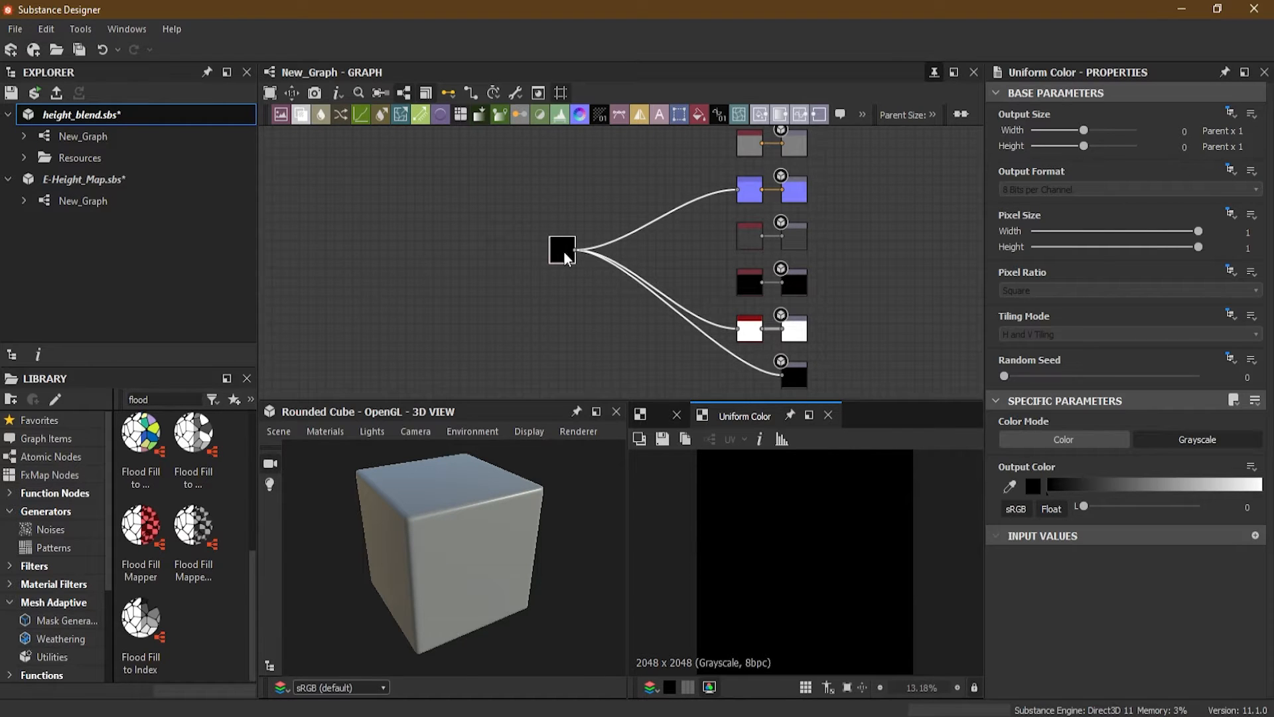
# - Add a Cells 1 node in the empty graph area ahead of the black Uniform Color node
pyautogui.moveTo(422, 259); pyautogui.dragTo(651, 258, button='middle')
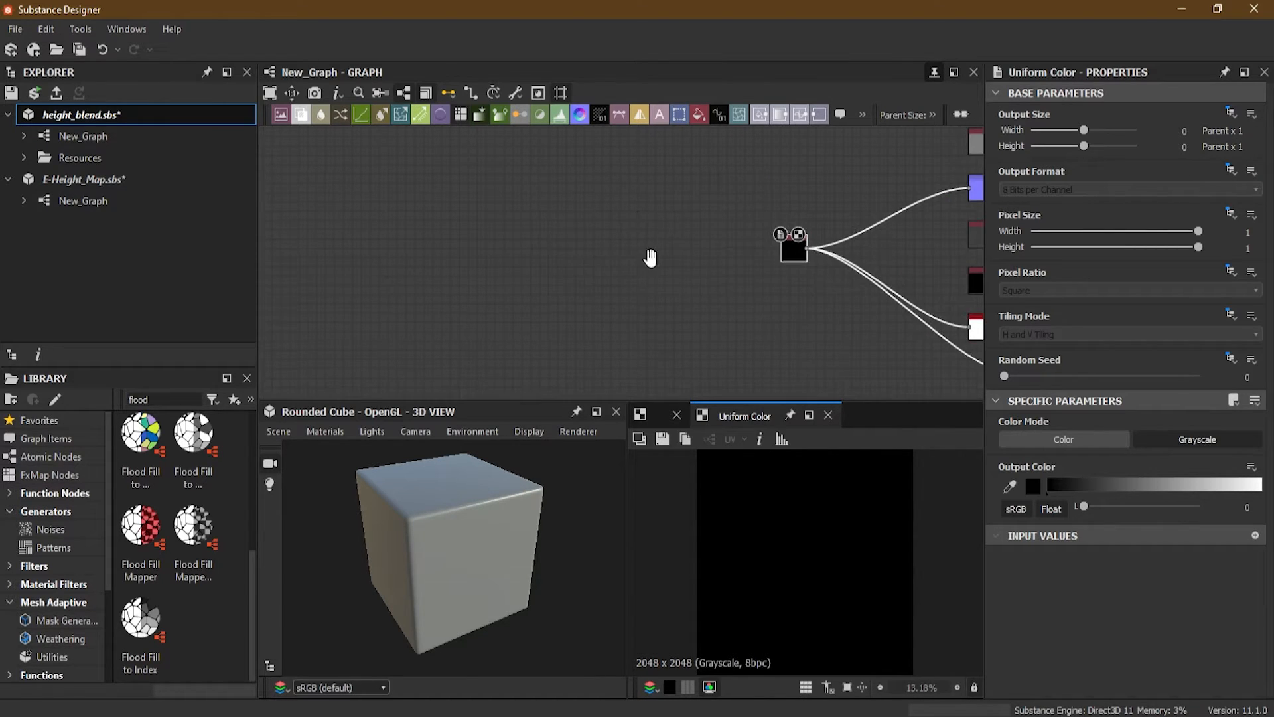
pyautogui.scroll(2, 537, 240)
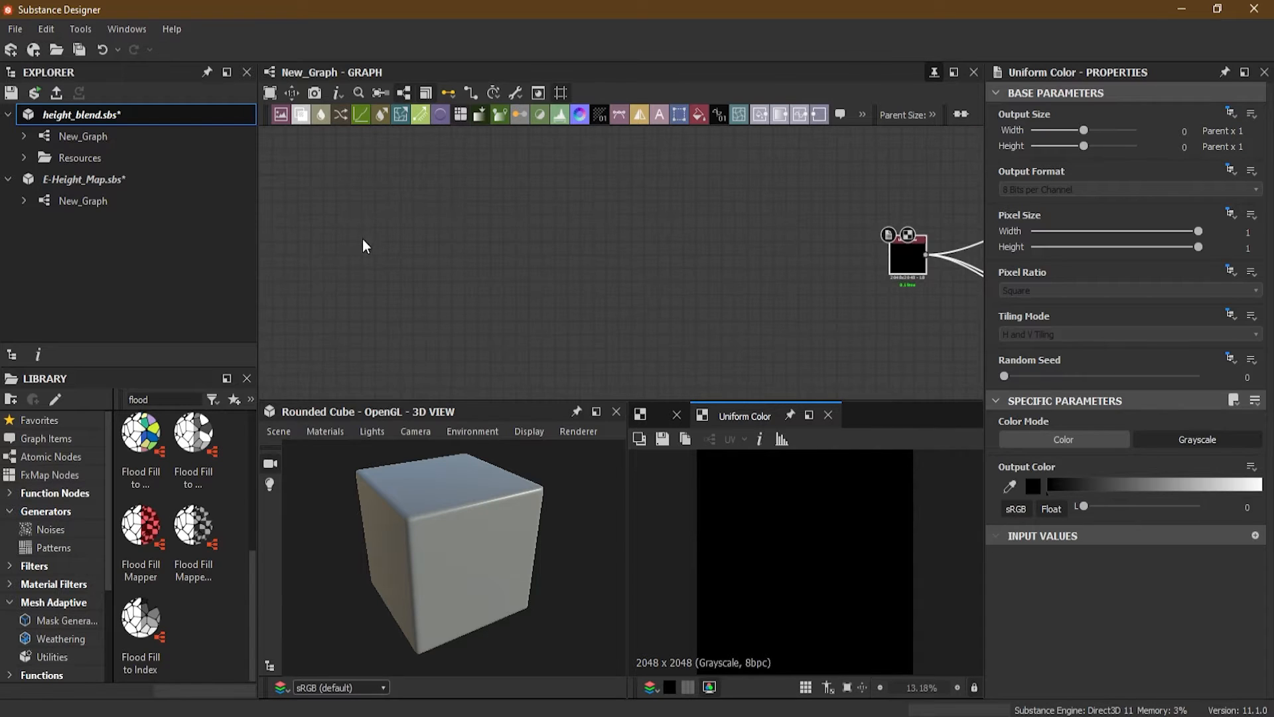
pyautogui.press('space')
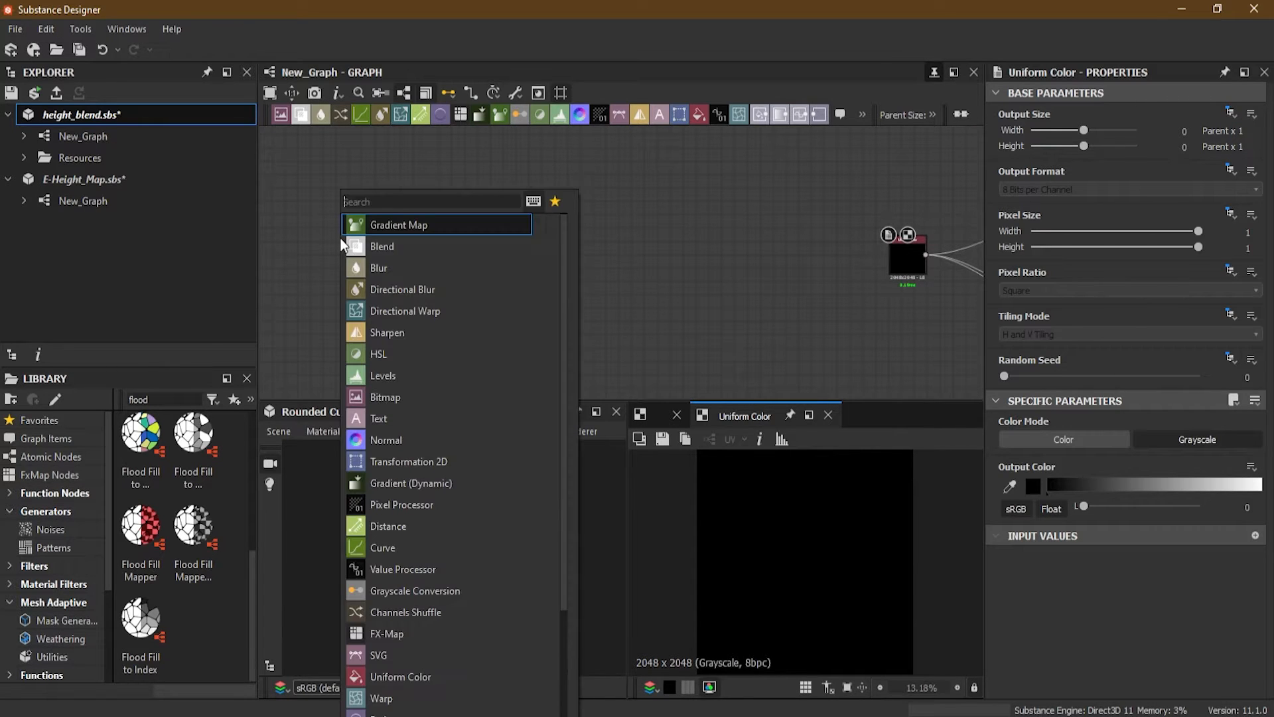
pyautogui.write('c')
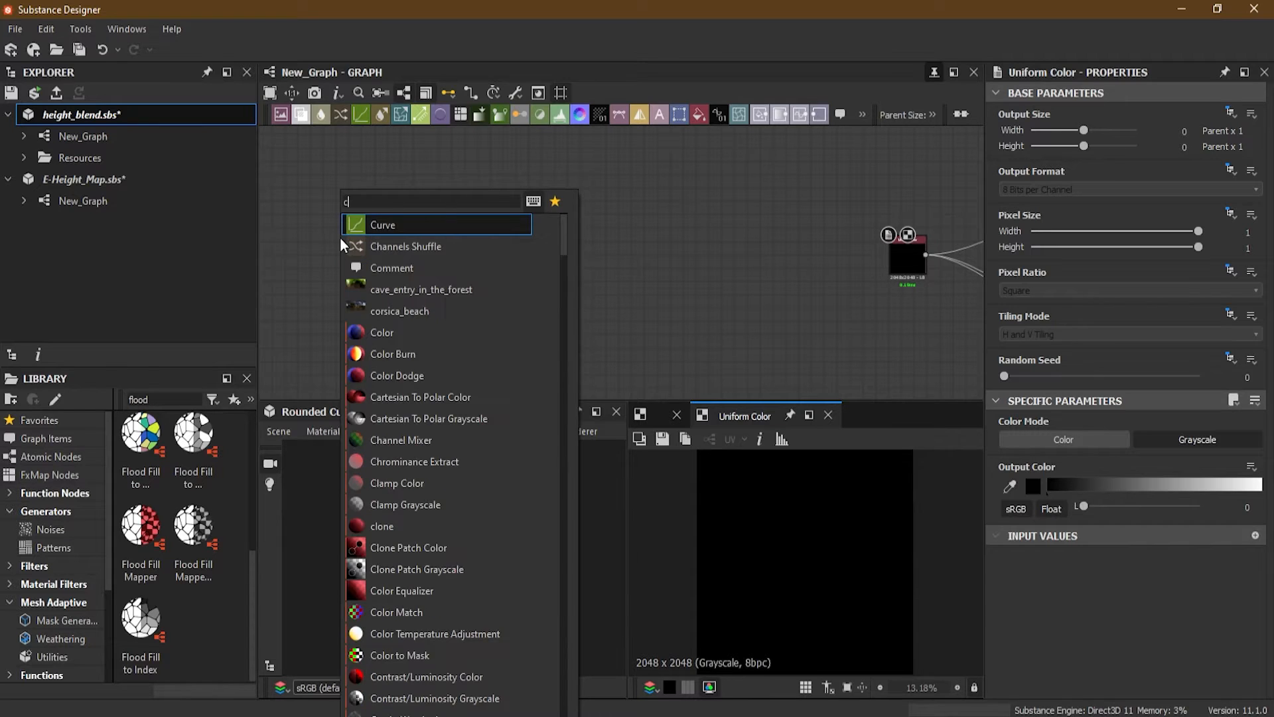
pyautogui.write('ell')
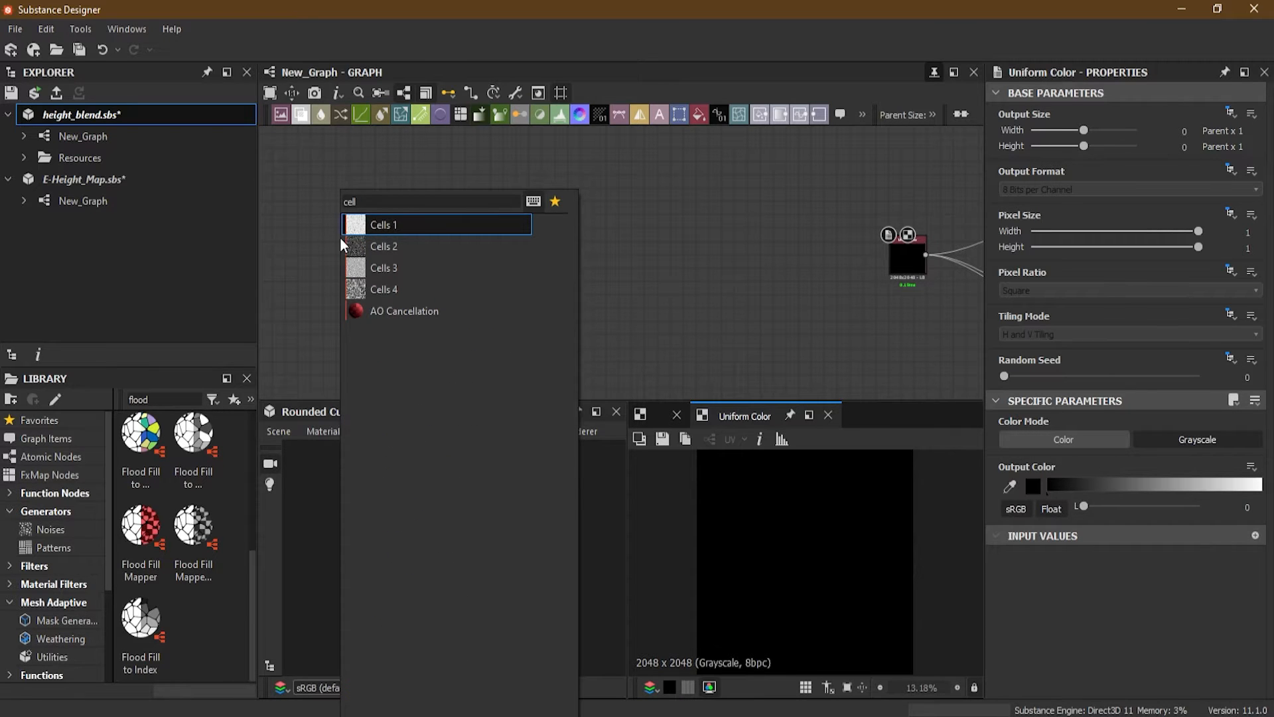
pyautogui.press('Return')
pyautogui.scroll(3, 317, 221)
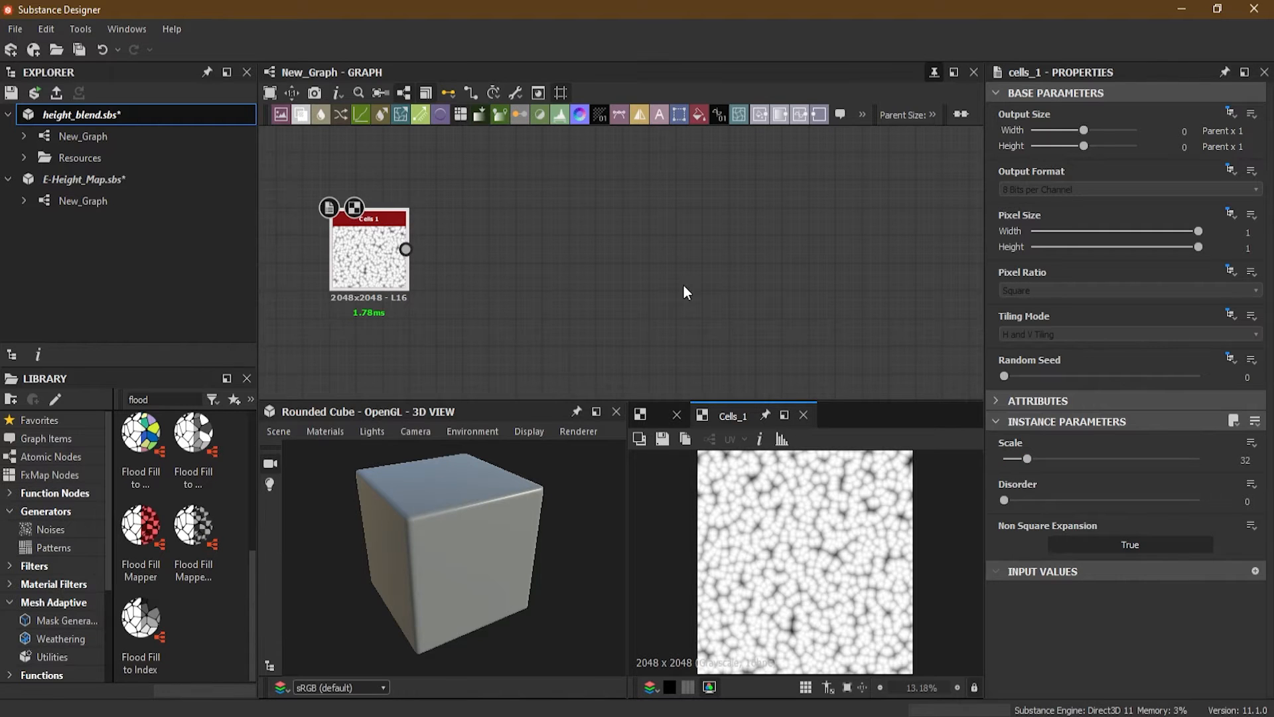
# - Set the Cells 1 node's scale to 12
pyautogui.doubleClick(1245, 459)
pyautogui.write('12')
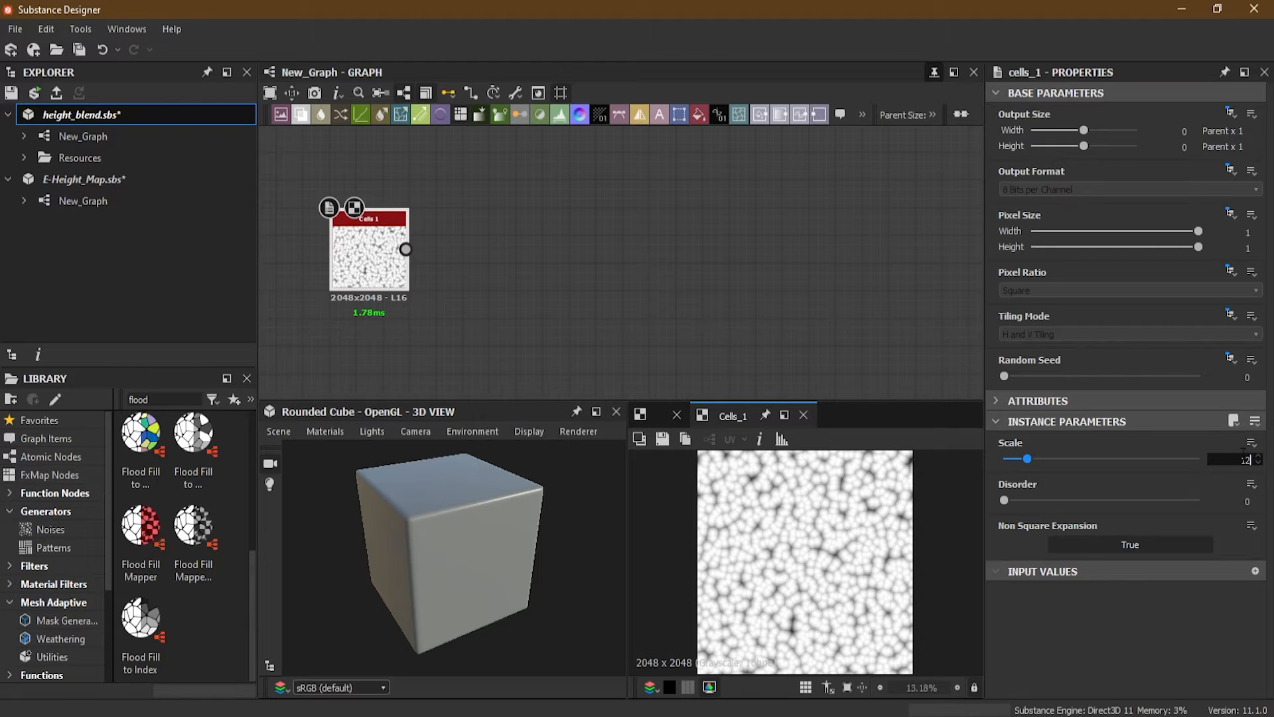
pyautogui.press('Return')
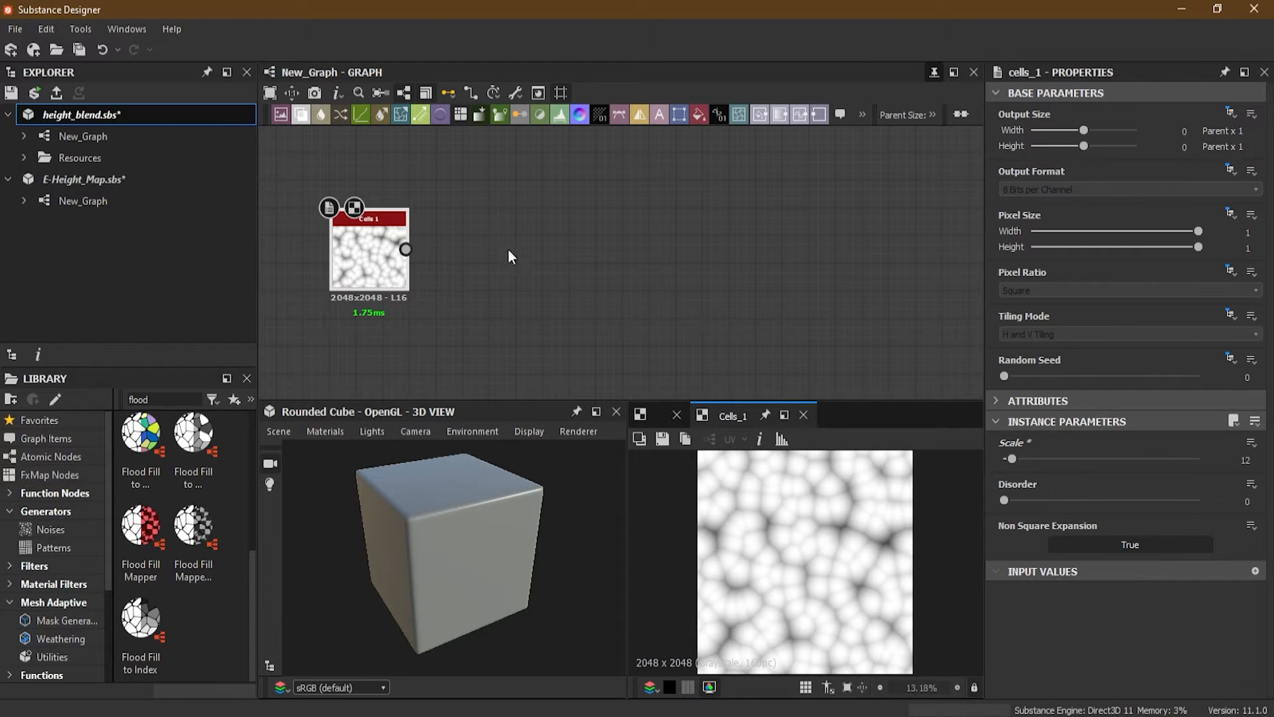
# - Add an Edge Detect node fed by the output of the Cells 1 node
pyautogui.scroll(3, 325, 196)
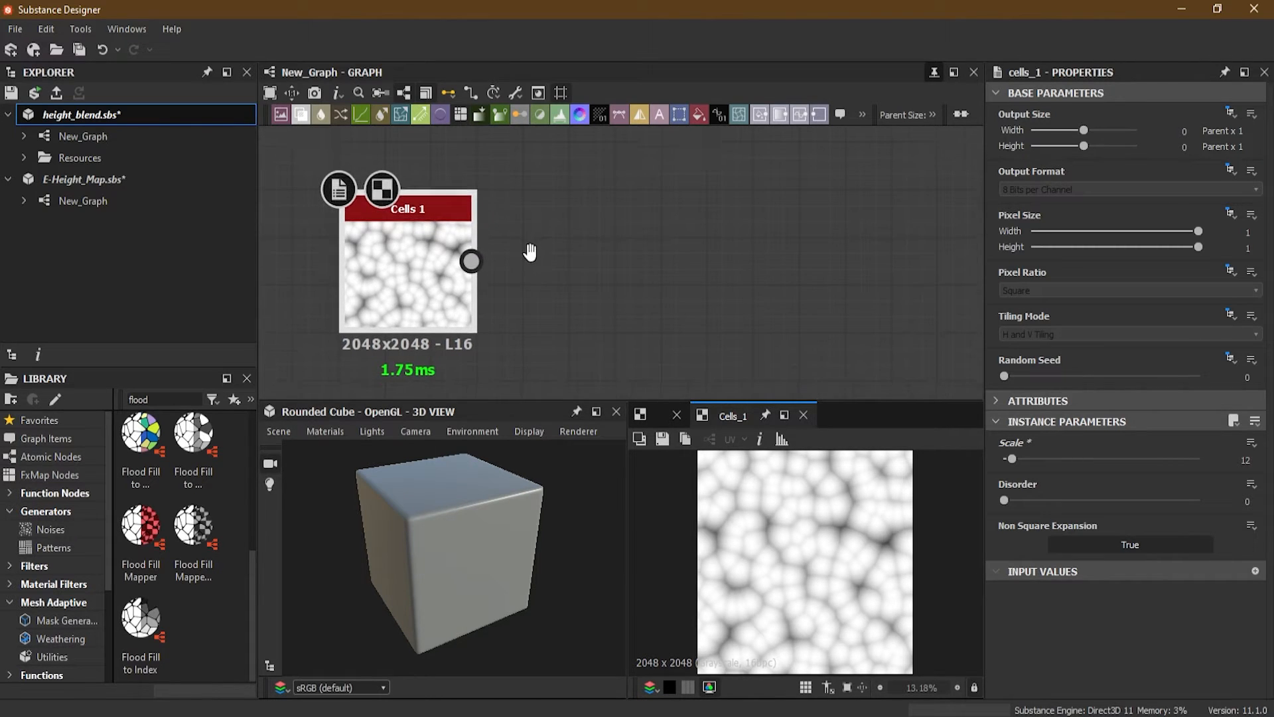
pyautogui.scroll(1, 530, 253)
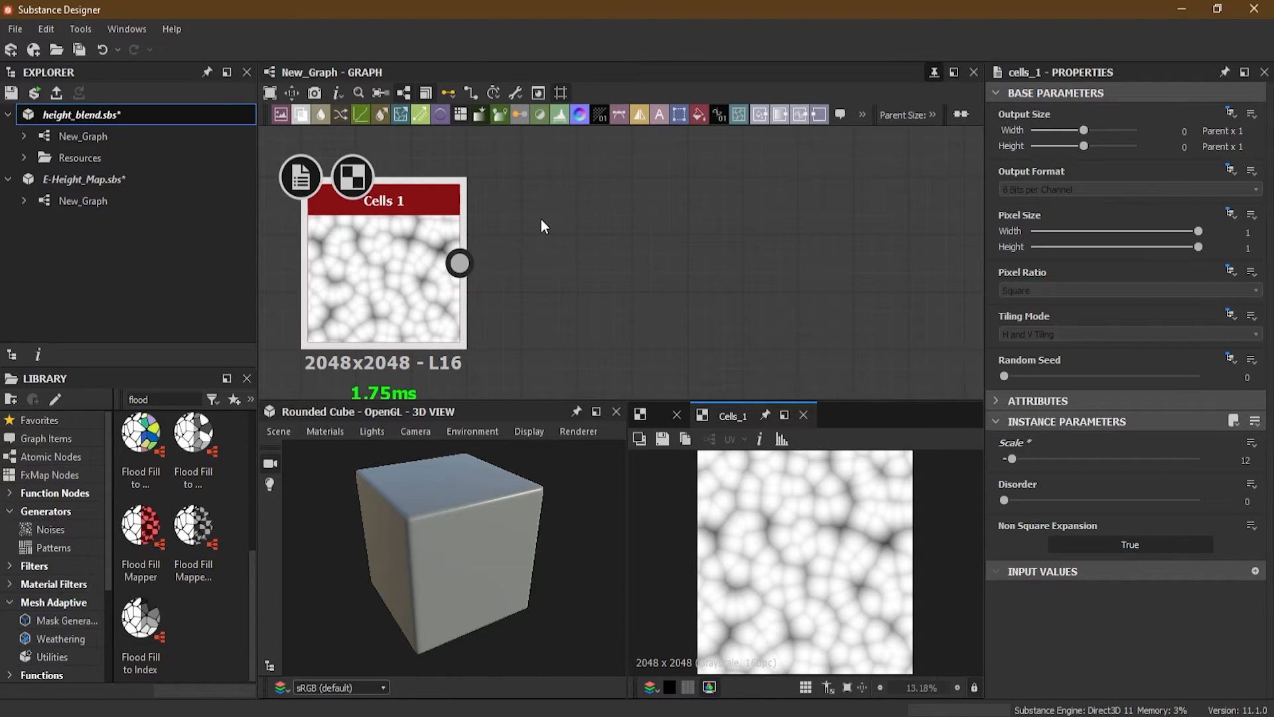
pyautogui.moveTo(481, 270); pyautogui.dragTo(597, 250)
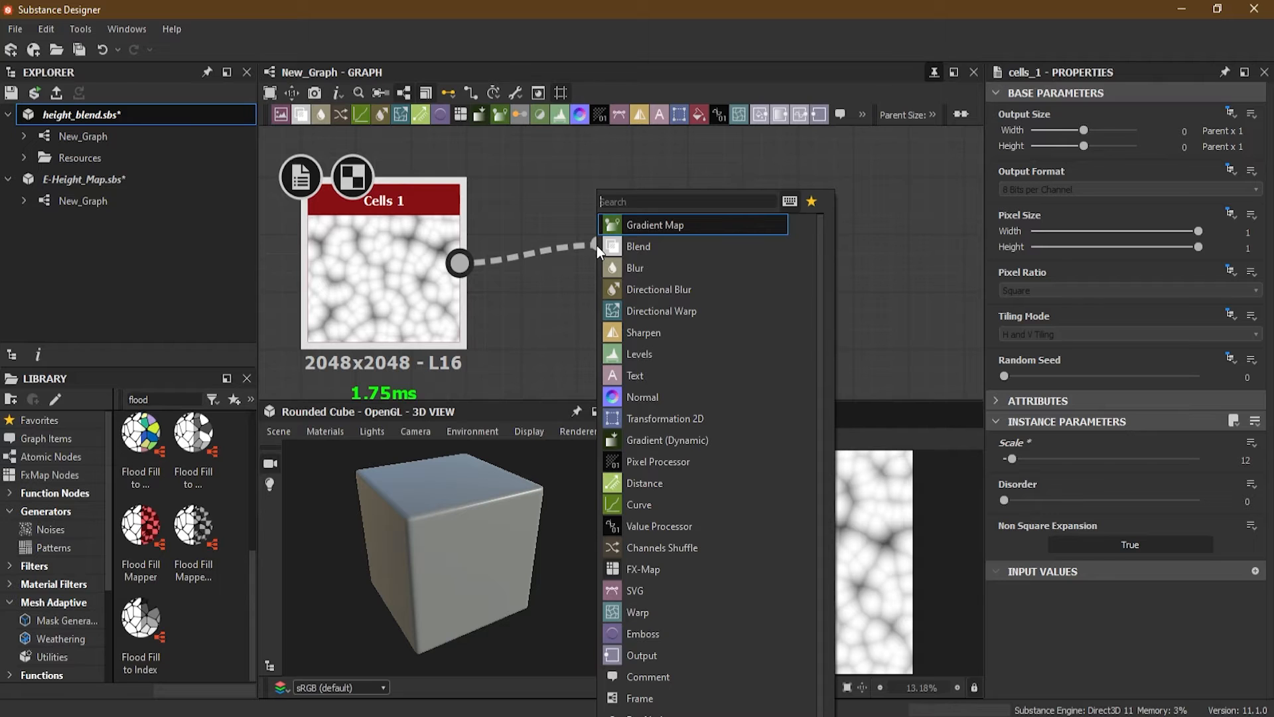
pyautogui.write('ed')
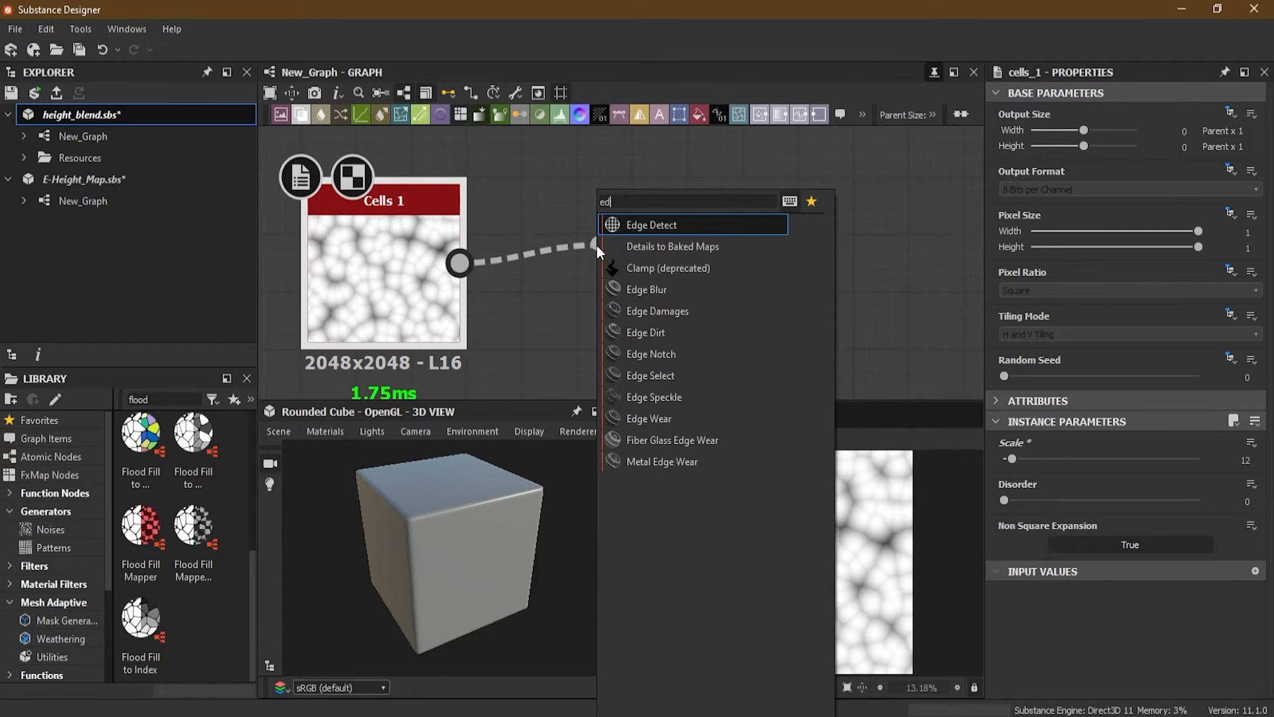
pyautogui.click(675, 225)
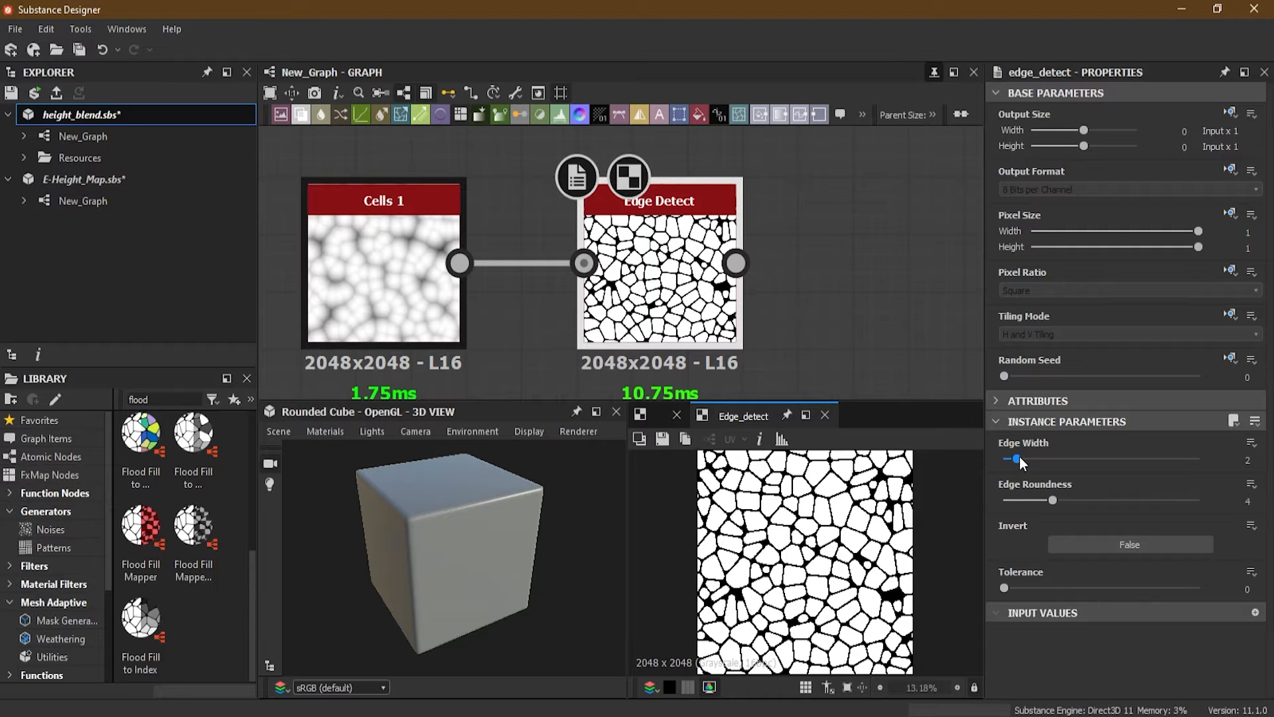
# - Add a Flood Fill node fed by the output of the Edge Detect node
pyautogui.moveTo(833, 290); pyautogui.dragTo(666, 261, button='middle')
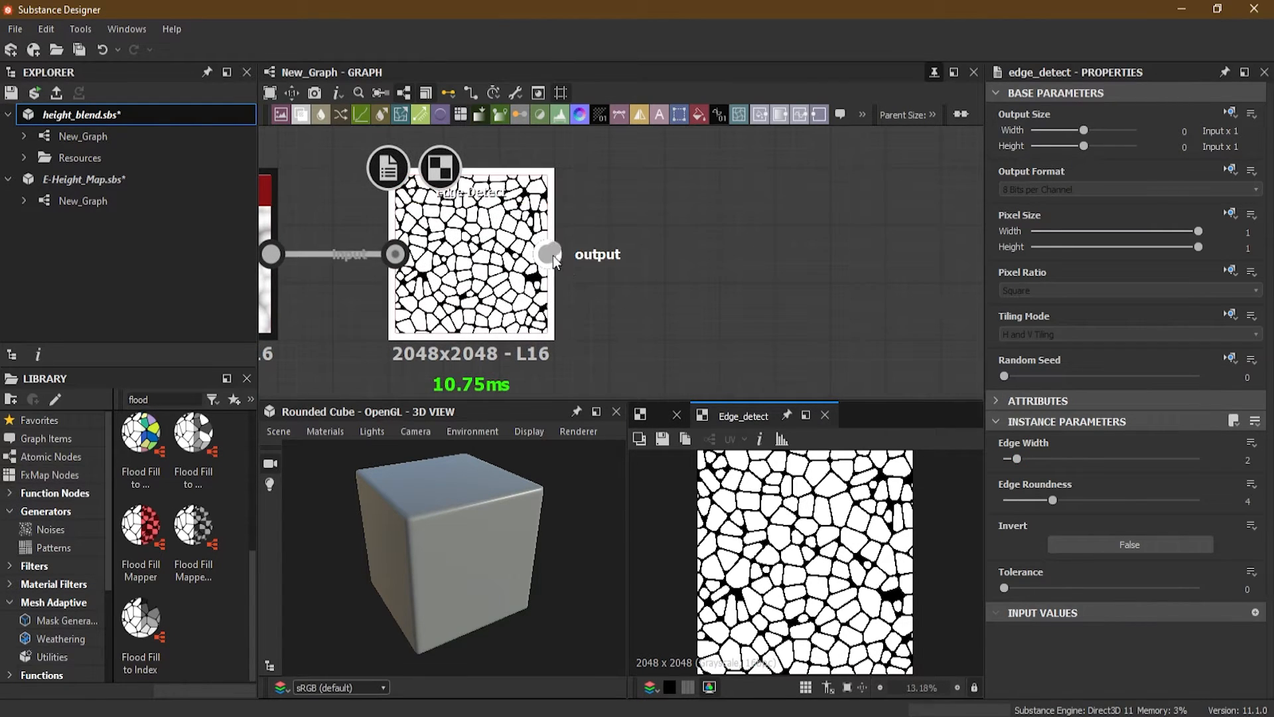
pyautogui.moveTo(548, 254); pyautogui.dragTo(702, 241)
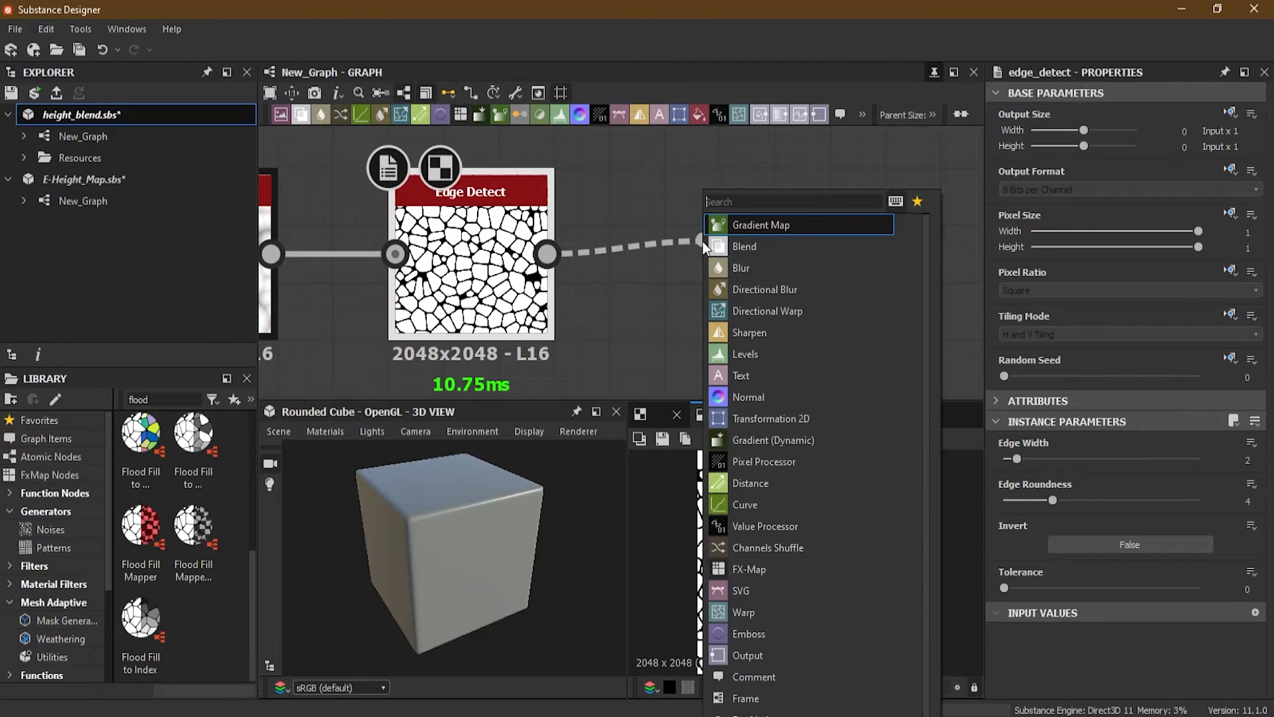
pyautogui.write('flood')
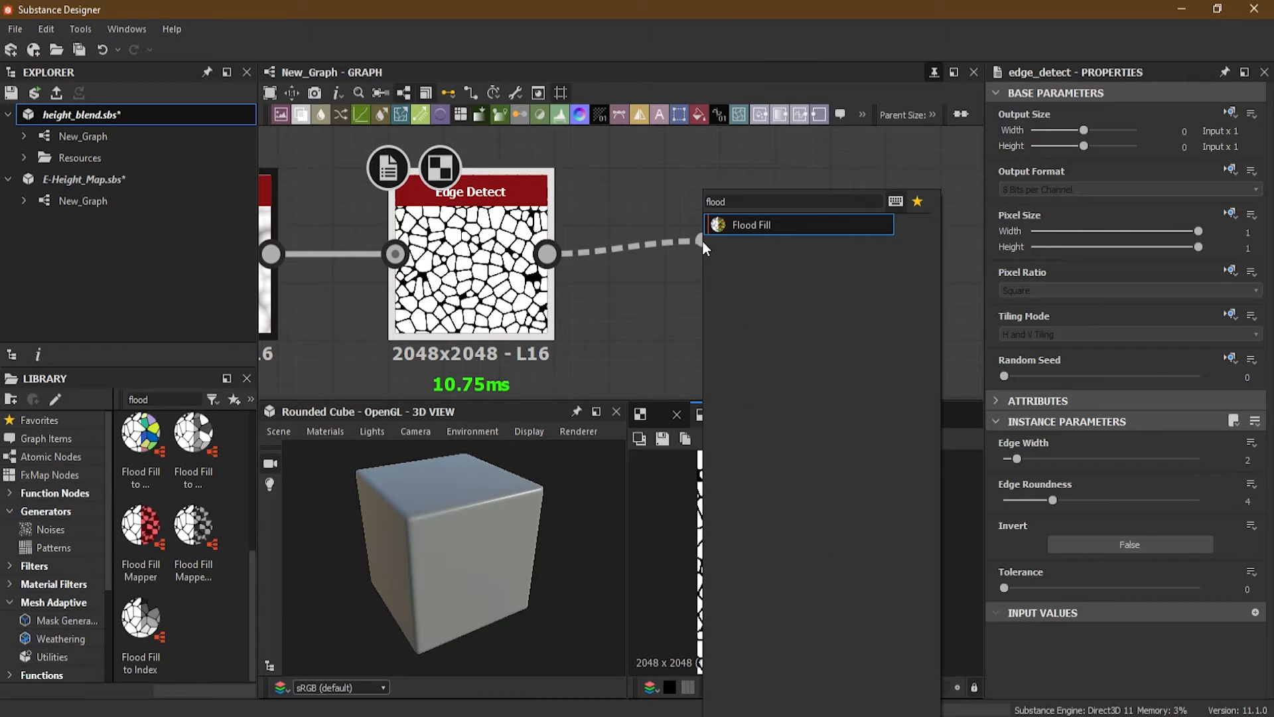
pyautogui.click(743, 228)
pyautogui.moveTo(775, 299); pyautogui.dragTo(734, 297)
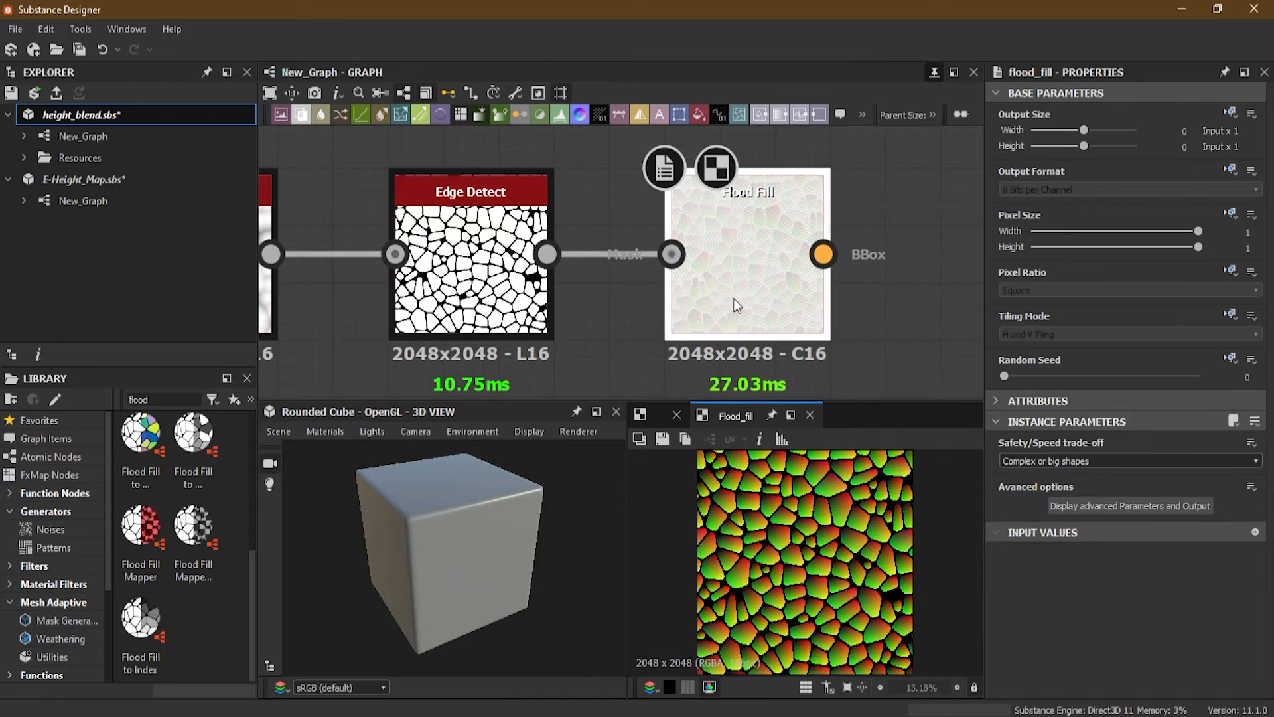
# - Add a Flood Fill to Gradient node fed by the output of the Flood Fill node
pyautogui.scroll(-3, 652, 311)
pyautogui.moveTo(787, 302); pyautogui.dragTo(626, 308, button='middle')
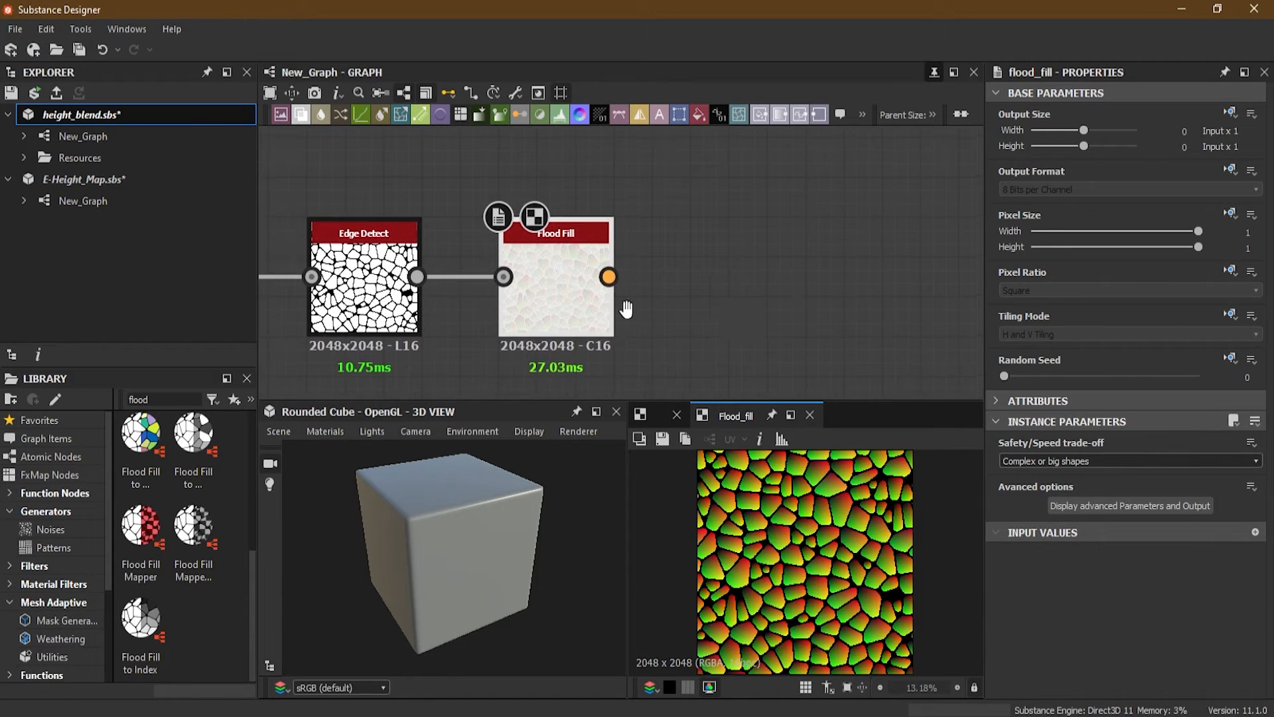
pyautogui.moveTo(714, 292); pyautogui.dragTo(610, 292, button='middle')
pyautogui.scroll(-2, 635, 293)
pyautogui.scroll(1, 605, 289)
pyautogui.scroll(-1, 597, 279)
pyautogui.scroll(2, 593, 269)
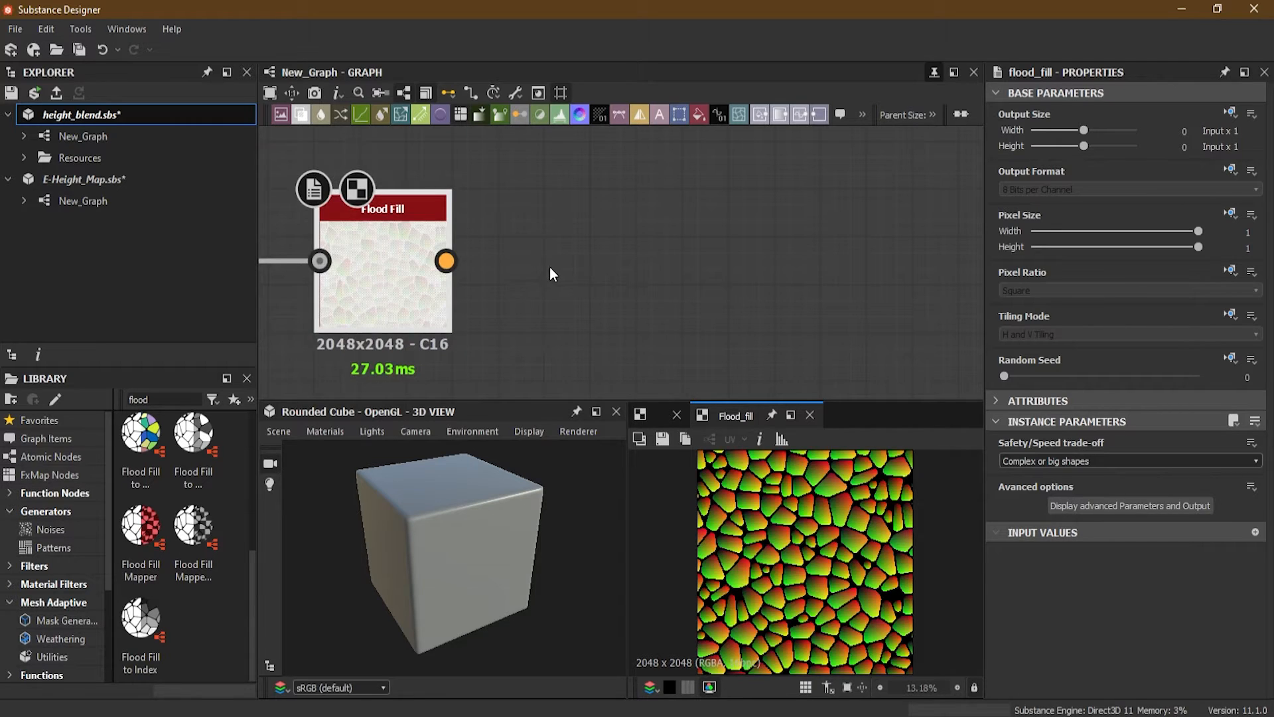
pyautogui.scroll(-1, 554, 268)
pyautogui.moveTo(463, 261); pyautogui.dragTo(592, 175)
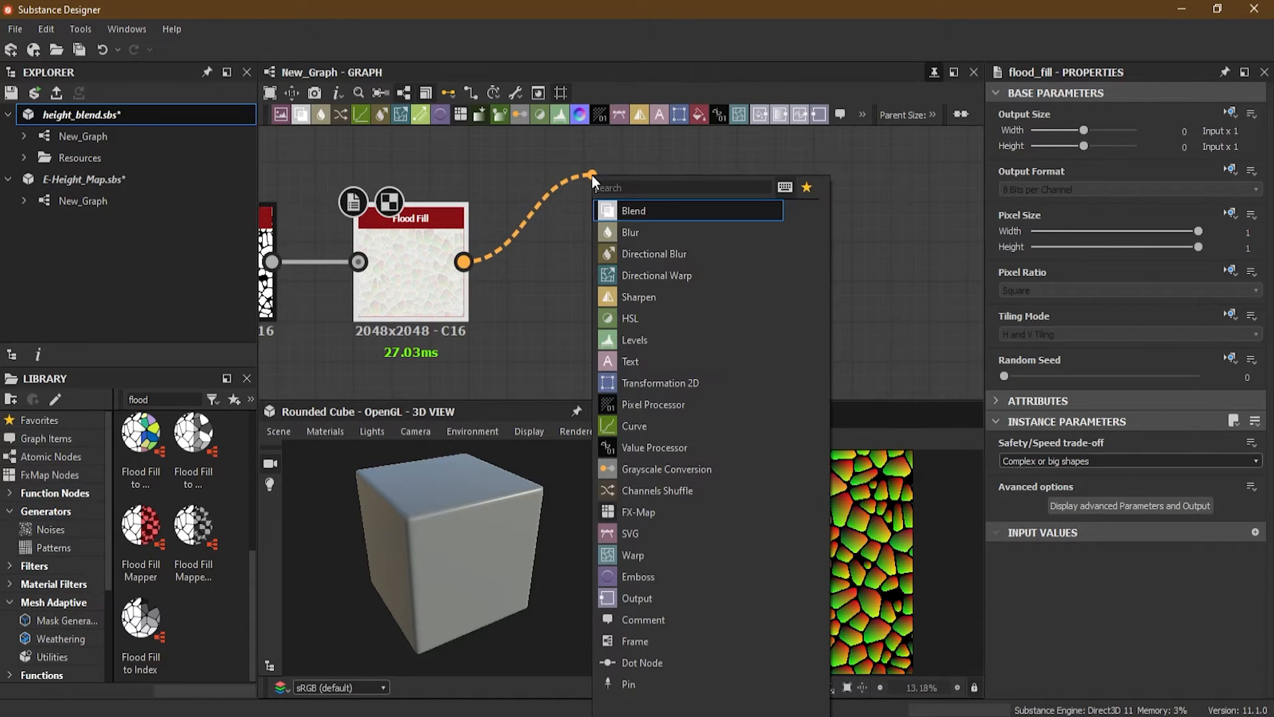
pyautogui.write('floo')
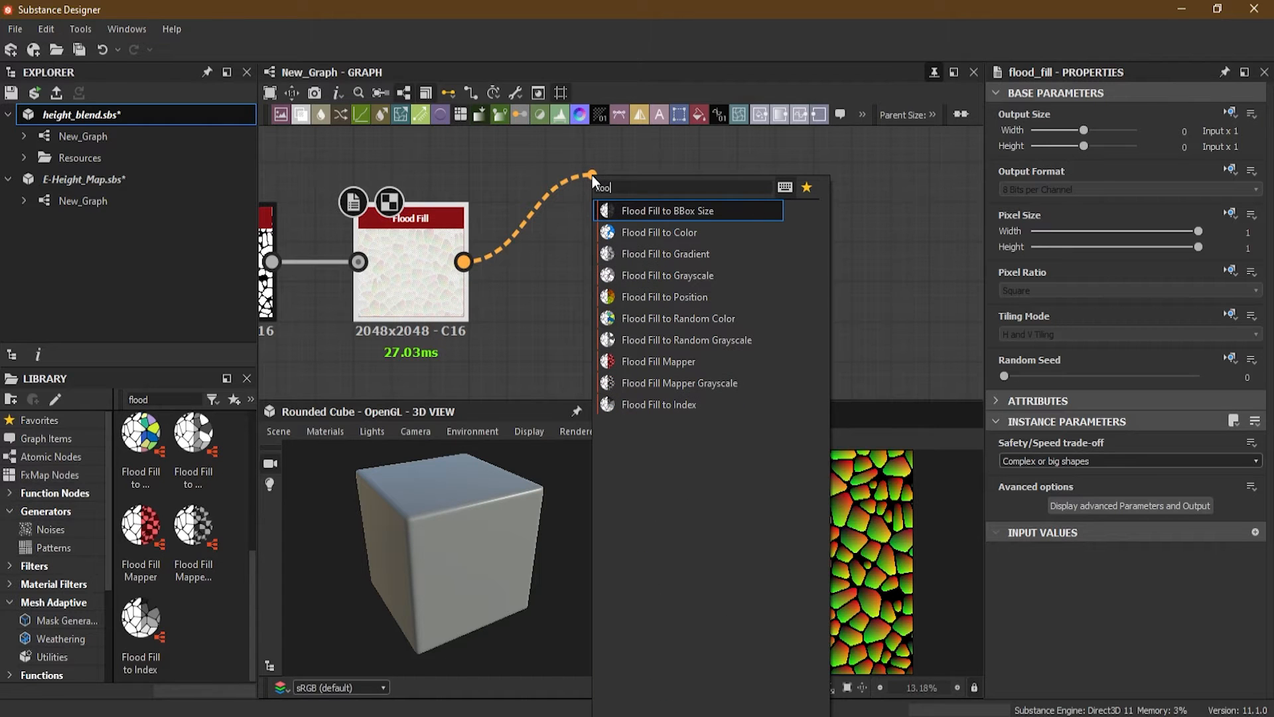
pyautogui.click(674, 247)
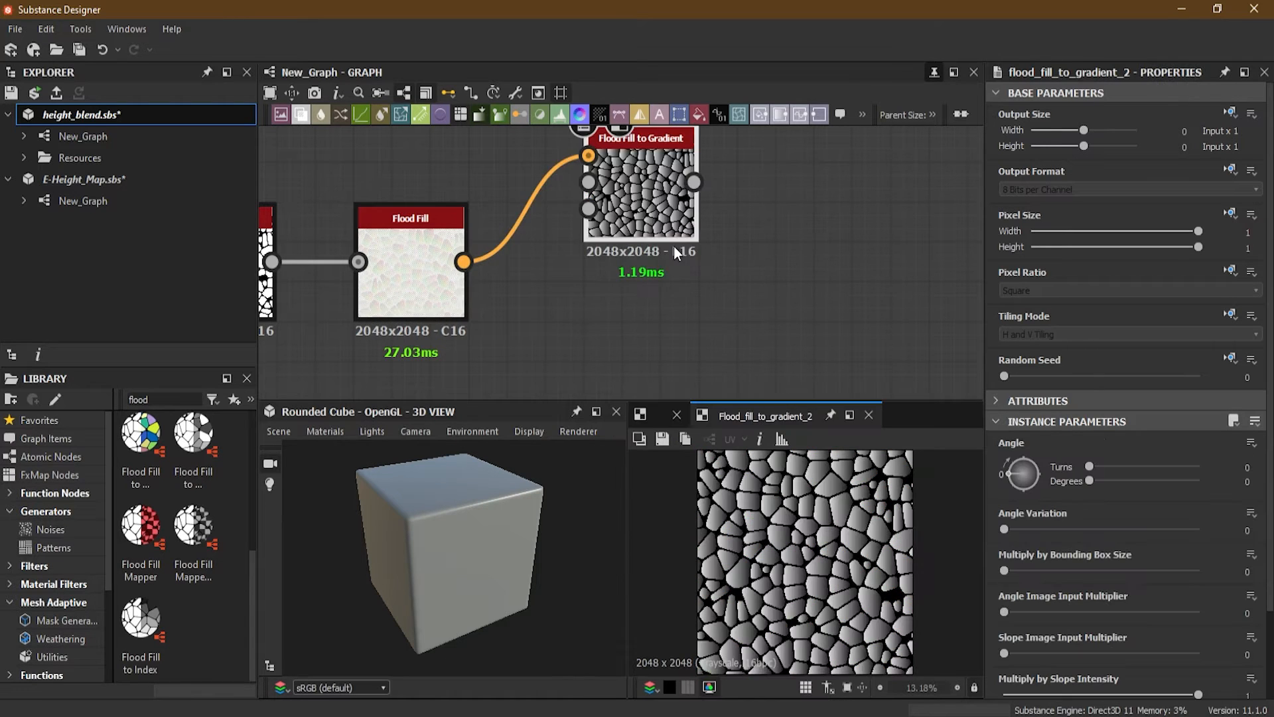
# - Duplicate the Flood Fill to Gradient node twice, stacking the copies below the original with the Flood Fill input connected
pyautogui.scroll(-2, 649, 243)
pyautogui.moveTo(668, 261); pyautogui.dragTo(587, 271, button='middle')
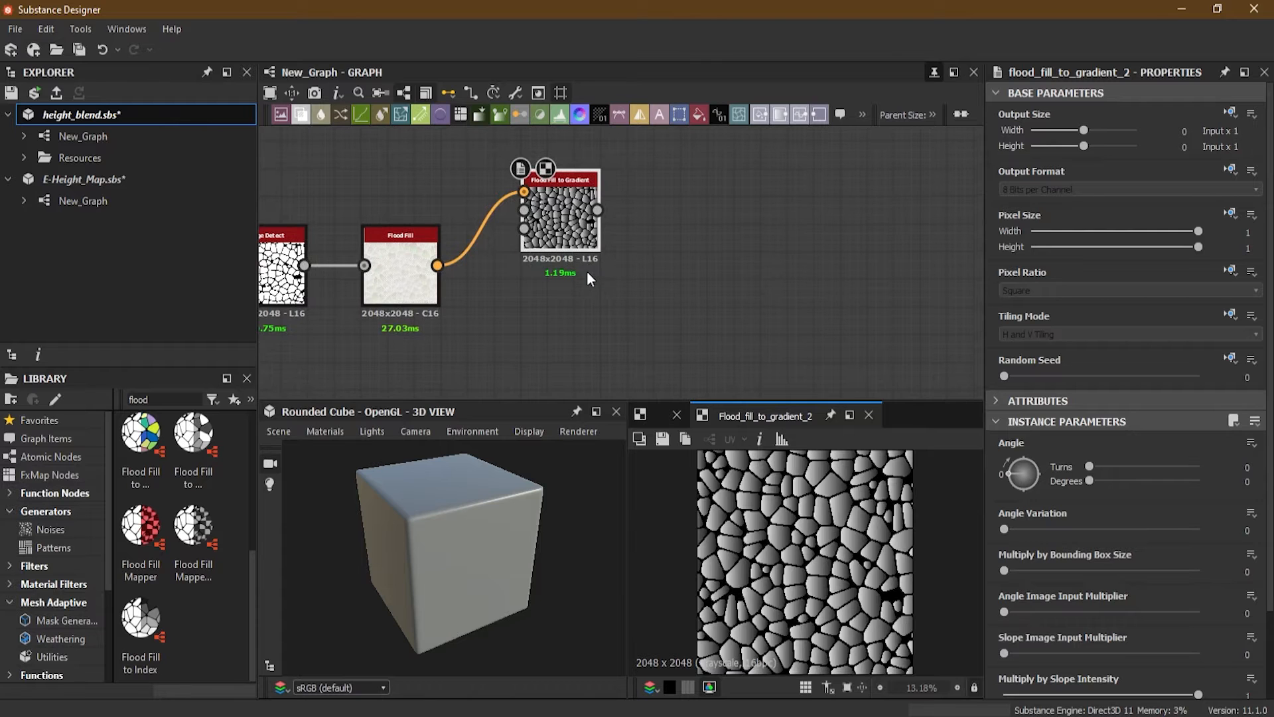
pyautogui.scroll(1, 594, 269)
pyautogui.scroll(-1, 595, 268)
pyautogui.moveTo(666, 288); pyautogui.dragTo(660, 256, button='middle')
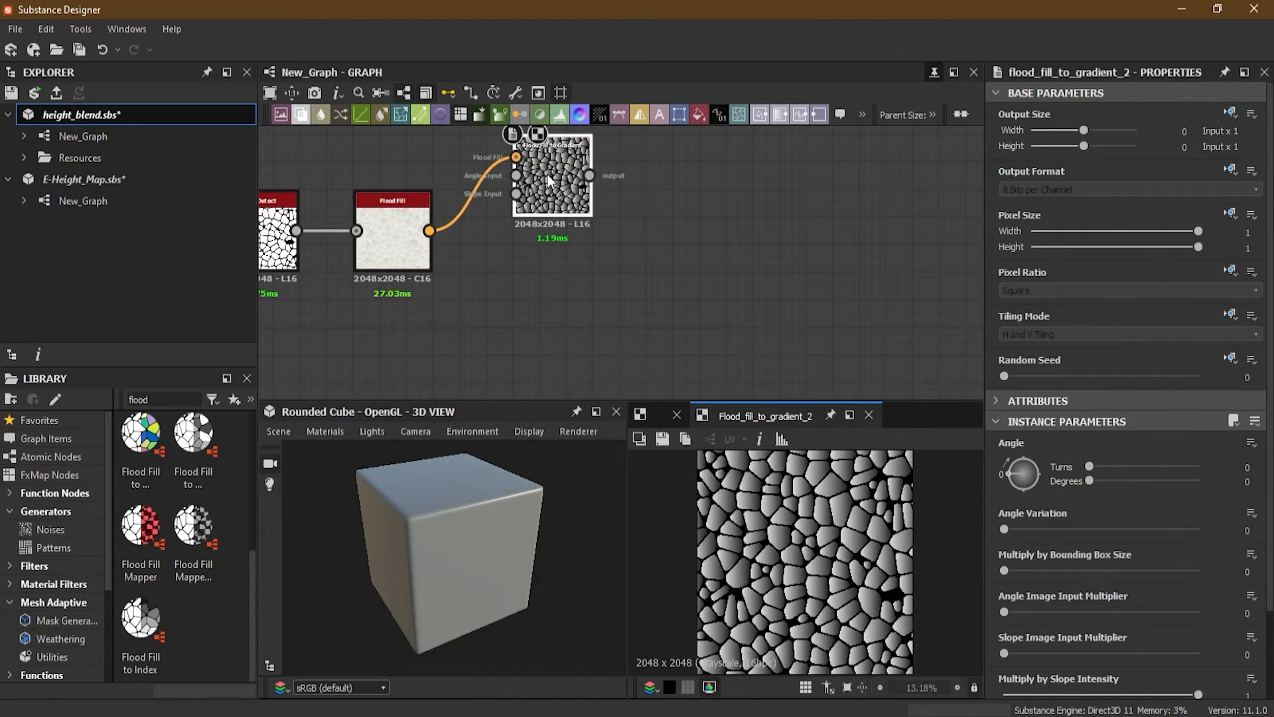
pyautogui.scroll(3, 547, 174)
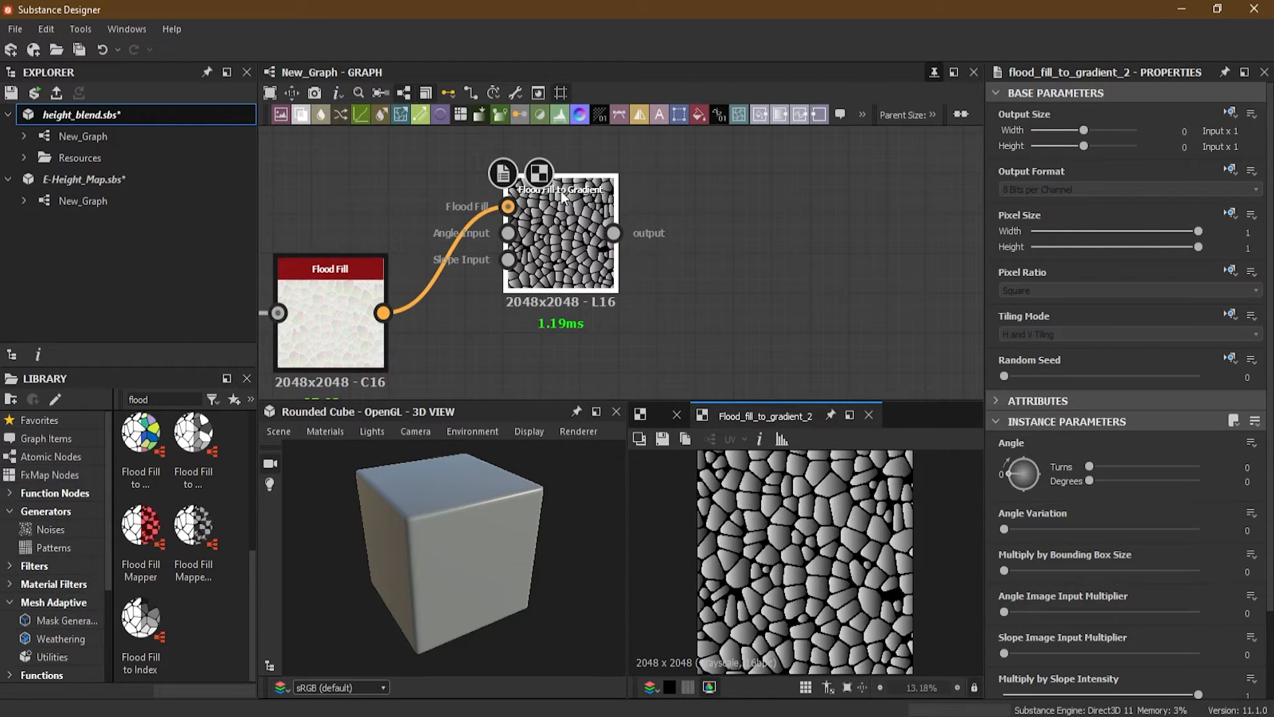
pyautogui.hotkey('ctrl', 'd')
pyautogui.scroll(-4, 663, 233)
pyautogui.moveTo(644, 234); pyautogui.dragTo(615, 389)
pyautogui.hotkey('ctrl', 'd')
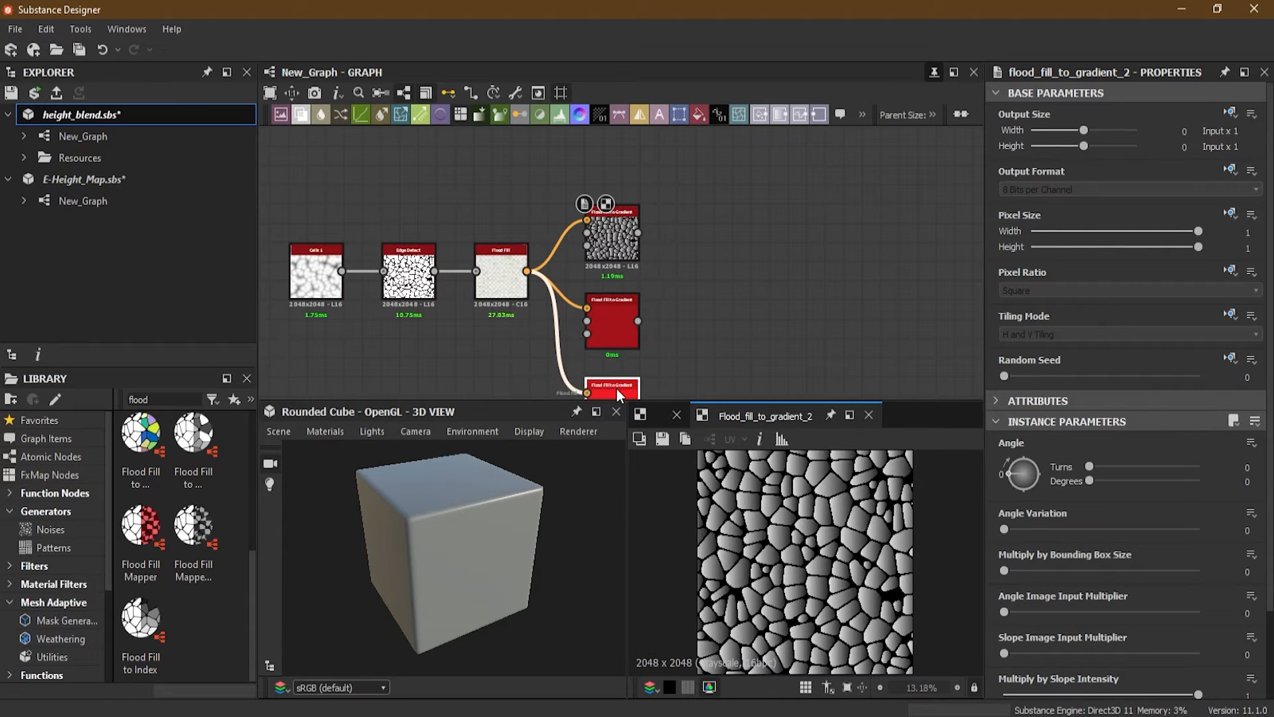
# - Set the angle variation of the uppermost Flood Fill to Gradient node to 1
pyautogui.scroll(3, 675, 271)
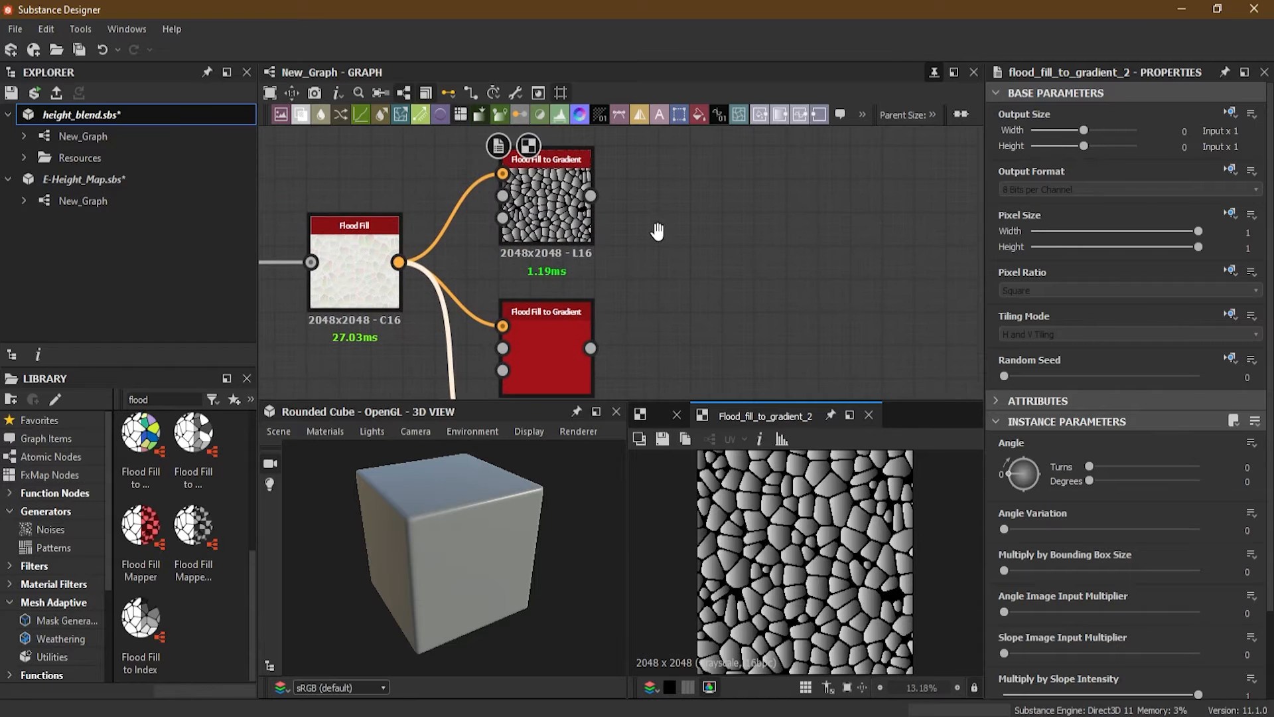
pyautogui.click(554, 199)
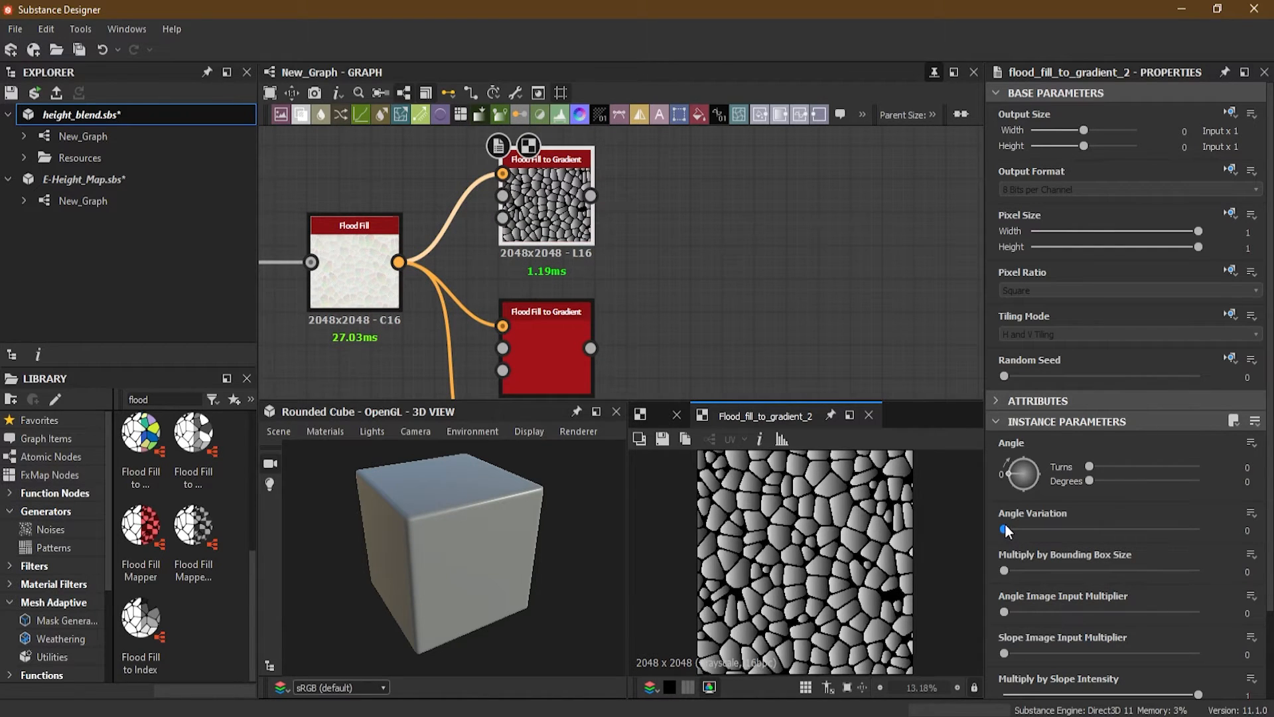
pyautogui.moveTo(1005, 526); pyautogui.dragTo(1220, 525)
# - Set the angle variation of the middle Flood Fill to Gradient node to 0.44
pyautogui.moveTo(693, 361); pyautogui.dragTo(676, 247, button='middle')
pyautogui.click(547, 268)
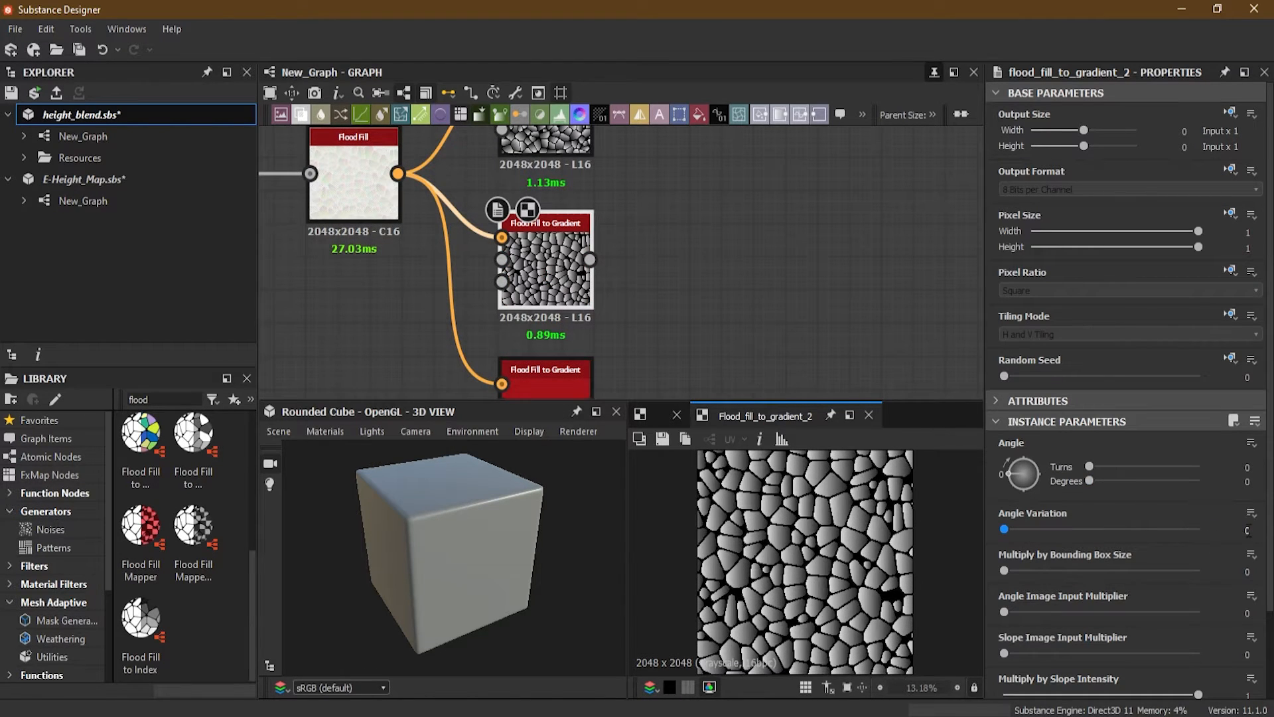
pyautogui.moveTo(1008, 528); pyautogui.dragTo(1025, 527)
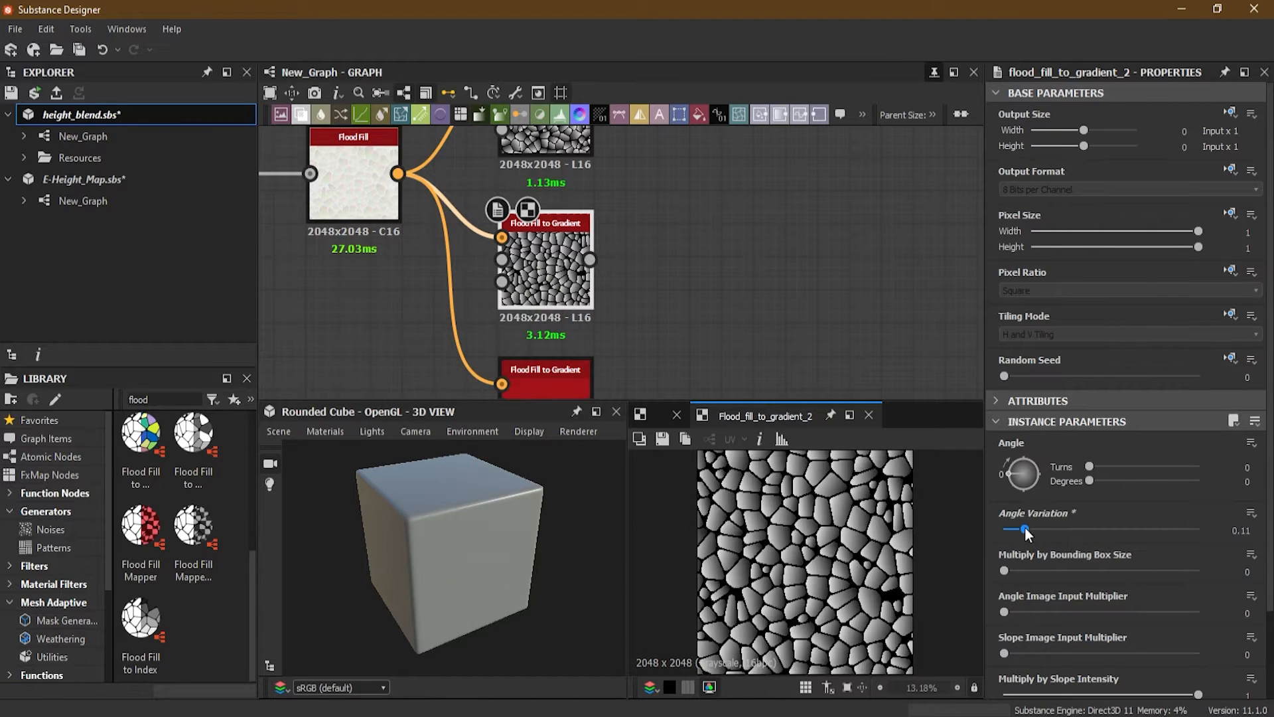
pyautogui.click(1241, 529)
pyautogui.press('BackSpace')
pyautogui.write('.44')
pyautogui.press('Return')
# - Preview the lowest, uppermost and middle Flood Fill to Gradient nodes in turn to compare their gradient patterns
pyautogui.moveTo(535, 395); pyautogui.dragTo(540, 261, button='middle')
pyautogui.doubleClick(561, 264)
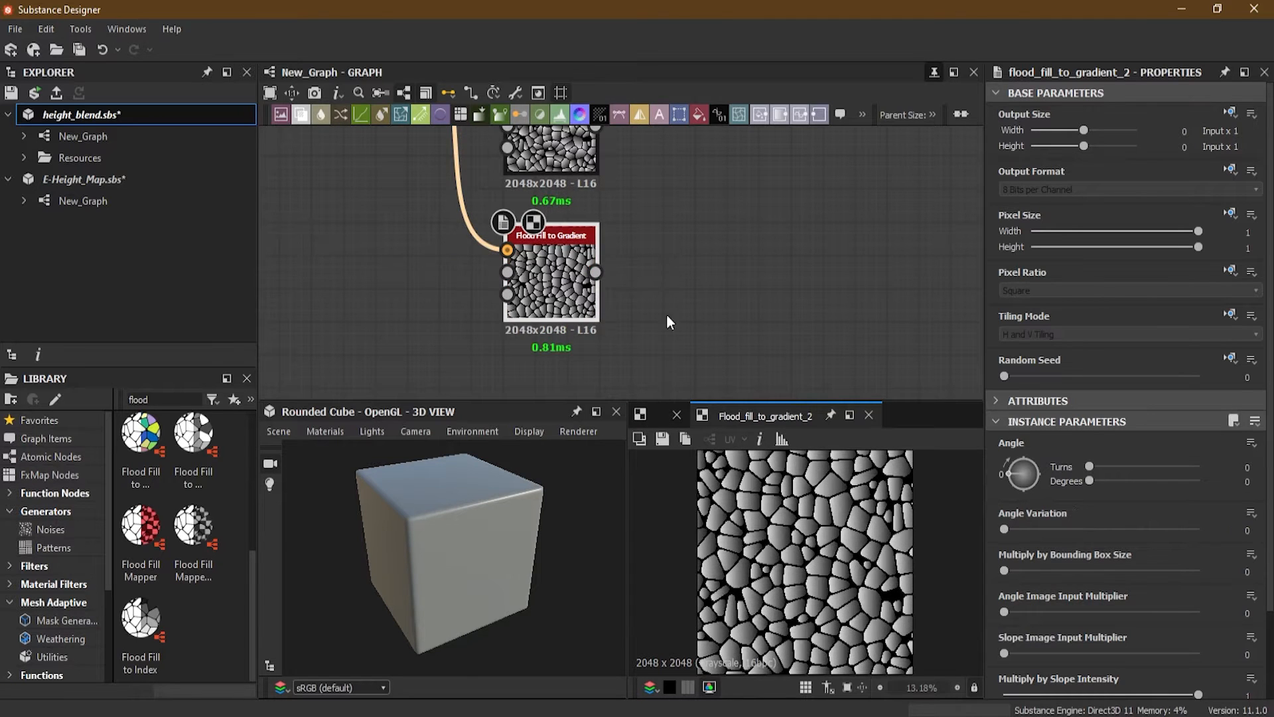
pyautogui.moveTo(690, 193); pyautogui.dragTo(670, 275, button='middle')
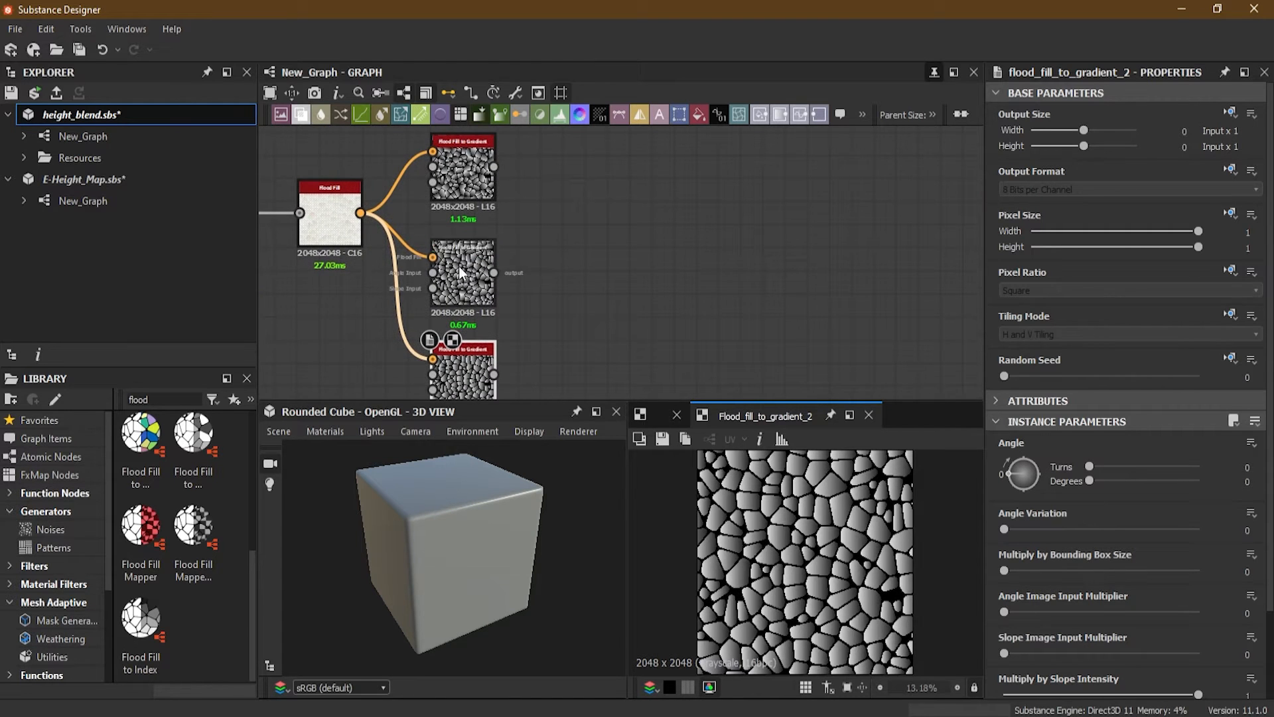
pyautogui.doubleClick(458, 173)
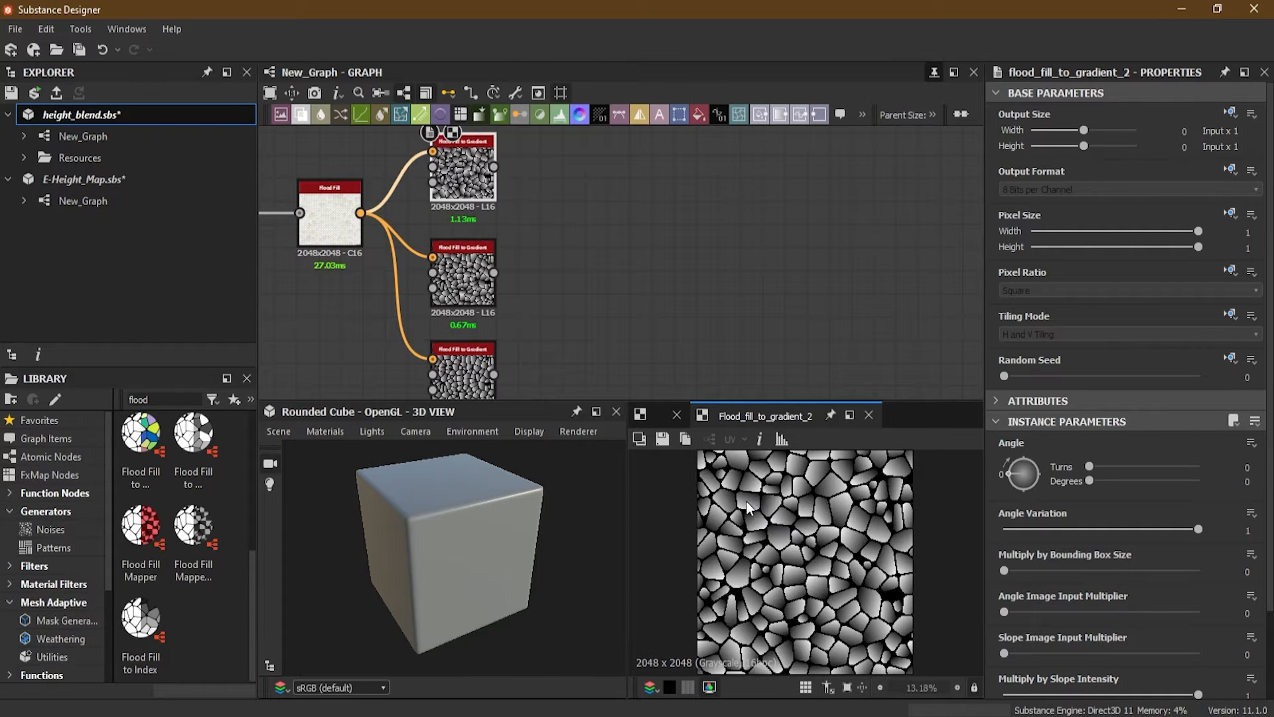
pyautogui.doubleClick(464, 275)
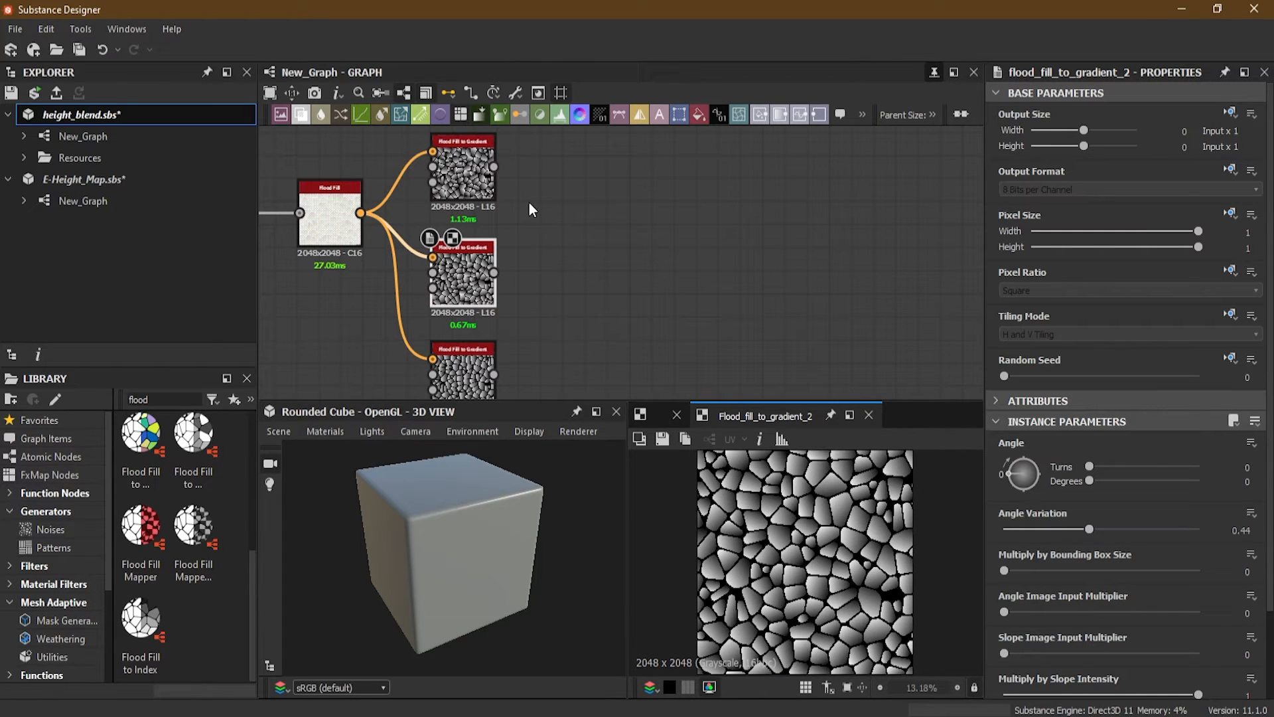
pyautogui.scroll(3, 498, 194)
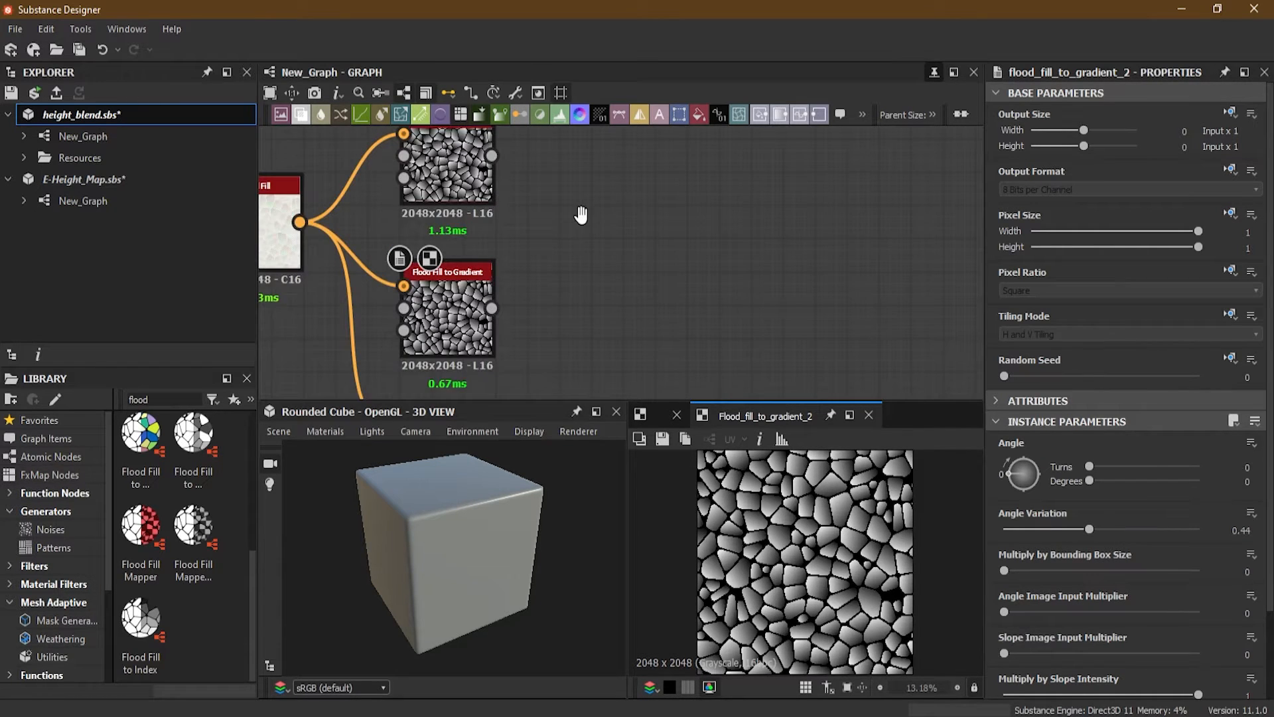
# - Add a Blend node with the uppermost Flood Fill to Gradient as foreground and the middle one as background
pyautogui.moveTo(491, 192); pyautogui.dragTo(686, 267)
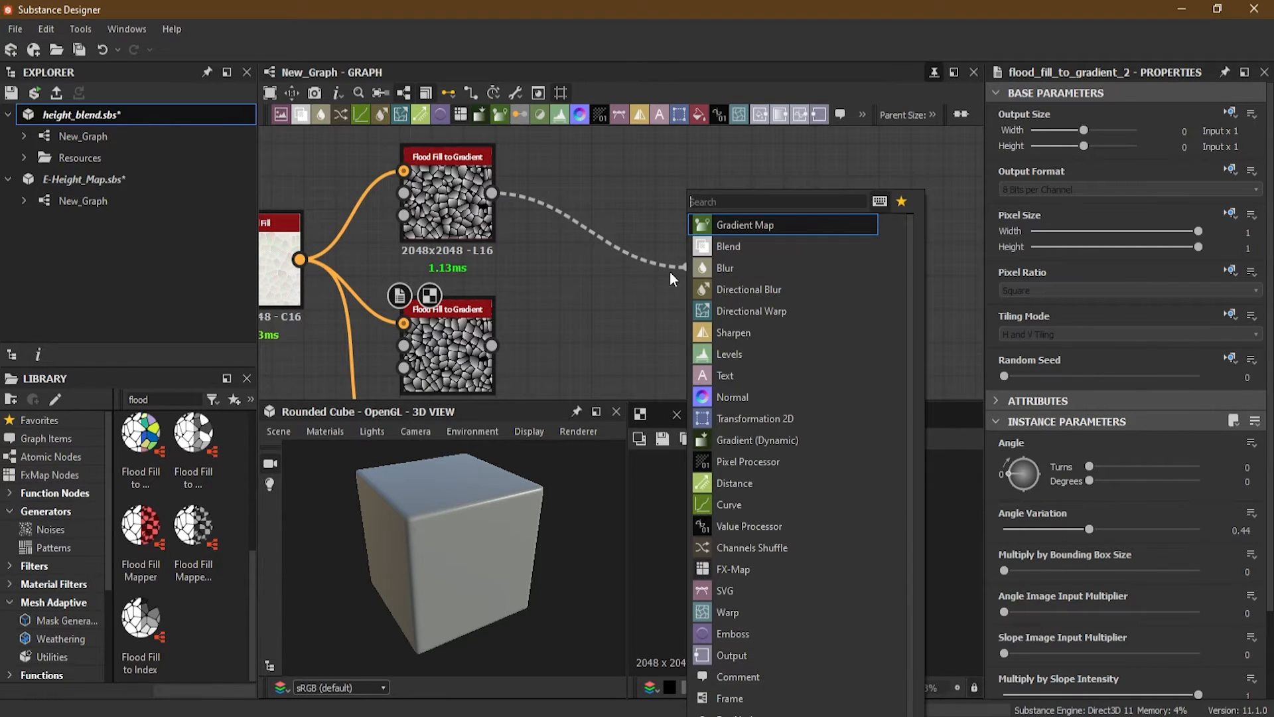
pyautogui.click(753, 248)
pyautogui.moveTo(592, 201); pyautogui.dragTo(627, 254)
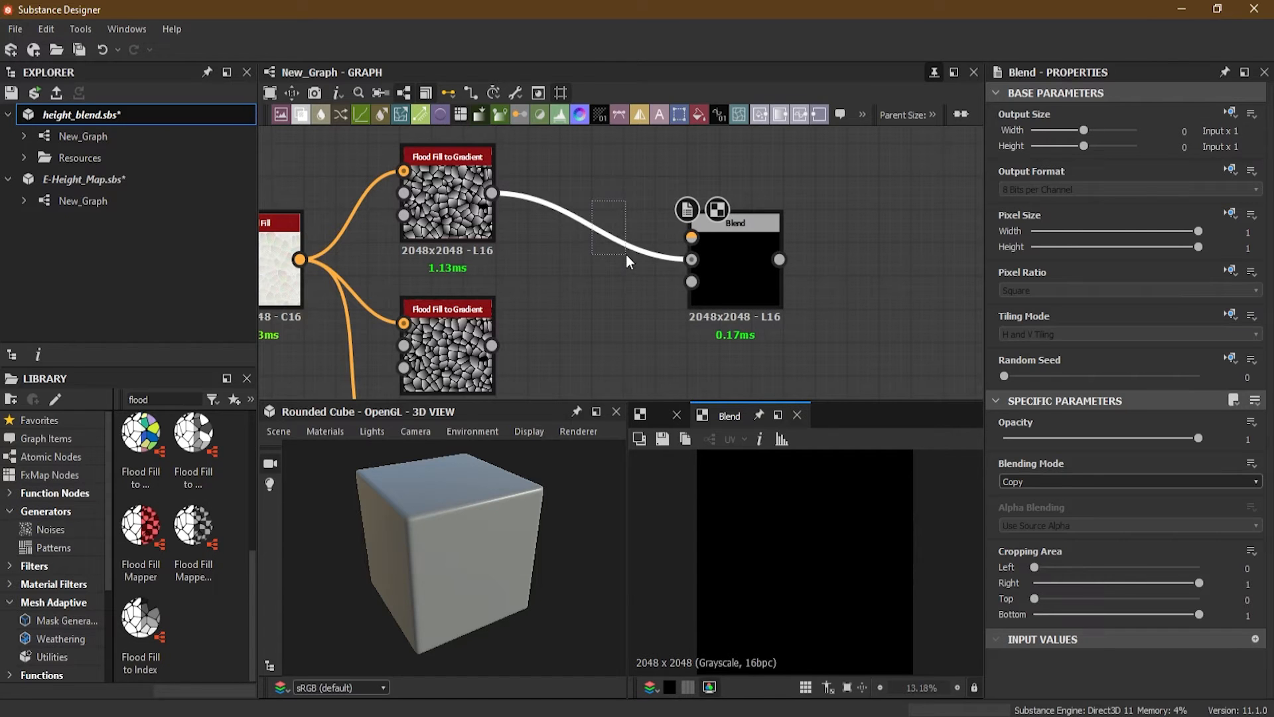
pyautogui.press('Delete')
pyautogui.moveTo(723, 263); pyautogui.dragTo(658, 296)
pyautogui.moveTo(491, 192); pyautogui.dragTo(627, 270)
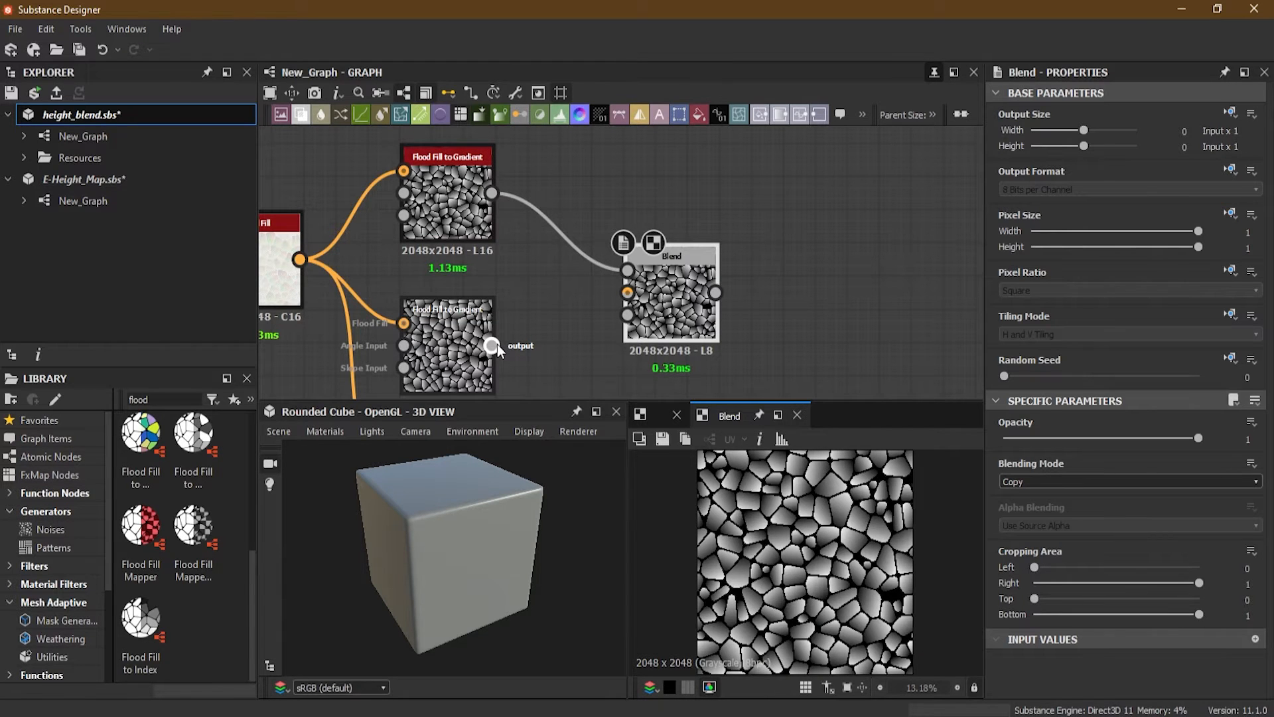
pyautogui.moveTo(497, 344); pyautogui.dragTo(627, 293)
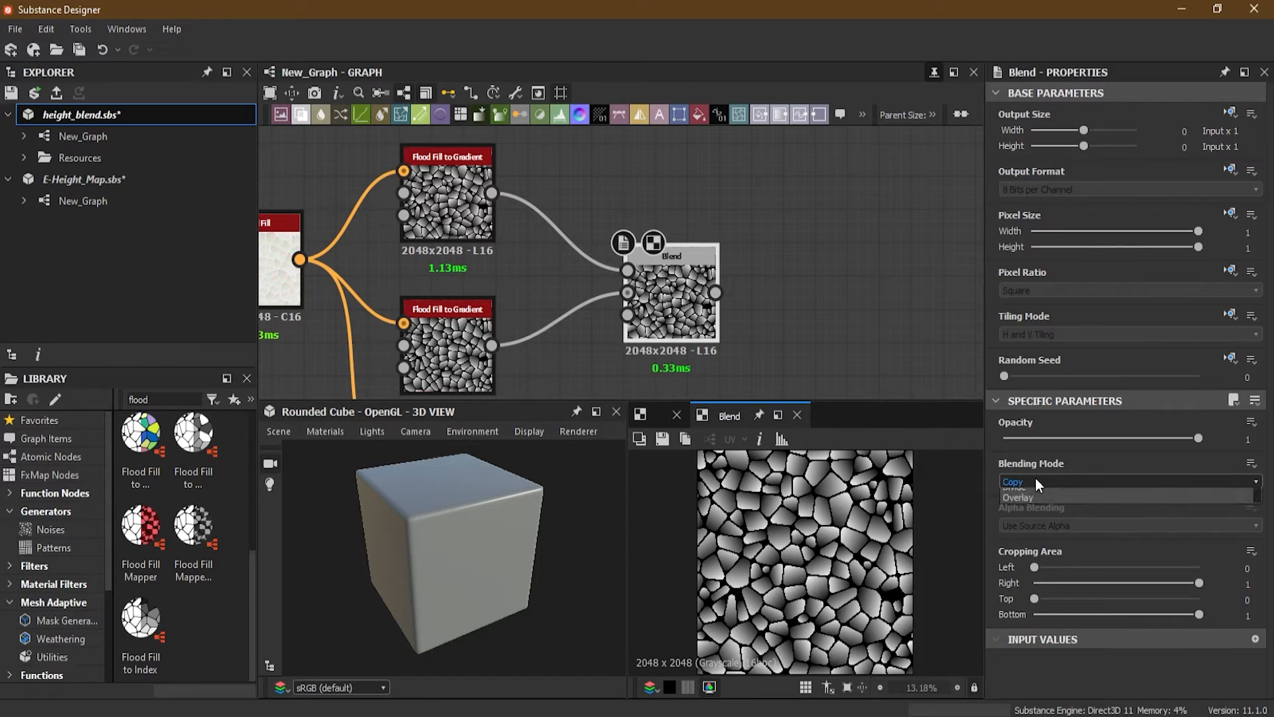
# - Set the blending mode of the new Blend node to Max (Lighten)
pyautogui.click(1037, 482)
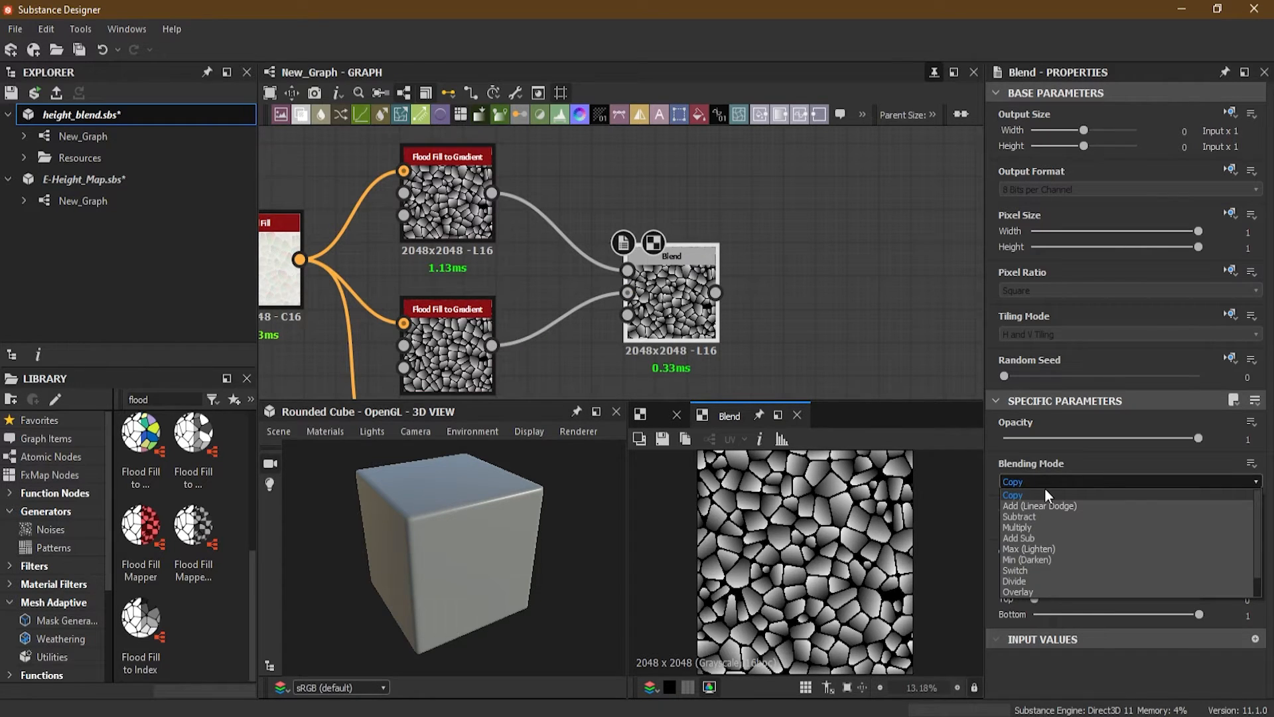
pyautogui.click(1071, 547)
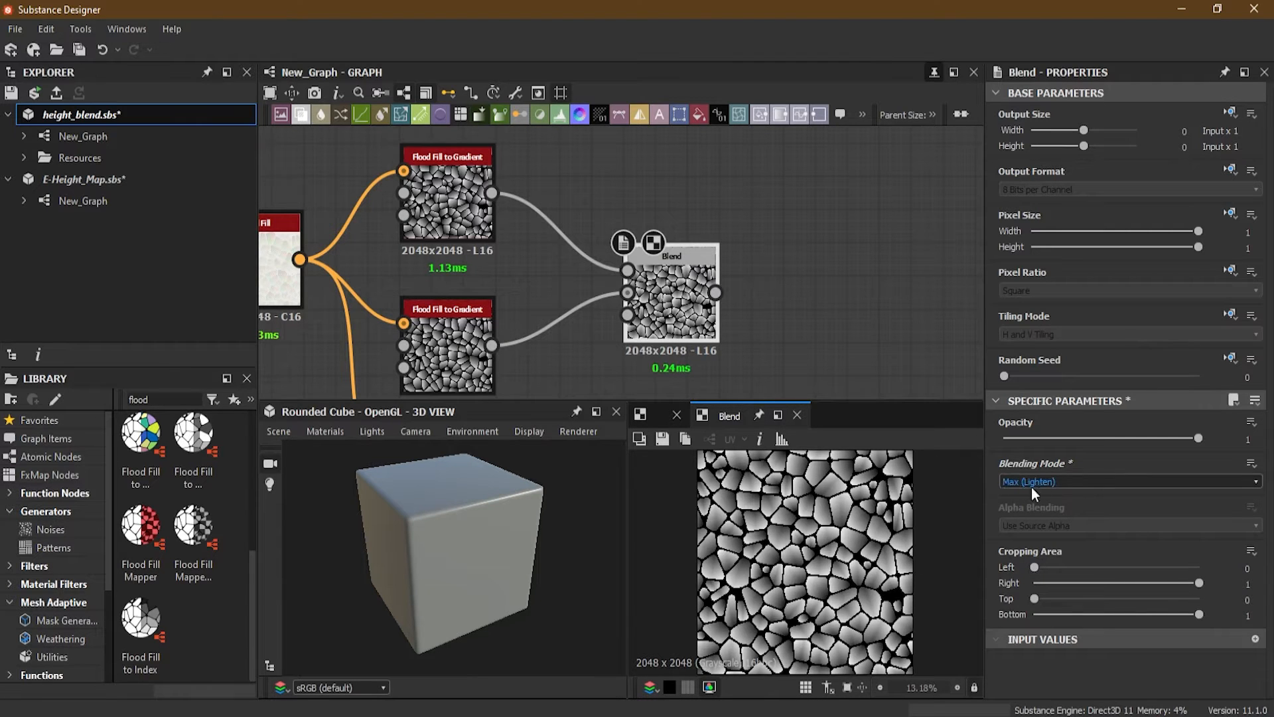
pyautogui.moveTo(764, 311); pyautogui.dragTo(708, 298, button='middle')
pyautogui.moveTo(793, 338); pyautogui.dragTo(760, 286, button='middle')
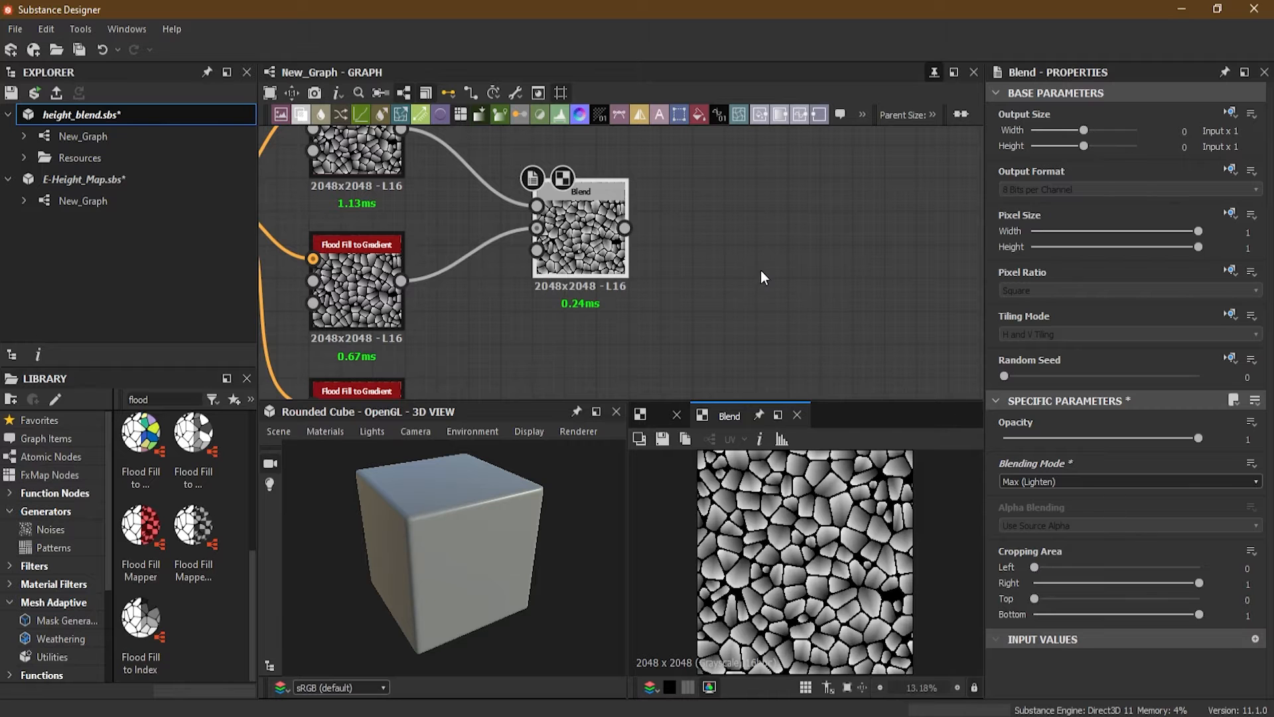
# - Add a second Blend node beside the lowest gradient node and shift the Max (Lighten) Blend further along to make room
pyautogui.moveTo(593, 251); pyautogui.dragTo(643, 249)
pyautogui.moveTo(647, 313); pyautogui.dragTo(607, 290, button='middle')
pyautogui.scroll(-3, 627, 235)
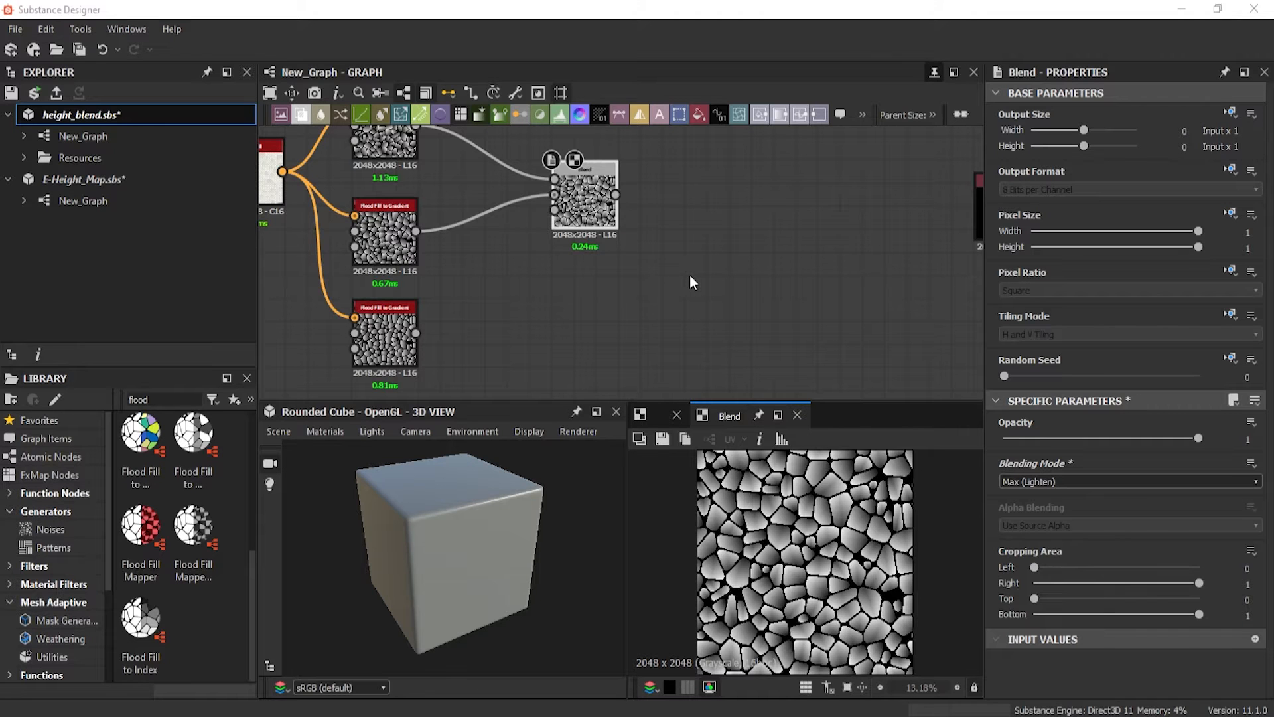
pyautogui.press('space')
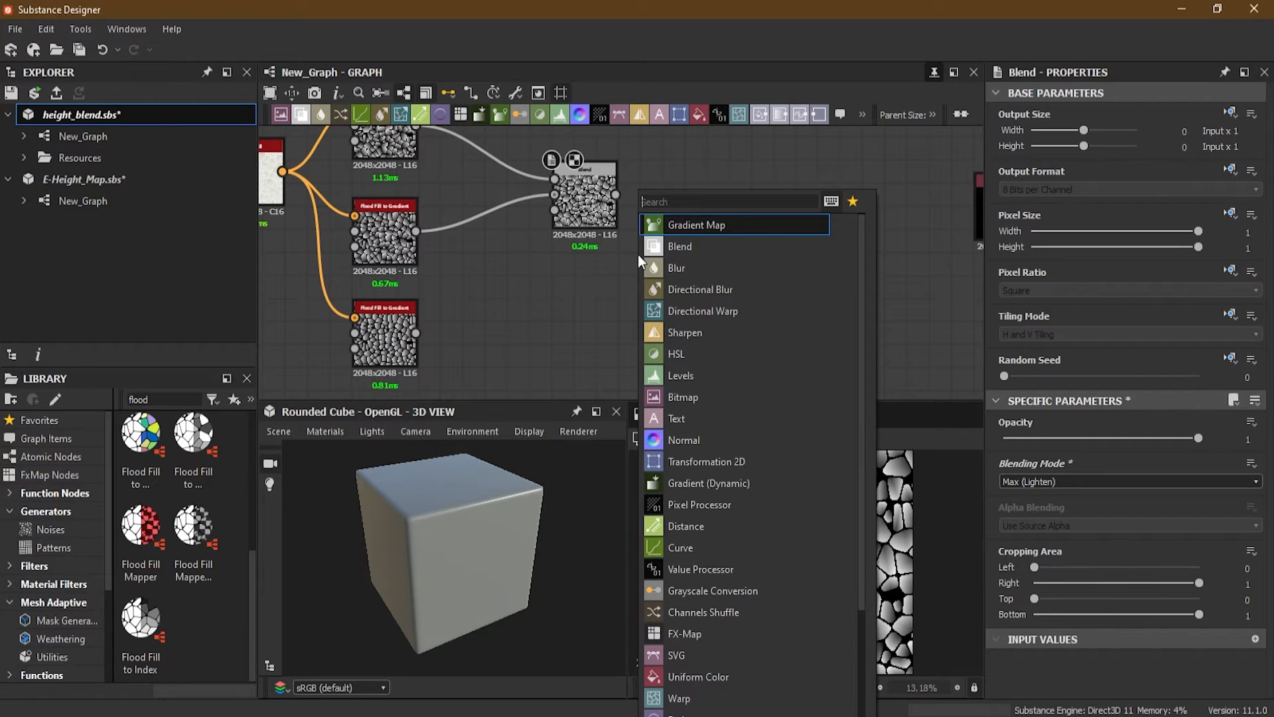
pyautogui.click(706, 248)
pyautogui.moveTo(645, 301); pyautogui.dragTo(560, 317)
pyautogui.moveTo(590, 199); pyautogui.dragTo(723, 315)
pyautogui.moveTo(548, 309); pyautogui.dragTo(536, 308)
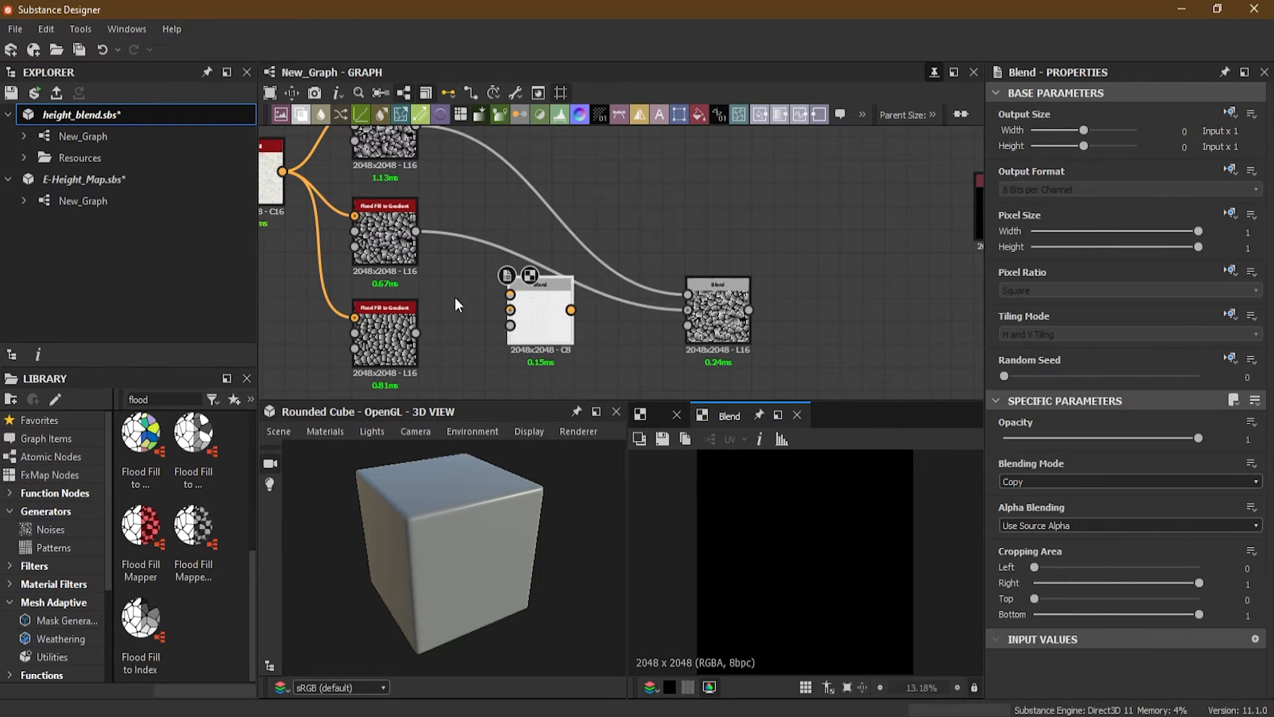
# - Feed the second Blend with the middle gradient as foreground and the lowest gradient as background, and align it beside them
pyautogui.moveTo(463, 297); pyautogui.dragTo(492, 257, button='middle')
pyautogui.scroll(1, 492, 258)
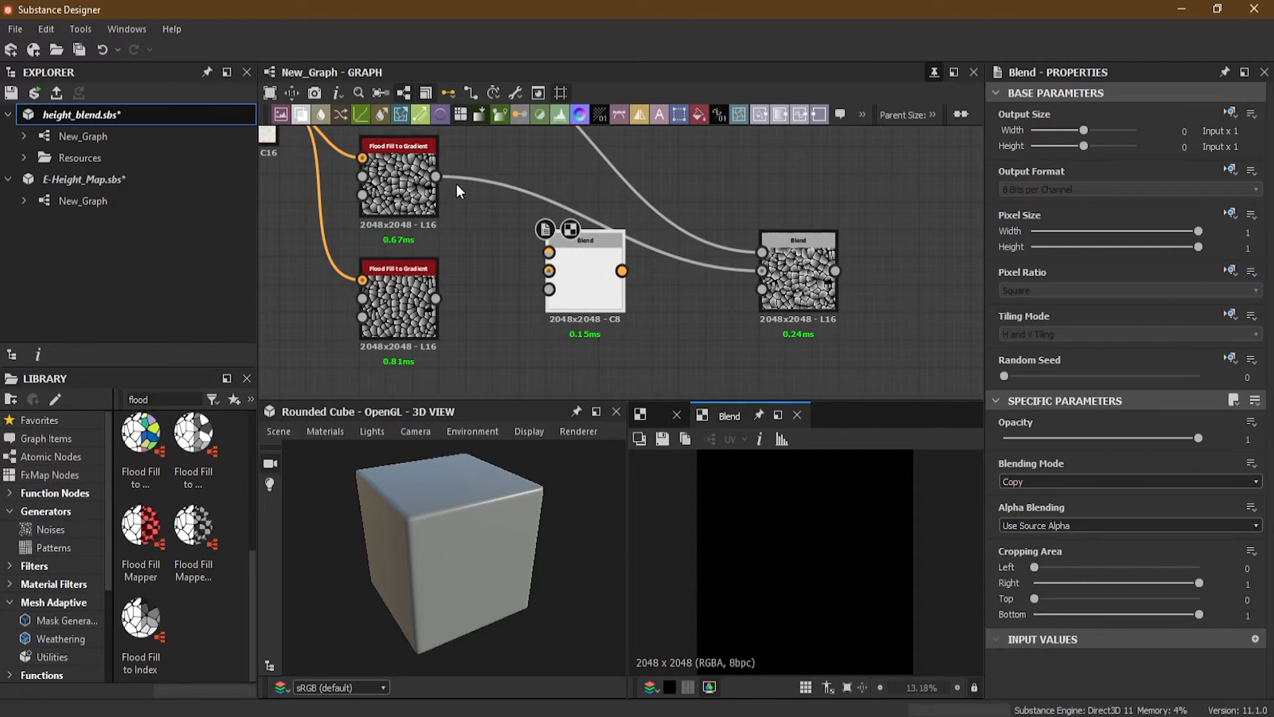
pyautogui.moveTo(440, 178); pyautogui.dragTo(606, 282)
pyautogui.moveTo(435, 298); pyautogui.dragTo(561, 271)
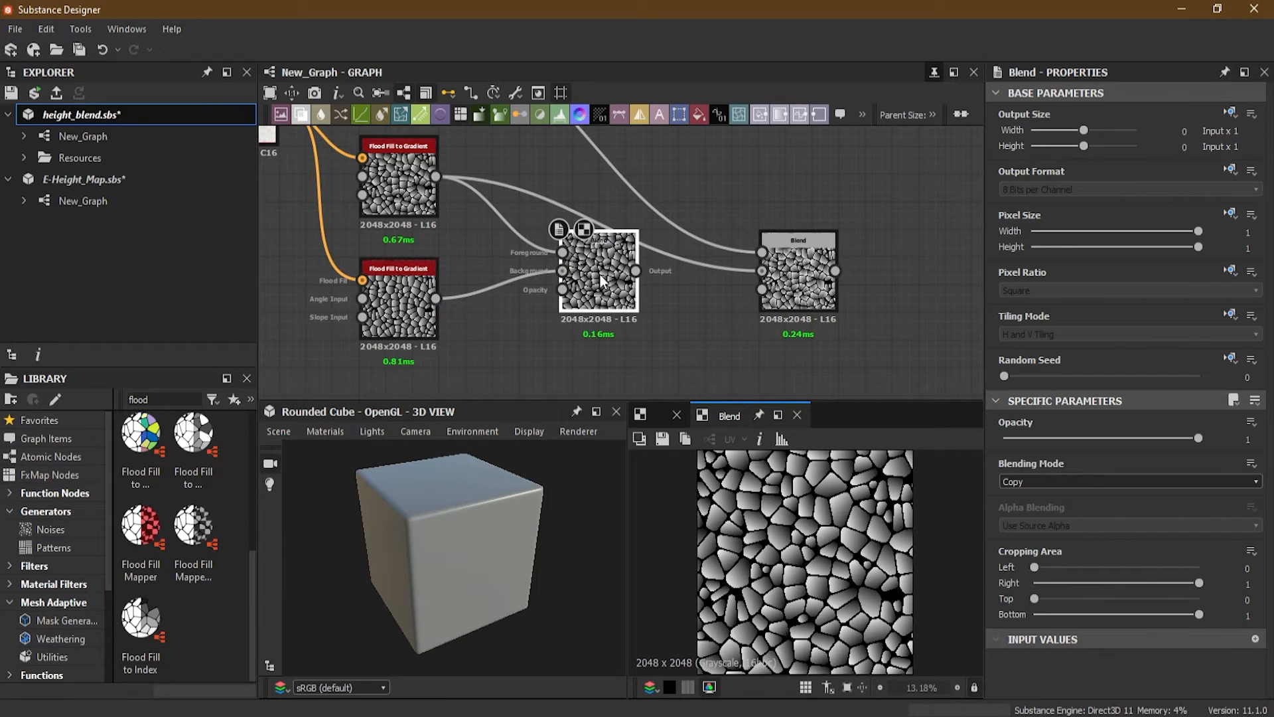
pyautogui.scroll(1, 603, 282)
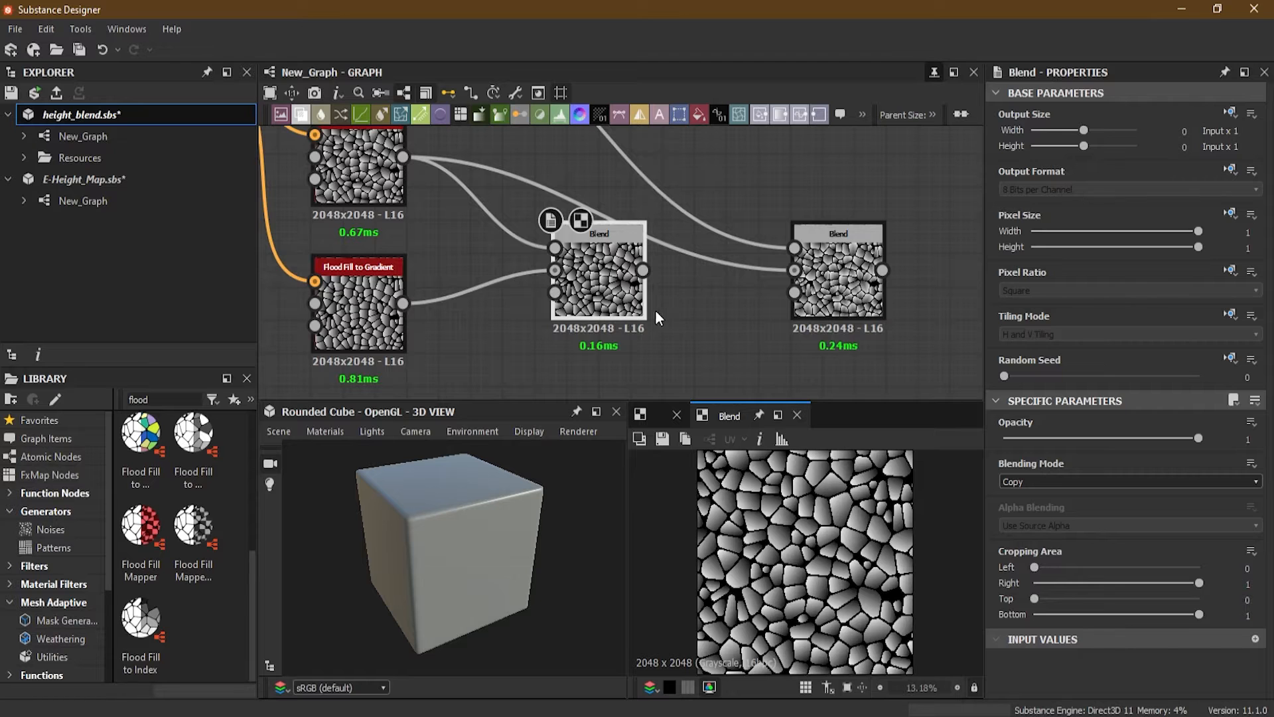
pyautogui.scroll(1, 707, 291)
pyautogui.scroll(-1, 705, 285)
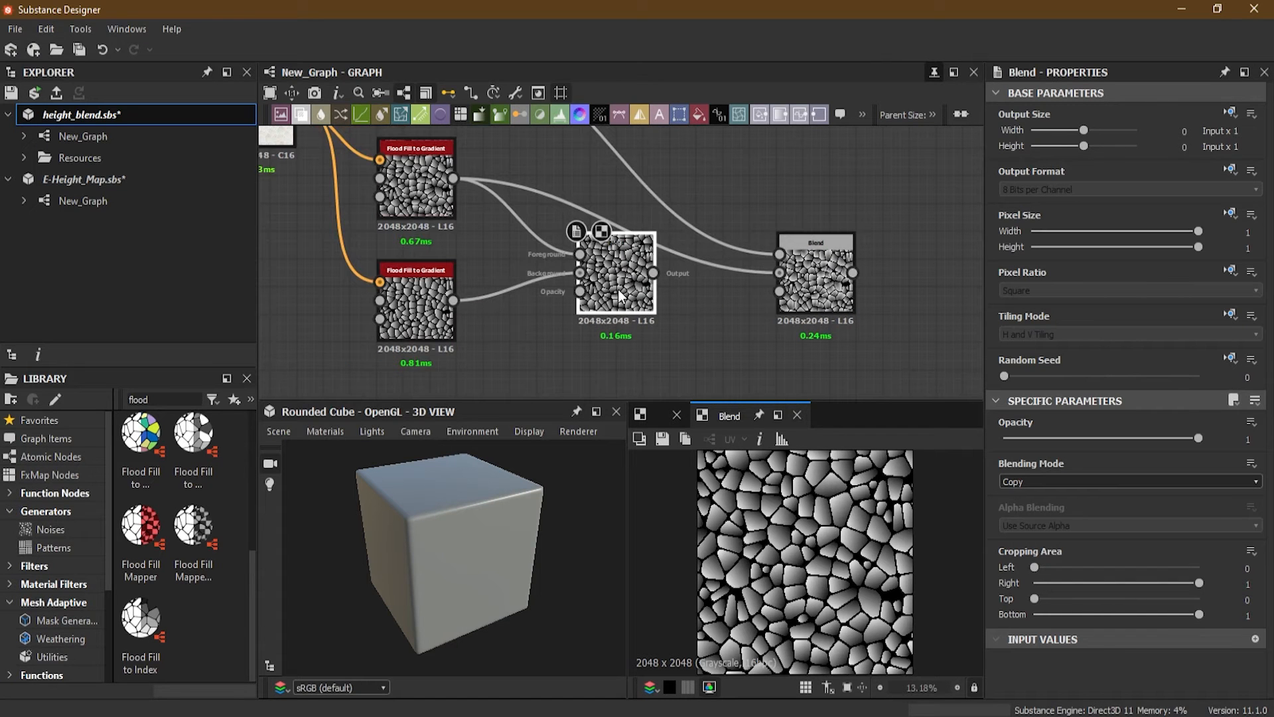
pyautogui.moveTo(612, 287); pyautogui.dragTo(598, 314)
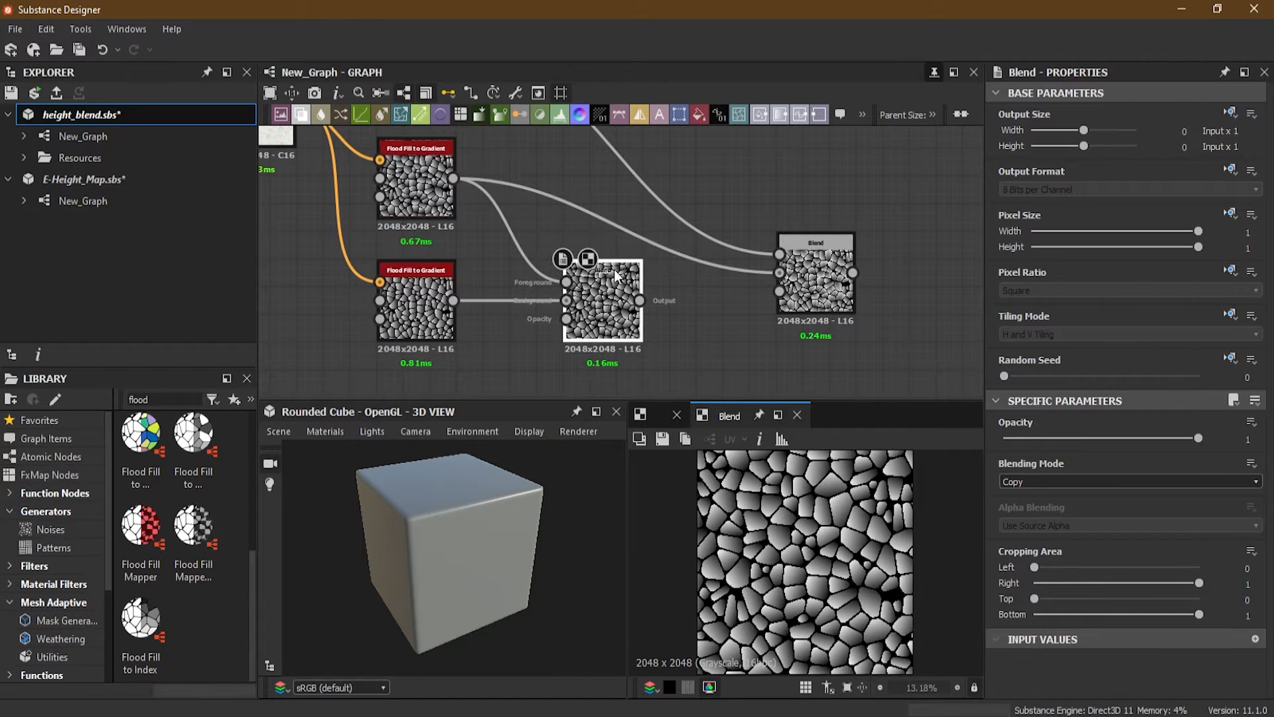
# - Replace the middle gradient's link into the Max (Lighten) Blend's background with the output of the second Blend
pyautogui.moveTo(561, 159); pyautogui.dragTo(583, 217)
pyautogui.press('Delete')
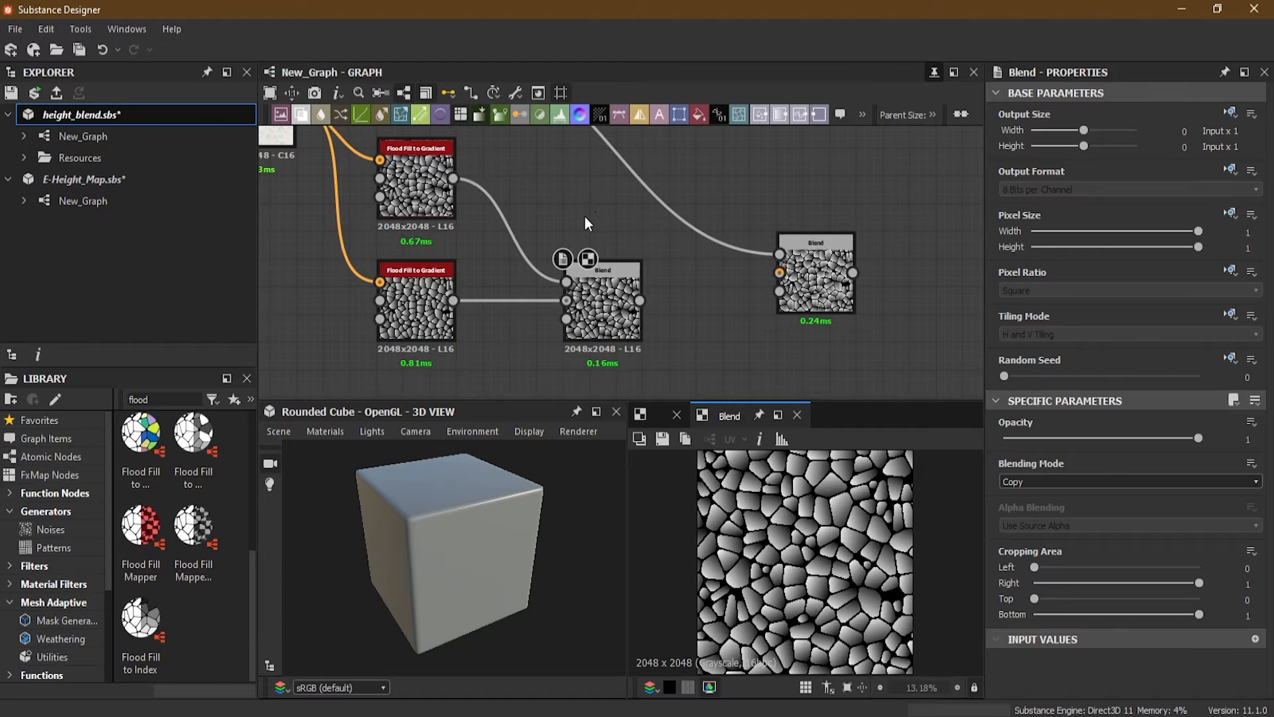
pyautogui.moveTo(639, 301); pyautogui.dragTo(780, 273)
pyautogui.moveTo(605, 328); pyautogui.dragTo(605, 299)
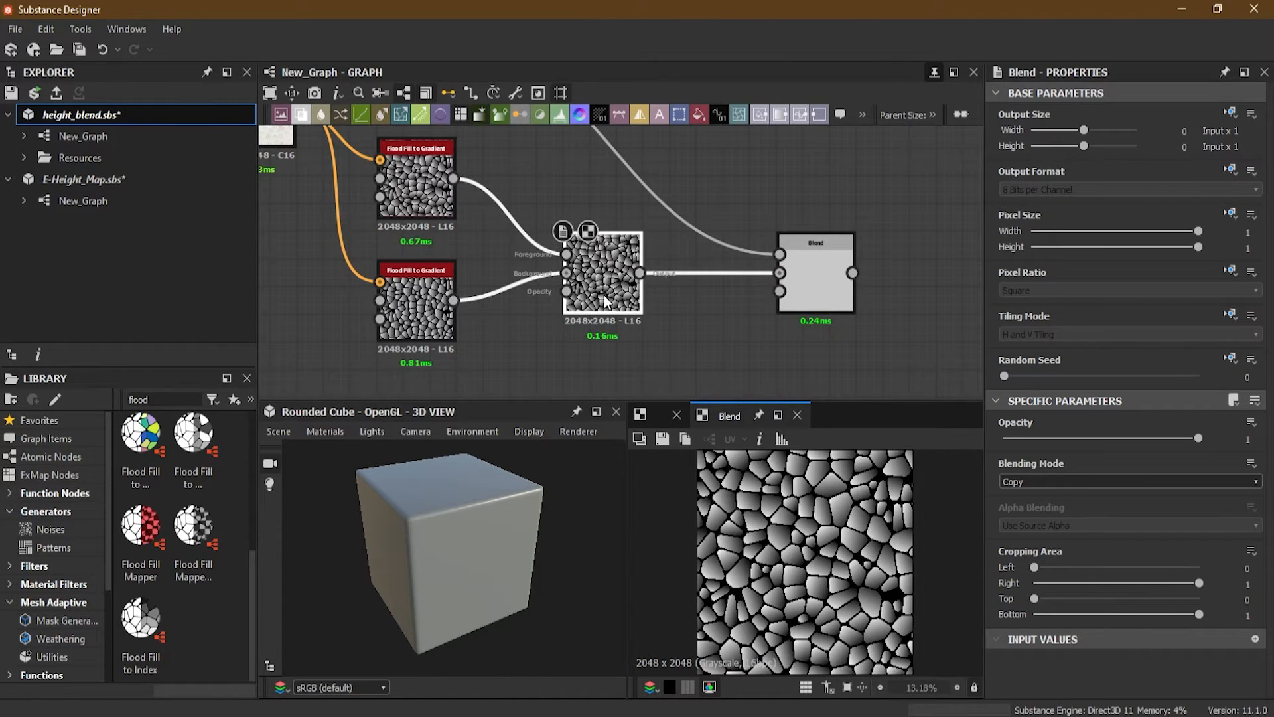
# - Set the second Blend's mode to Min (Darken) and preview the final Blend node's result up close
pyautogui.click(1041, 480)
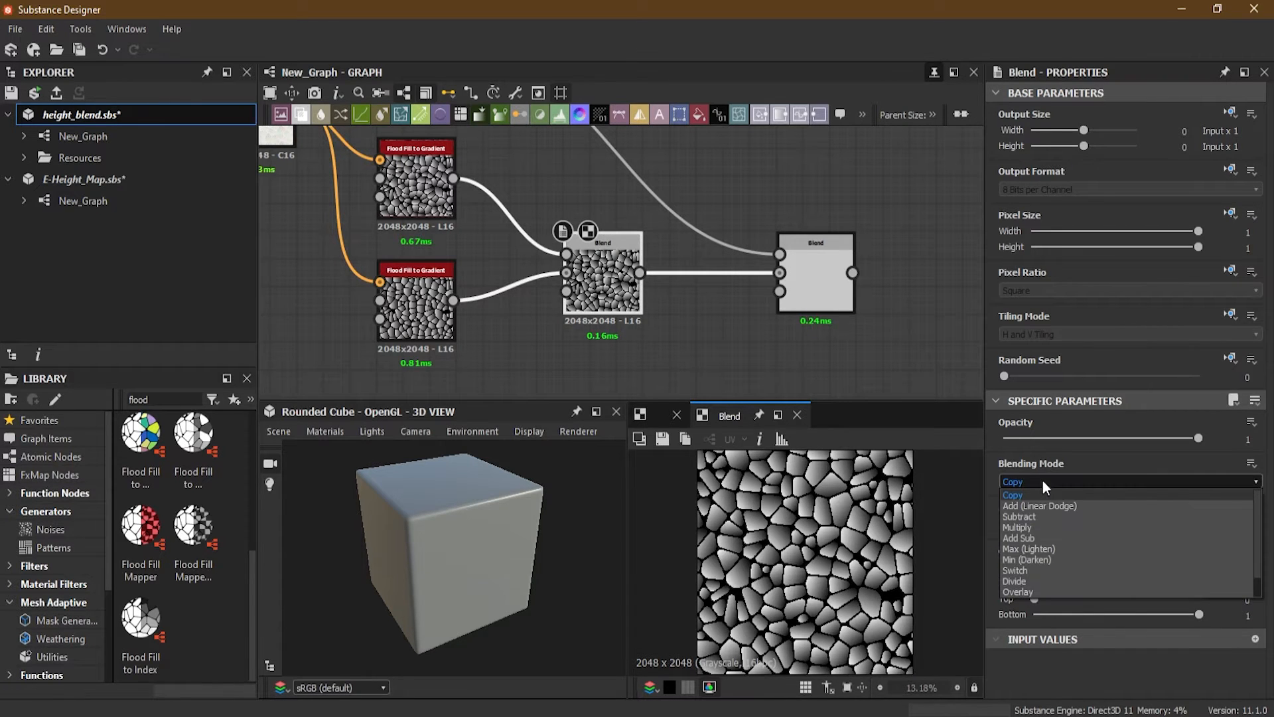
pyautogui.click(1068, 557)
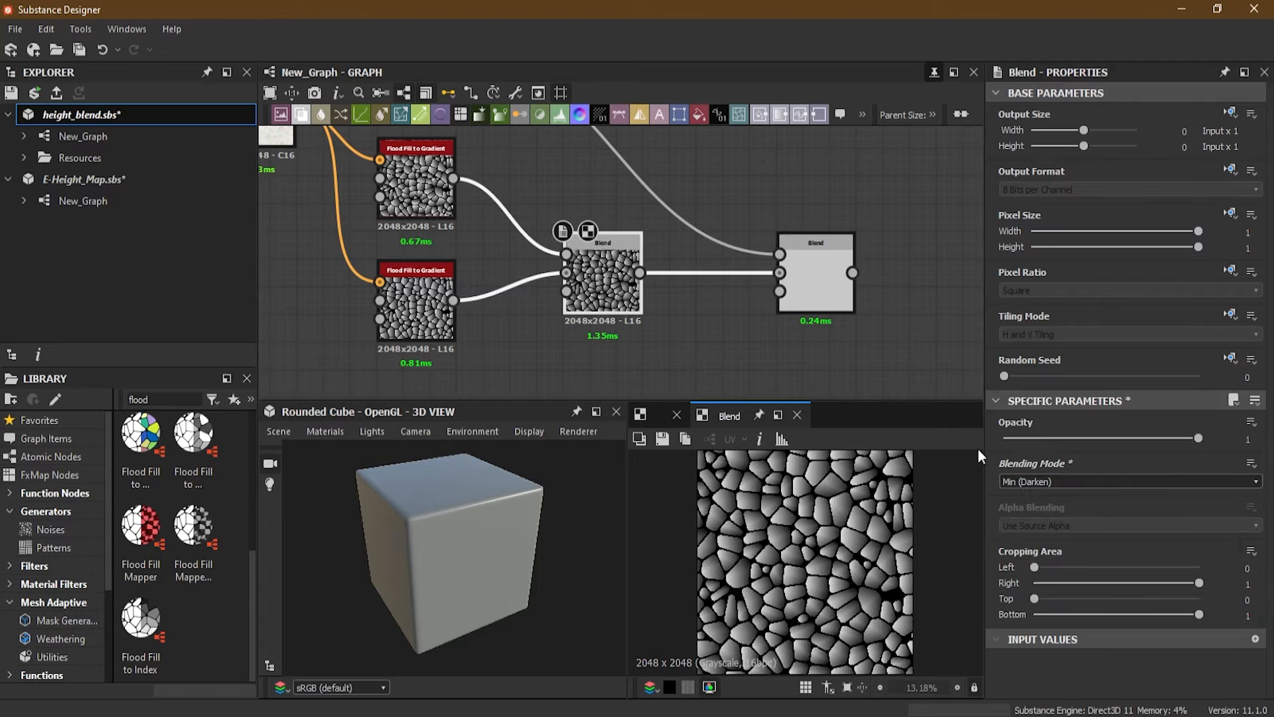
pyautogui.click(819, 291)
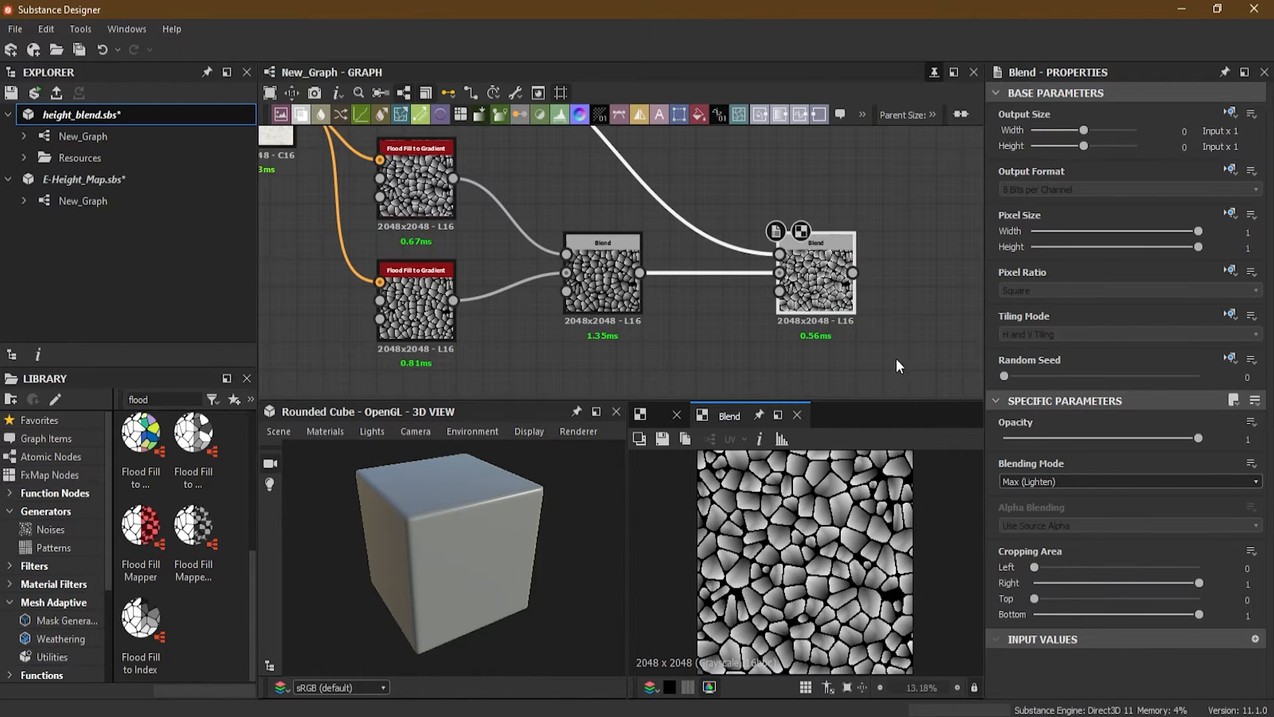
pyautogui.scroll(2, 846, 319)
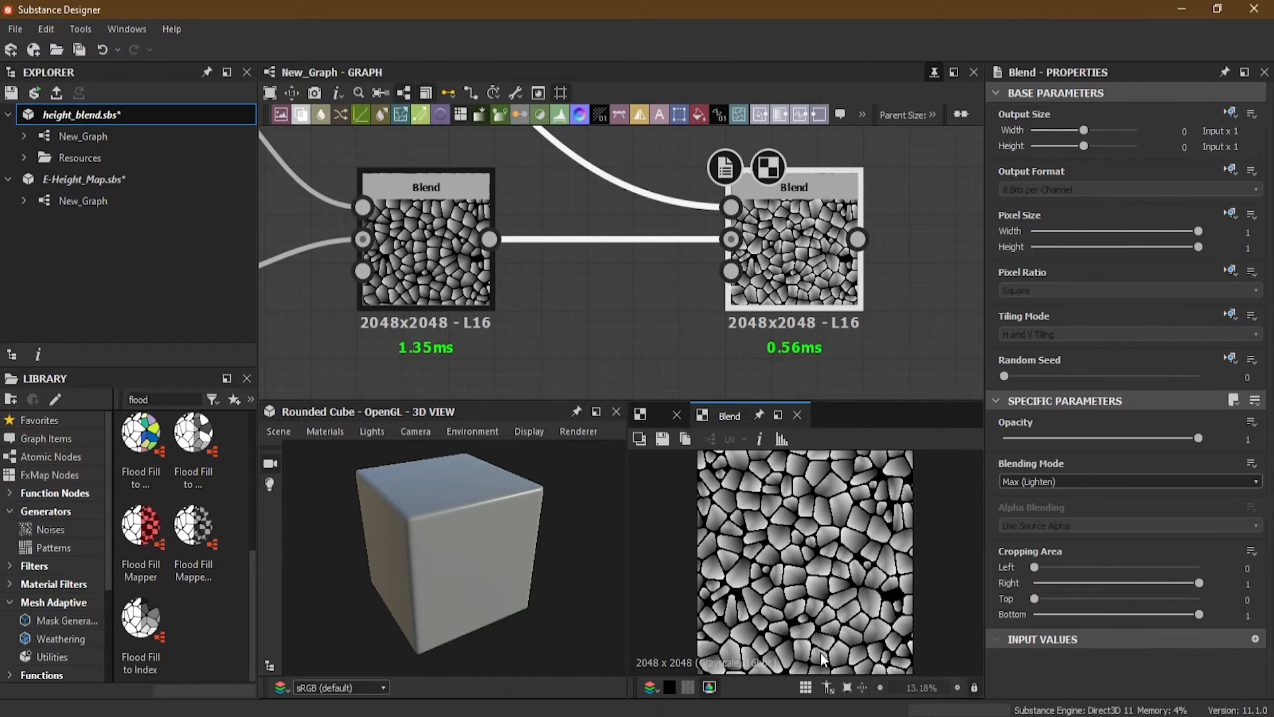
pyautogui.scroll(6, 821, 582)
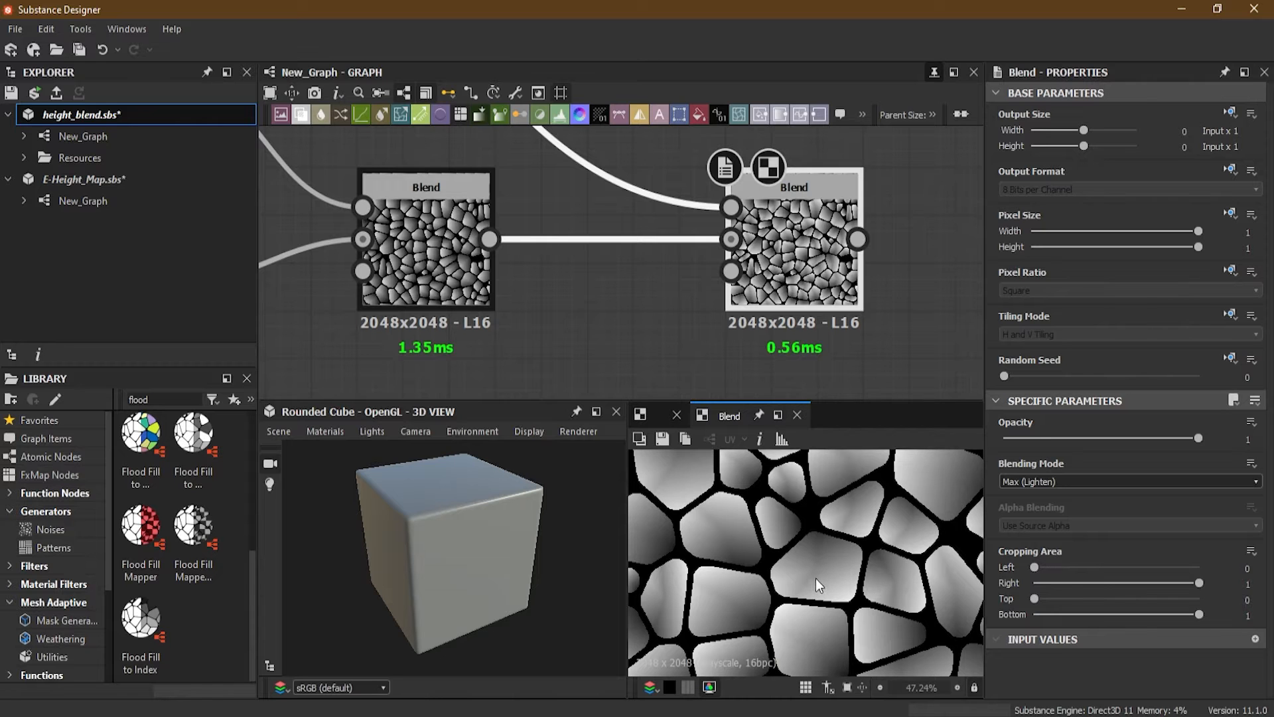
pyautogui.scroll(-5, 670, 302)
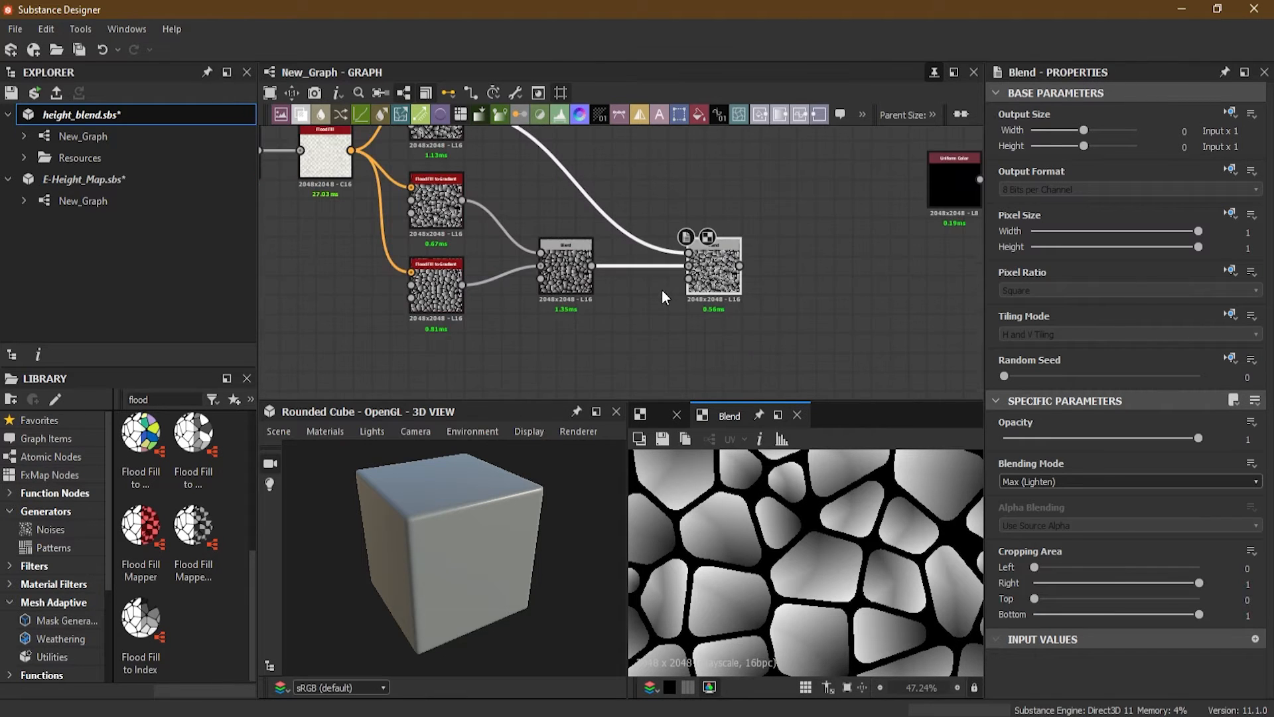
# - Transfer all outgoing links of the Uniform Color node to the final Blend's output and move the Uniform Color node out of the way
pyautogui.moveTo(694, 325); pyautogui.dragTo(516, 335, button='middle')
pyautogui.moveTo(685, 272); pyautogui.dragTo(595, 274, button='middle')
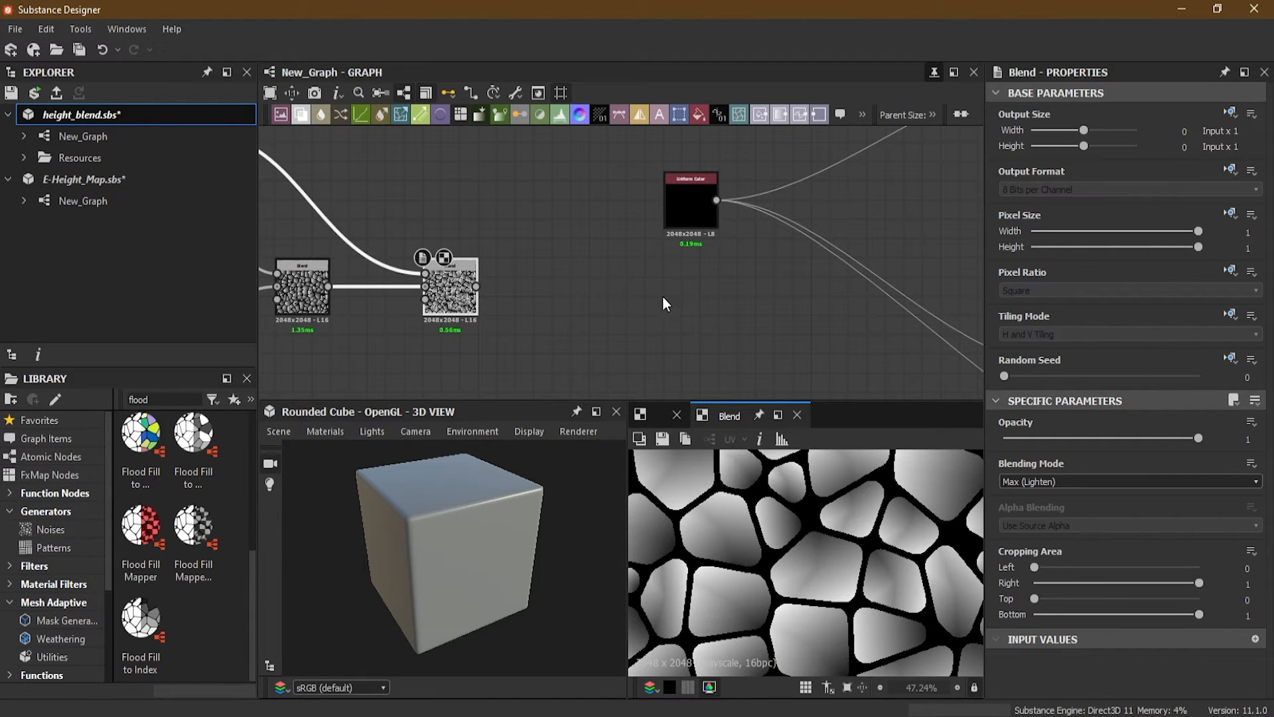
pyautogui.keyDown('shift'); pyautogui.moveTo(717, 199); pyautogui.dragTo(485, 283); pyautogui.keyUp('shift')
pyautogui.moveTo(680, 211); pyautogui.dragTo(347, 363)
pyautogui.moveTo(390, 343); pyautogui.dragTo(868, 247, button='middle')
pyautogui.scroll(-4, 854, 247)
pyautogui.moveTo(850, 252); pyautogui.dragTo(436, 287)
pyautogui.scroll(1, 956, 206)
pyautogui.moveTo(911, 213); pyautogui.dragTo(703, 236, button='middle')
pyautogui.scroll(3, 703, 237)
pyautogui.scroll(1, 703, 236)
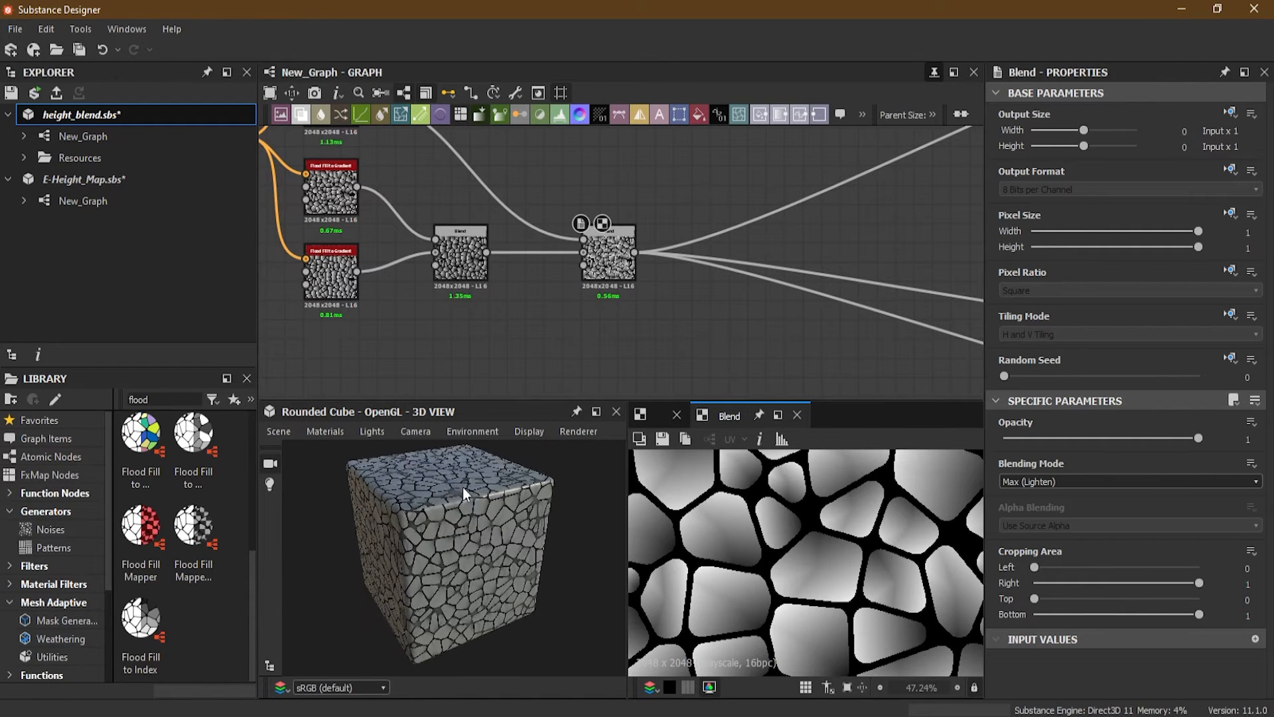
# - Edit the 3D view's Default material and set its height Scale to 6.5
pyautogui.scroll(5, 465, 515)
pyautogui.moveTo(511, 523); pyautogui.dragTo(497, 548)
pyautogui.click(329, 432)
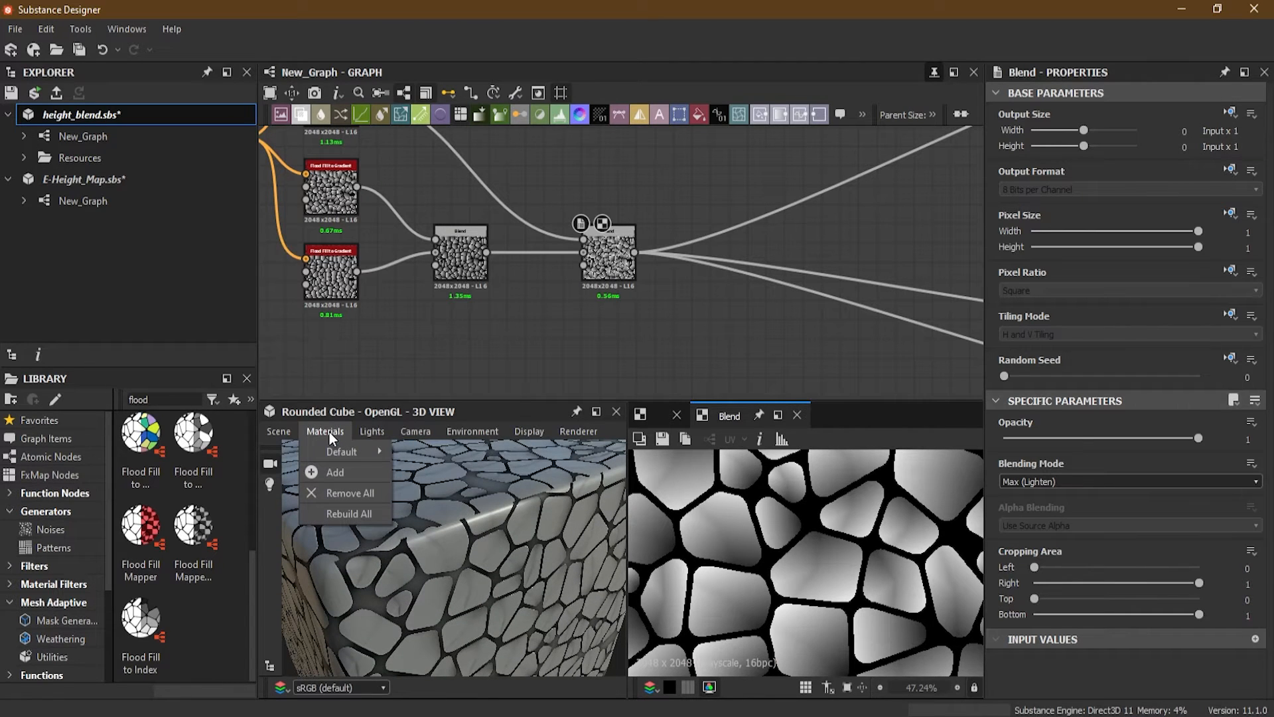
pyautogui.moveTo(338, 451)
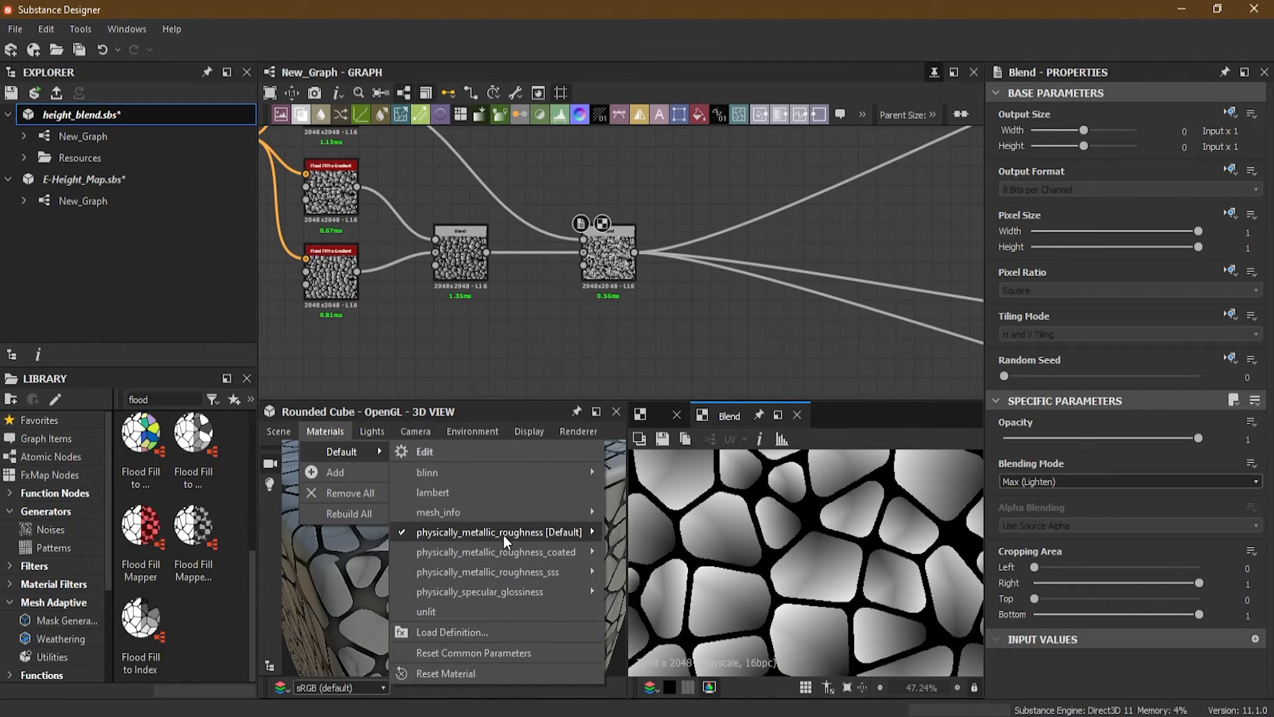
pyautogui.click(445, 452)
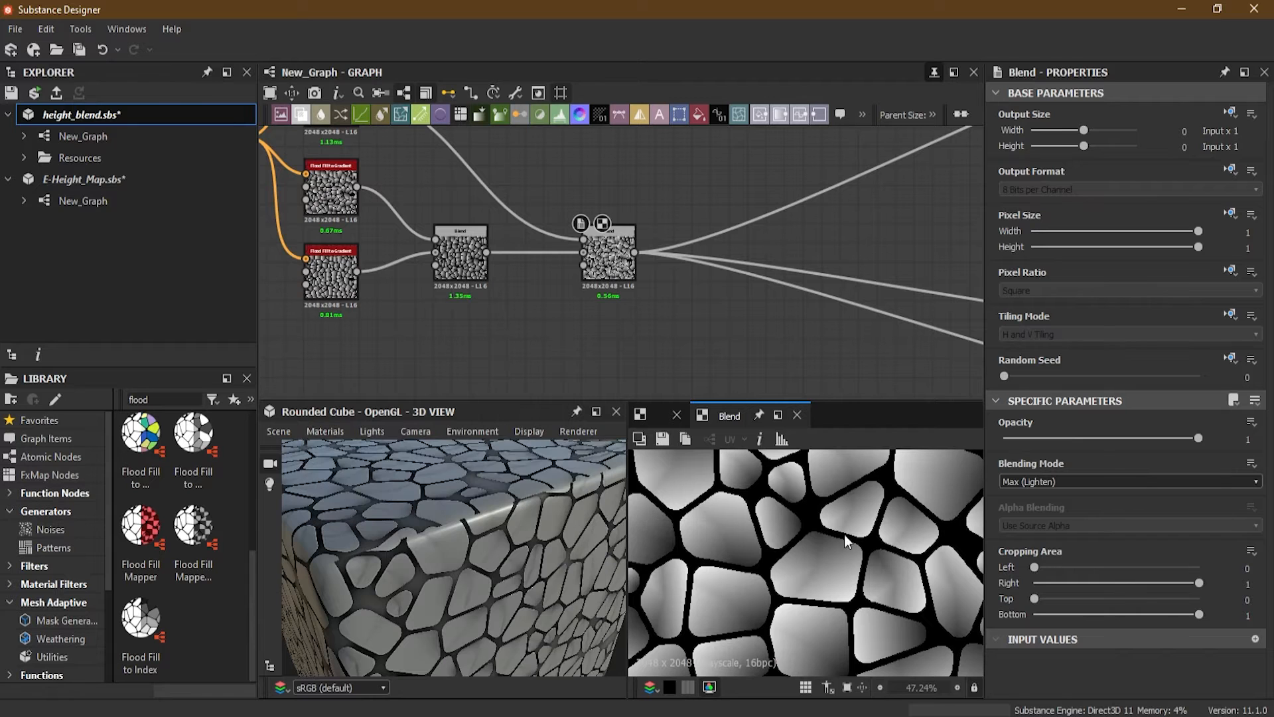
pyautogui.scroll(-2, 1182, 527)
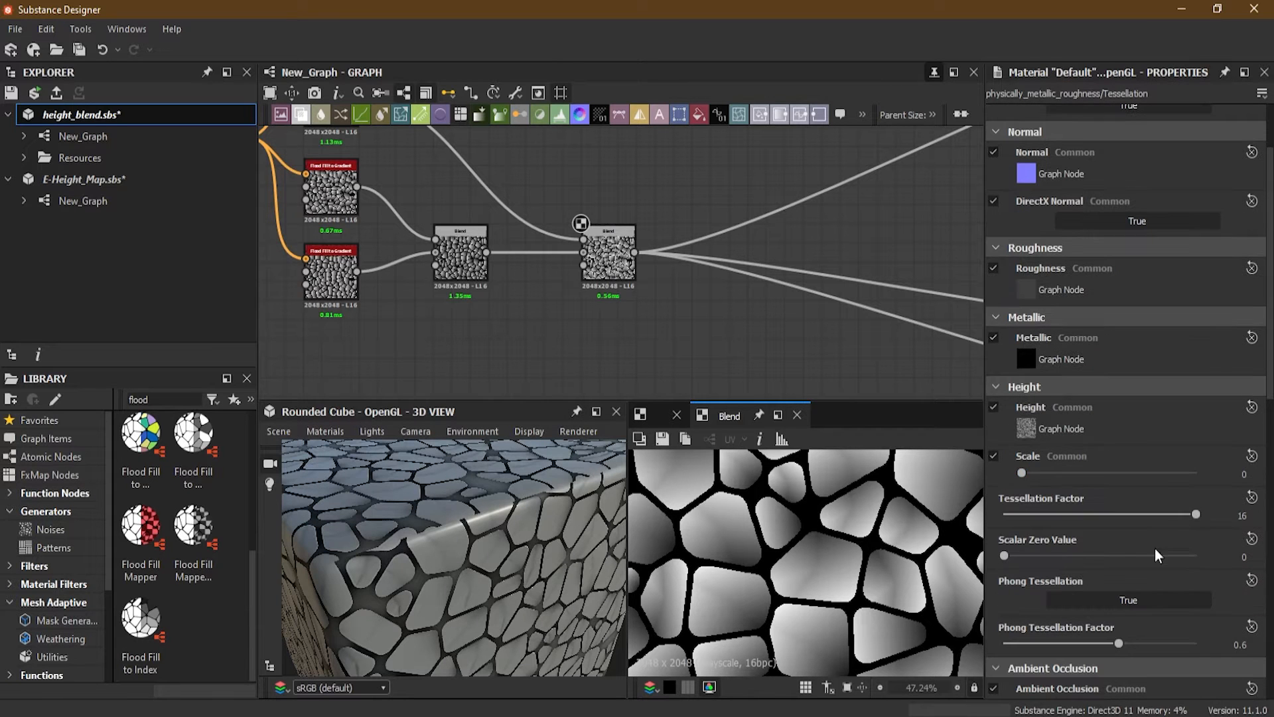
pyautogui.moveTo(1021, 471); pyautogui.dragTo(1196, 474)
pyautogui.moveTo(484, 540)
pyautogui.mouseDown()
pyautogui.moveTo(494, 583)
pyautogui.moveTo(519, 553)
pyautogui.moveTo(520, 510)
pyautogui.moveTo(604, 496)
pyautogui.moveTo(457, 528)
pyautogui.moveTo(458, 570)
pyautogui.moveTo(479, 555)
pyautogui.mouseUp()
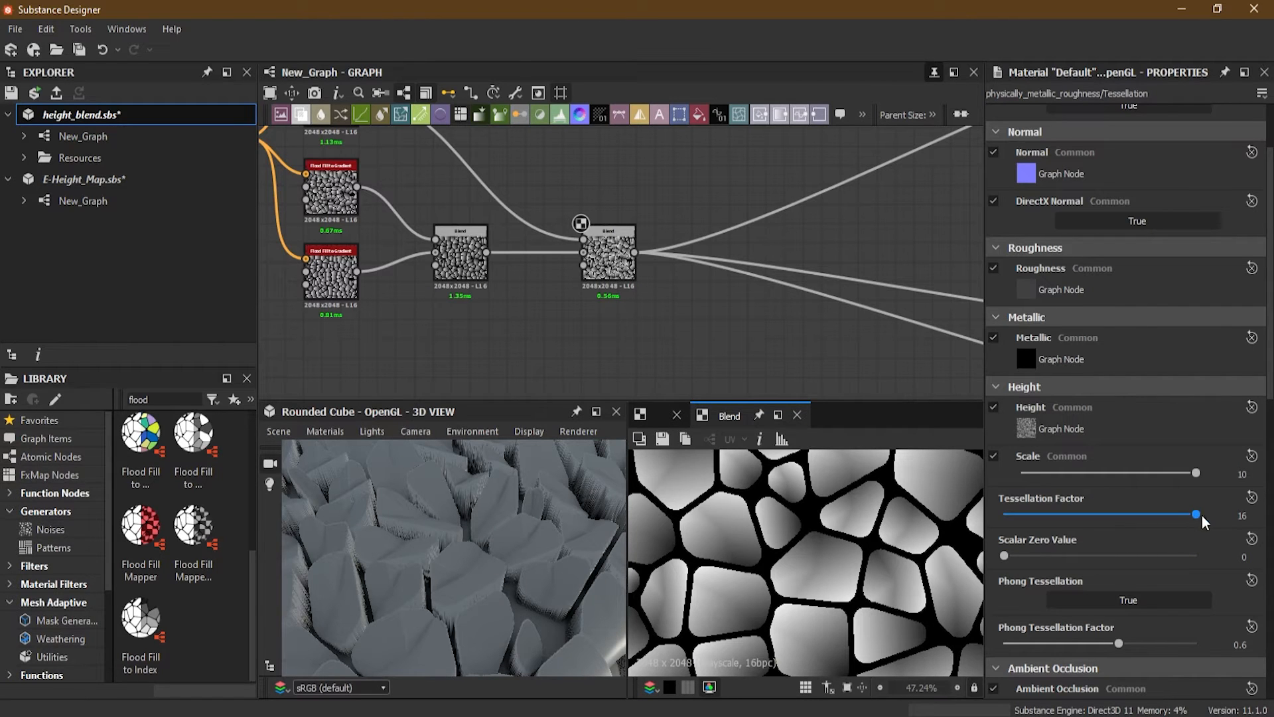
pyautogui.moveTo(1197, 473); pyautogui.dragTo(1128, 476)
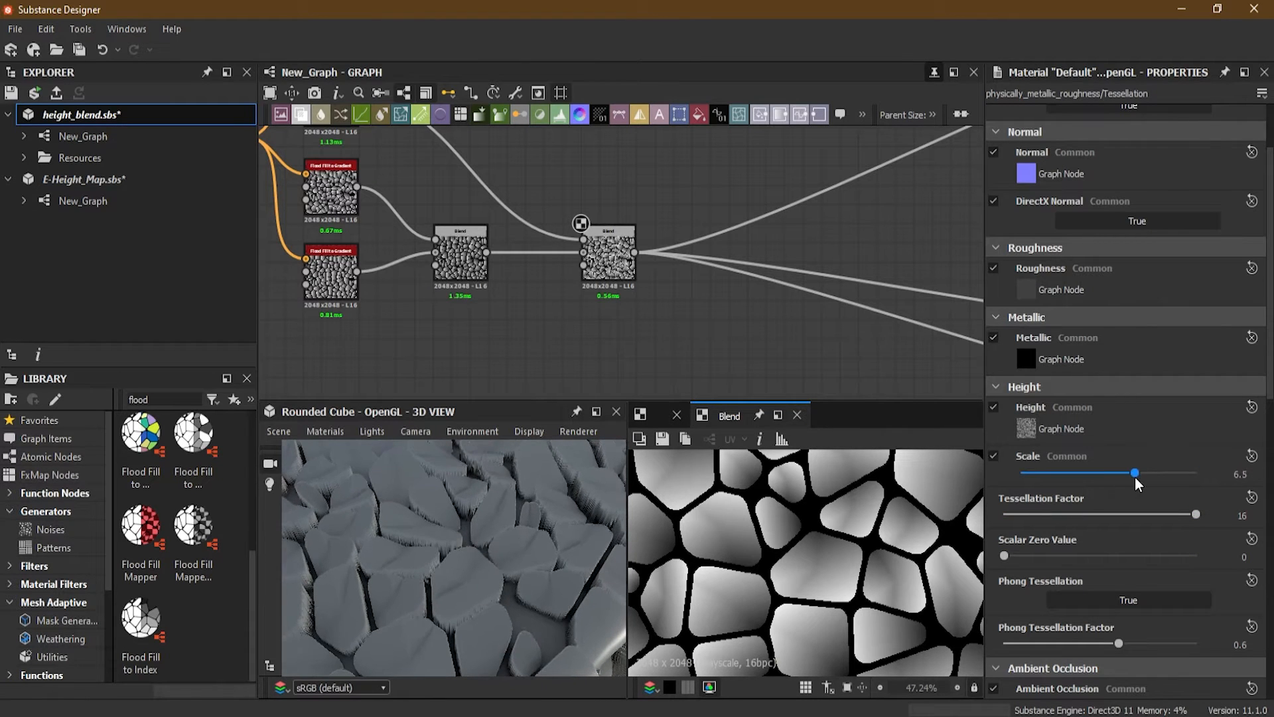
# - Examine the displaced stones on the rounded cube in the 3D view from several angles and distances
pyautogui.moveTo(432, 487); pyautogui.dragTo(504, 484)
pyautogui.scroll(-2, 690, 317)
pyautogui.moveTo(690, 317); pyautogui.dragTo(588, 324, button='middle')
pyautogui.scroll(2, 466, 240)
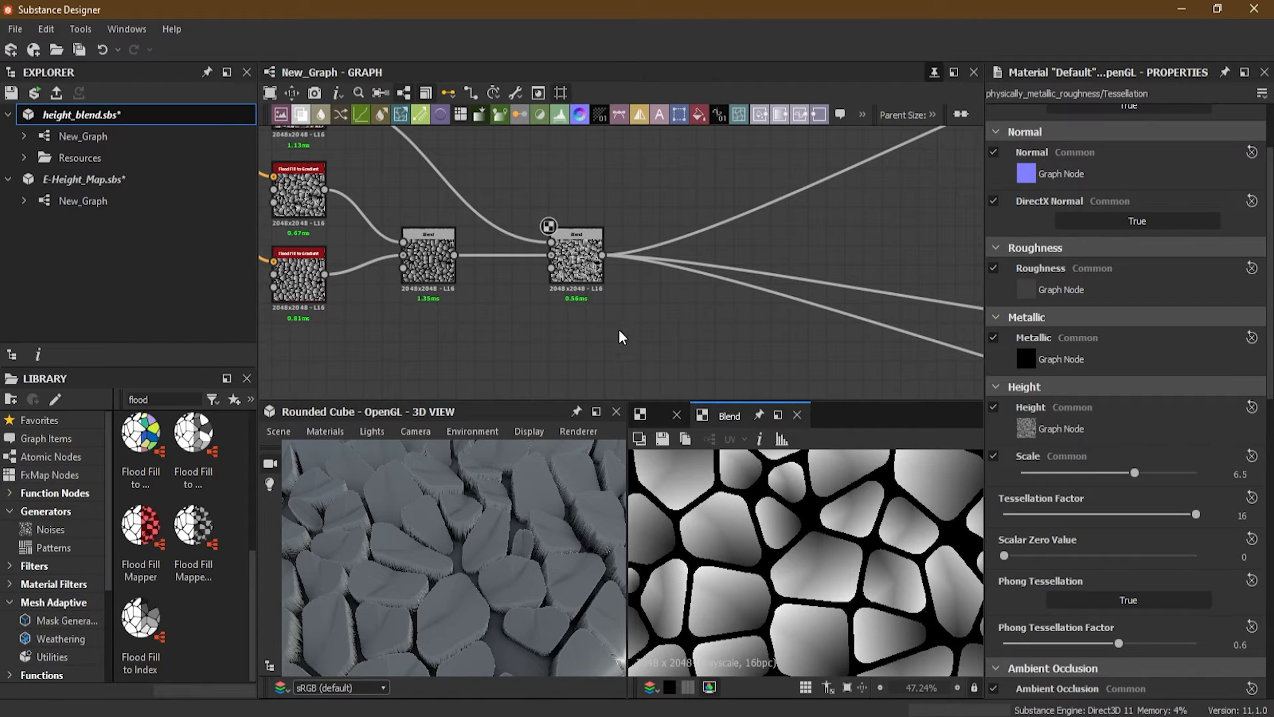
pyautogui.scroll(1, 548, 286)
pyautogui.moveTo(492, 534); pyautogui.dragTo(447, 591)
pyautogui.scroll(-5, 475, 512)
pyautogui.scroll(4, 450, 512)
pyautogui.scroll(4, 432, 560)
pyautogui.moveTo(471, 596); pyautogui.dragTo(467, 589, button='middle')
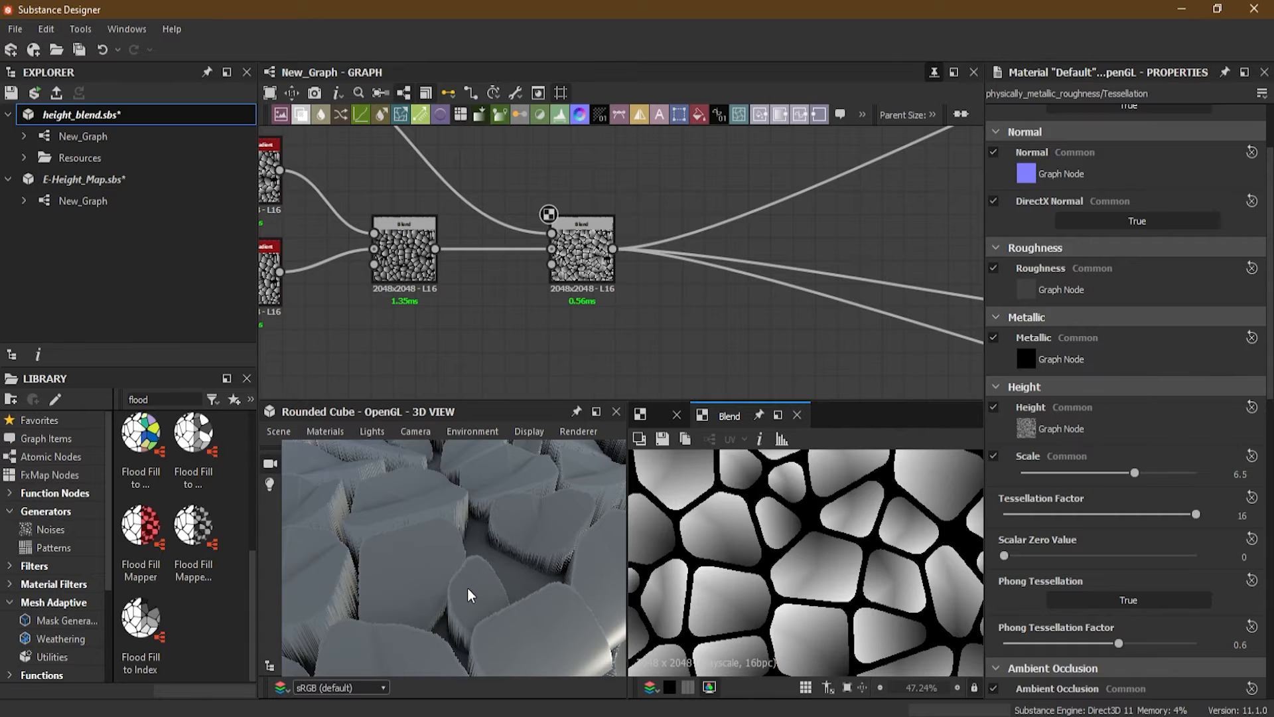
pyautogui.scroll(-4, 467, 587)
pyautogui.scroll(-2, 471, 587)
pyautogui.moveTo(471, 587); pyautogui.dragTo(509, 555)
pyautogui.scroll(3, 507, 596)
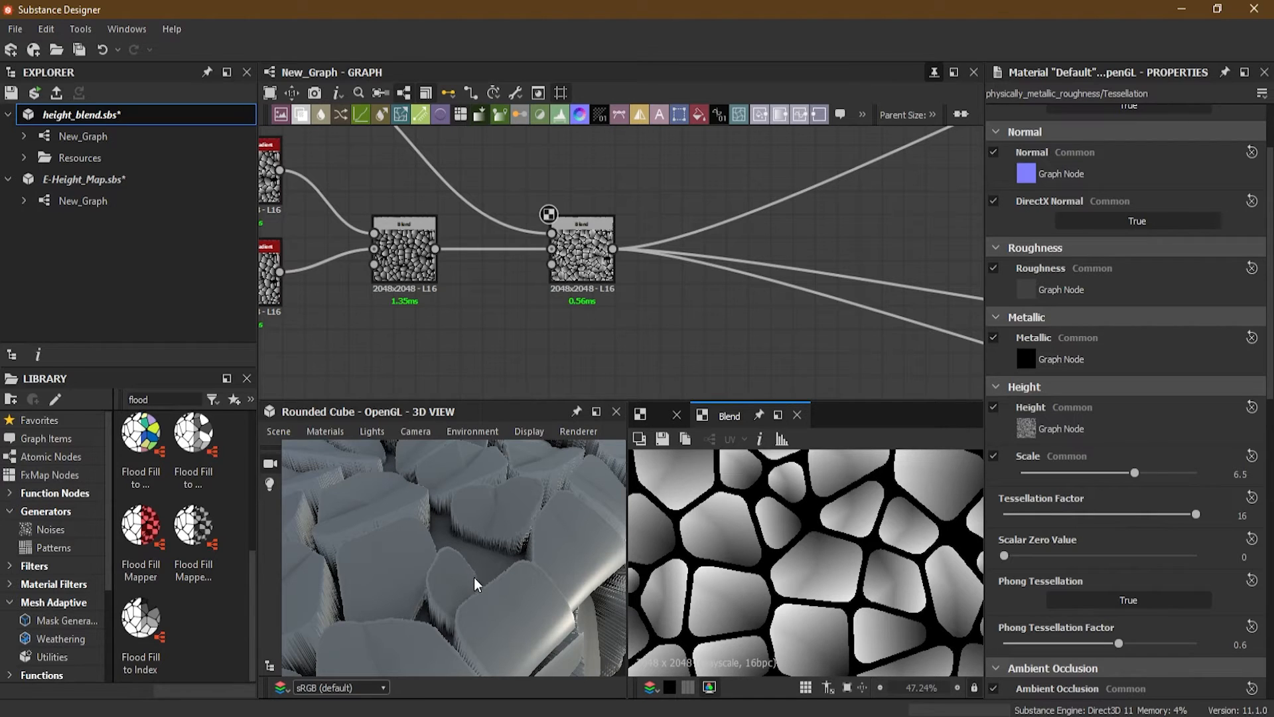
pyautogui.scroll(-5, 476, 560)
pyautogui.moveTo(470, 596); pyautogui.dragTo(470, 563, button='middle')
pyautogui.scroll(-1, 470, 563)
pyautogui.moveTo(649, 193); pyautogui.dragTo(635, 337, button='middle')
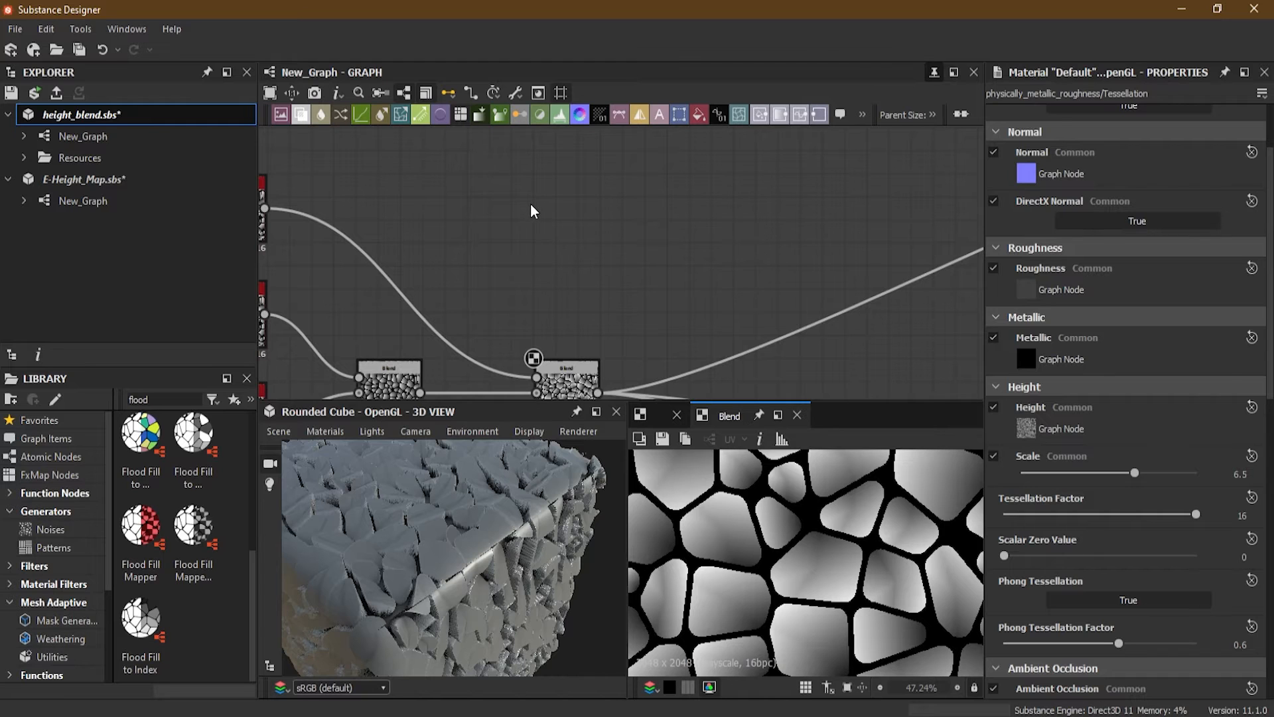
# - Add a Perlin Noise node above the final Blend and transfer all of that Blend's outgoing links to the noise output
pyautogui.press('space')
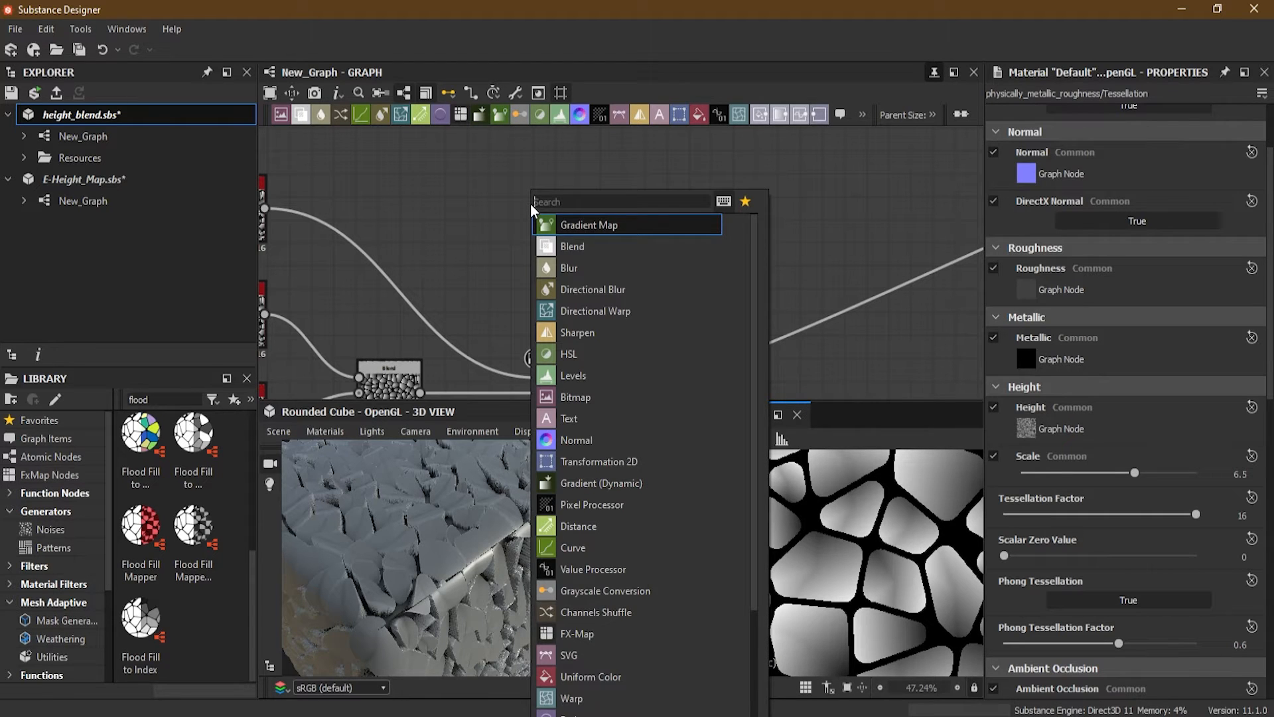
pyautogui.write('perl')
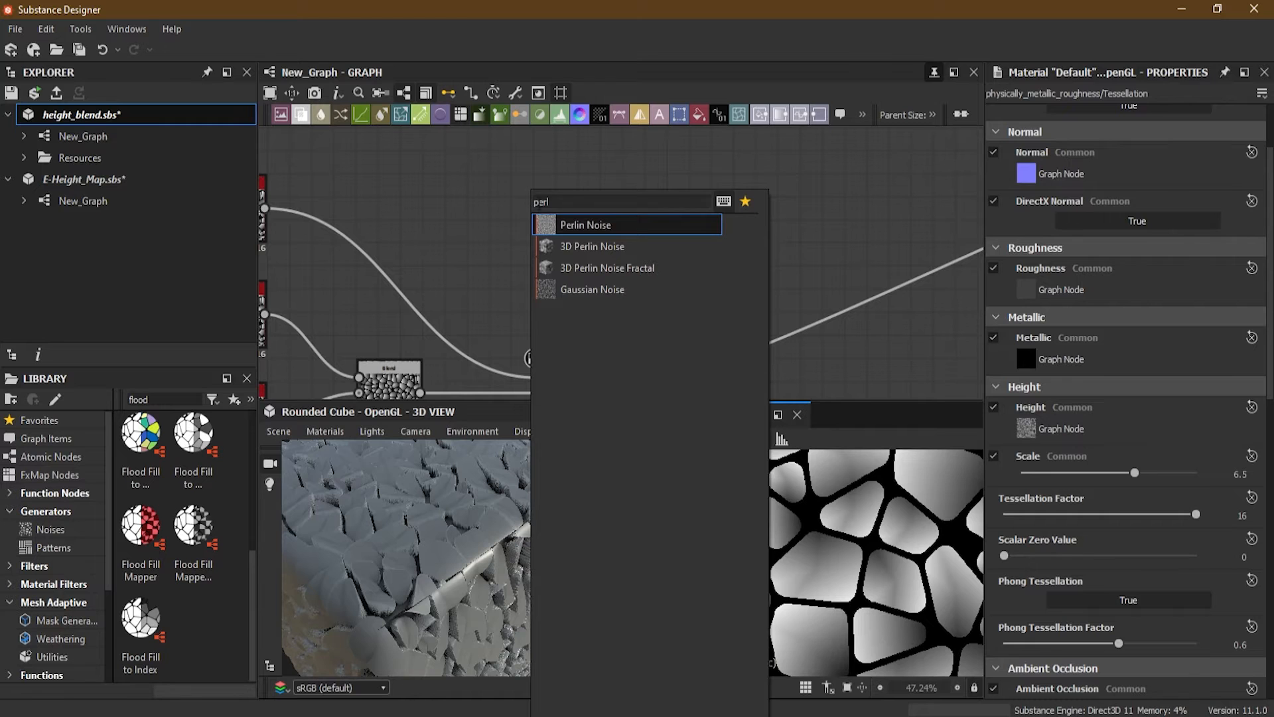
pyautogui.click(580, 224)
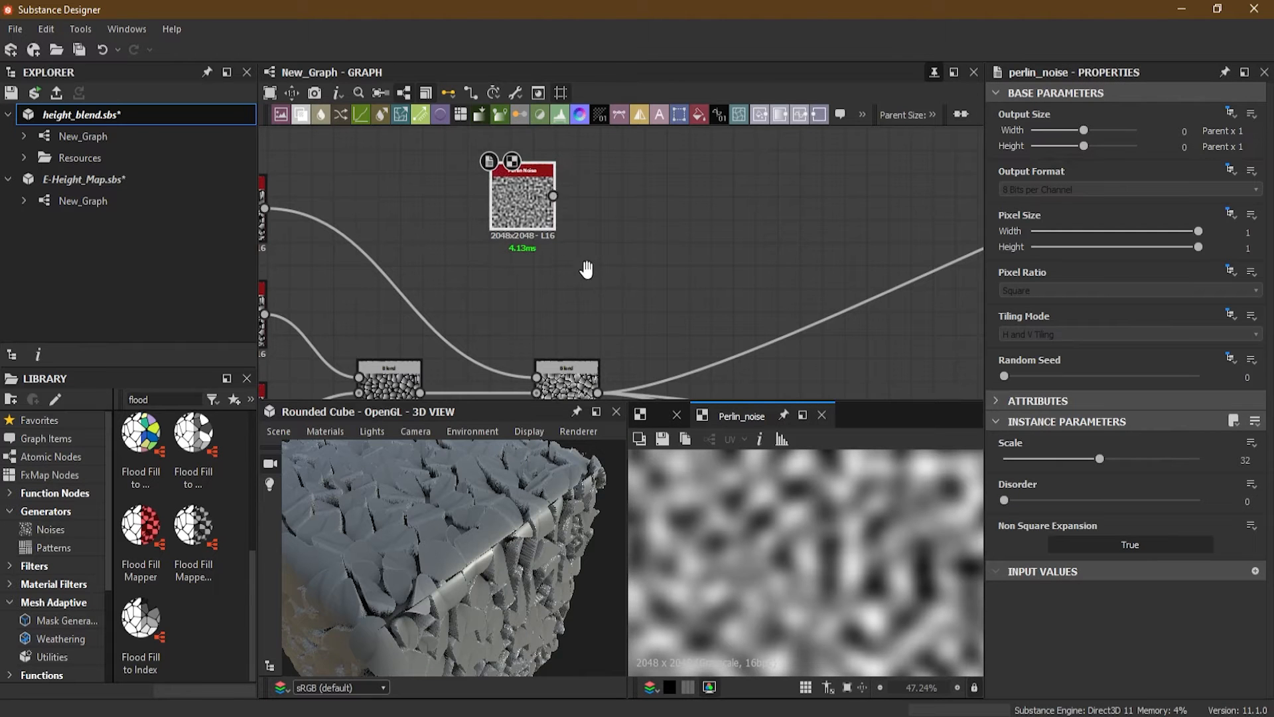
pyautogui.moveTo(588, 269); pyautogui.dragTo(567, 238, button='middle')
pyautogui.keyDown('shift'); pyautogui.moveTo(576, 361); pyautogui.dragTo(532, 165); pyautogui.keyUp('shift')
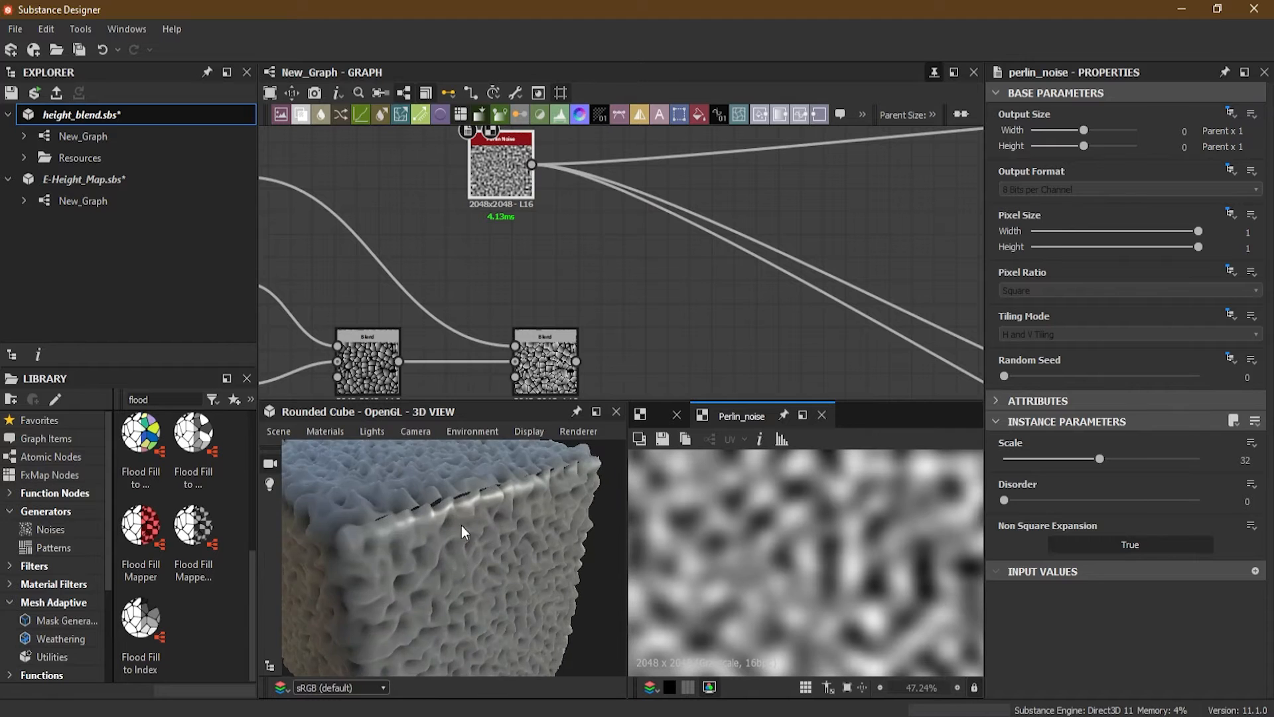
# - Try a Scale of 20 on the Perlin Noise node and settle on 23, checking the displacement on the cube
pyautogui.scroll(3, 448, 558)
pyautogui.moveTo(448, 557); pyautogui.dragTo(430, 564)
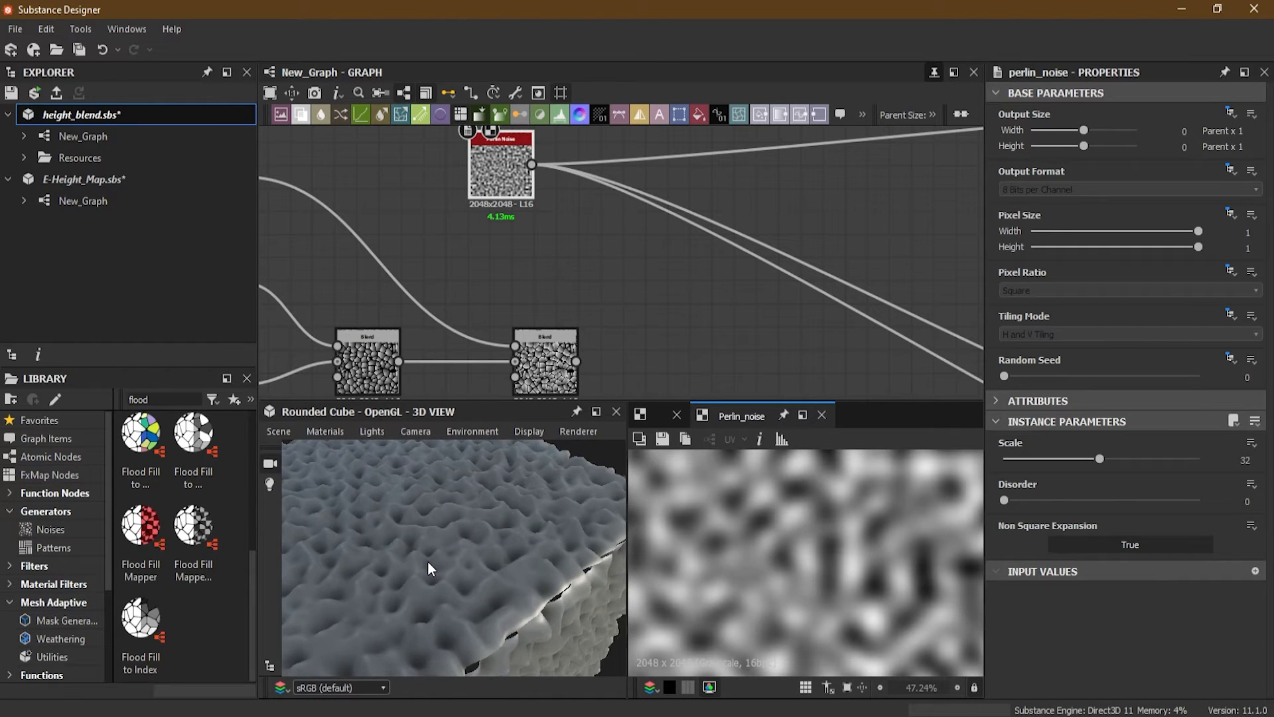
pyautogui.scroll(1, 428, 560)
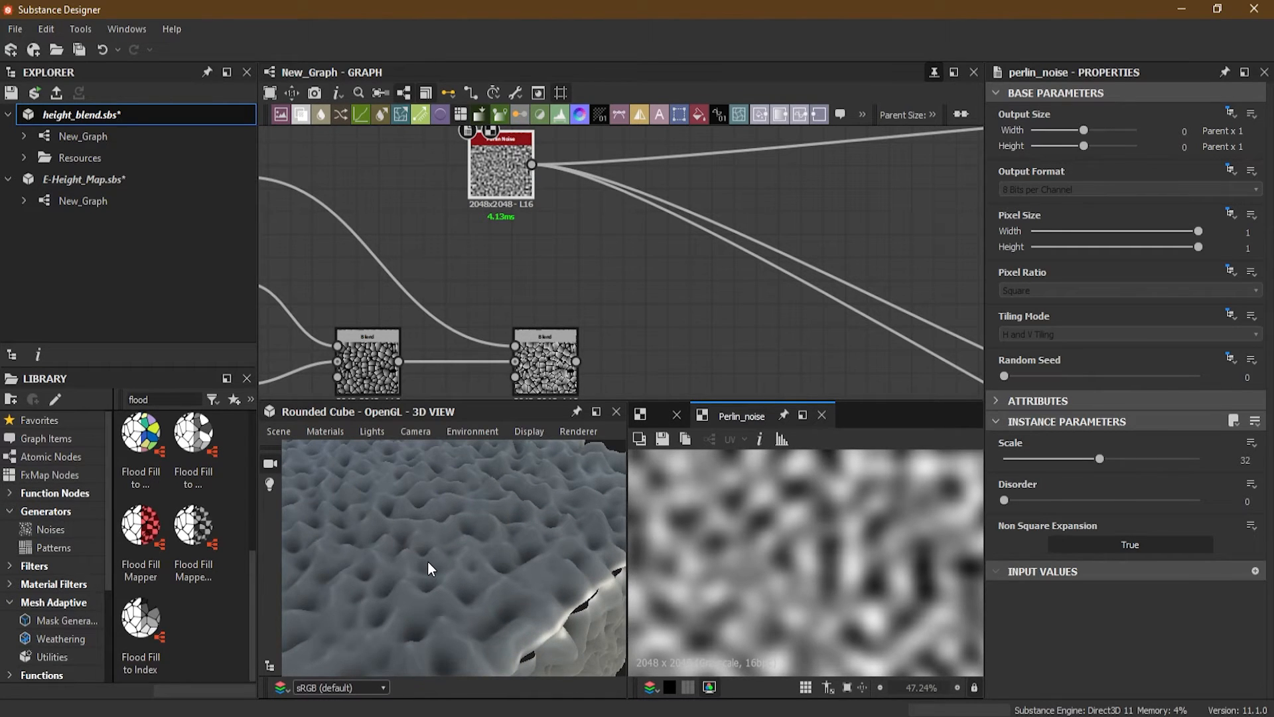
pyautogui.scroll(-3, 439, 595)
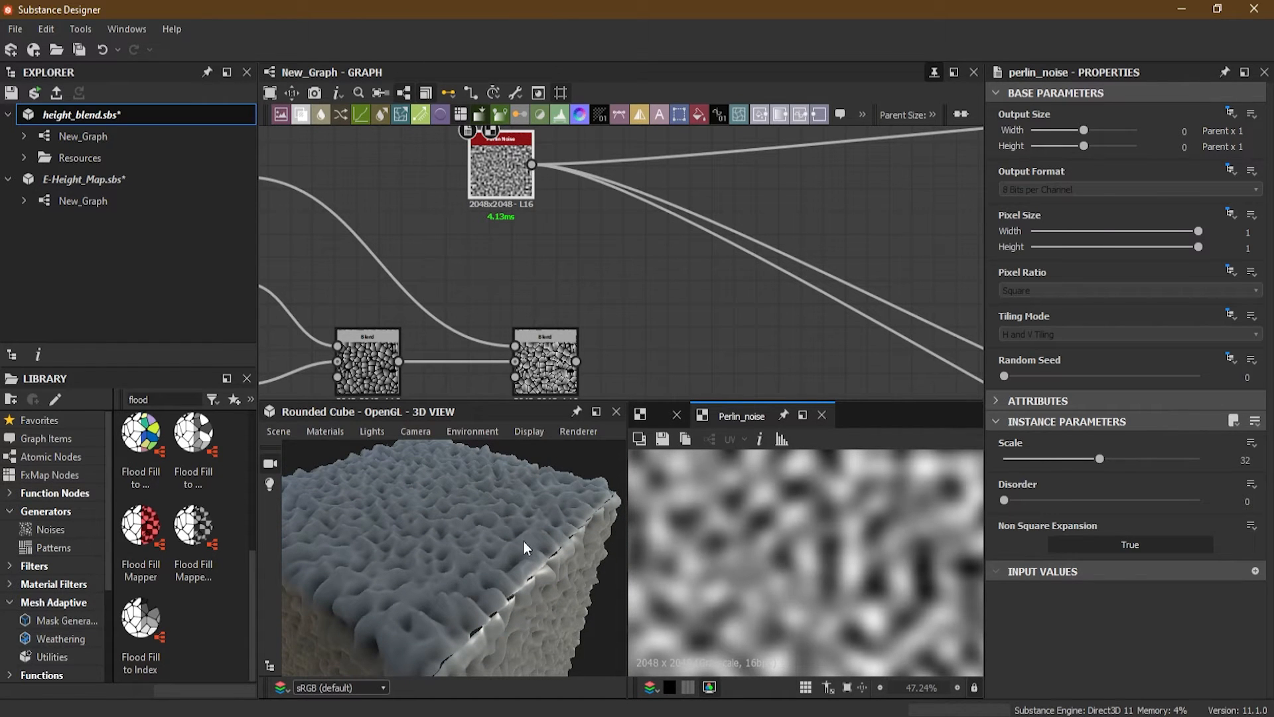
pyautogui.click(1247, 459)
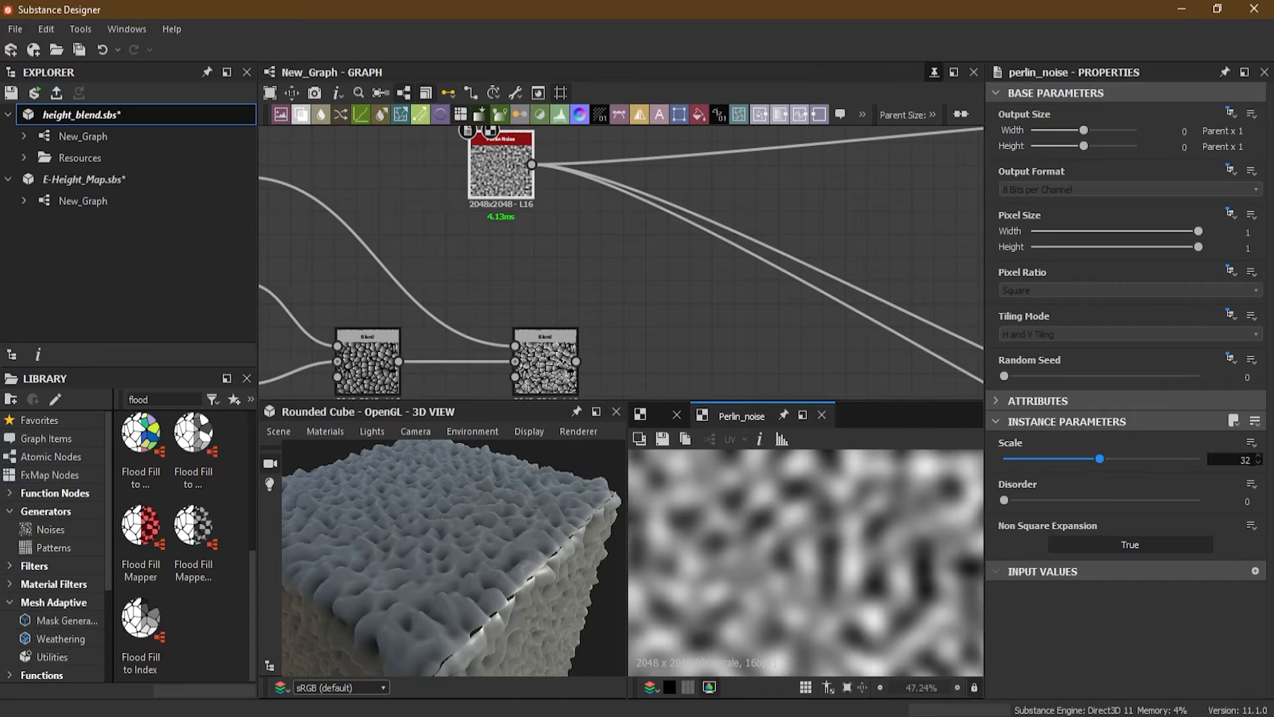
pyautogui.doubleClick(1246, 459)
pyautogui.write('20')
pyautogui.press('Return')
pyautogui.doubleClick(1249, 463)
pyautogui.write('23')
pyautogui.press('Return')
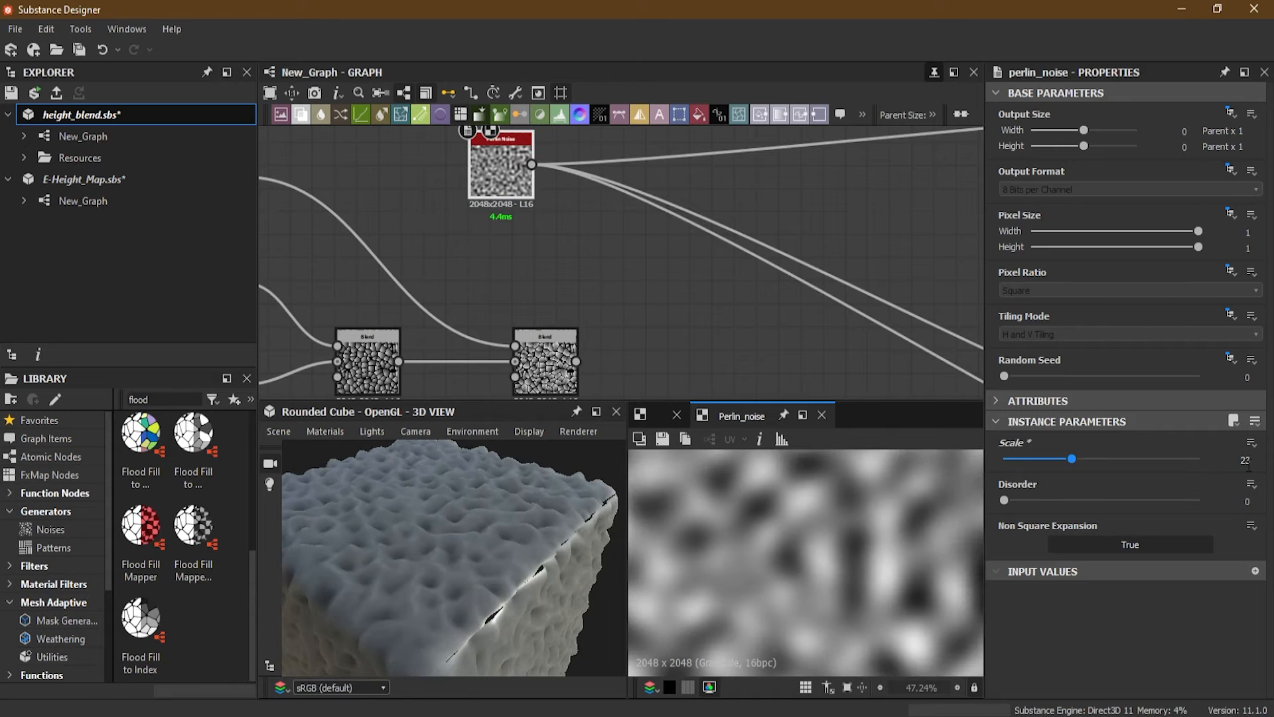
pyautogui.moveTo(409, 560); pyautogui.dragTo(438, 538)
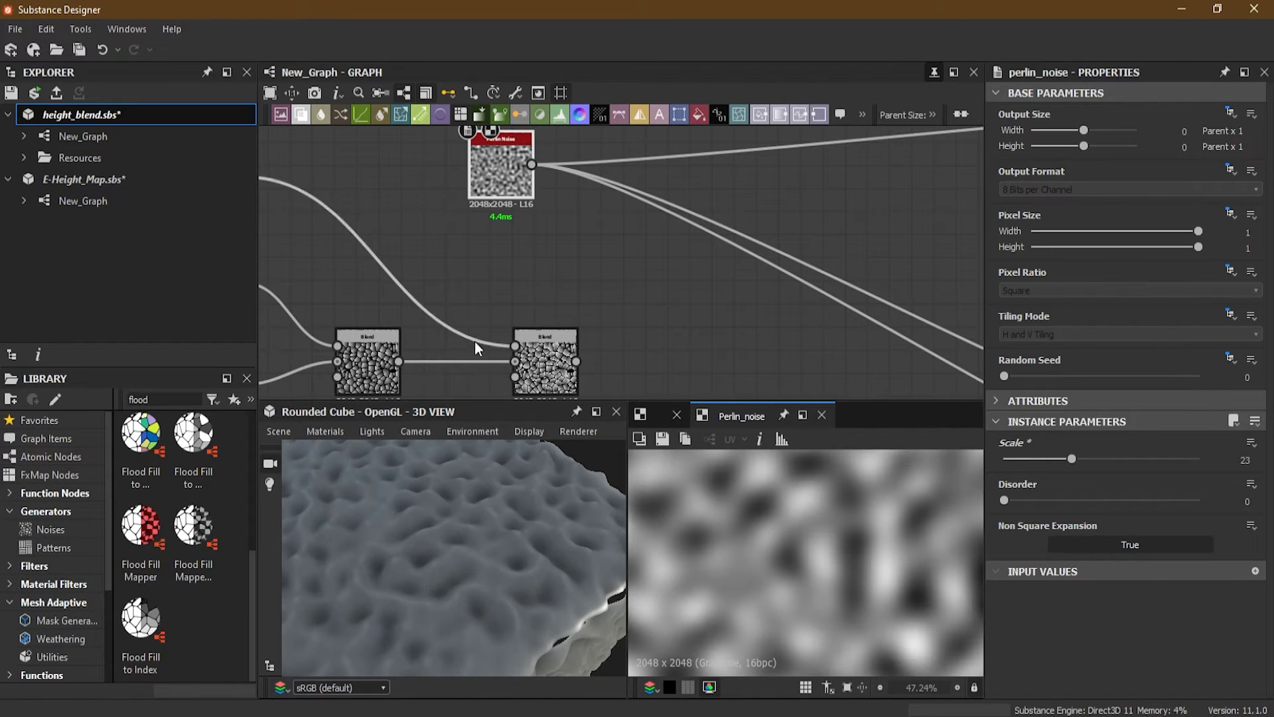
# - Place the Perlin Noise node directly above the final stone Blend and add a new Blend node beside them
pyautogui.scroll(-2, 475, 341)
pyautogui.moveTo(563, 302); pyautogui.dragTo(551, 276, button='middle')
pyautogui.moveTo(499, 209); pyautogui.dragTo(513, 249)
pyautogui.moveTo(575, 299); pyautogui.dragTo(543, 281, button='middle')
pyautogui.scroll(2, 543, 281)
pyautogui.click(547, 301)
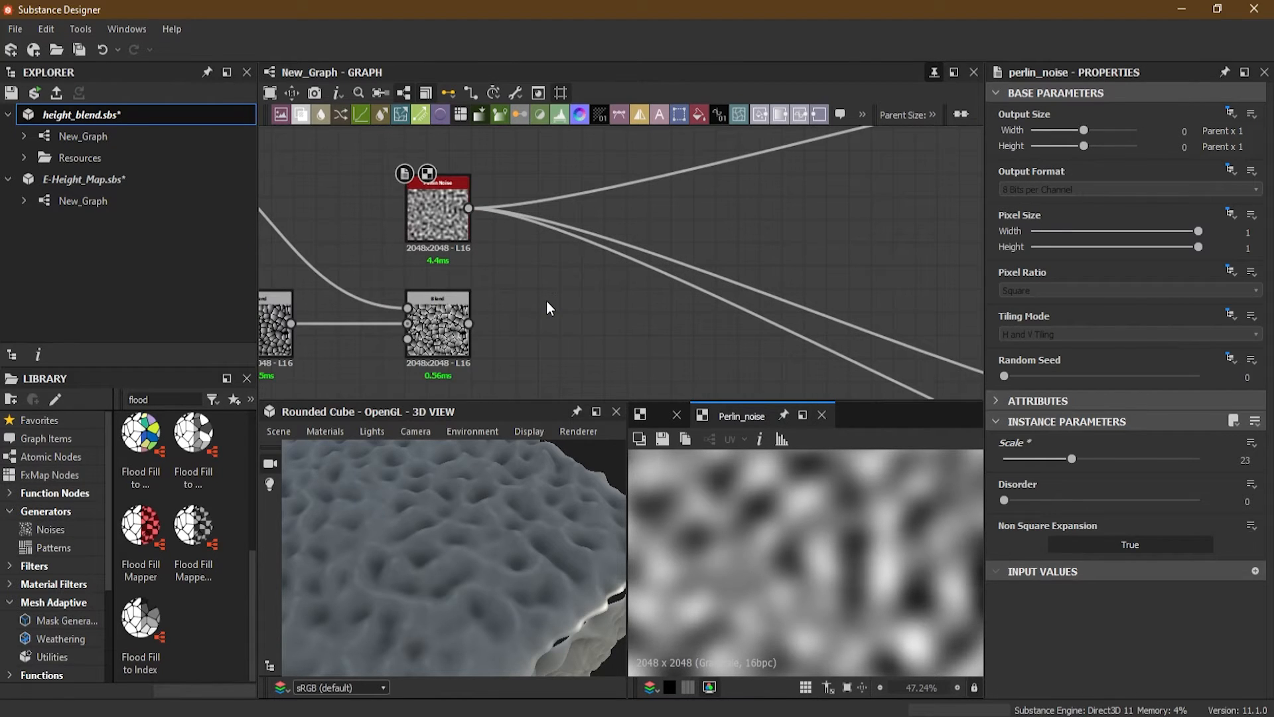
pyautogui.press('space')
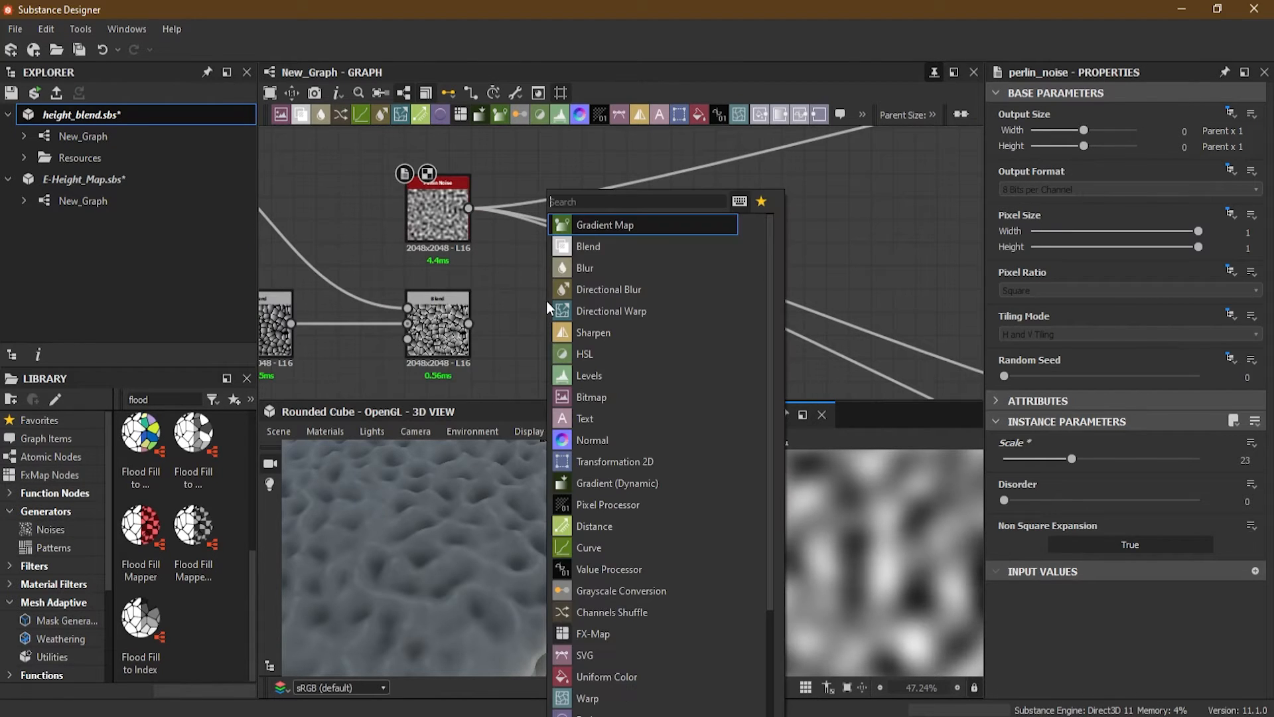
pyautogui.click(607, 245)
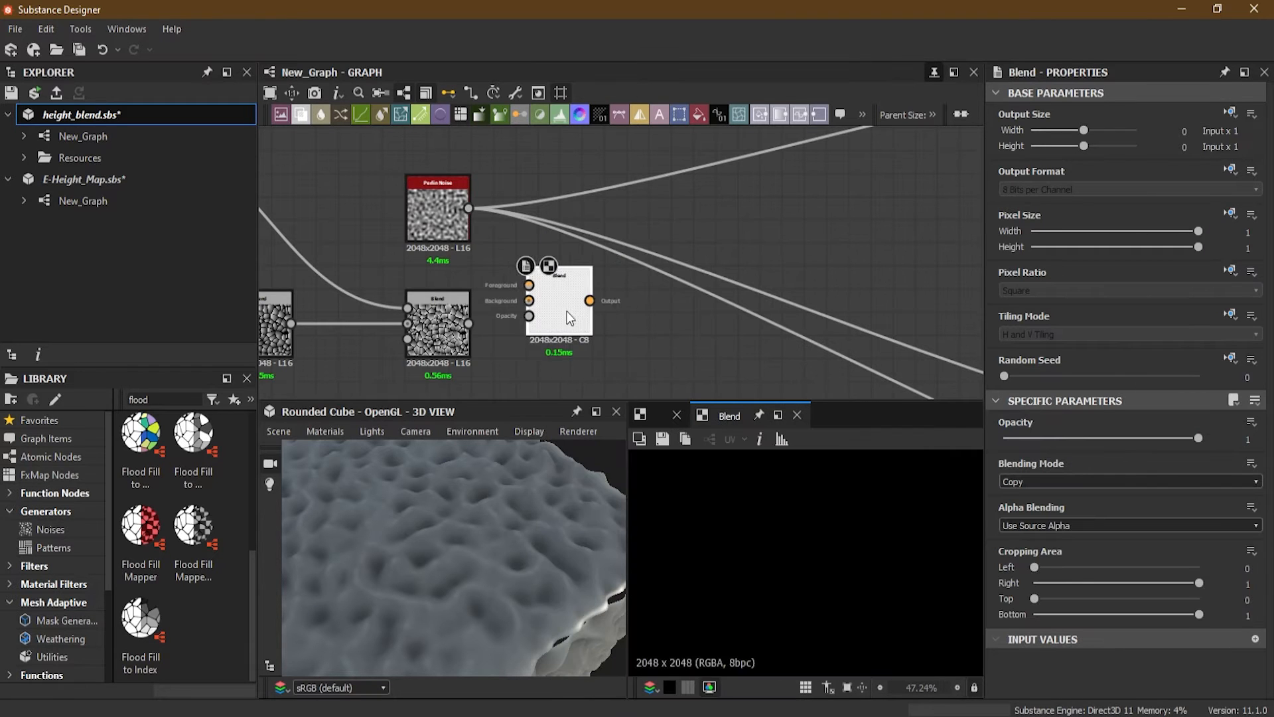
# - Transfer the Perlin Noise outgoing links to the new Blend's output, feeding the noise into Foreground and the stone Blend into Background
pyautogui.scroll(1, 519, 296)
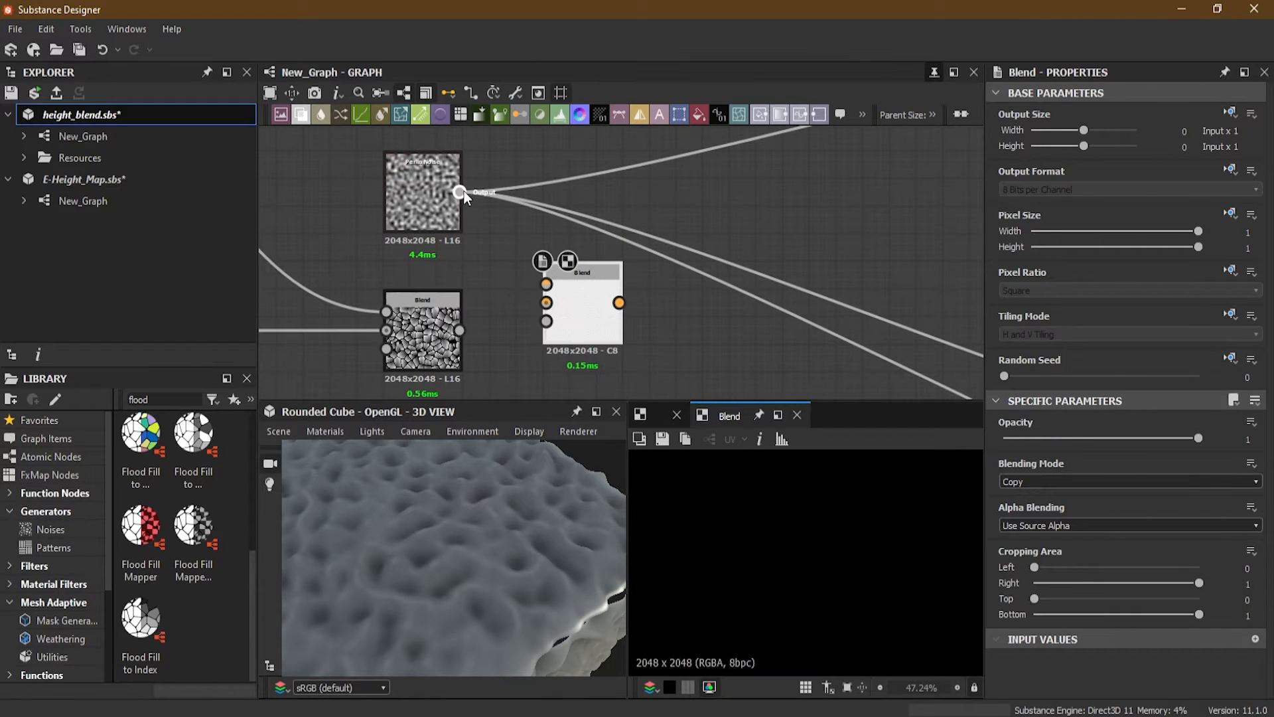
pyautogui.keyDown('shift'); pyautogui.moveTo(460, 192); pyautogui.dragTo(618, 304); pyautogui.keyUp('shift')
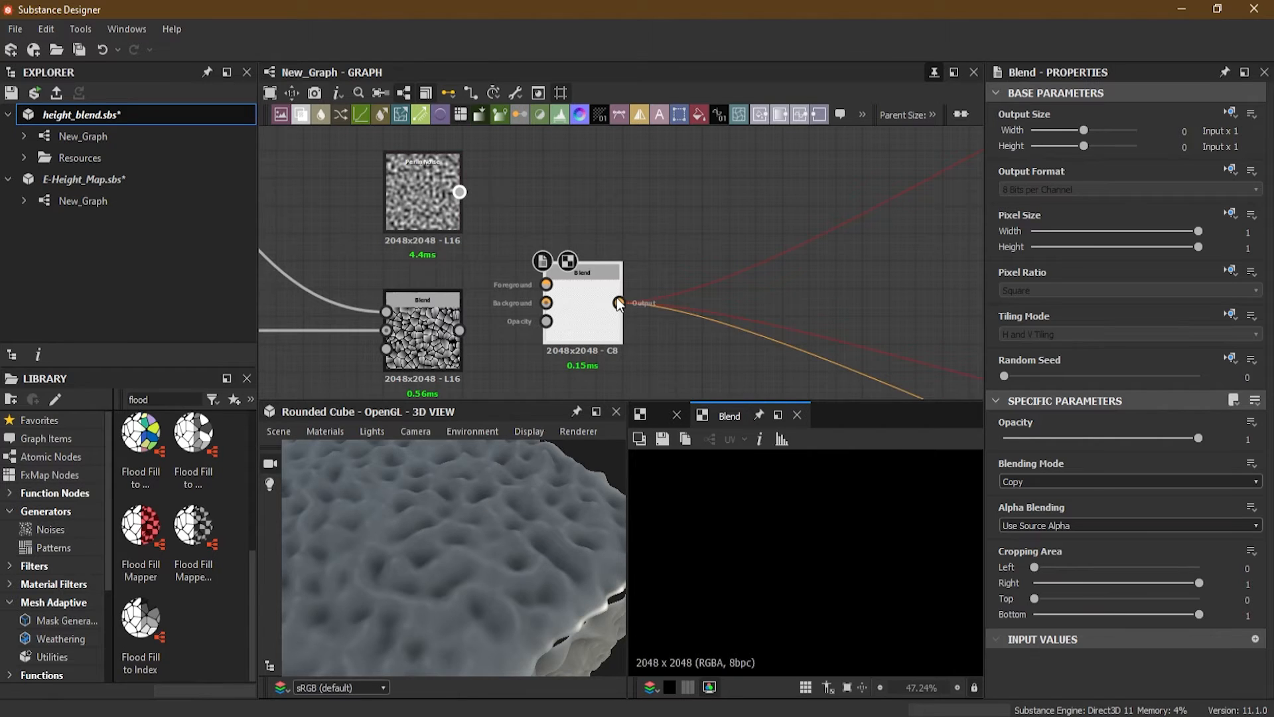
pyautogui.moveTo(460, 192); pyautogui.dragTo(544, 287)
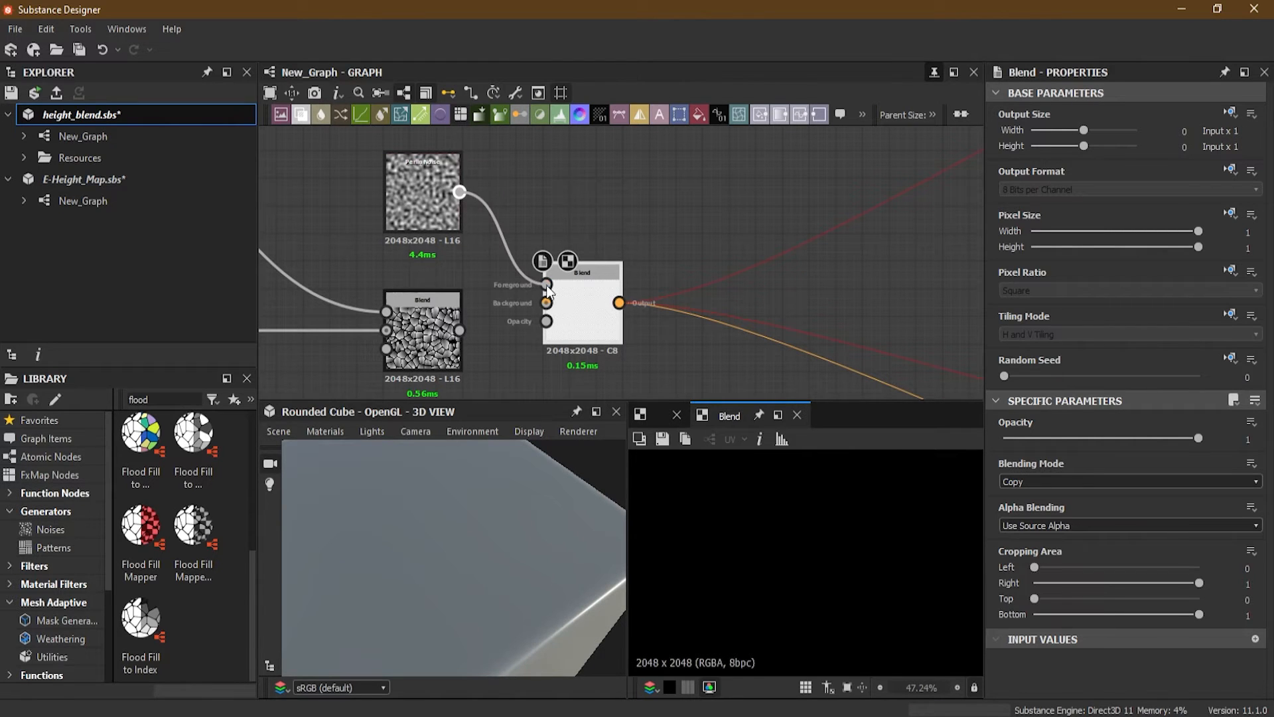
pyautogui.moveTo(459, 330); pyautogui.dragTo(546, 303)
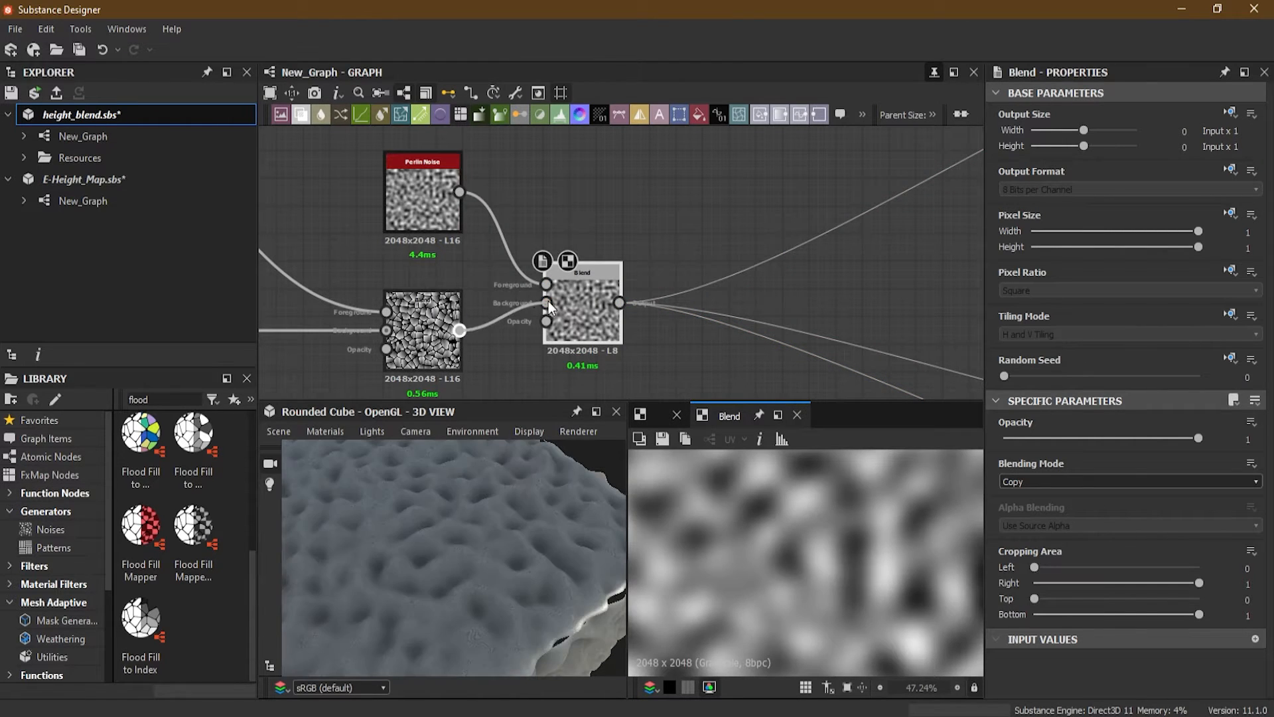
# - Try the Add (Linear Dodge) blending mode on the new Blend and check the stones on the cube
pyautogui.click(1040, 480)
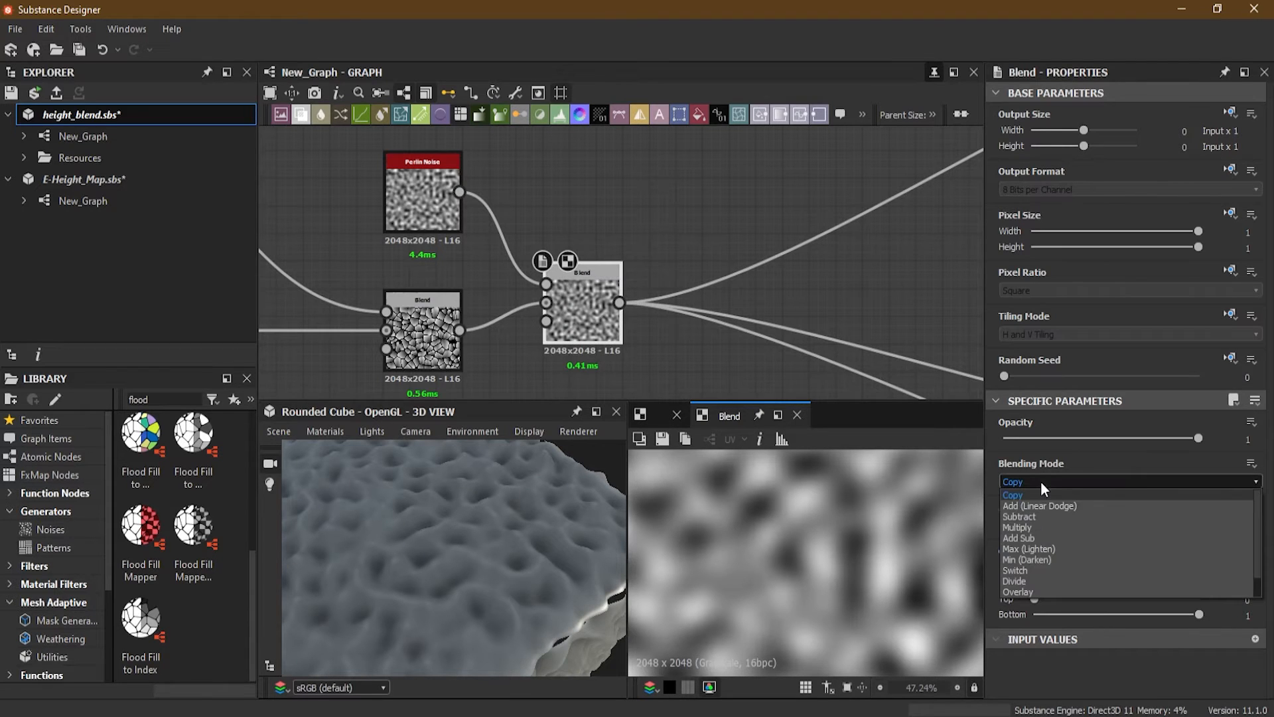
pyautogui.click(1041, 500)
pyautogui.moveTo(435, 584); pyautogui.dragTo(466, 547)
pyautogui.scroll(3, 430, 544)
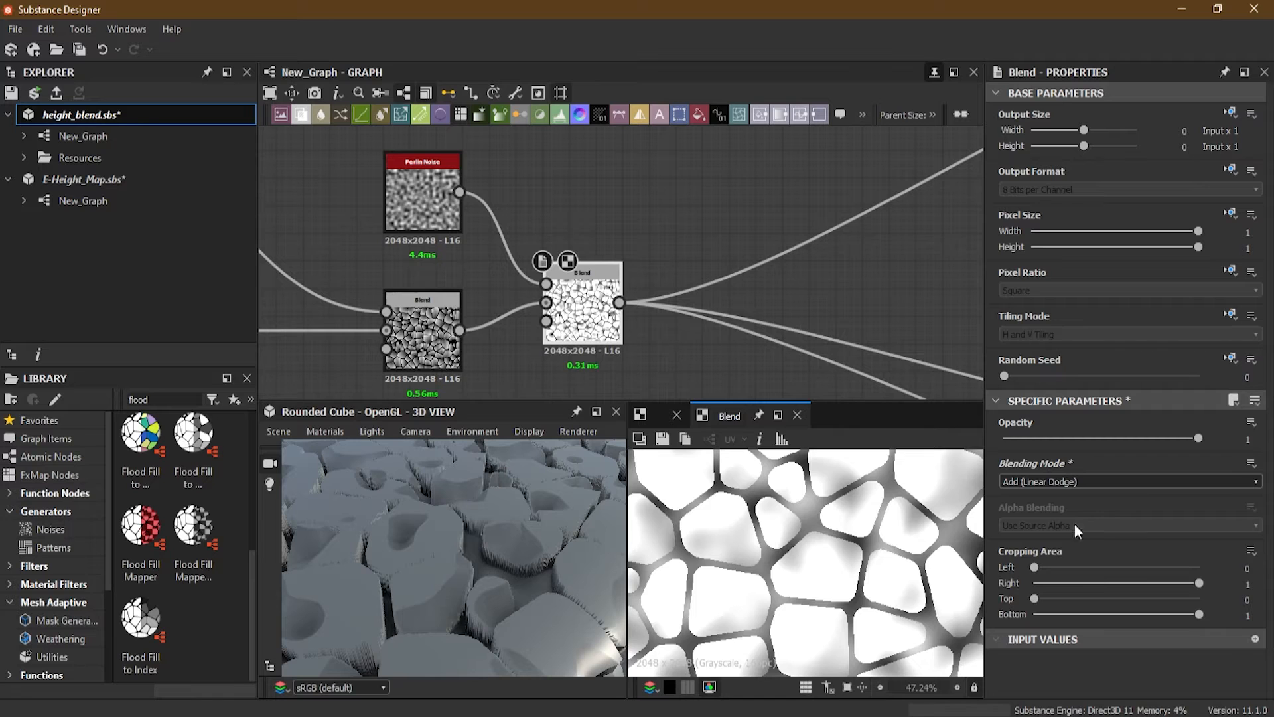
# - Compare other blending modes on the new Blend and set it to Subtract
pyautogui.click(1039, 479)
pyautogui.click(1042, 506)
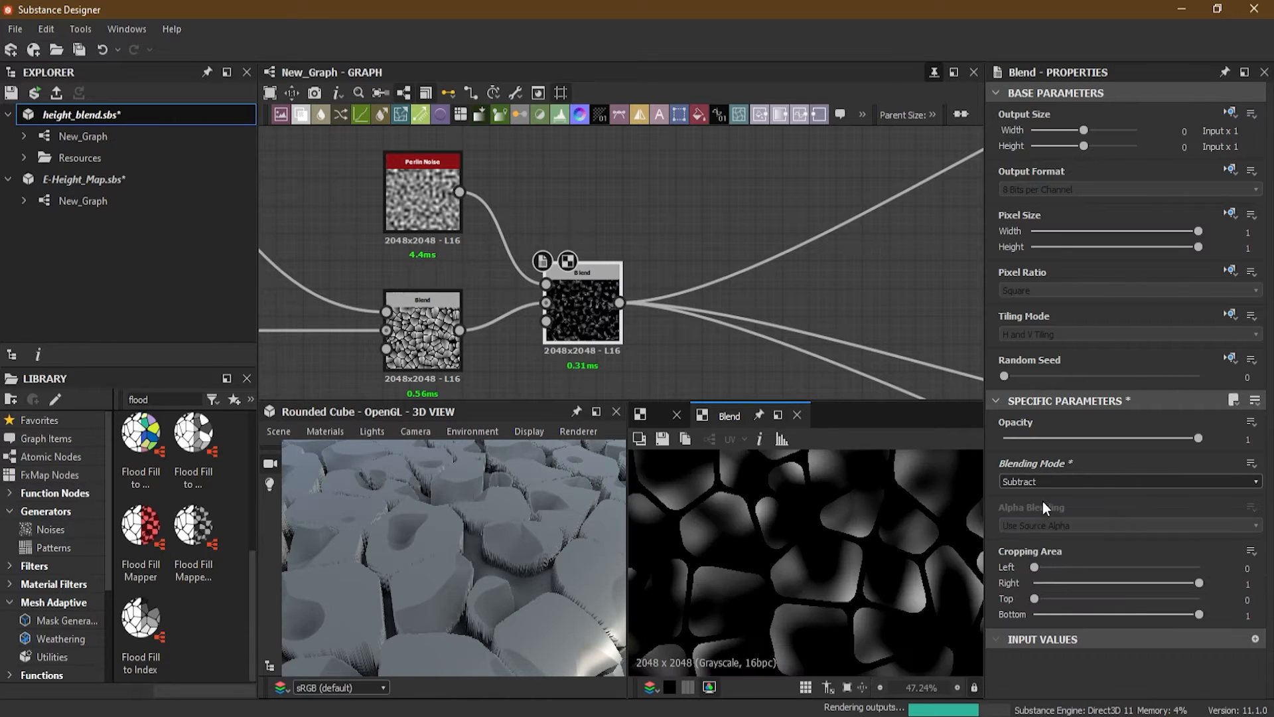
pyautogui.click(1034, 485)
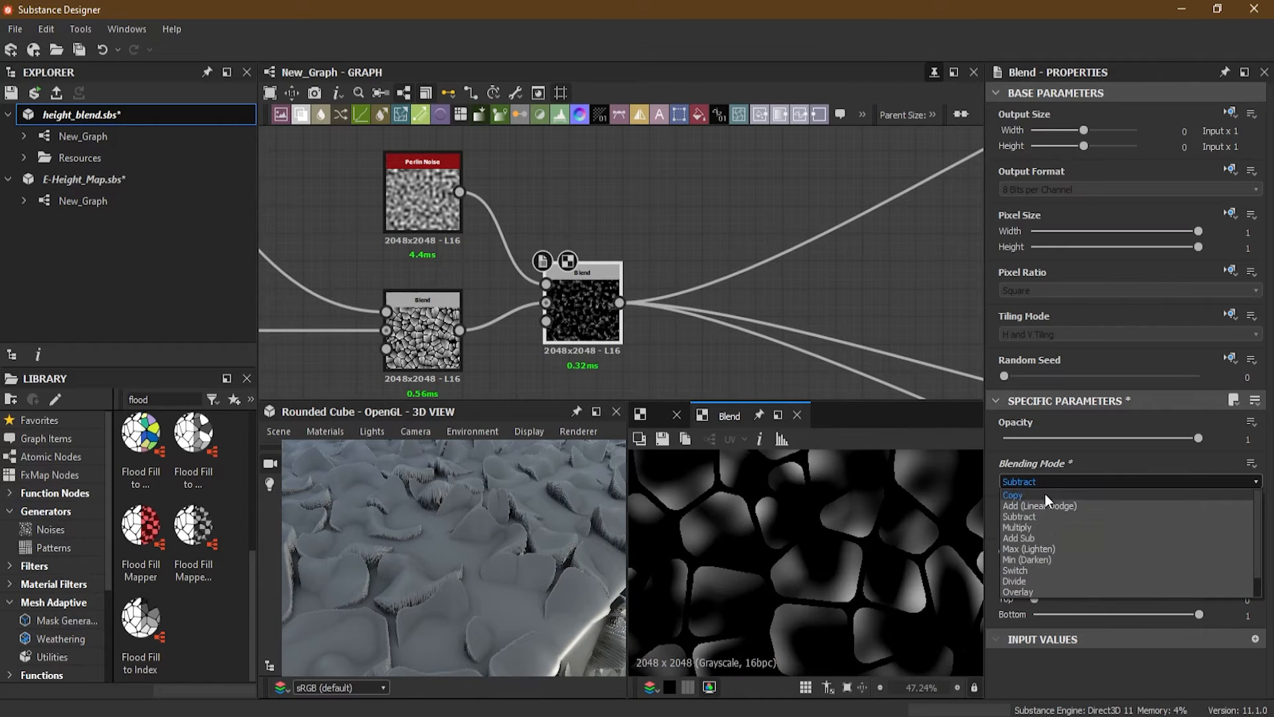
pyautogui.click(1041, 524)
pyautogui.click(1037, 483)
pyautogui.click(1043, 516)
# - Examine the noise-subtracted stone surface on the rounded cube from several angles and distances
pyautogui.moveTo(504, 553); pyautogui.dragTo(411, 545)
pyautogui.moveTo(551, 583); pyautogui.dragTo(510, 567)
pyautogui.scroll(-1, 484, 586)
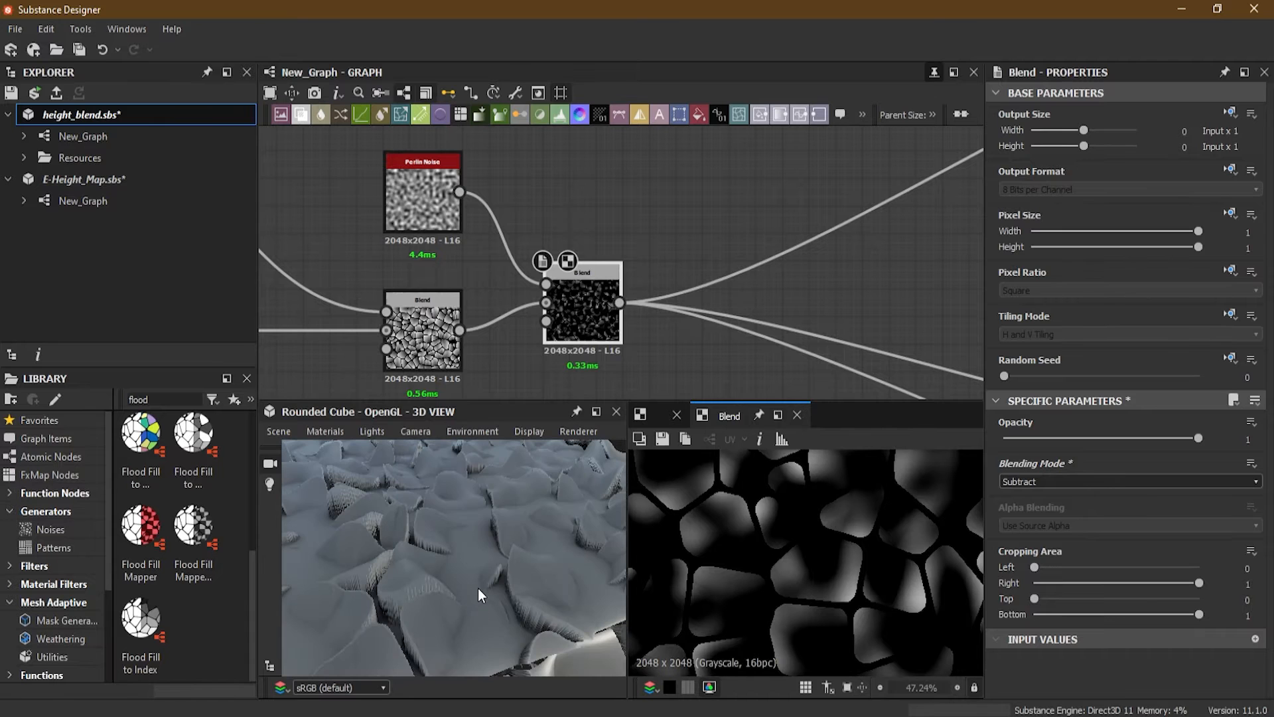
pyautogui.moveTo(467, 607); pyautogui.dragTo(517, 576)
pyautogui.scroll(-2, 471, 579)
pyautogui.scroll(3, 441, 569)
pyautogui.scroll(-3, 515, 571)
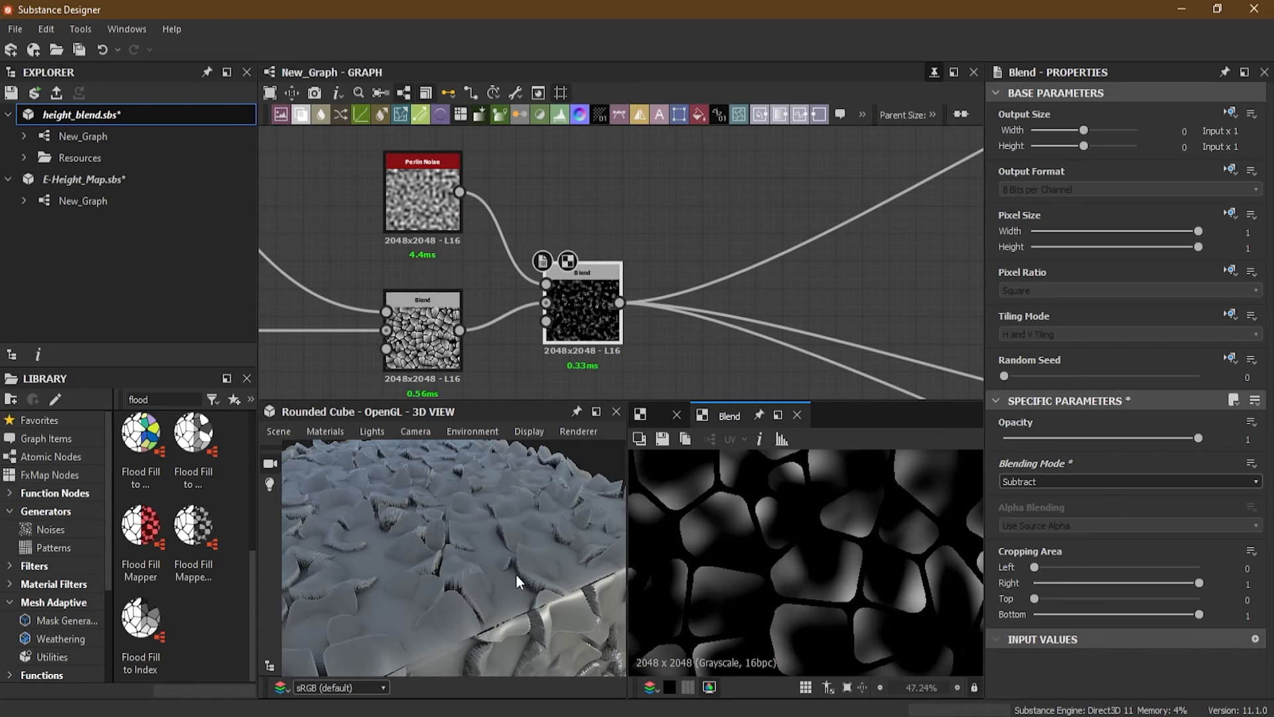
pyautogui.scroll(2, 580, 338)
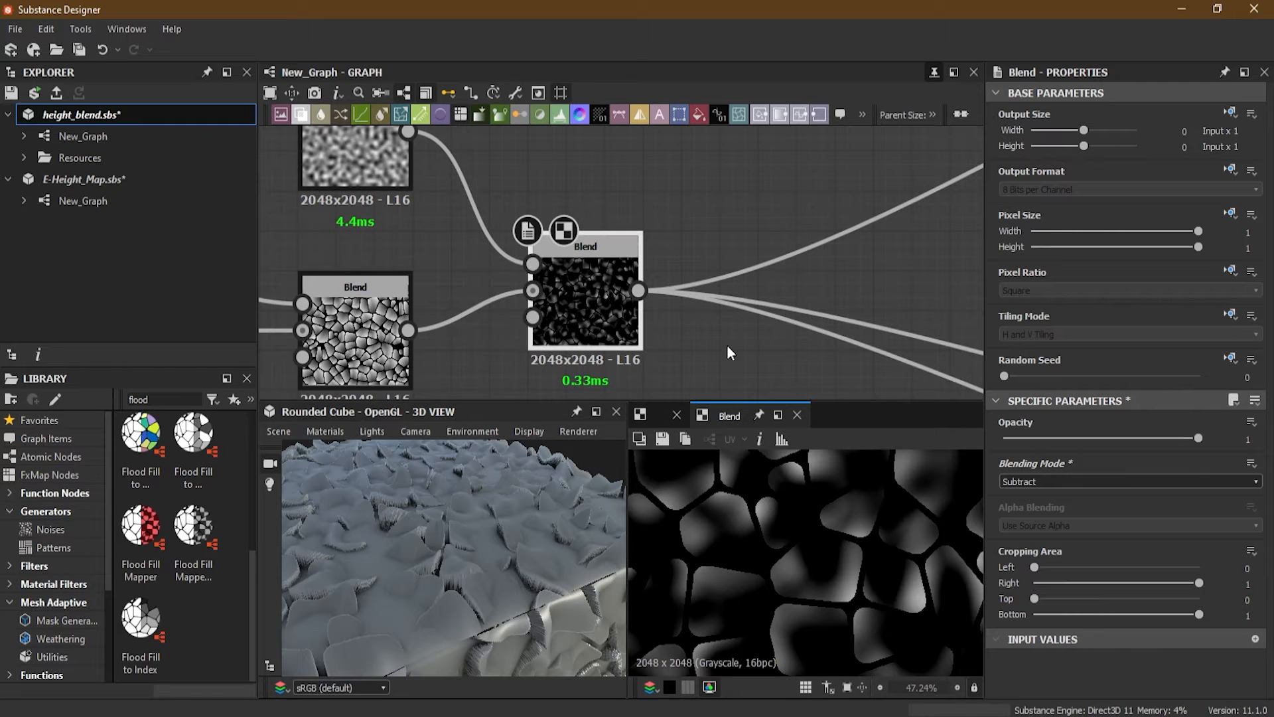
pyautogui.moveTo(475, 647); pyautogui.dragTo(495, 596)
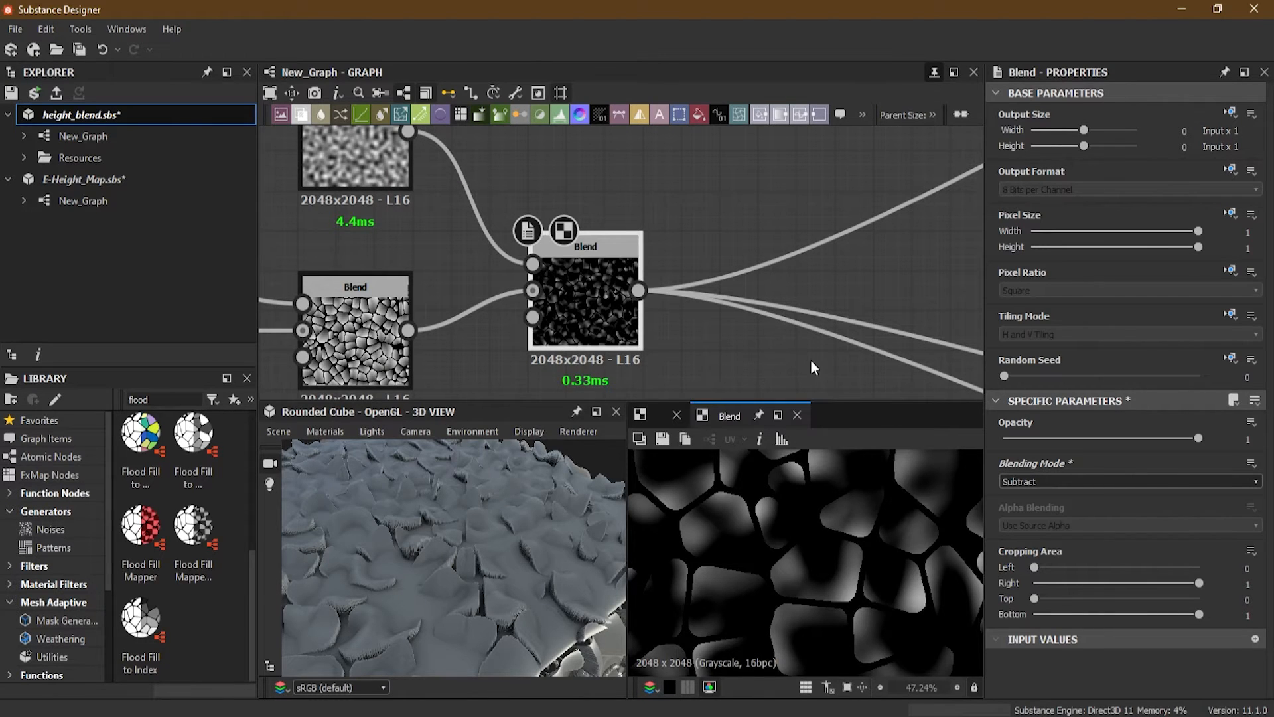
pyautogui.moveTo(341, 588); pyautogui.dragTo(444, 522)
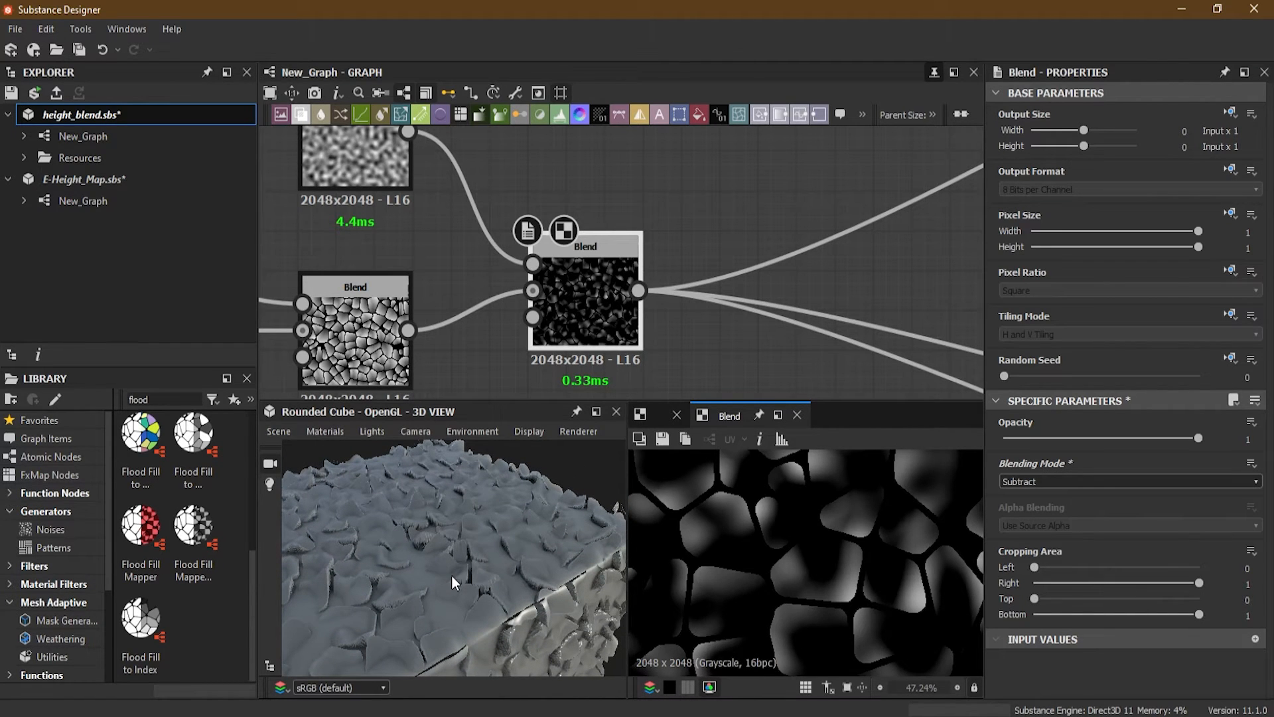
pyautogui.scroll(-3, 591, 366)
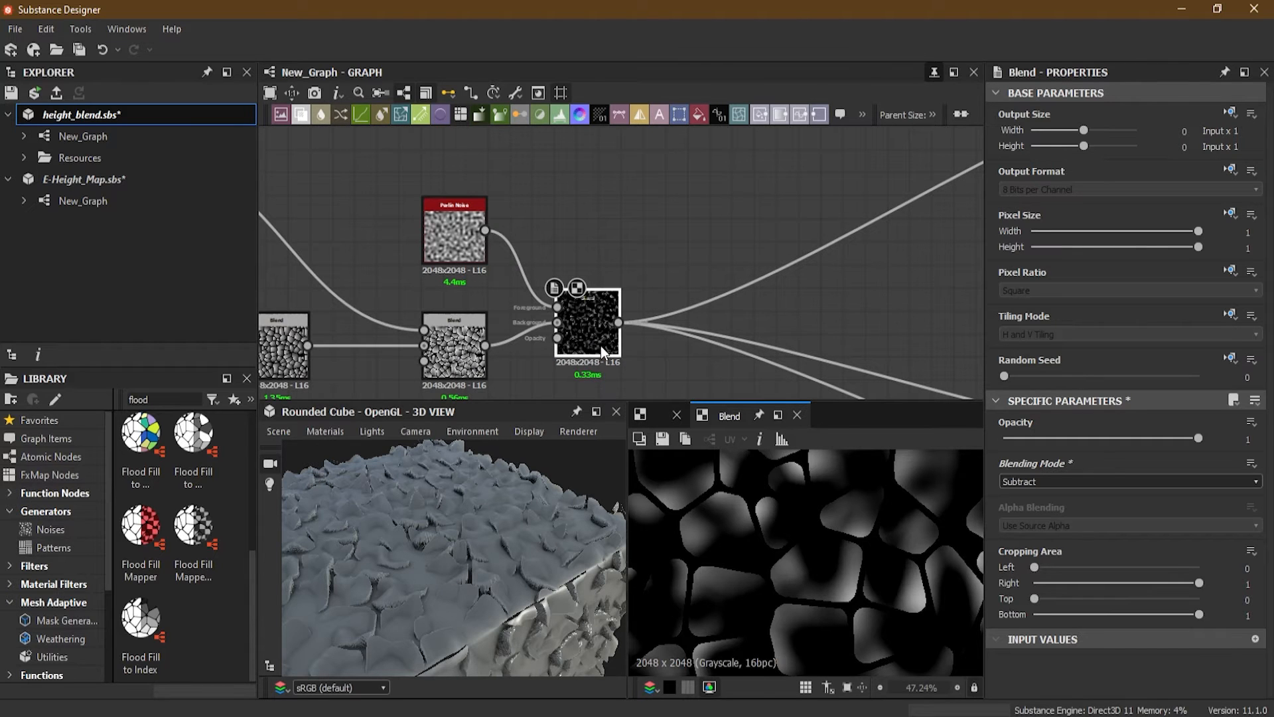
pyautogui.moveTo(614, 333); pyautogui.dragTo(532, 245, button='middle')
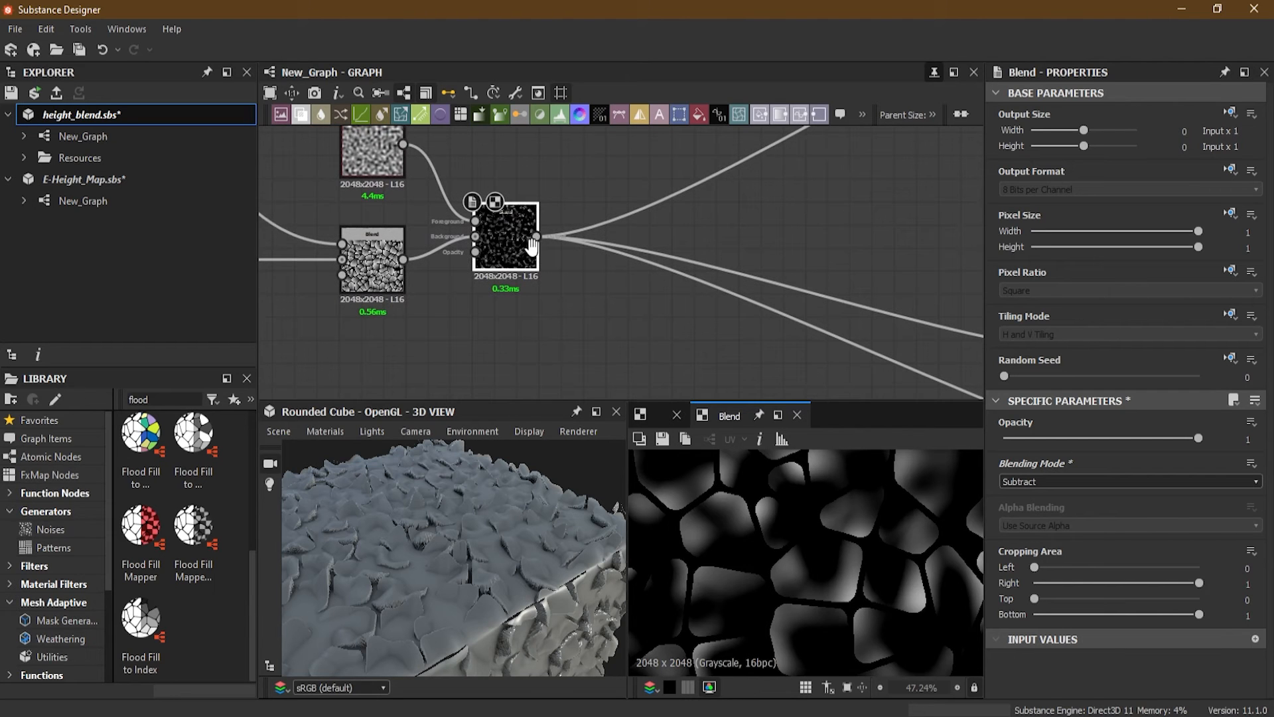
pyautogui.scroll(3, 431, 523)
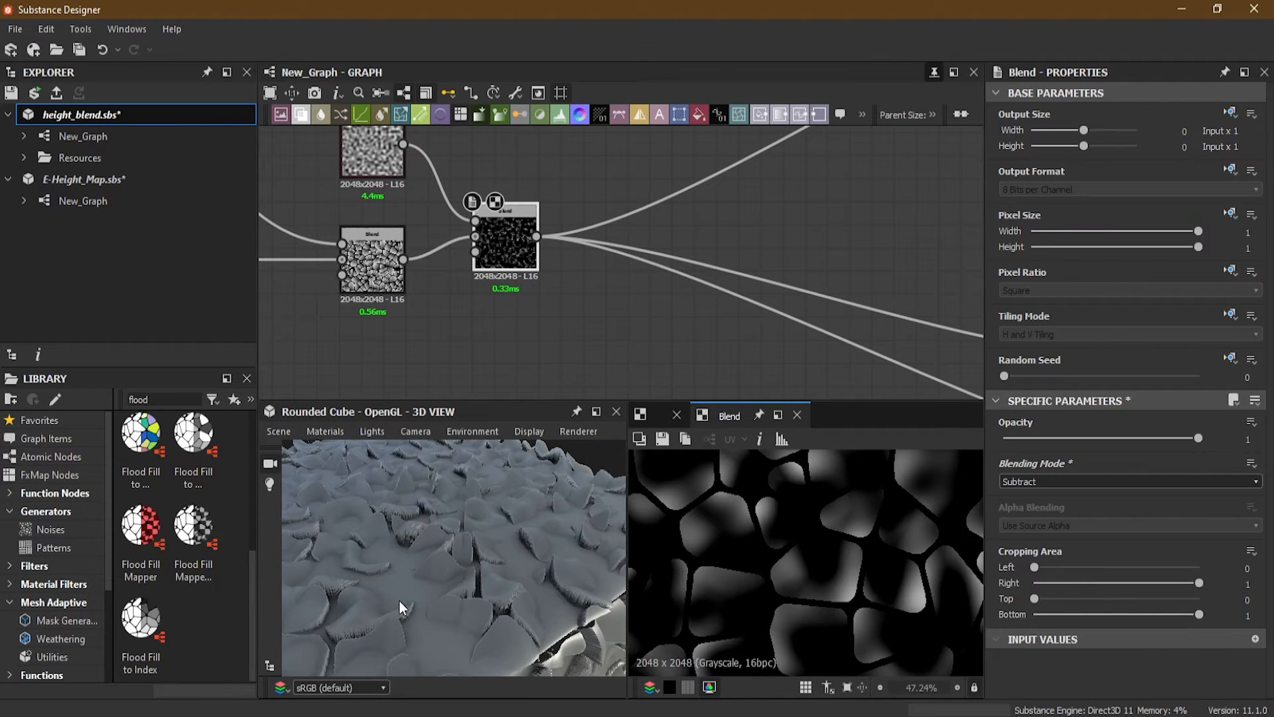
# - Preview the first Min (Darken) Blend's stone pattern and compare it with the Perlin Noise pattern up close
pyautogui.moveTo(373, 285); pyautogui.dragTo(675, 312, button='middle')
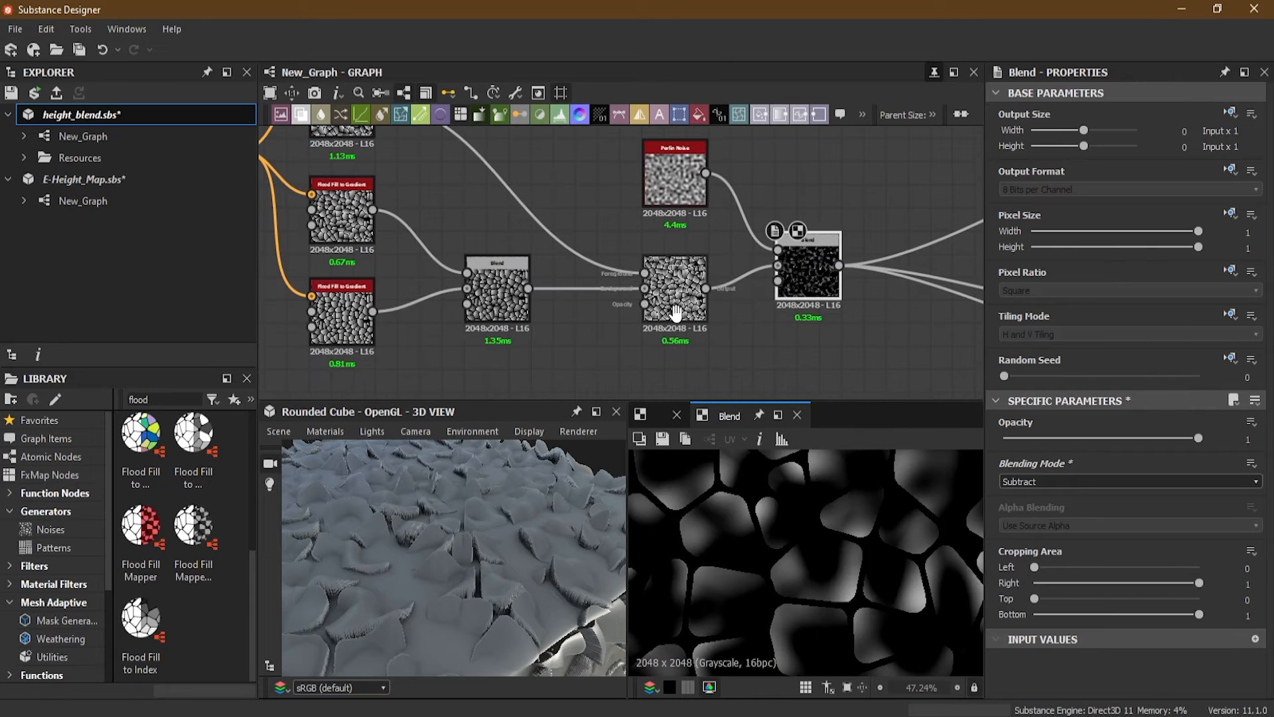
pyautogui.scroll(3, 487, 297)
pyautogui.scroll(3, 507, 301)
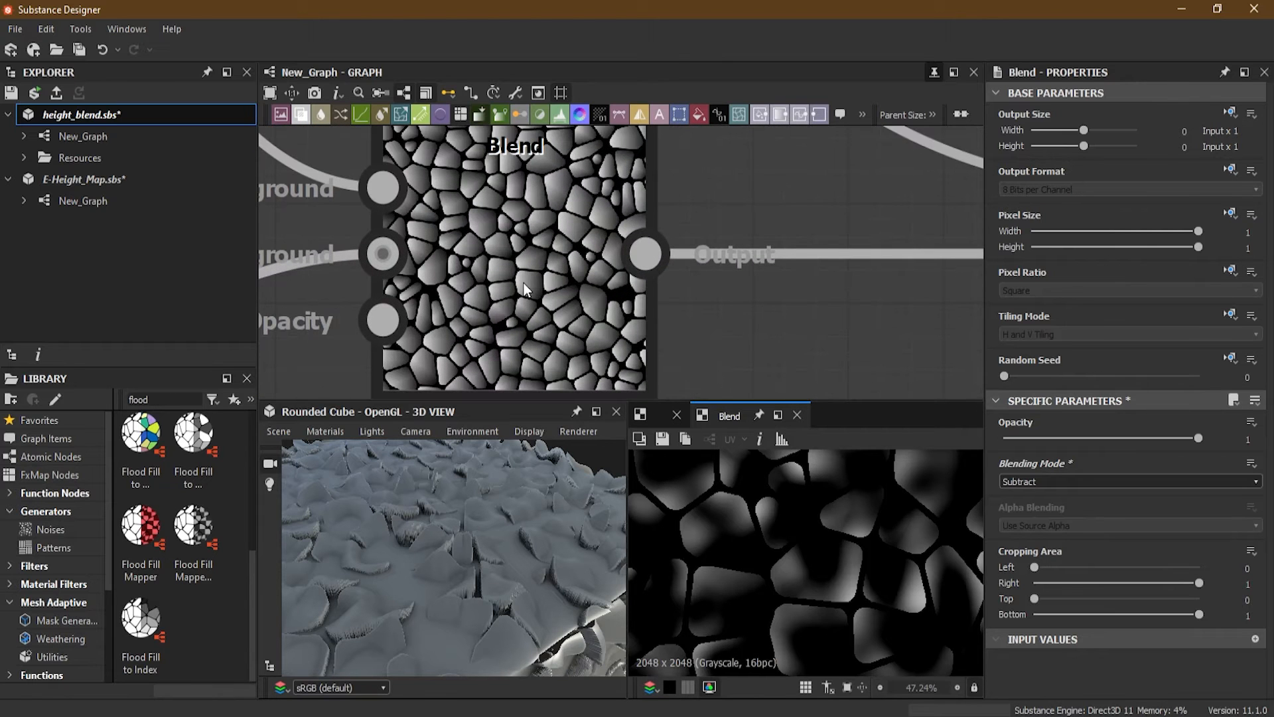
pyautogui.scroll(1, 524, 290)
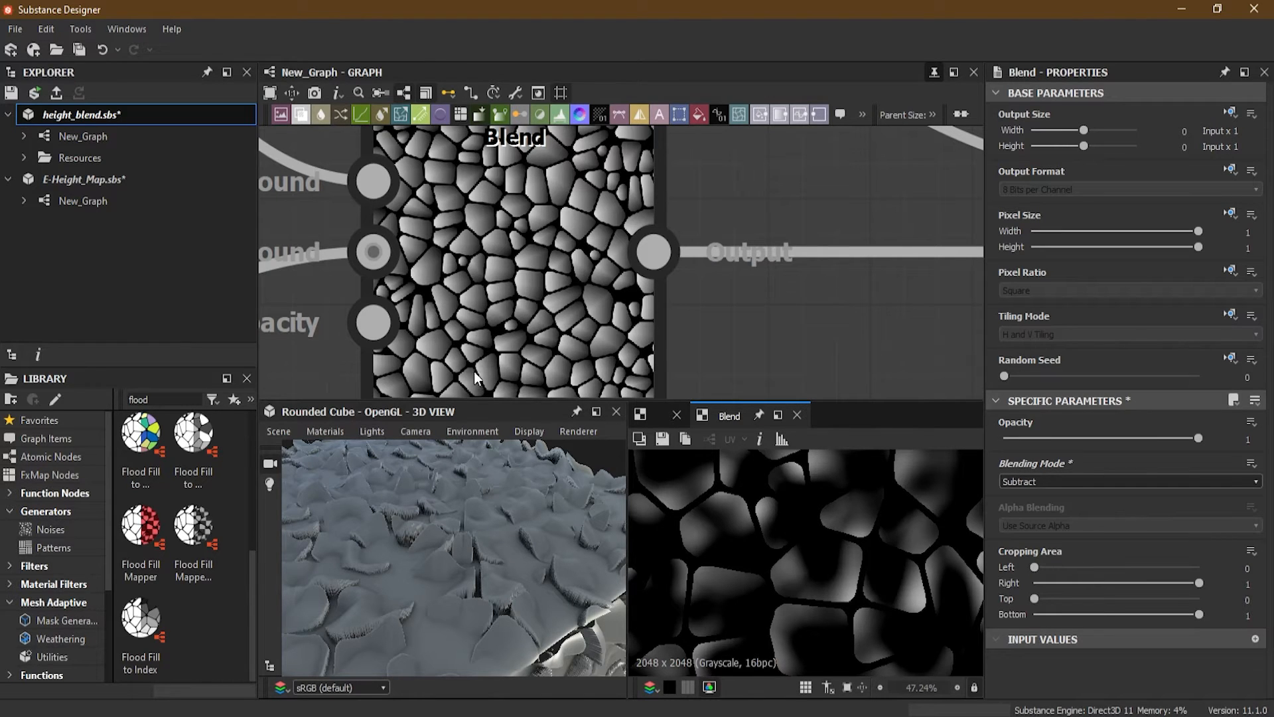
pyautogui.hotkey('ctrl', 'z')
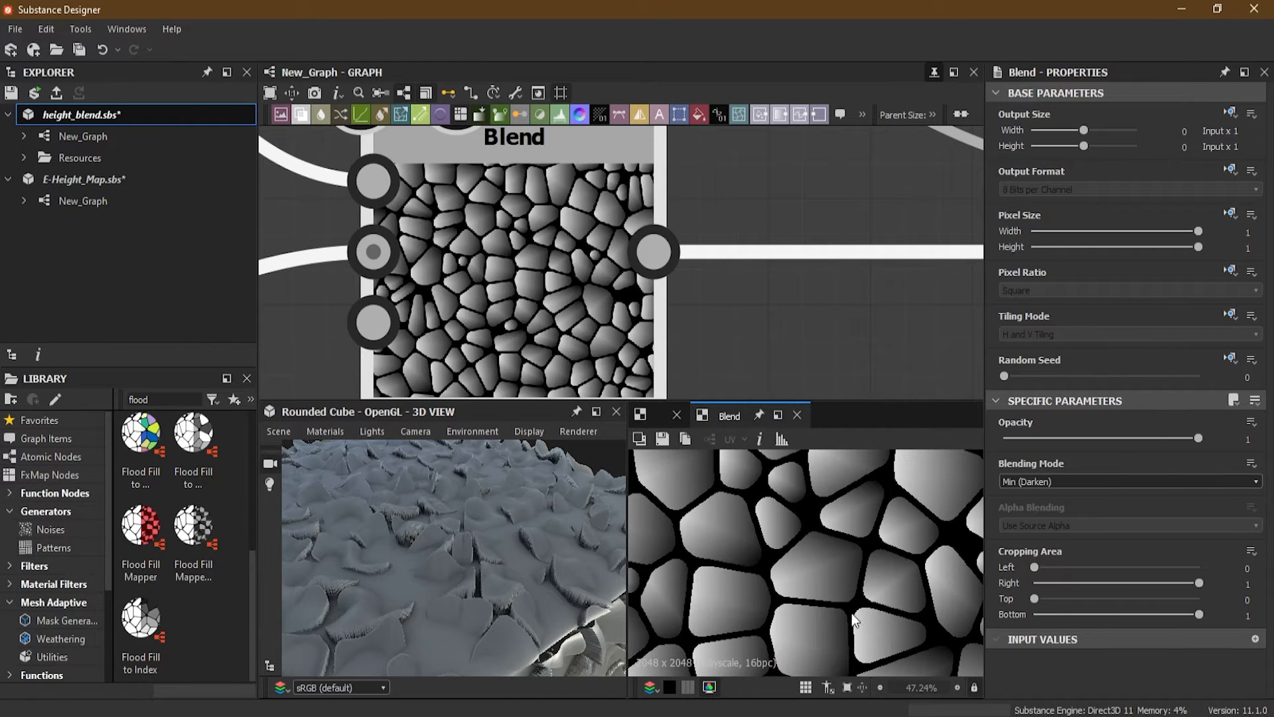
pyautogui.scroll(-3, 768, 290)
pyautogui.moveTo(769, 228); pyautogui.dragTo(718, 395, button='middle')
pyautogui.moveTo(657, 238); pyautogui.dragTo(577, 183, button='middle')
pyautogui.scroll(3, 580, 183)
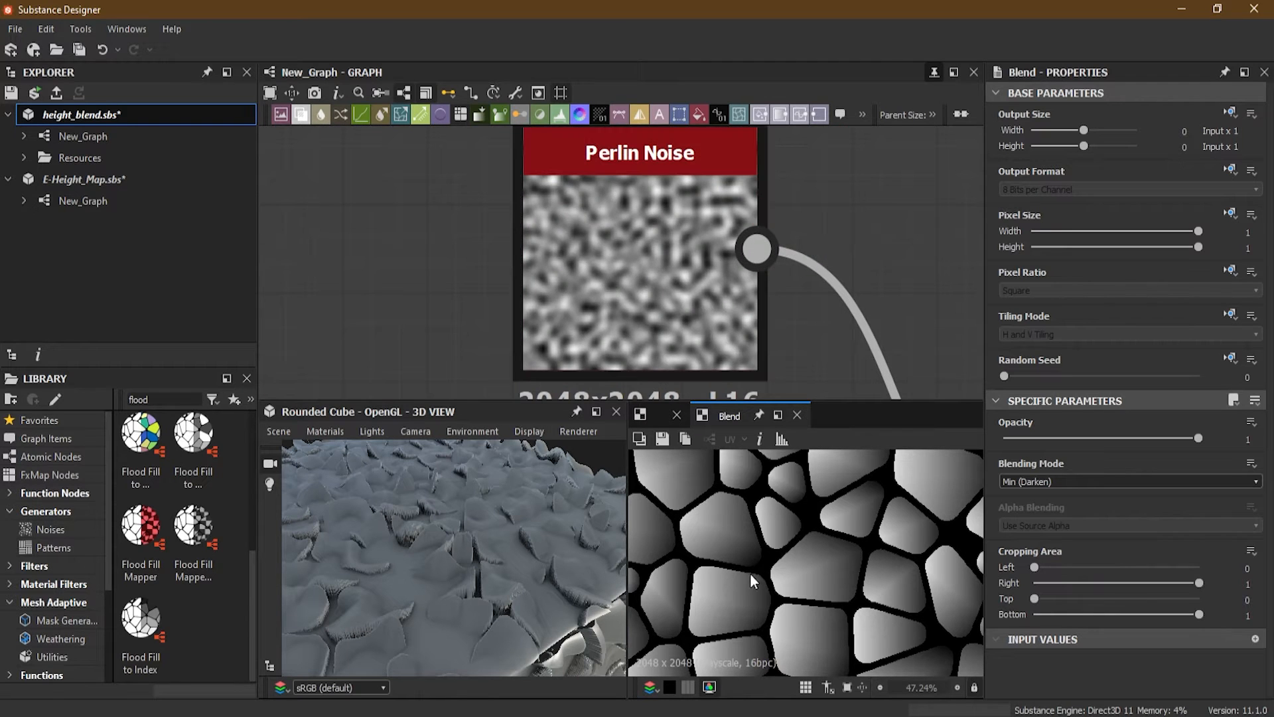
pyautogui.moveTo(492, 246); pyautogui.dragTo(552, 122, button='middle')
pyautogui.moveTo(531, 358)
pyautogui.mouseDown(button='middle')
pyautogui.moveTo(571, 28)
pyautogui.moveTo(573, 146)
pyautogui.mouseUp(button='middle')
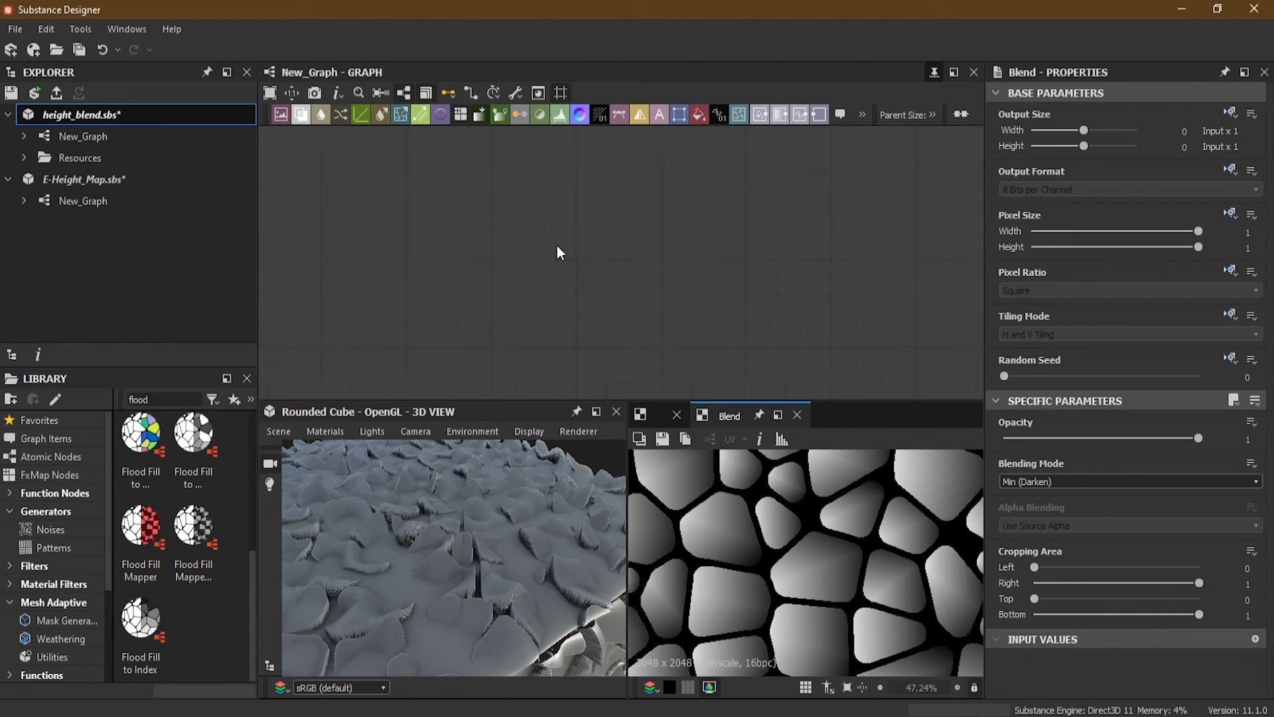
# - Preview the stone pattern of the Max (Lighten) Blend that feeds the noise Blend
pyautogui.scroll(-5, 564, 261)
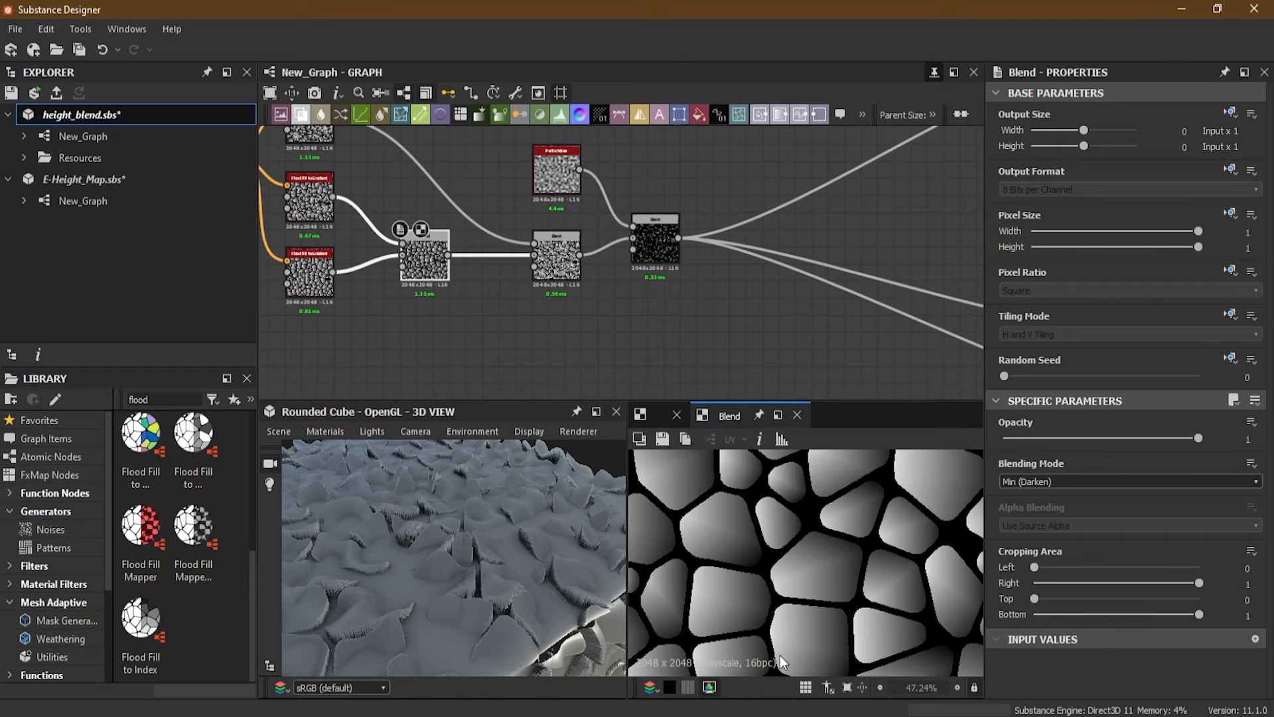
pyautogui.scroll(-2, 586, 175)
pyautogui.moveTo(587, 175); pyautogui.dragTo(704, 221, button='middle')
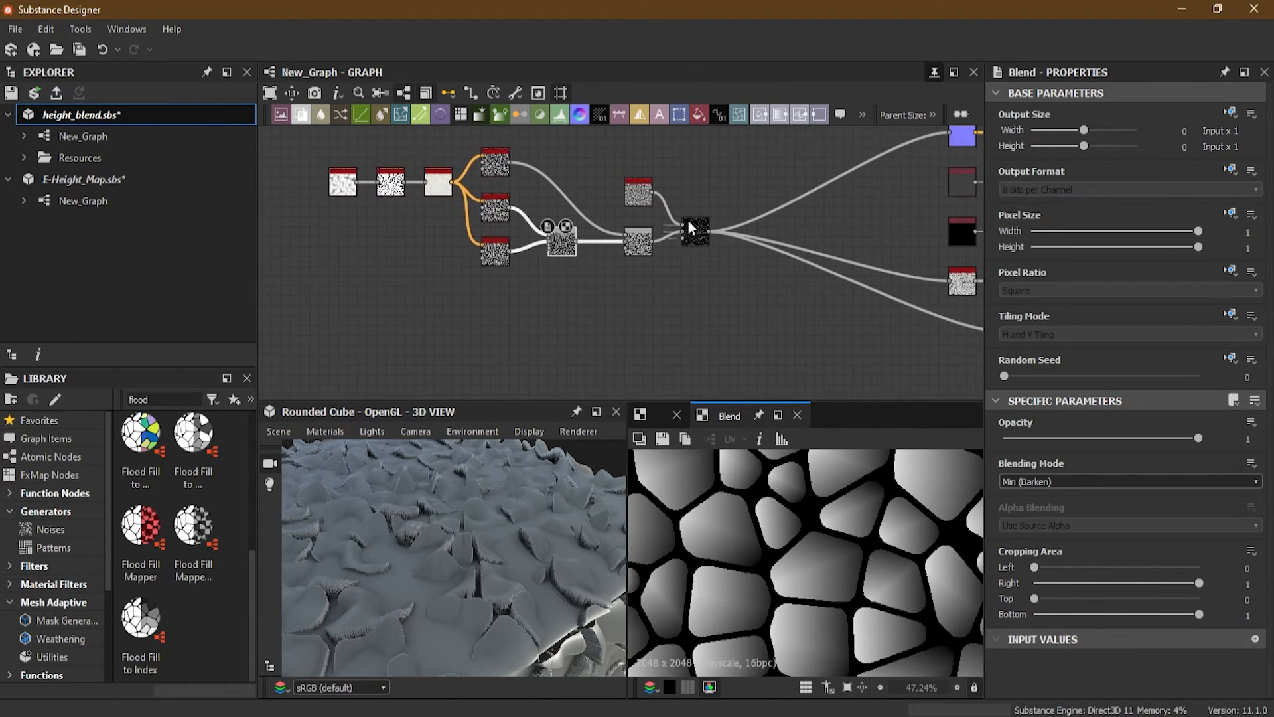
pyautogui.scroll(3, 690, 215)
pyautogui.moveTo(609, 225); pyautogui.dragTo(611, 193, button='middle')
pyautogui.scroll(2, 727, 188)
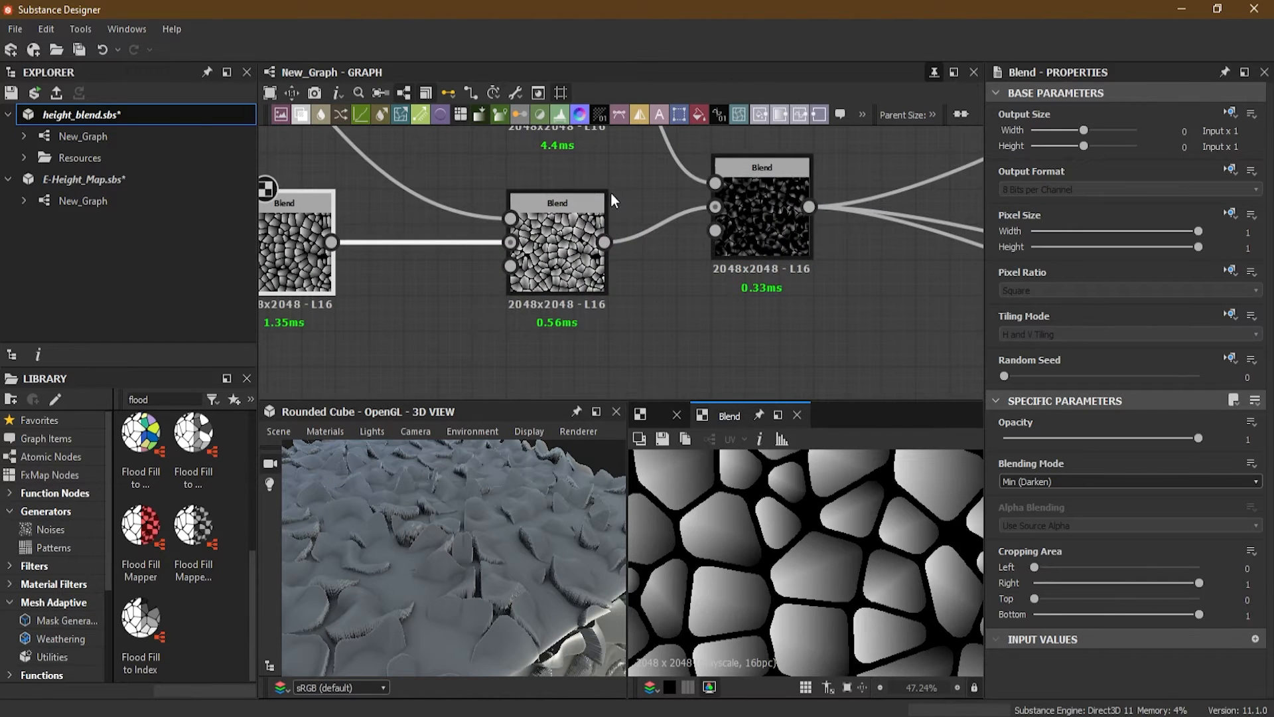
pyautogui.click(574, 264)
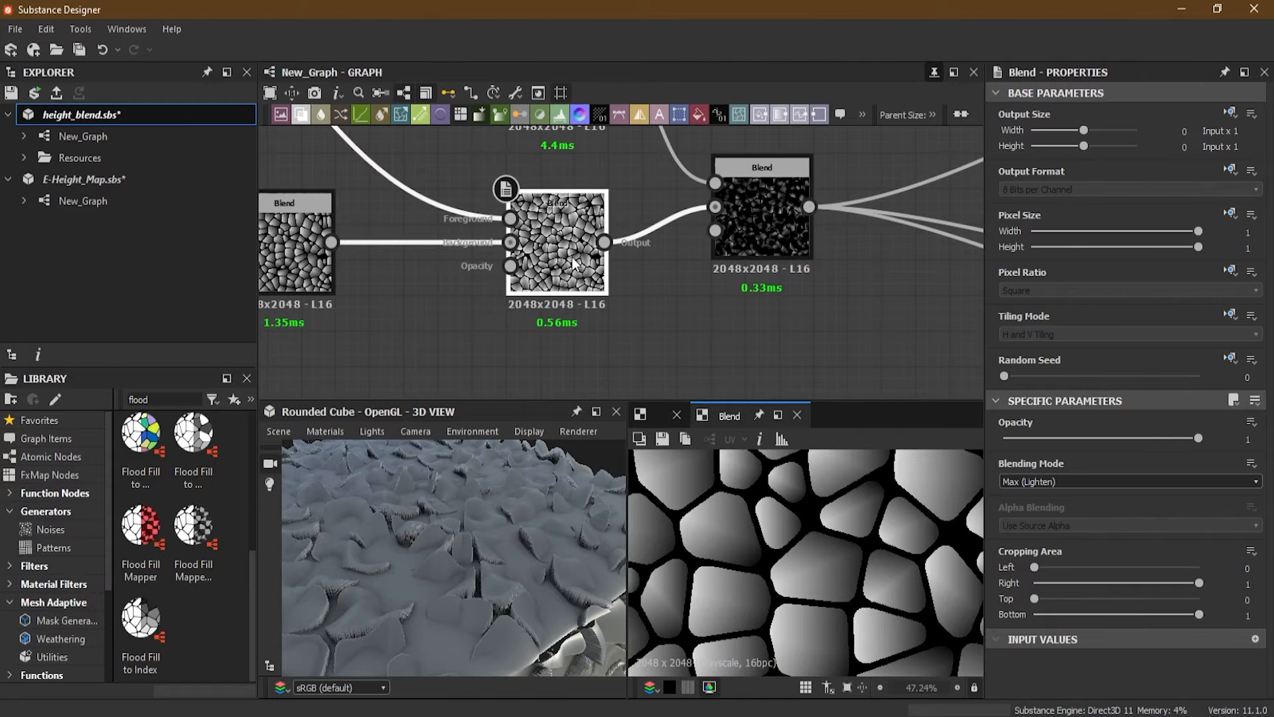
pyautogui.moveTo(573, 256); pyautogui.dragTo(529, 255, button='middle')
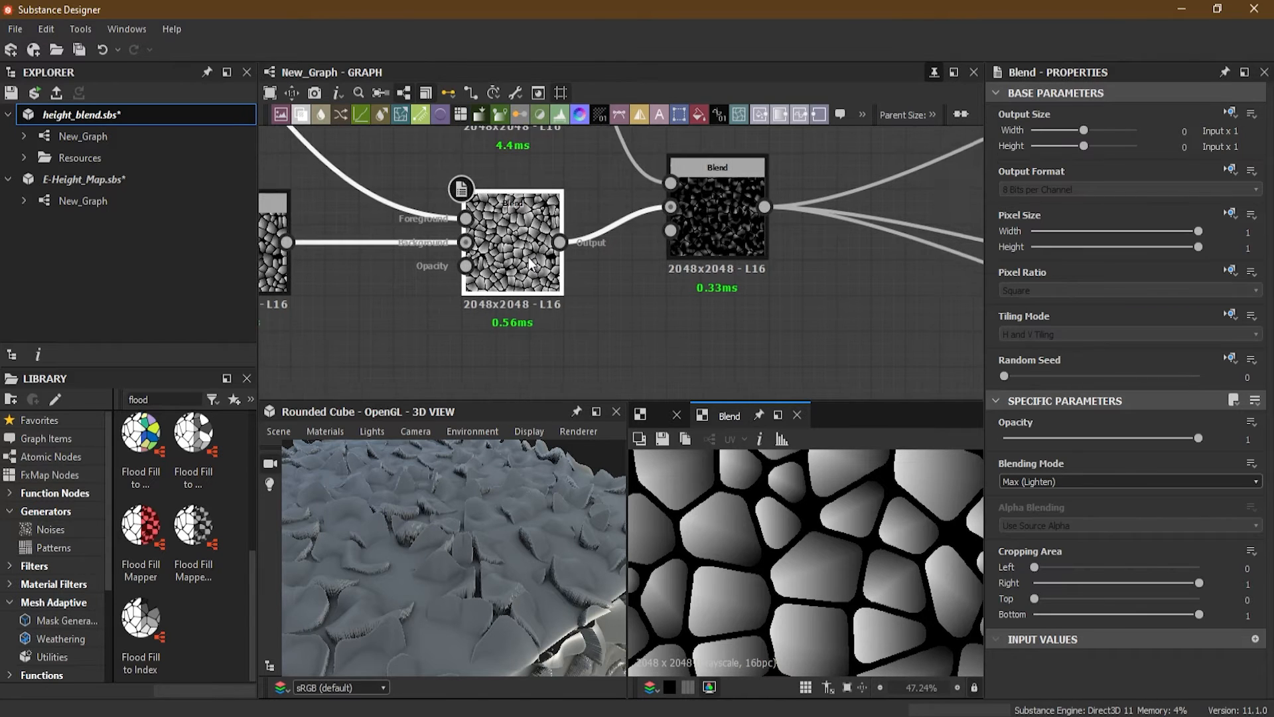
pyautogui.scroll(4, 530, 256)
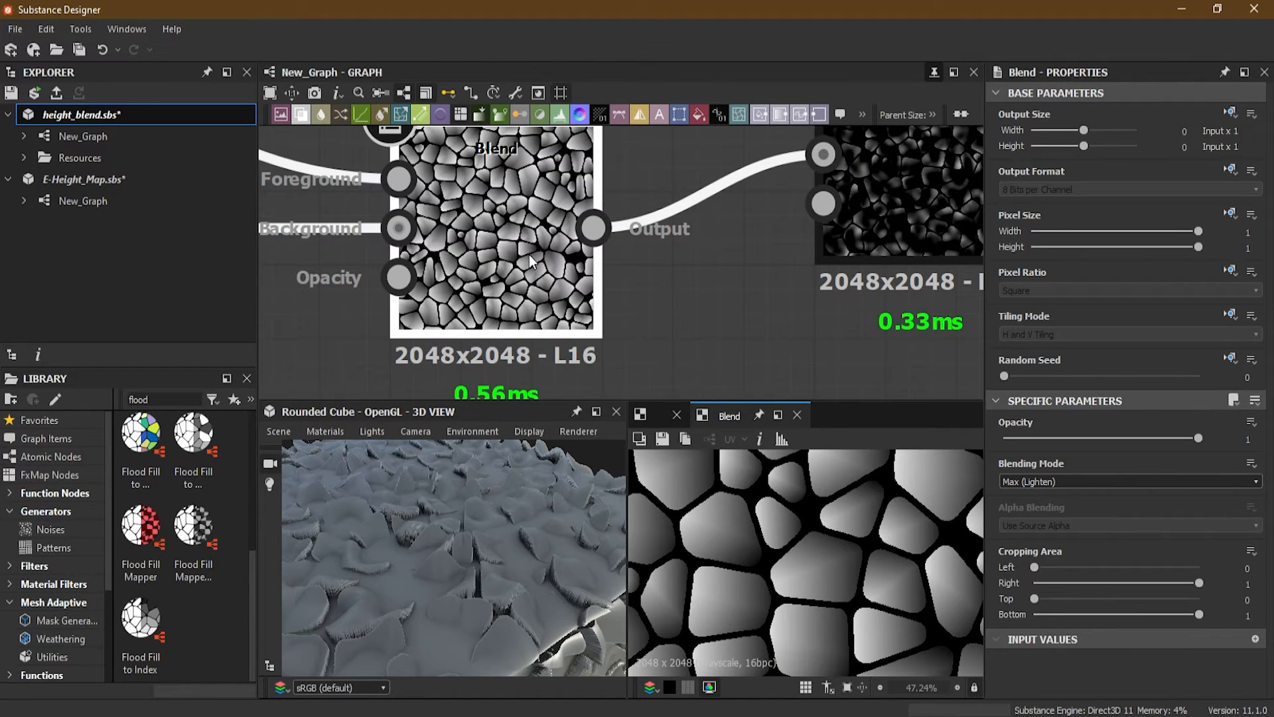
pyautogui.doubleClick(518, 281)
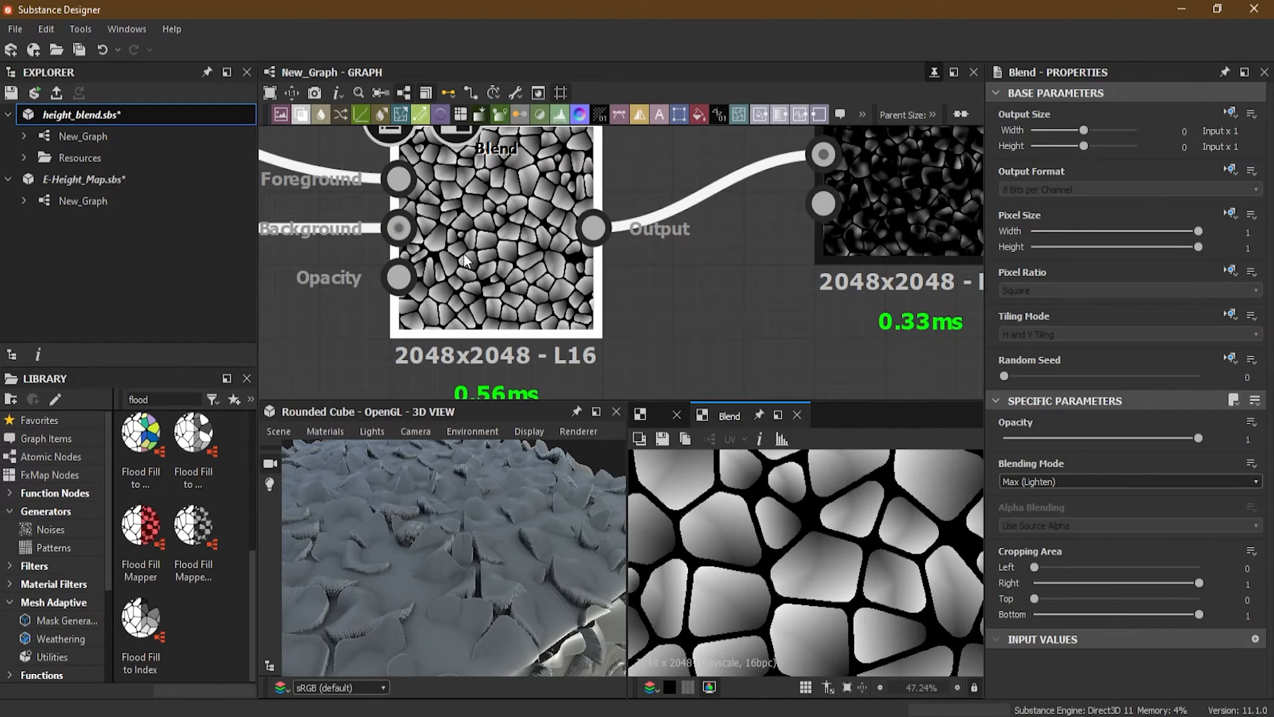
# - Set the stone Blend's blending mode to Min (Darken) and check the noise-subtracted surface on the cube
pyautogui.click(1059, 483)
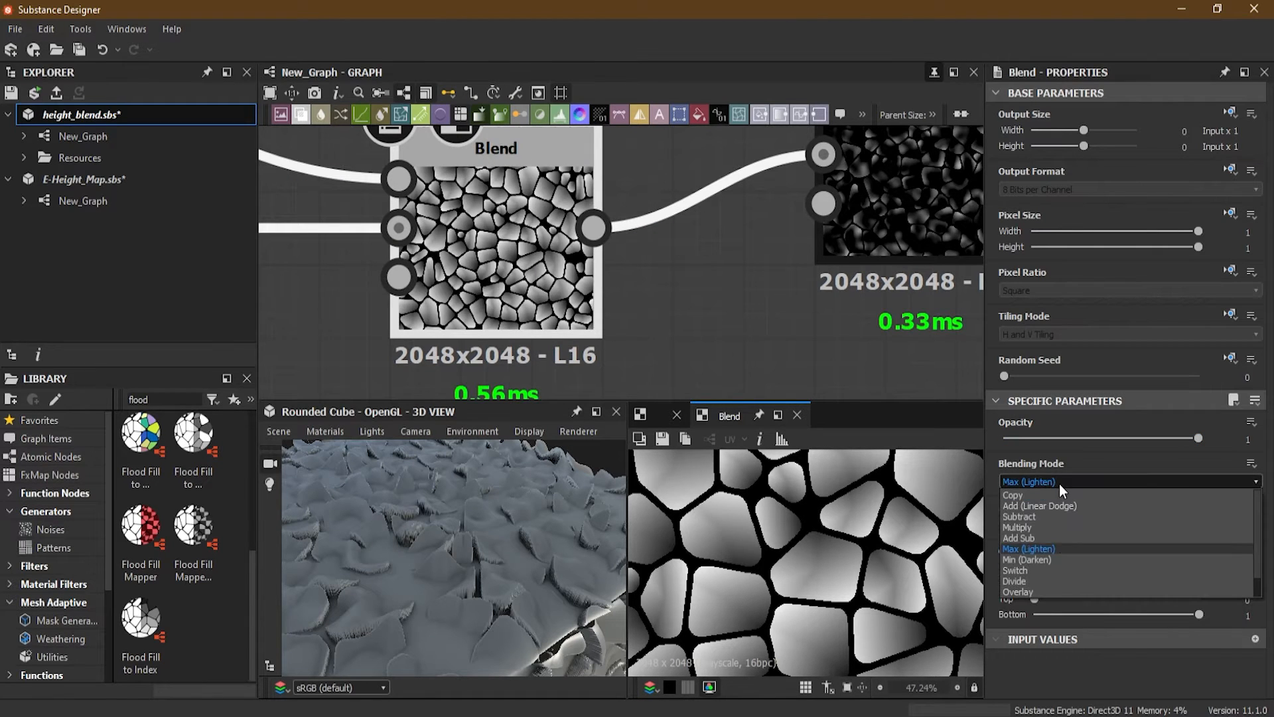
pyautogui.click(1061, 560)
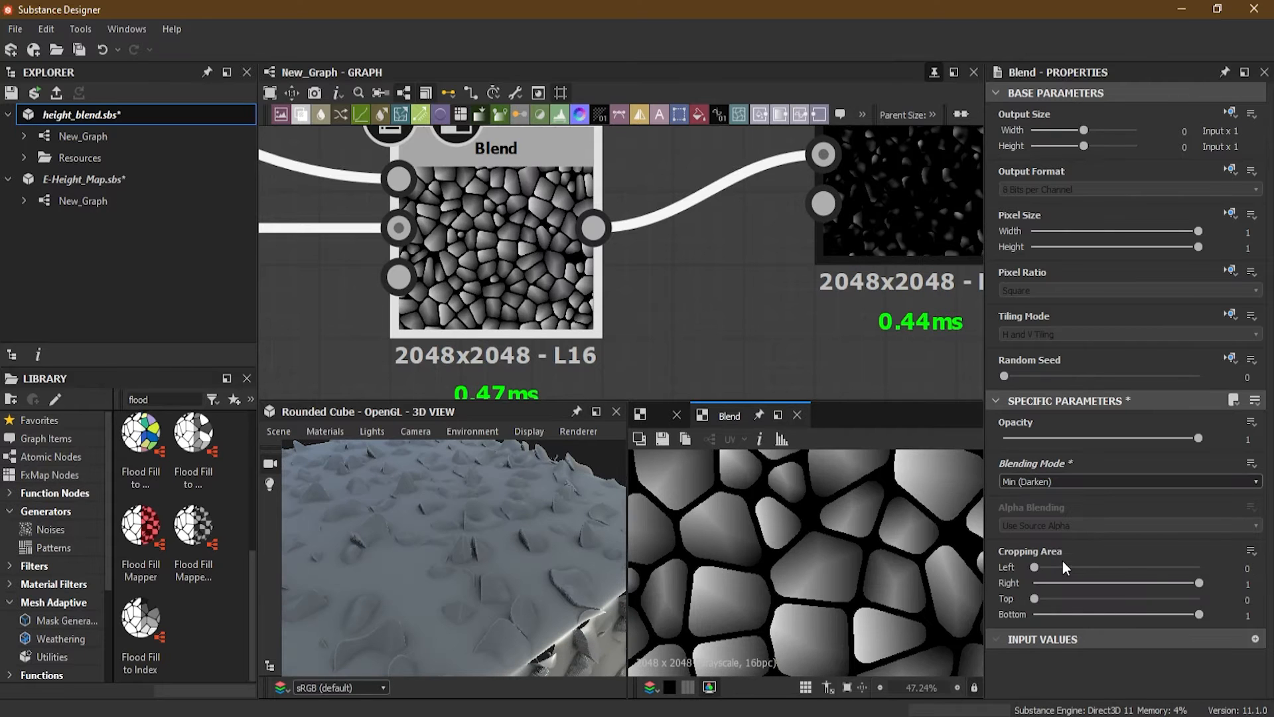
pyautogui.moveTo(431, 574); pyautogui.dragTo(460, 528)
pyautogui.scroll(-3, 647, 319)
pyautogui.moveTo(646, 313); pyautogui.dragTo(600, 239, button='middle')
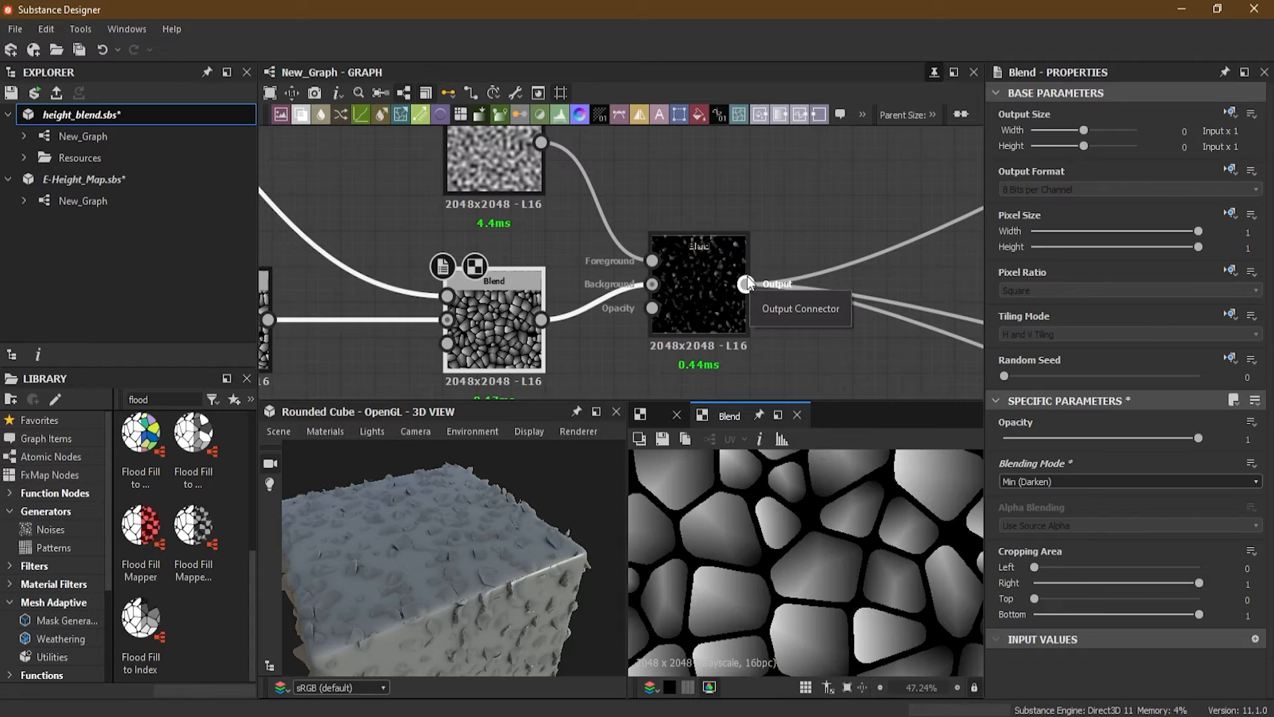
# - Reroute the noise Blend's outgoing connections to start from the stone Blend and view the stones on the cube up close
pyautogui.keyDown('shift'); pyautogui.moveTo(746, 284); pyautogui.dragTo(543, 320); pyautogui.keyUp('shift')
pyautogui.moveTo(423, 584); pyautogui.dragTo(463, 554)
pyautogui.scroll(5, 445, 540)
# - Compare Max (Lighten) with Min (Darken) on the stone Blend by its cube displacement, finishing on Min (Darken)
pyautogui.click(1062, 482)
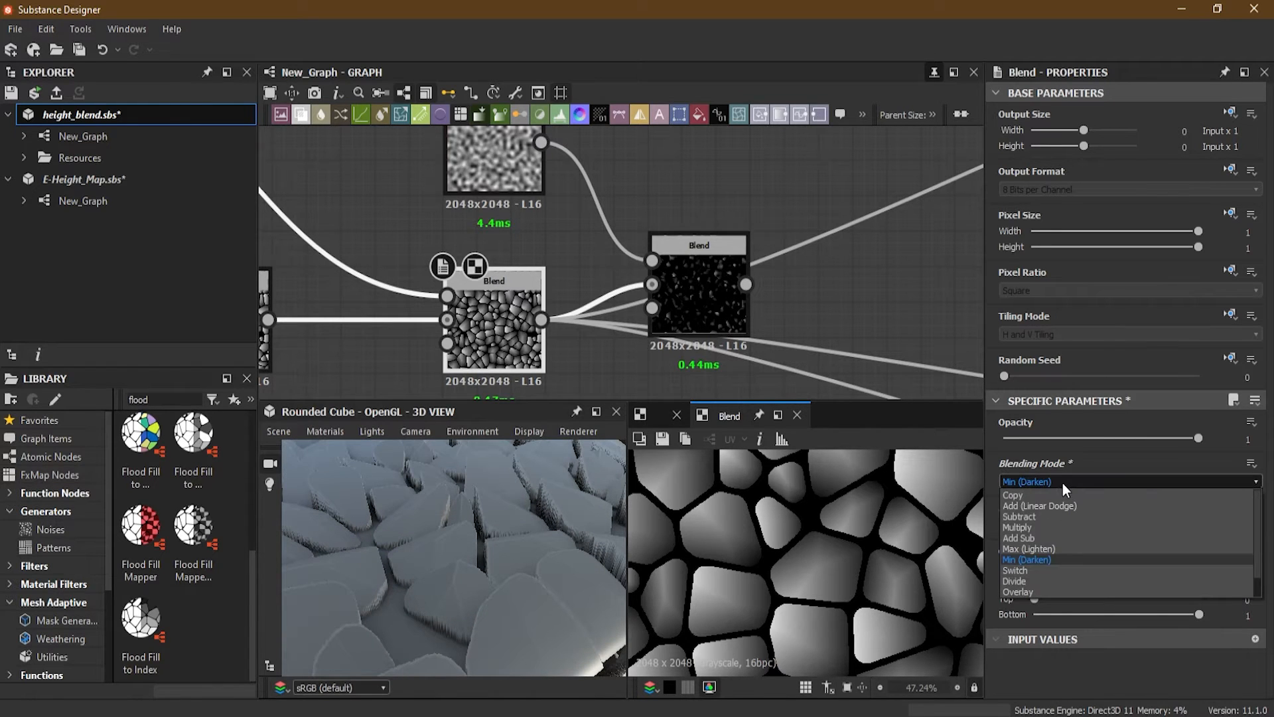
pyautogui.click(1062, 549)
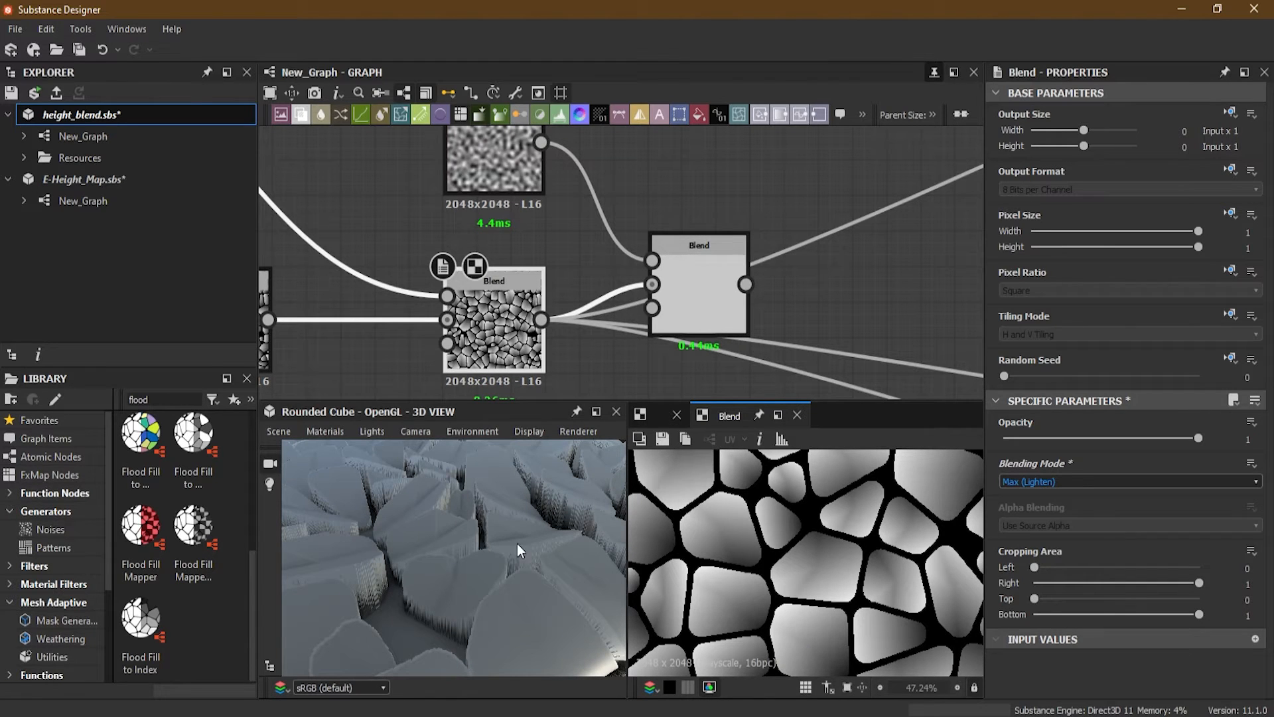
pyautogui.click(1064, 478)
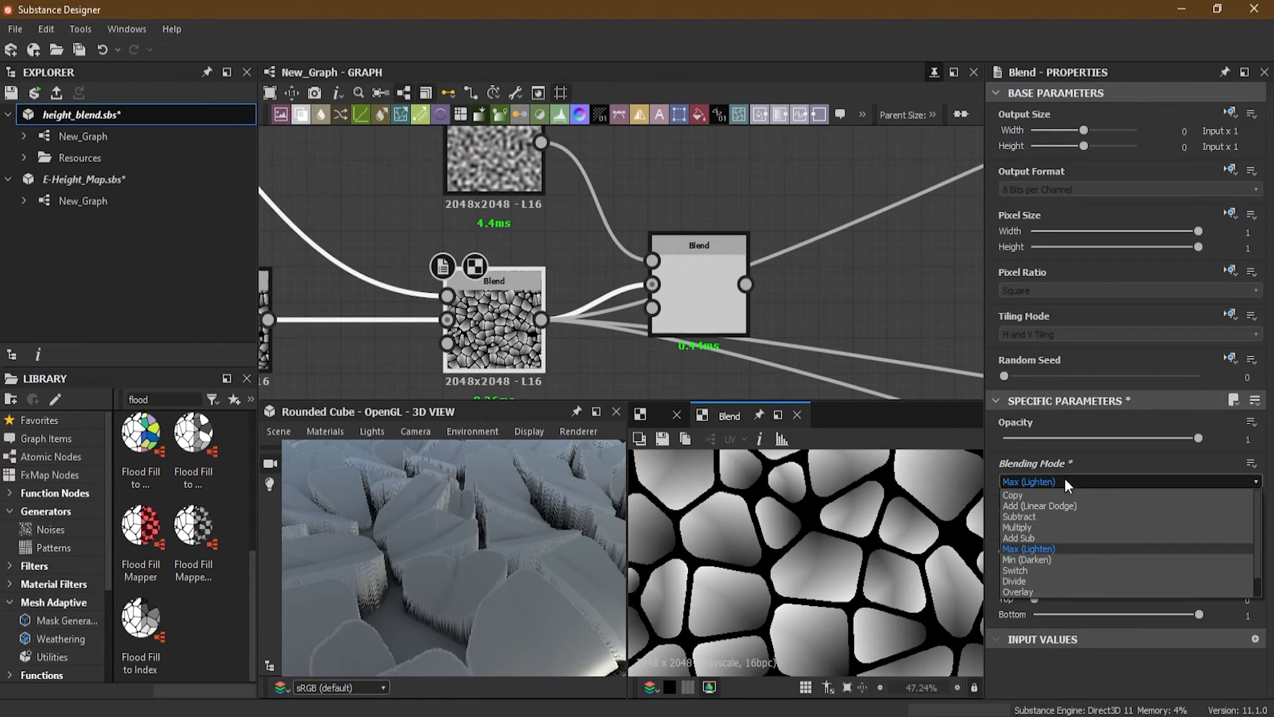
pyautogui.click(1053, 559)
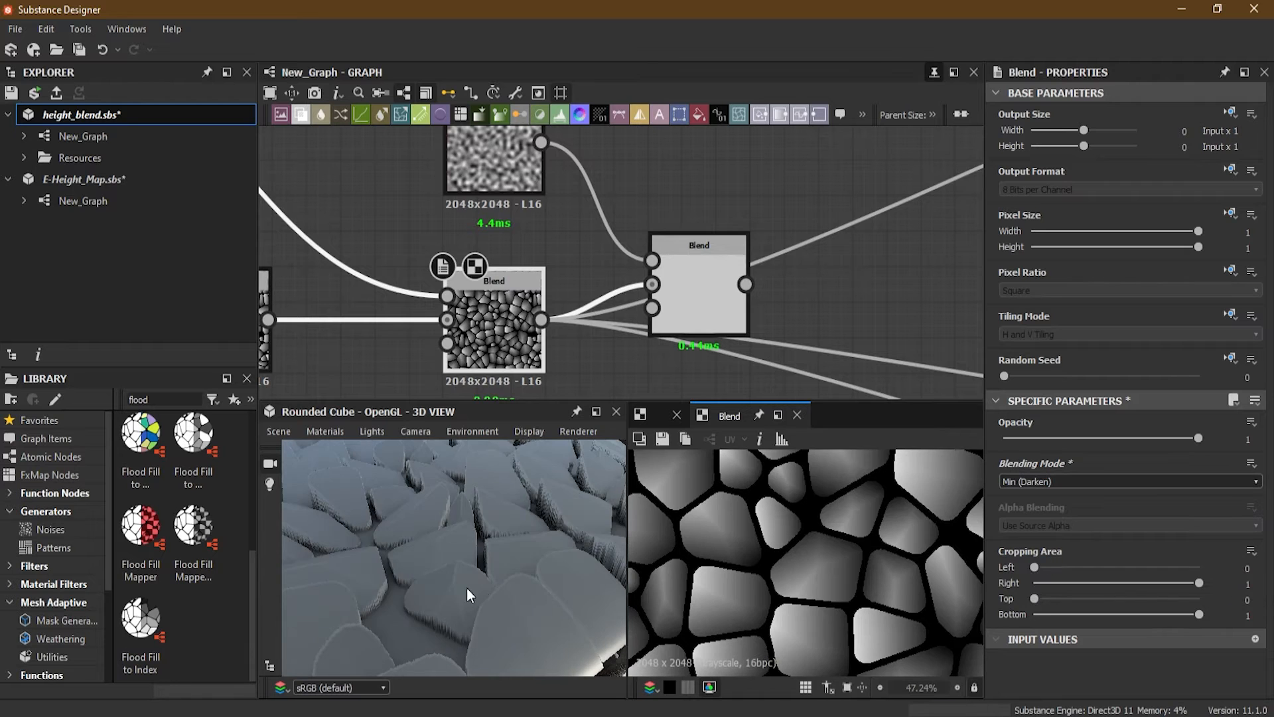
pyautogui.moveTo(464, 612); pyautogui.dragTo(468, 582)
# - Move the outgoing connections back to the noise Blend and place that node farther from the stone Blend
pyautogui.moveTo(711, 299)
pyautogui.mouseDown()
pyautogui.moveTo(736, 238)
pyautogui.moveTo(700, 277)
pyautogui.mouseUp()
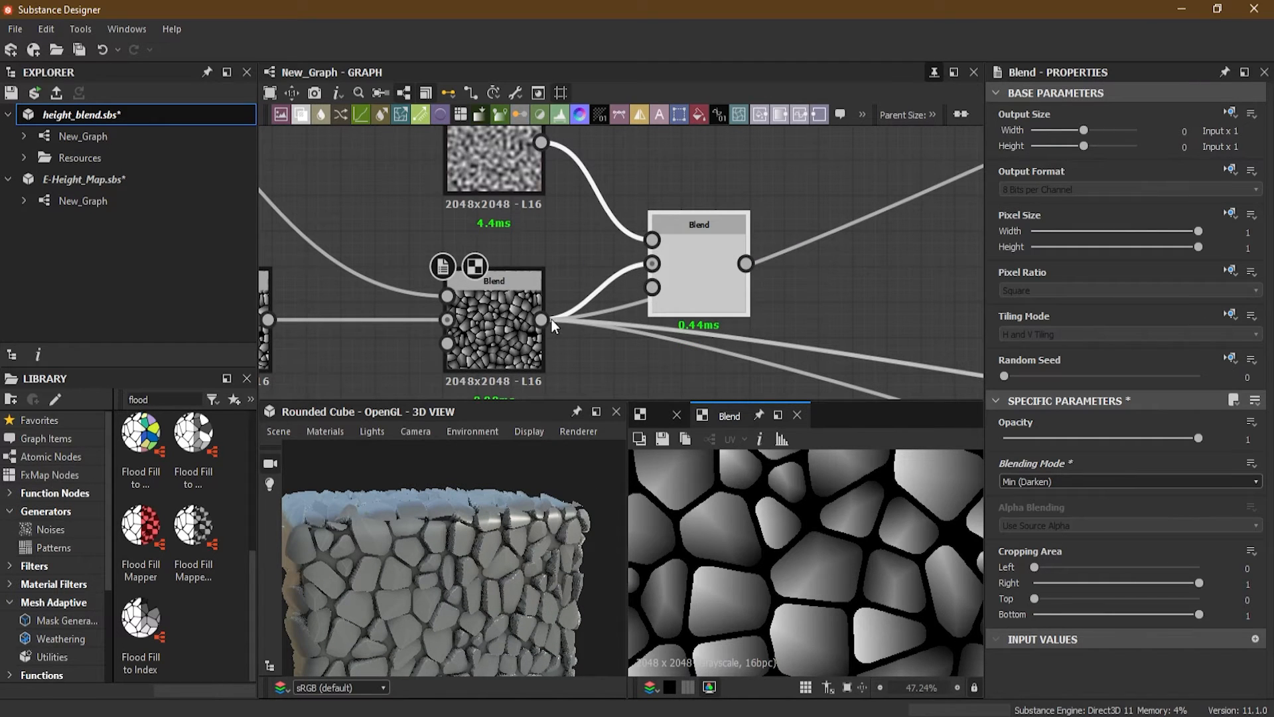
pyautogui.keyDown('shift'); pyautogui.moveTo(542, 320); pyautogui.dragTo(802, 278); pyautogui.keyUp('shift')
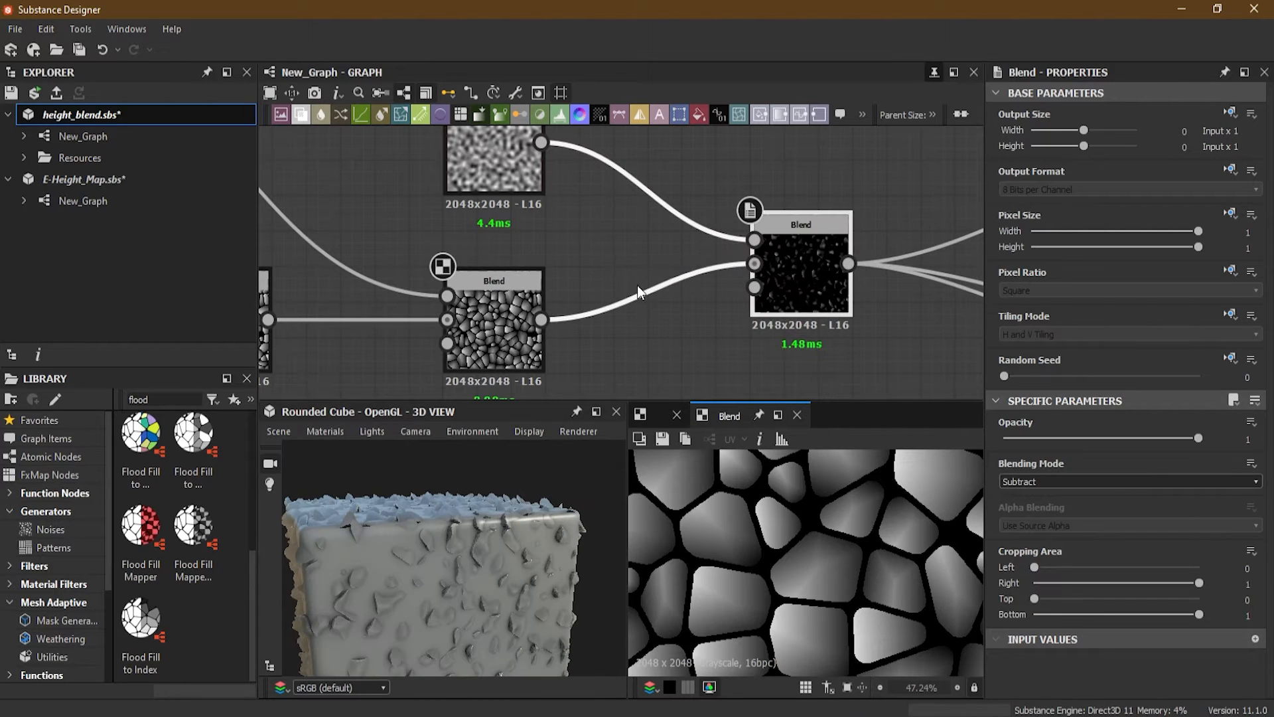
# - Add a Histogram Scan node fed by the stone Blend's output
pyautogui.moveTo(636, 285); pyautogui.dragTo(639, 254, button='middle')
pyautogui.moveTo(525, 282); pyautogui.dragTo(451, 246, button='middle')
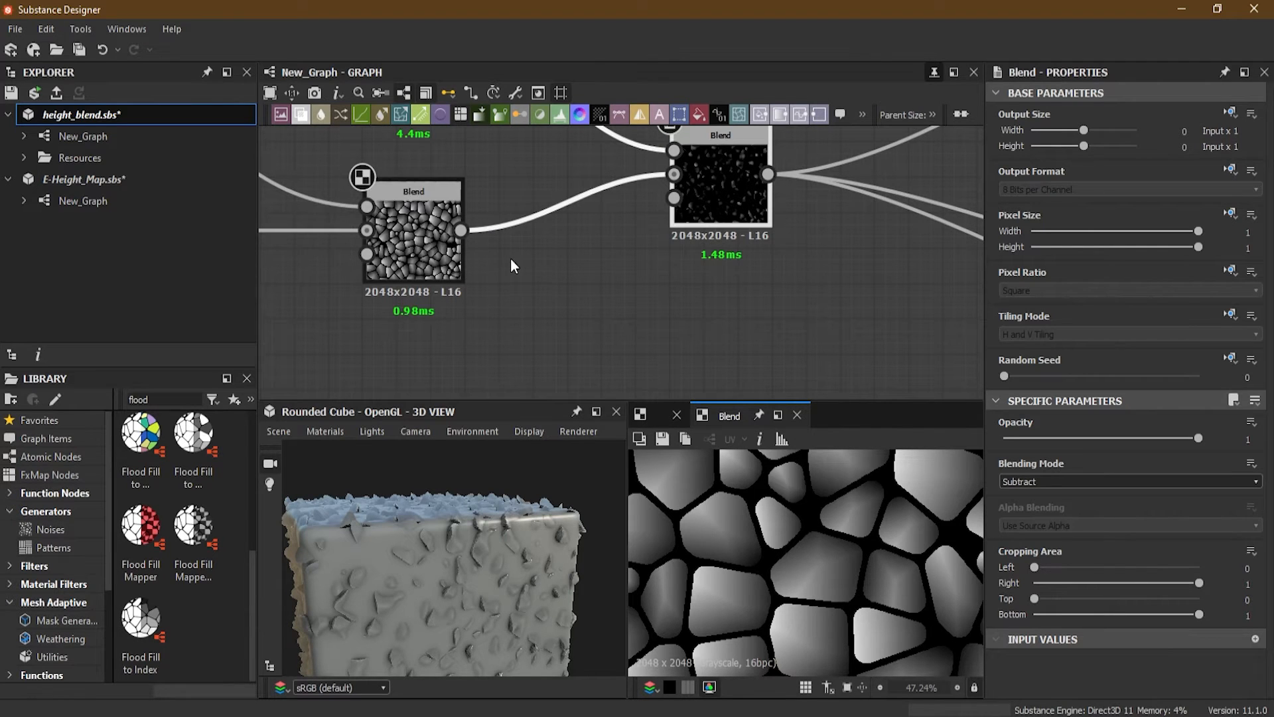
pyautogui.moveTo(460, 231); pyautogui.dragTo(567, 357)
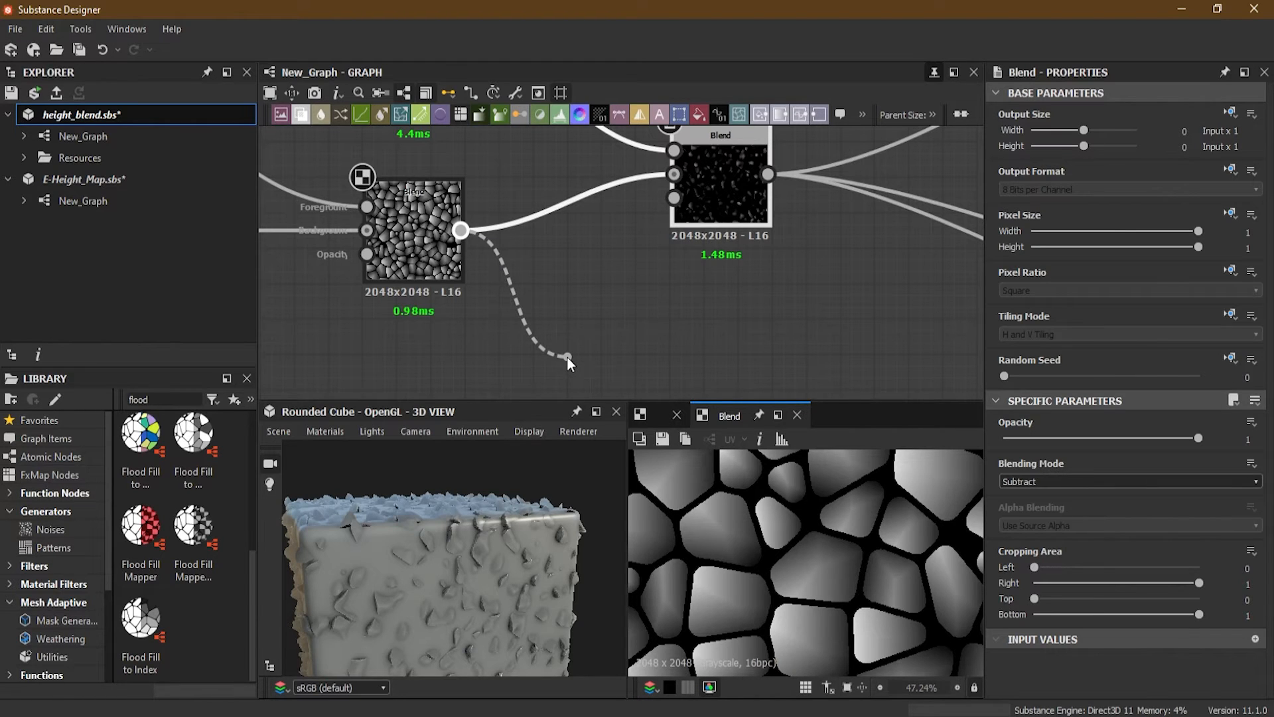
pyautogui.moveTo(567, 357); pyautogui.dragTo(567, 357)
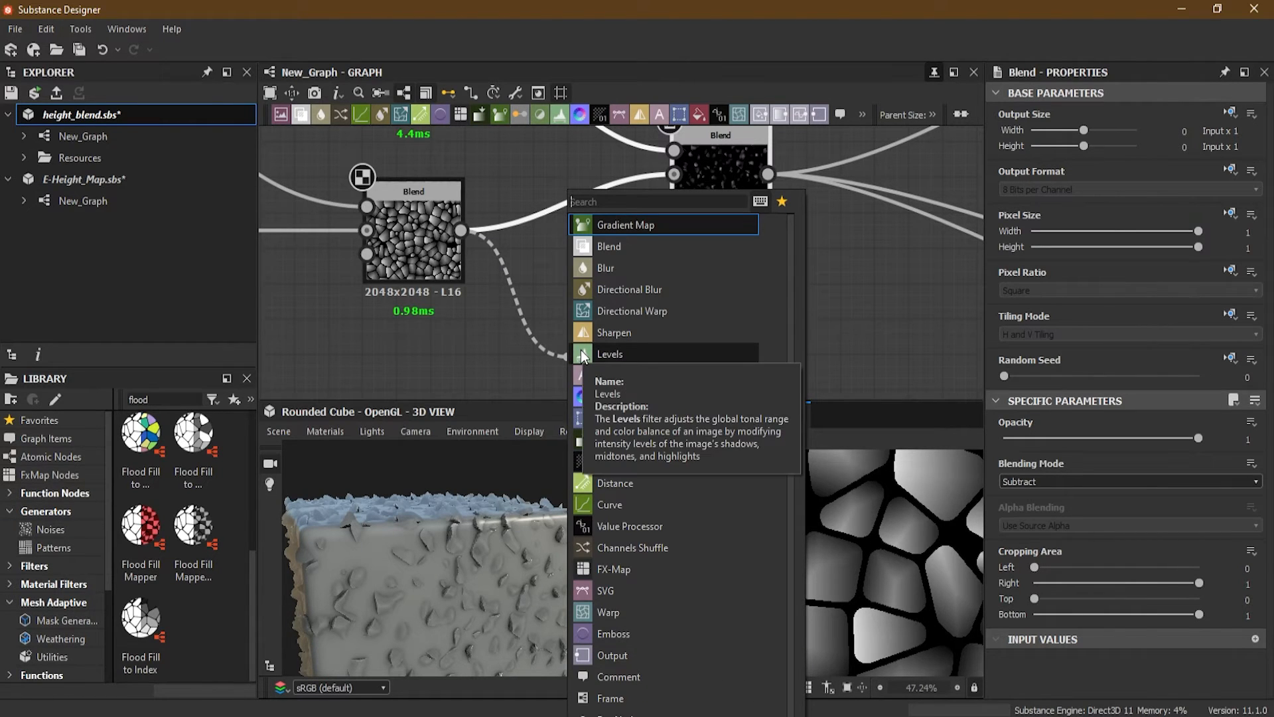
pyautogui.write('his')
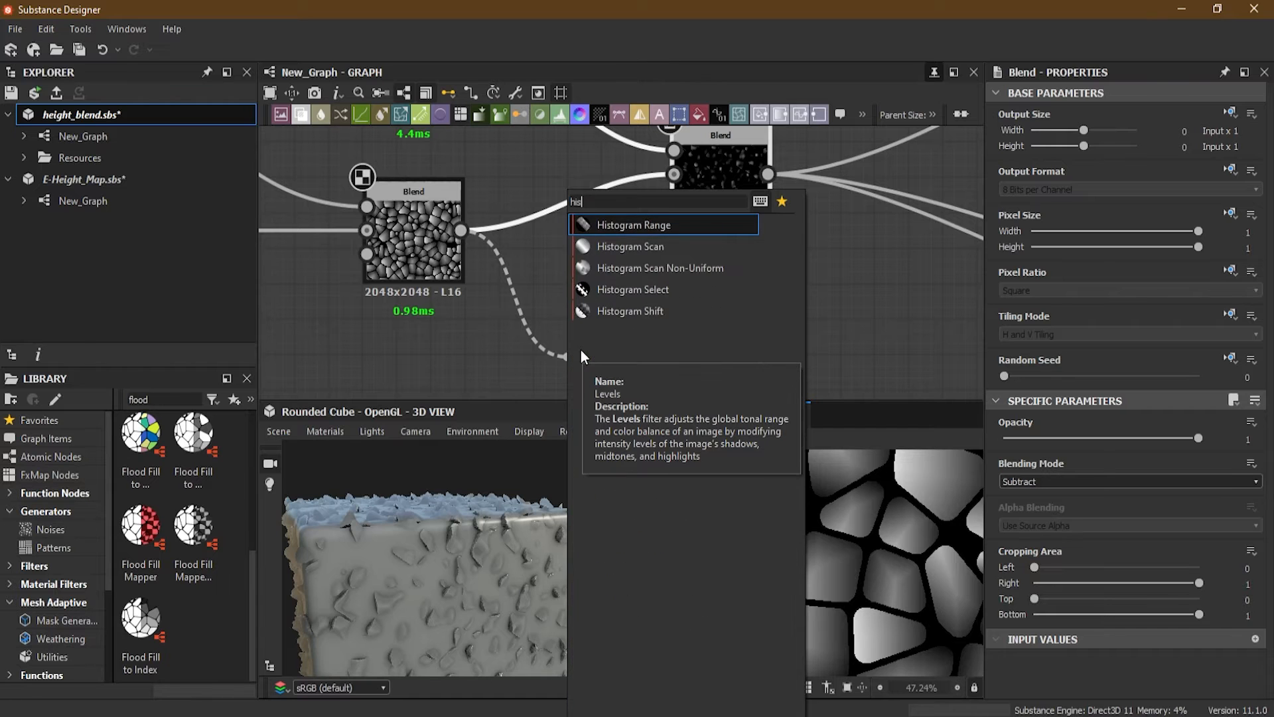
pyautogui.click(621, 246)
pyautogui.moveTo(666, 268); pyautogui.dragTo(661, 252, button='middle')
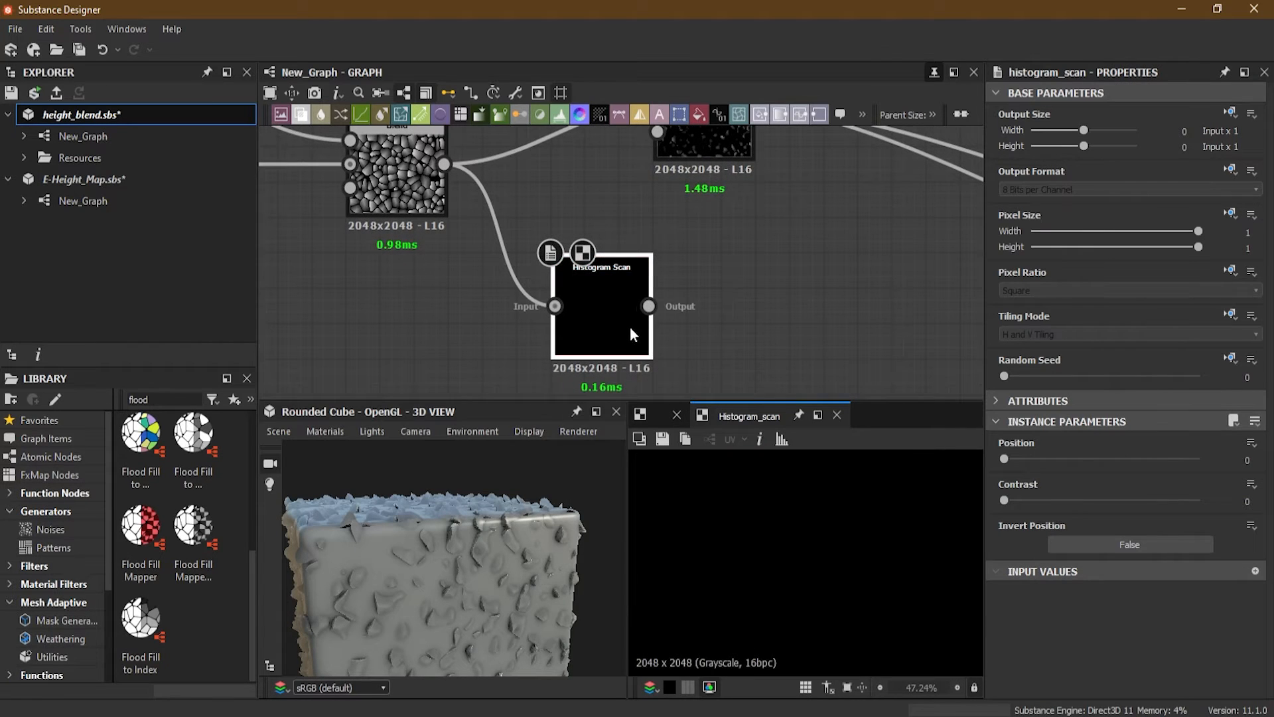
pyautogui.moveTo(631, 326); pyautogui.dragTo(623, 302, button='middle')
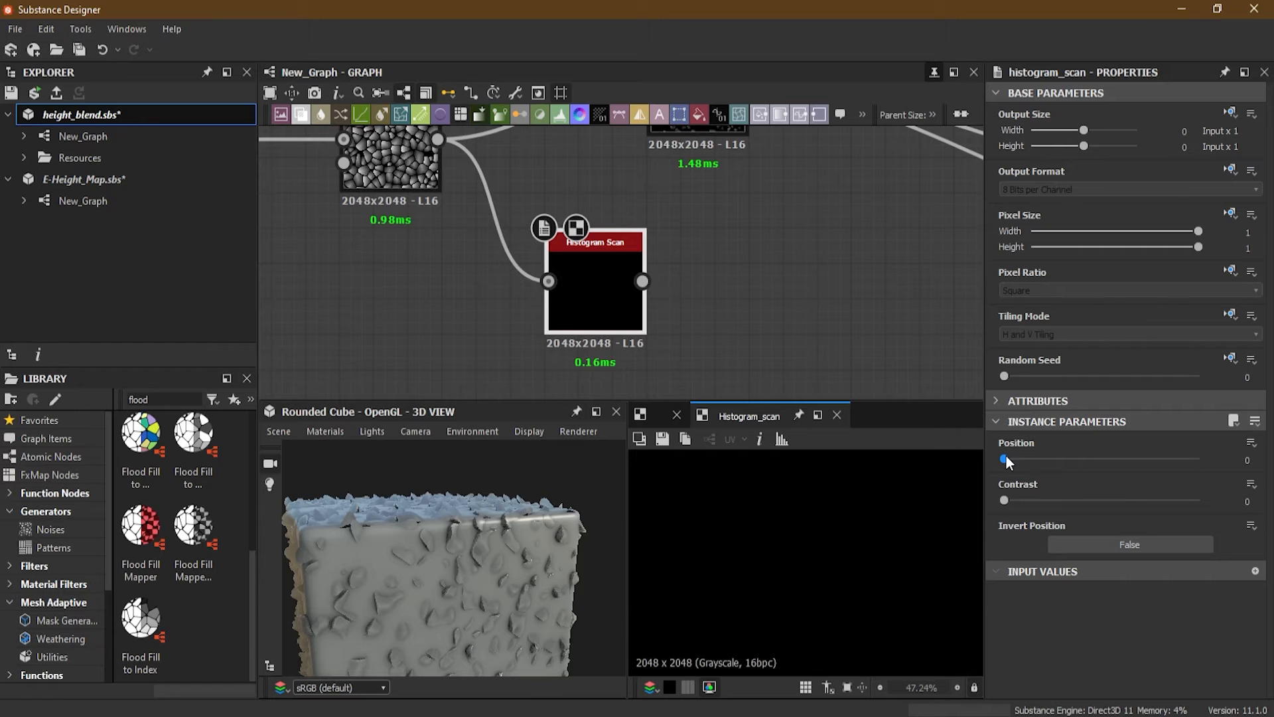
# - Try Position 1 and Contrast 1 on the Histogram Scan and inspect the resulting stone mask
pyautogui.moveTo(431, 194); pyautogui.dragTo(483, 295, button='middle')
pyautogui.scroll(5, 405, 236)
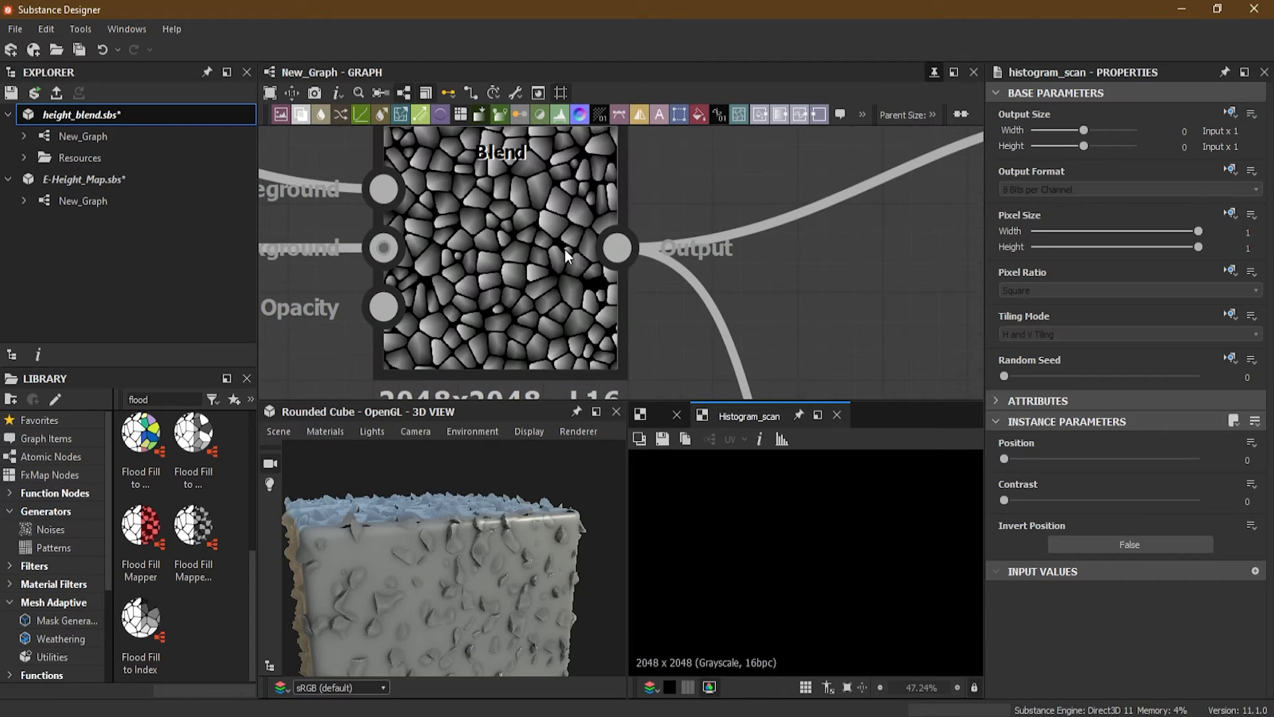
pyautogui.moveTo(697, 332); pyautogui.dragTo(396, 47, button='middle')
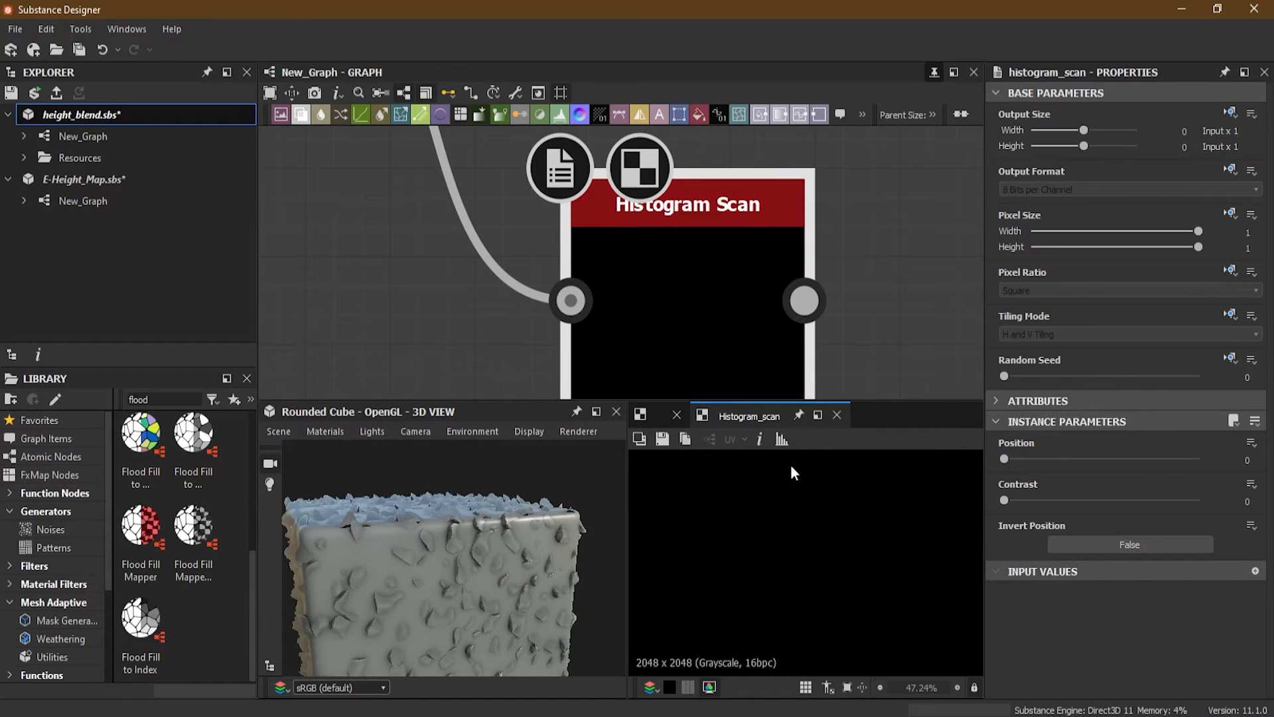
pyautogui.moveTo(1007, 460); pyautogui.dragTo(1215, 463)
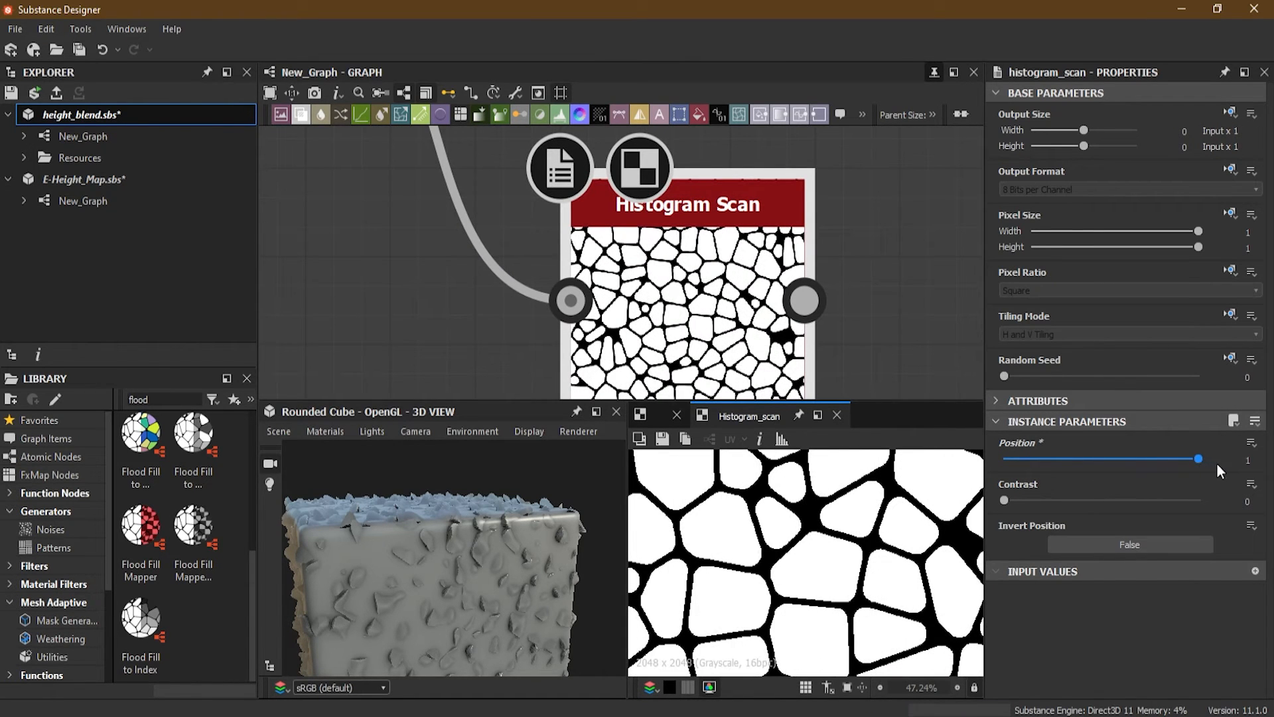
pyautogui.scroll(-2, 830, 518)
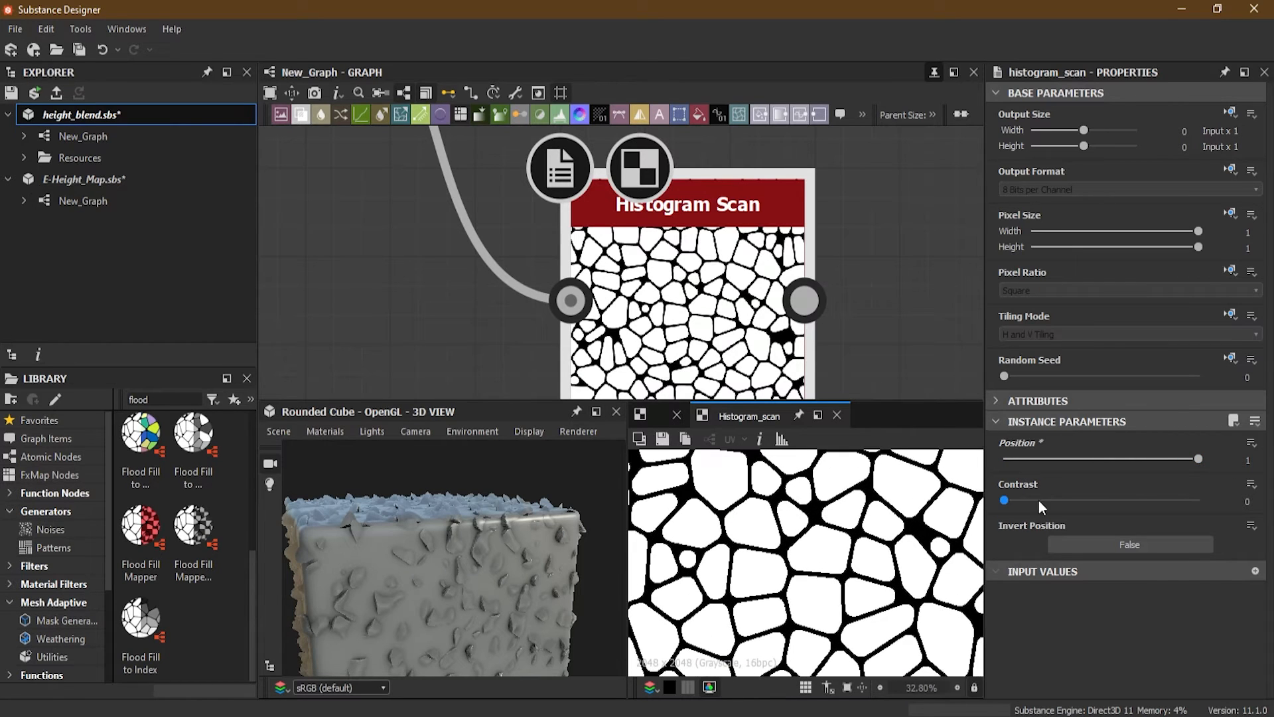
pyautogui.moveTo(1006, 499); pyautogui.dragTo(1216, 499)
pyautogui.moveTo(1197, 458); pyautogui.dragTo(1222, 471)
pyautogui.scroll(-4, 732, 342)
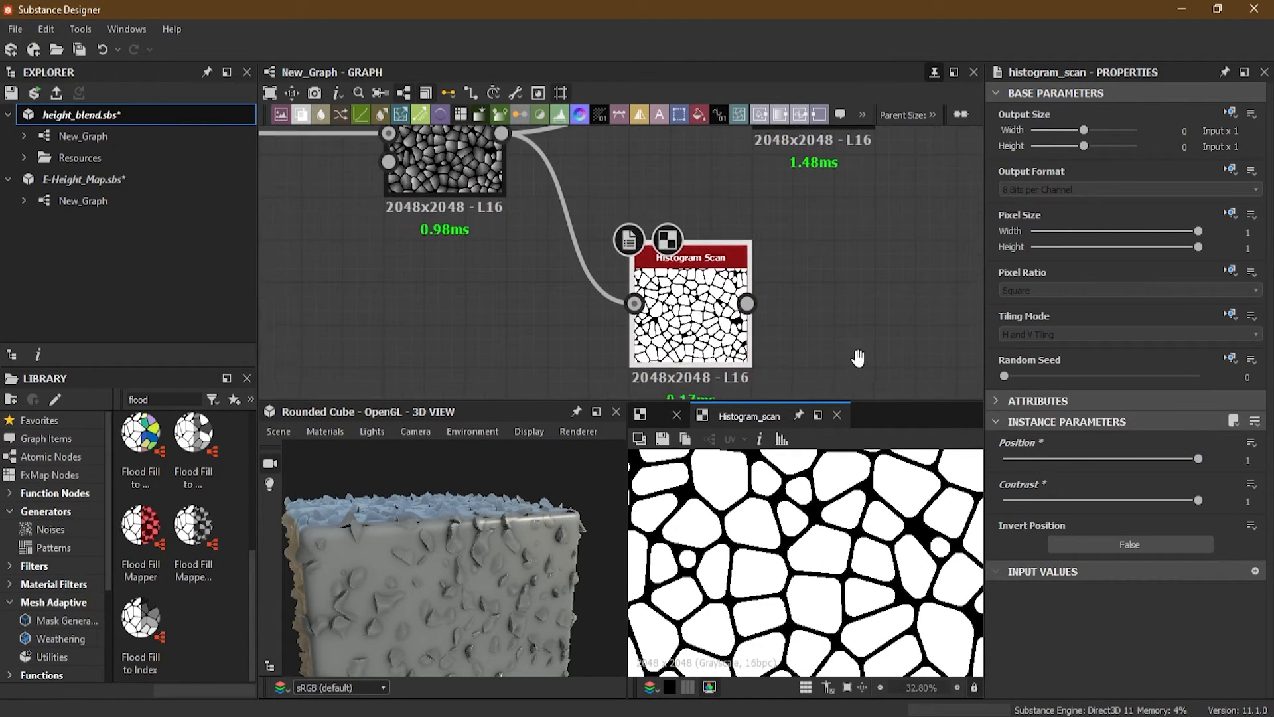
pyautogui.scroll(-3, 818, 495)
pyautogui.moveTo(815, 469); pyautogui.dragTo(814, 506, button='middle')
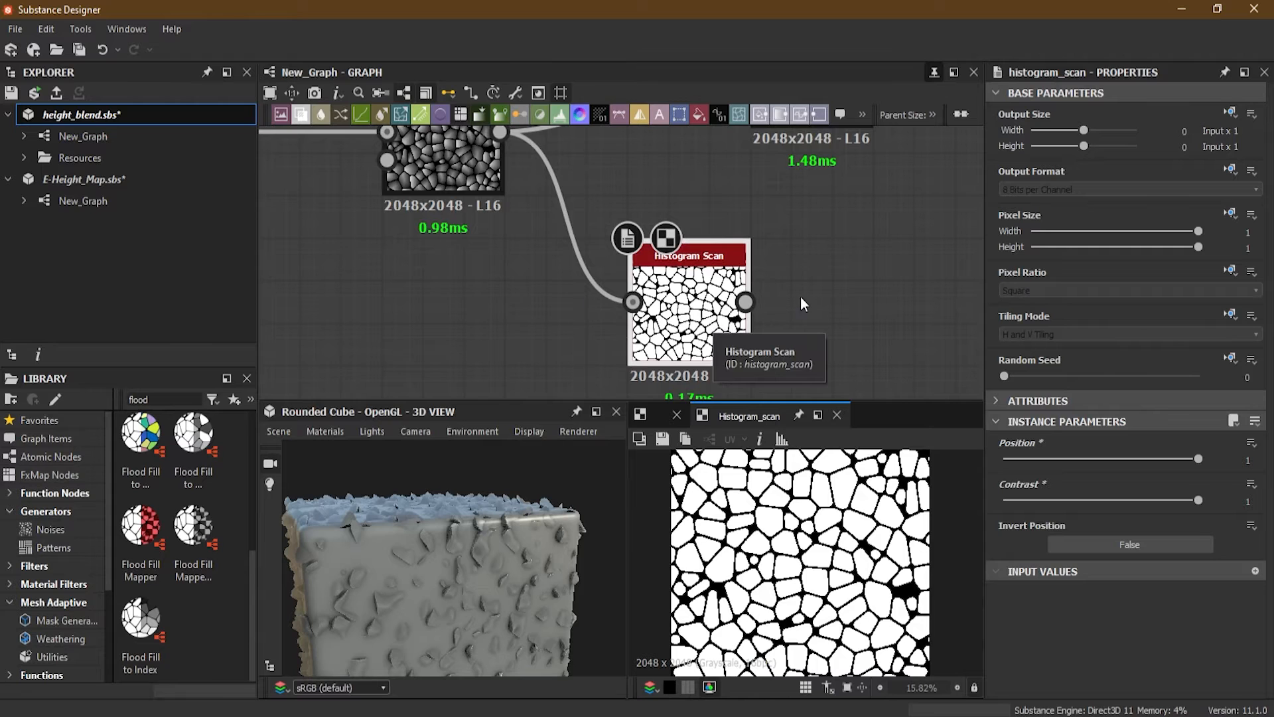
# - Delete the Histogram Scan and add a Threshold node fed by the stone Blend's output instead
pyautogui.press('Delete')
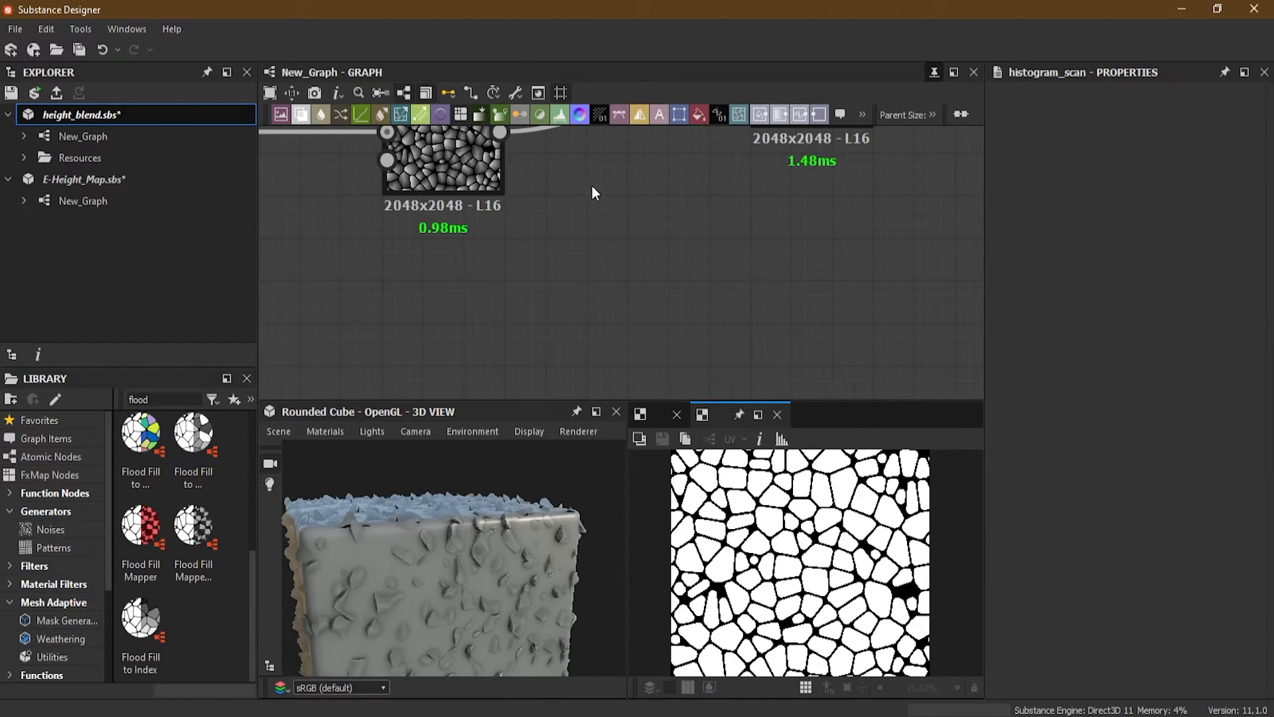
pyautogui.moveTo(500, 132); pyautogui.dragTo(631, 263)
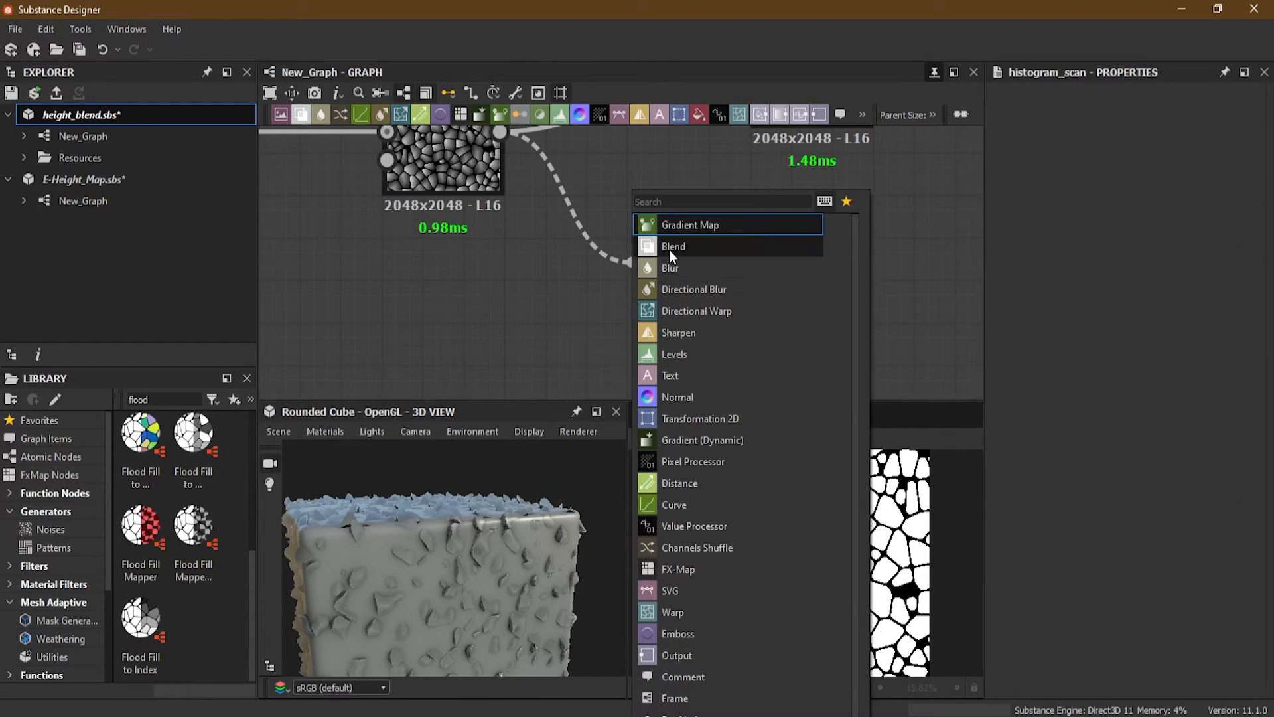
pyautogui.write('thre')
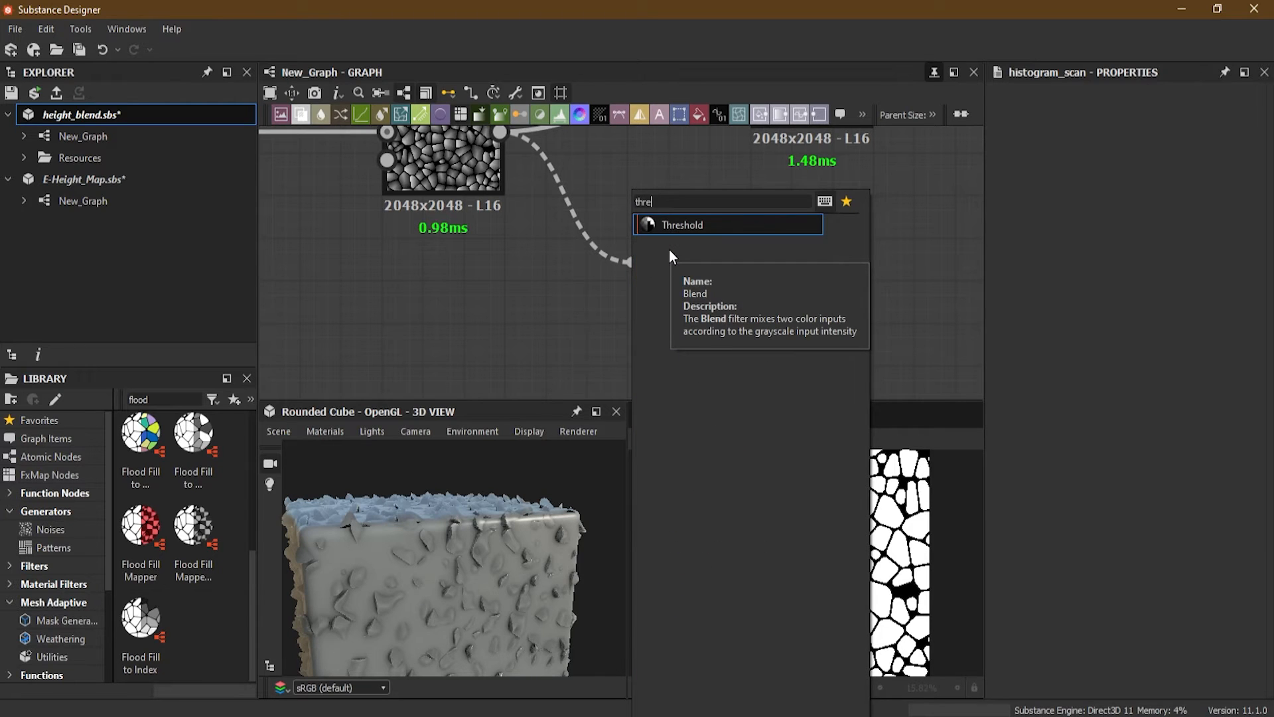
pyautogui.click(659, 230)
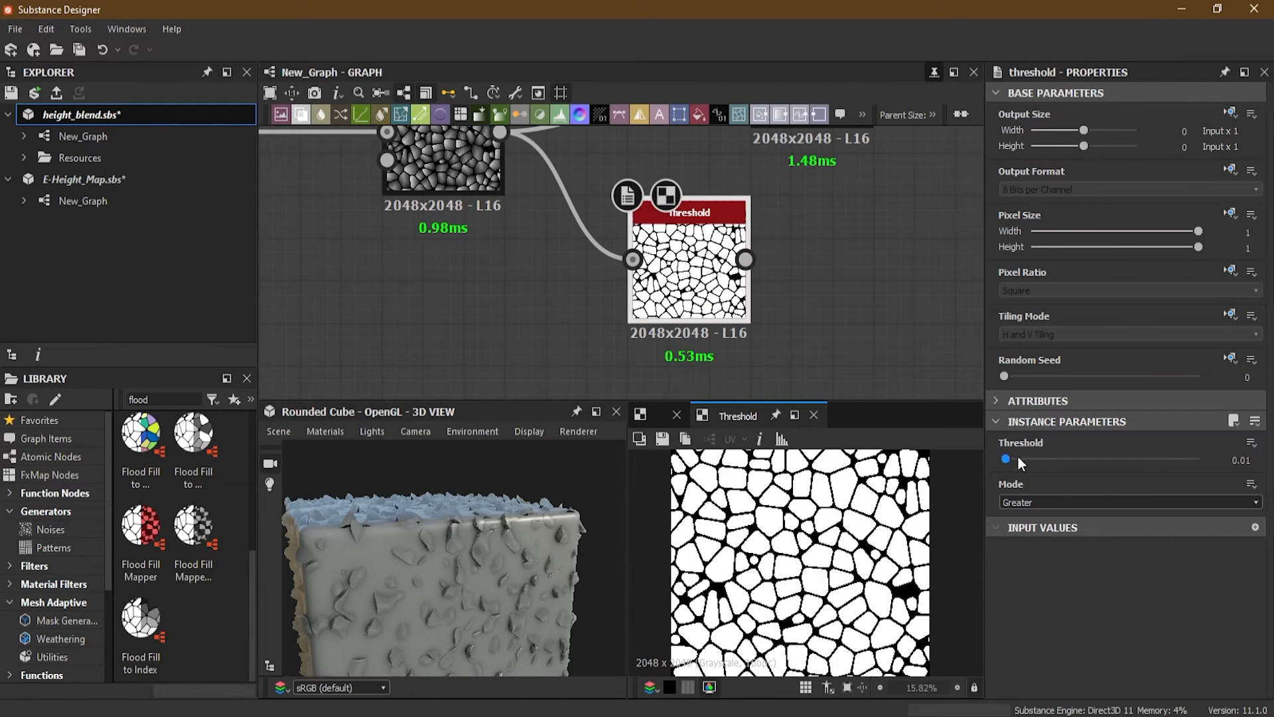
# - Set the Threshold value to 0, keep its mode at Greater, and inspect the stone mask up close
pyautogui.moveTo(1069, 460); pyautogui.dragTo(985, 460)
pyautogui.click(1048, 503)
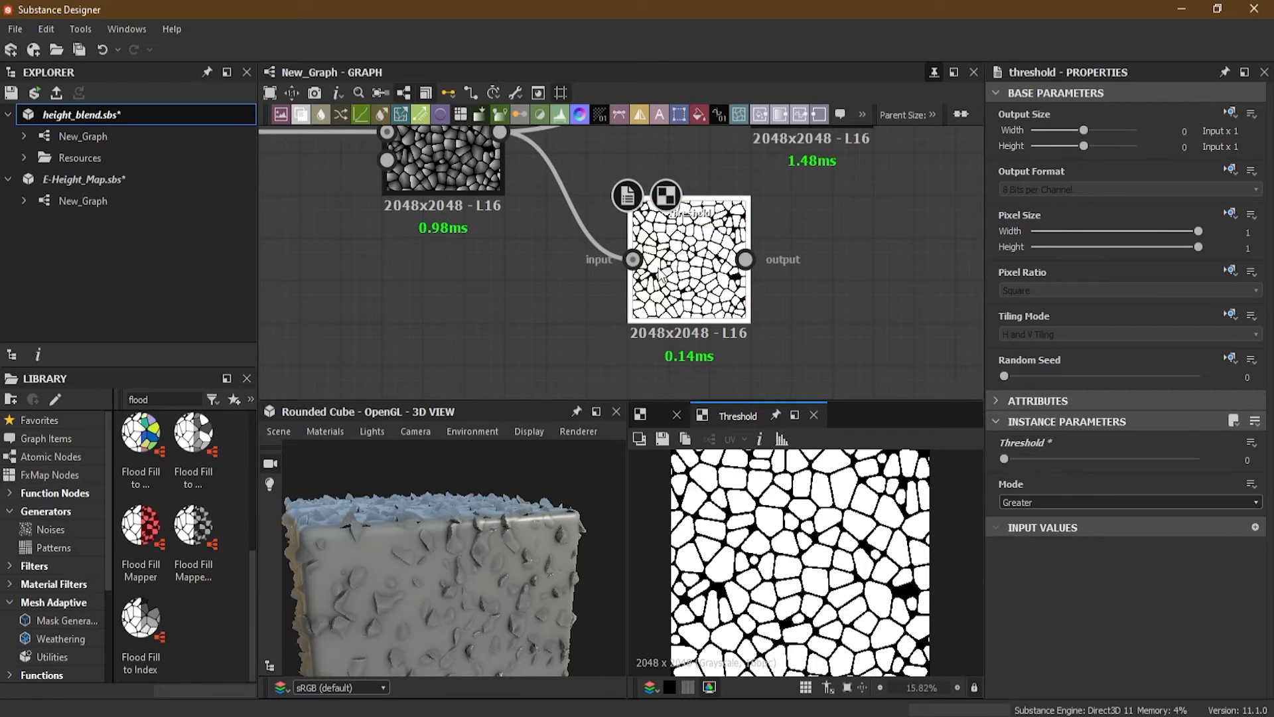
pyautogui.moveTo(685, 260); pyautogui.dragTo(644, 304)
pyautogui.scroll(3, 761, 302)
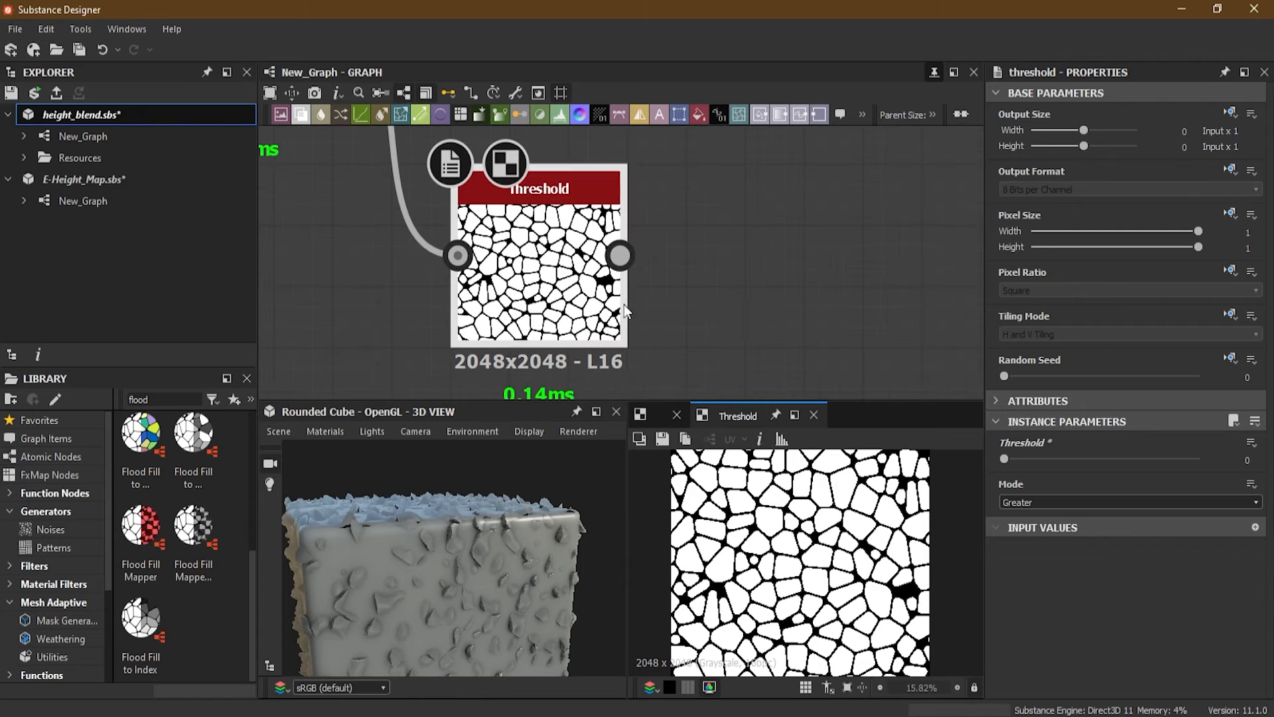
pyautogui.scroll(2, 518, 297)
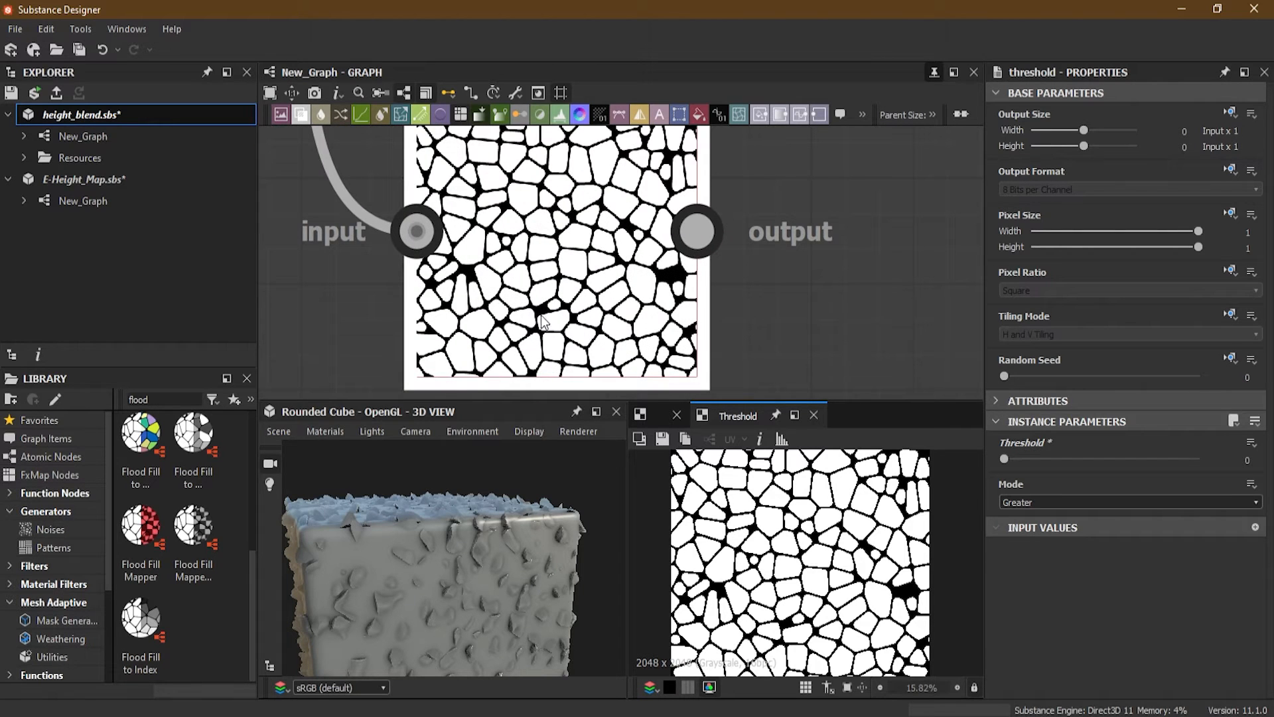
# - Add an Invert Grayscale node fed by the Threshold's output
pyautogui.click(578, 329)
pyautogui.scroll(2, 779, 552)
pyautogui.scroll(2, 780, 552)
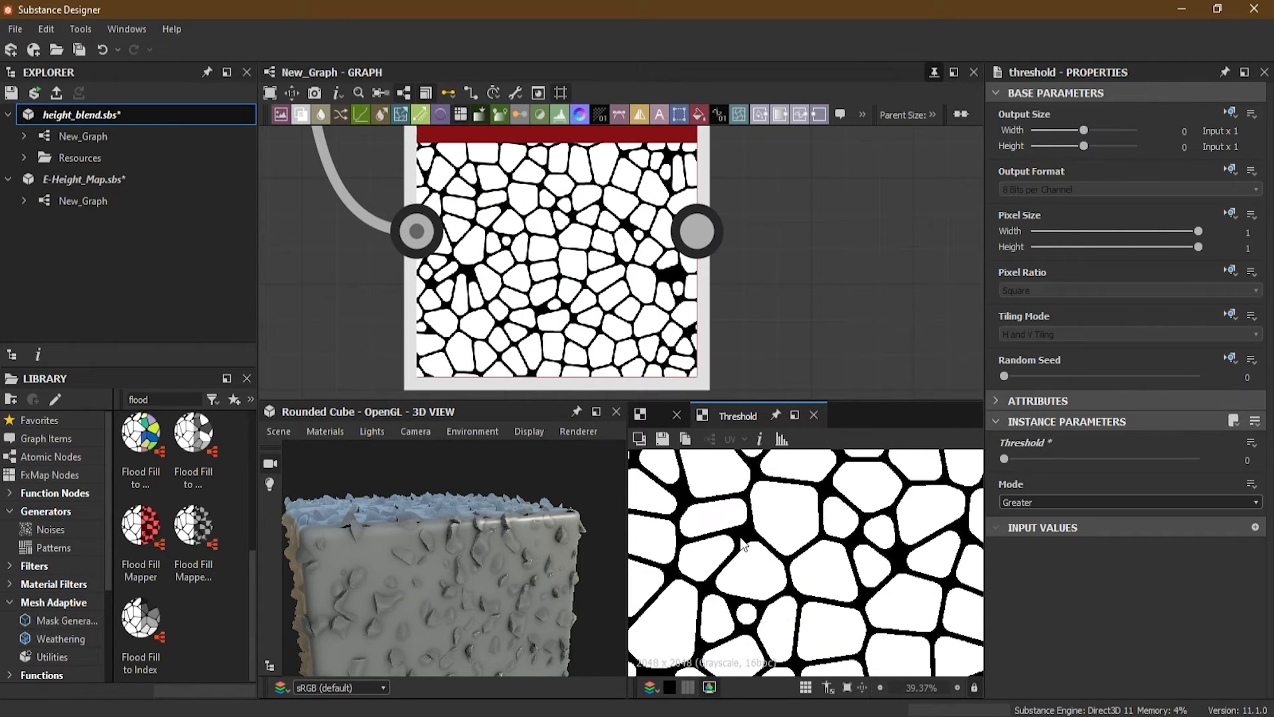
pyautogui.scroll(-3, 577, 299)
pyautogui.scroll(4, 783, 549)
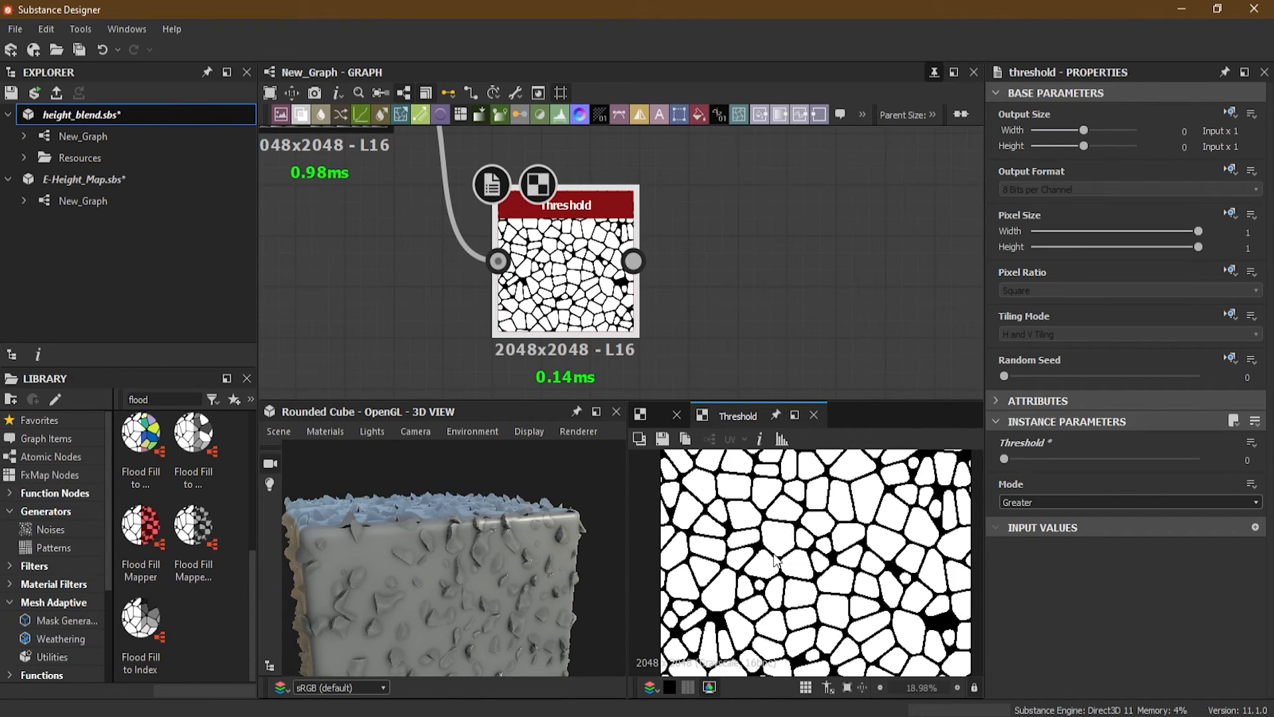
pyautogui.scroll(-10, 783, 552)
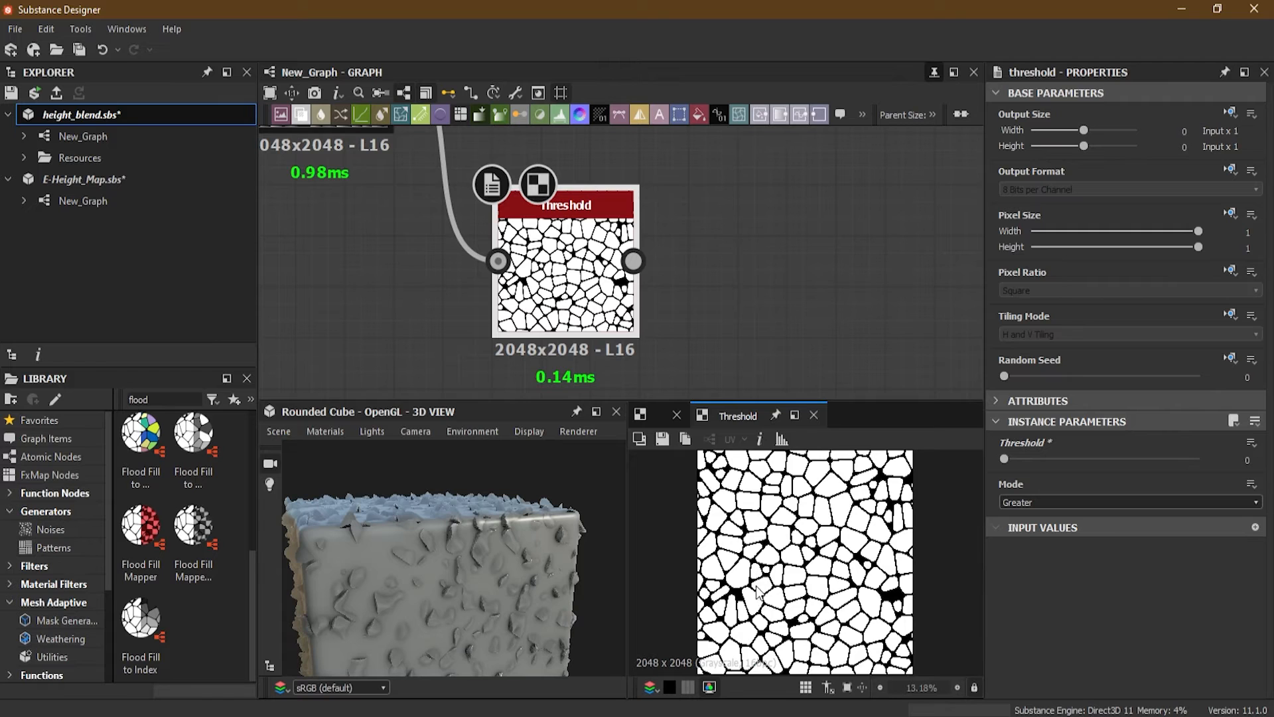
pyautogui.scroll(4, 759, 591)
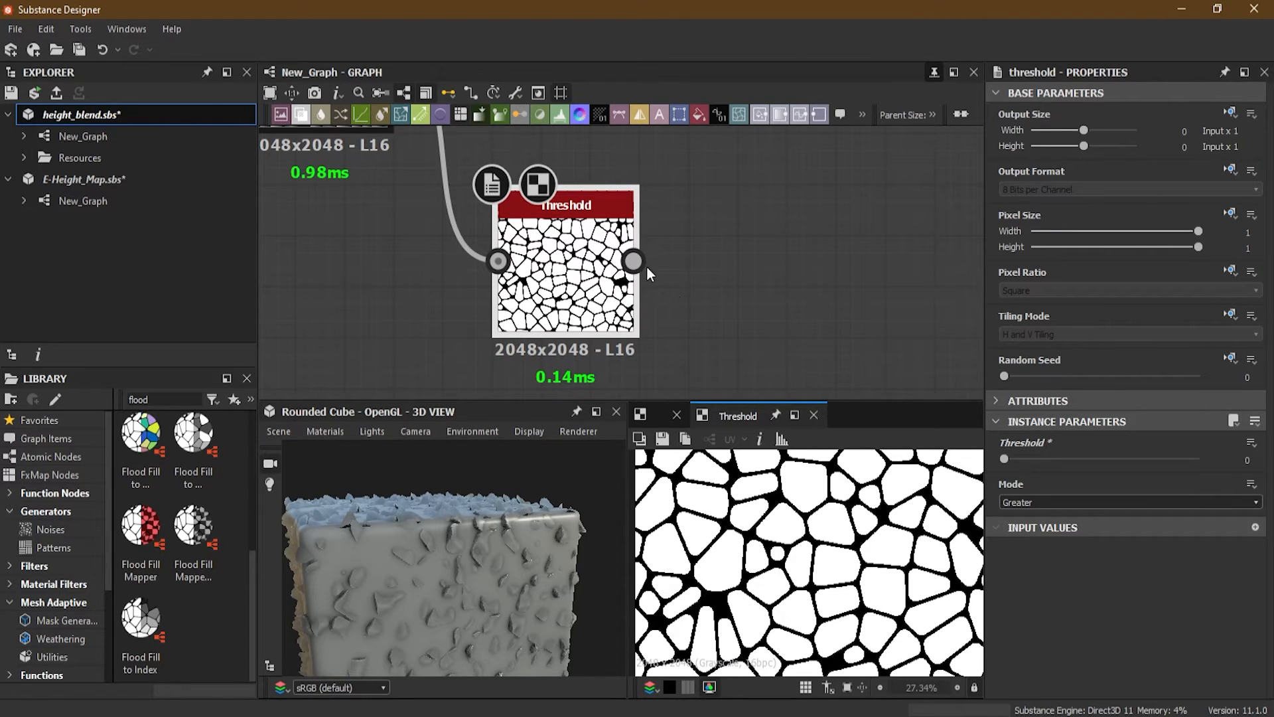
pyautogui.moveTo(634, 261); pyautogui.dragTo(750, 267)
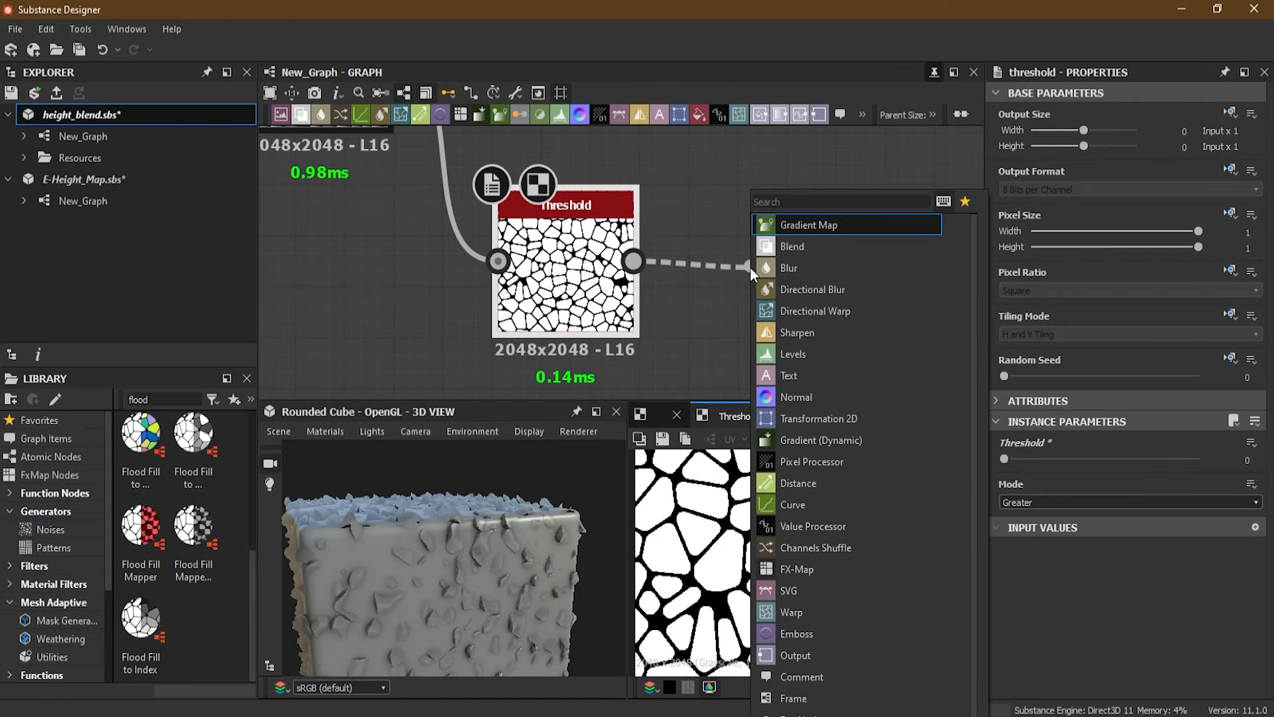
pyautogui.write('invert')
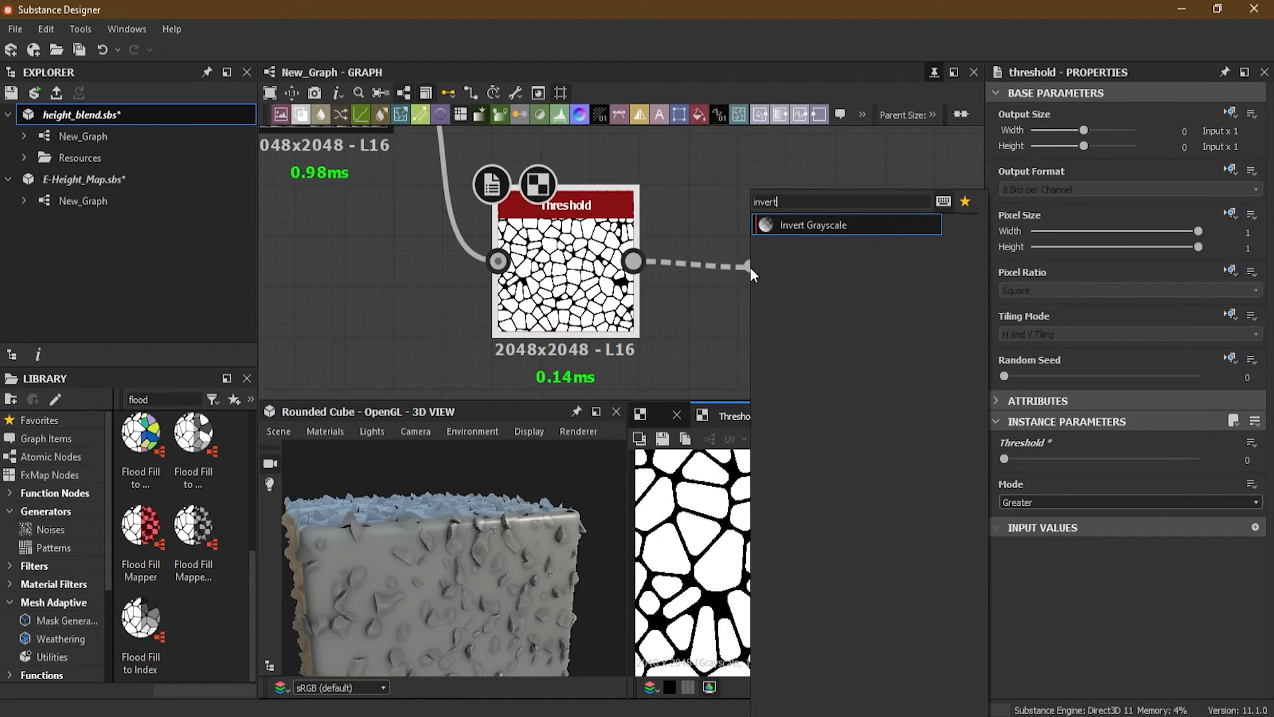
pyautogui.press('Return')
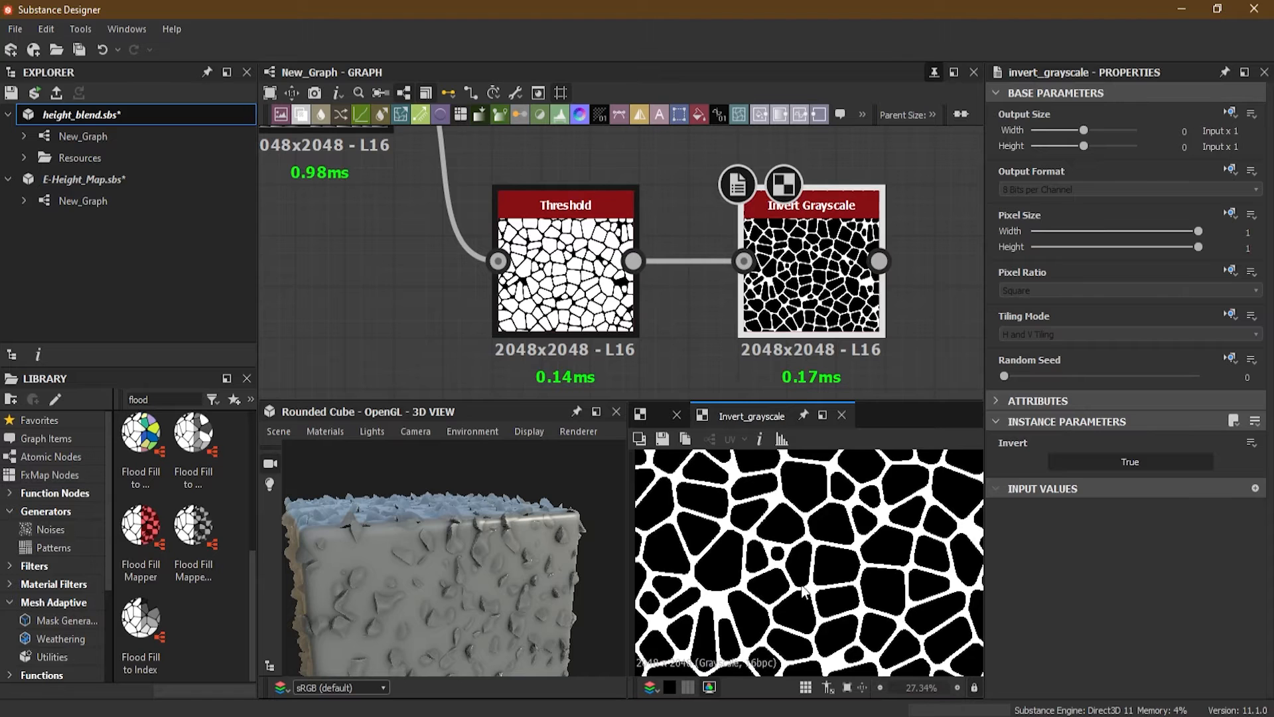
# - Move the final Blend node farther from the stone Blend and connect the Invert Grayscale output to its Opacity input
pyautogui.scroll(-4, 732, 287)
pyautogui.moveTo(732, 286); pyautogui.dragTo(597, 305, button='middle')
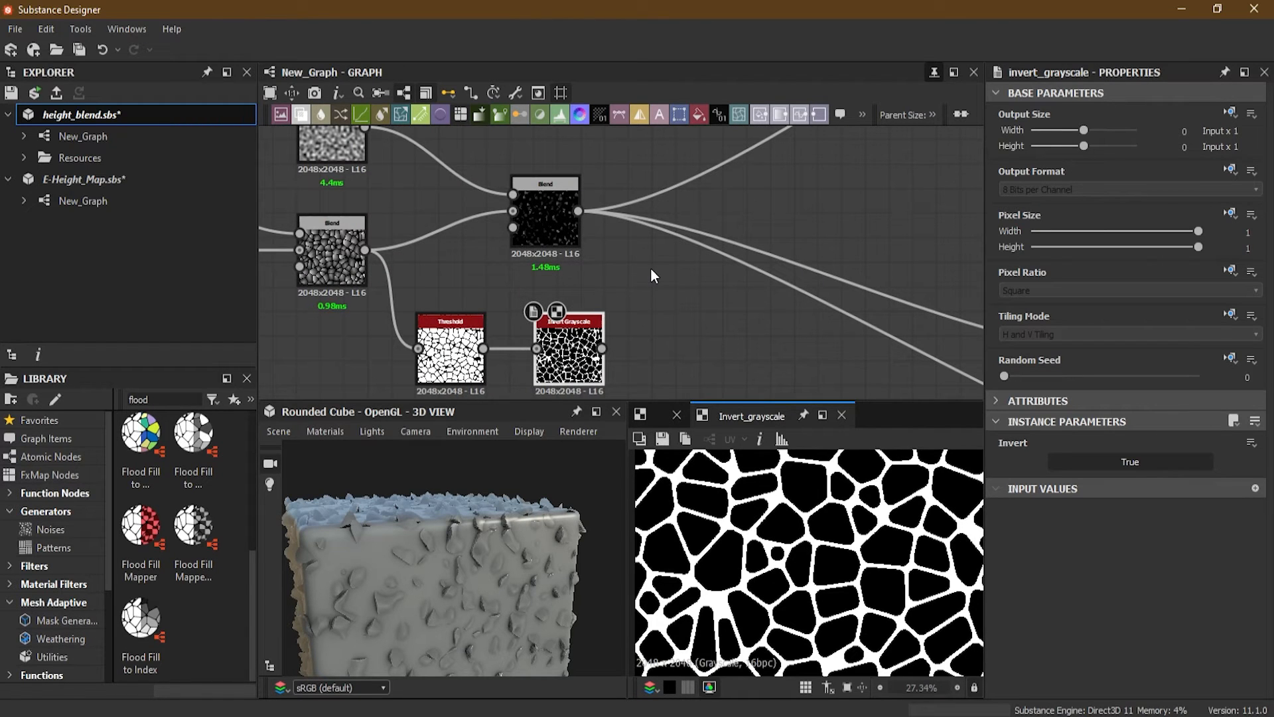
pyautogui.moveTo(547, 226); pyautogui.dragTo(776, 263)
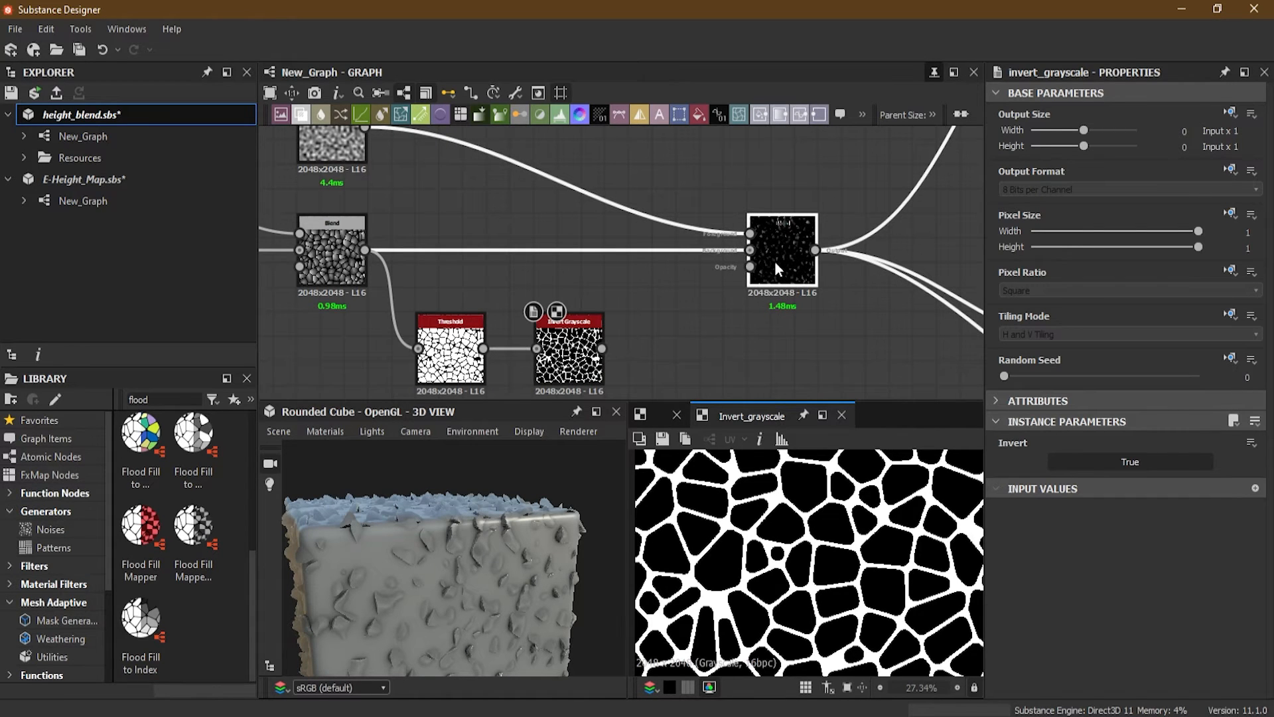
pyautogui.scroll(1, 656, 273)
pyautogui.scroll(-2, 676, 251)
pyautogui.moveTo(534, 220); pyautogui.dragTo(566, 280, button='middle')
pyautogui.moveTo(693, 324); pyautogui.dragTo(656, 267, button='middle')
pyautogui.scroll(5, 651, 292)
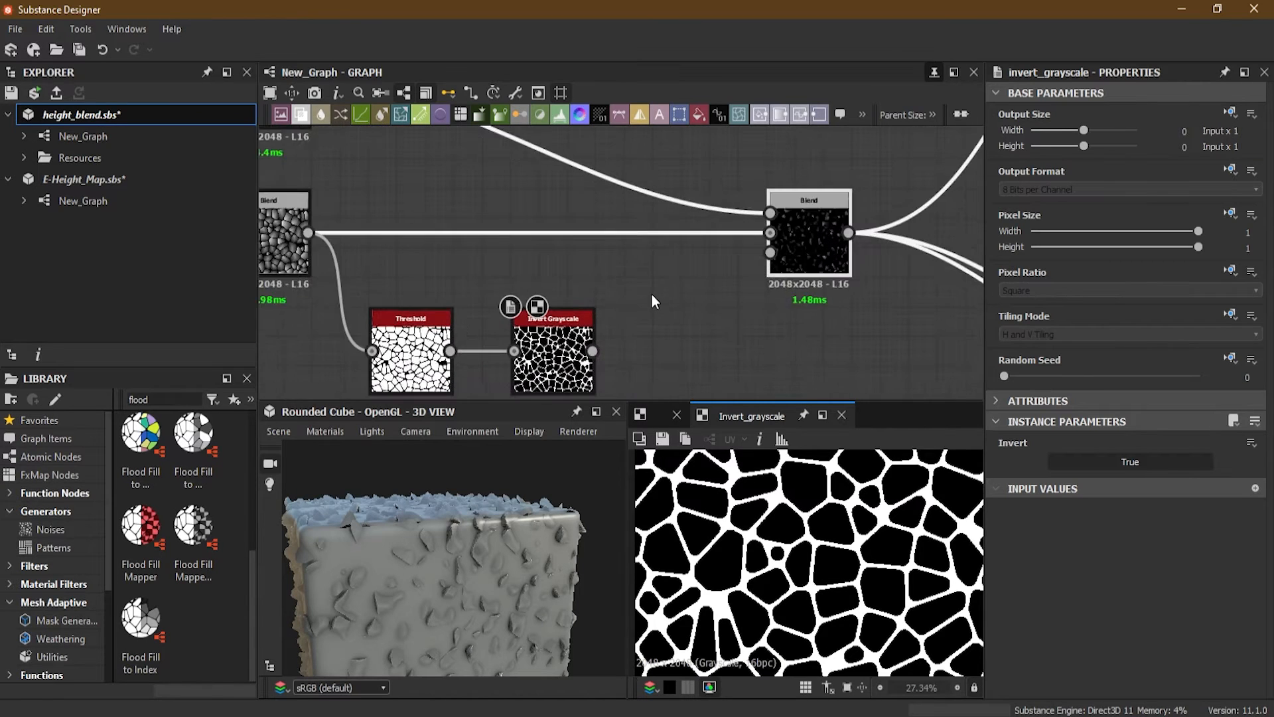
pyautogui.moveTo(568, 293); pyautogui.dragTo(454, 361, button='middle')
pyautogui.moveTo(420, 367); pyautogui.dragTo(714, 216)
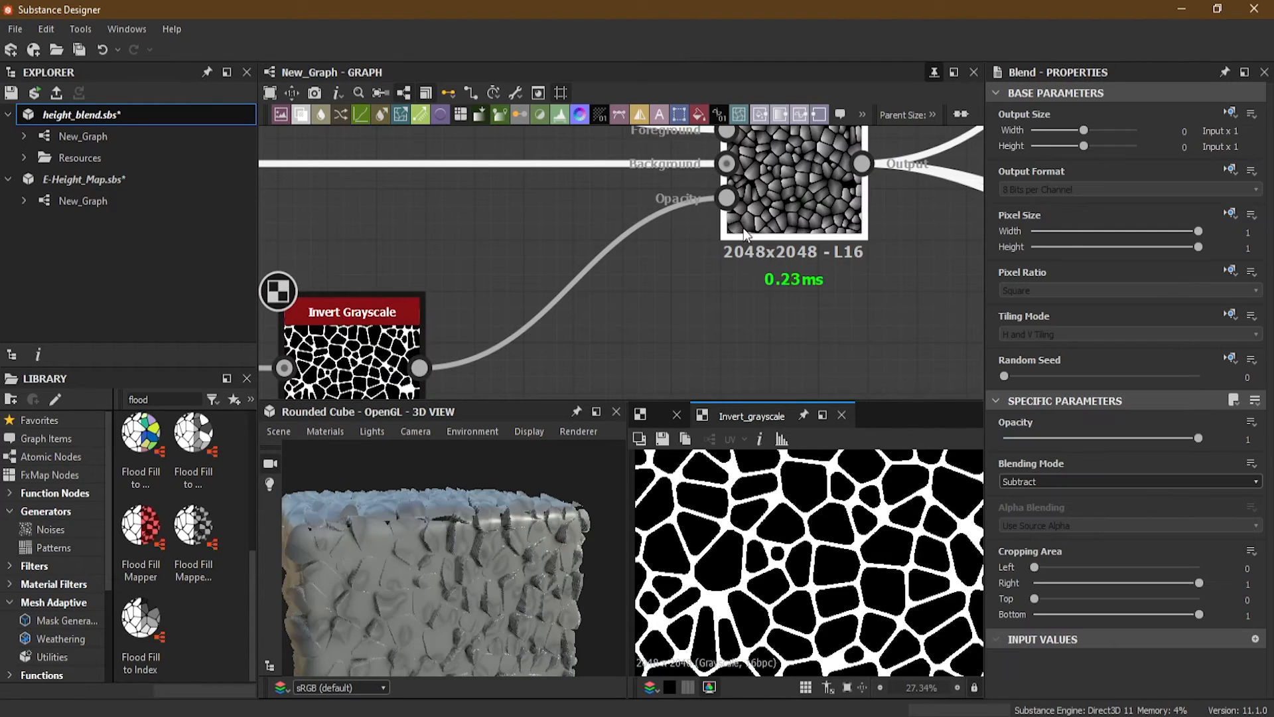
# - Change the final Blend's blending mode to Min (Darken)
pyautogui.moveTo(443, 613); pyautogui.dragTo(445, 559)
pyautogui.moveTo(652, 158); pyautogui.dragTo(707, 247, button='middle')
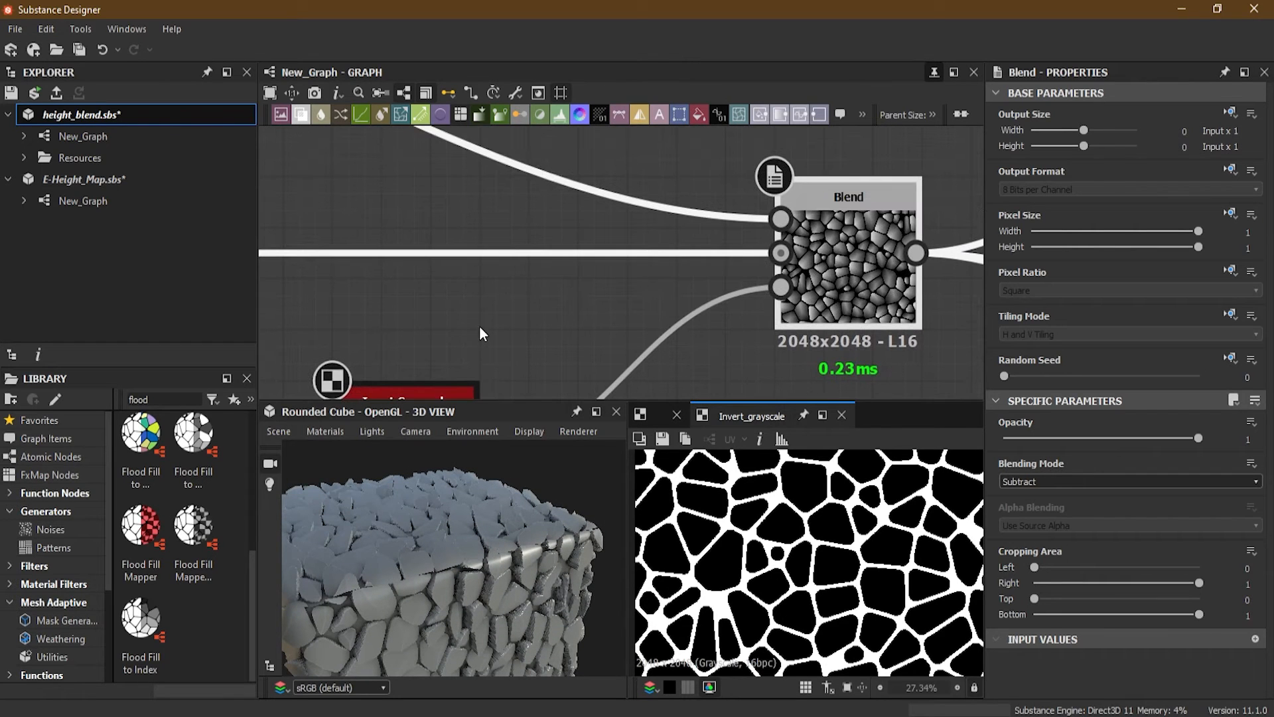
pyautogui.scroll(-4, 783, 249)
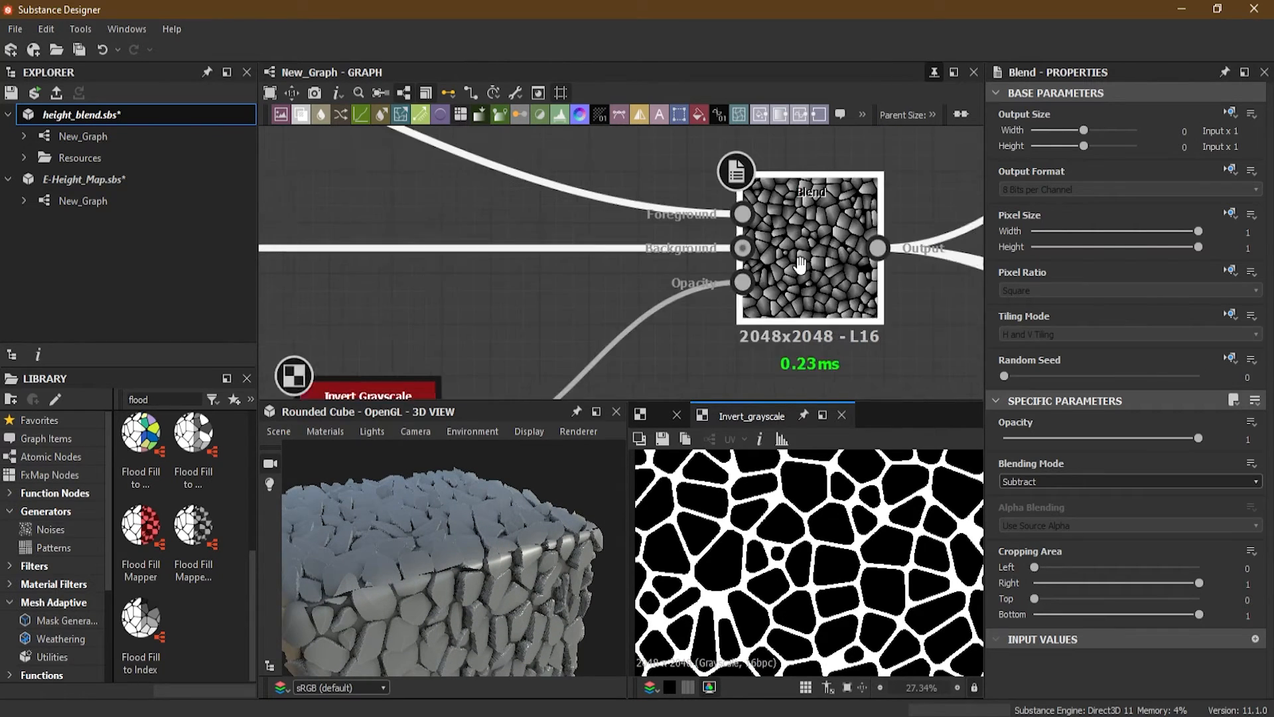
pyautogui.scroll(-2, 733, 260)
pyautogui.scroll(3, 732, 265)
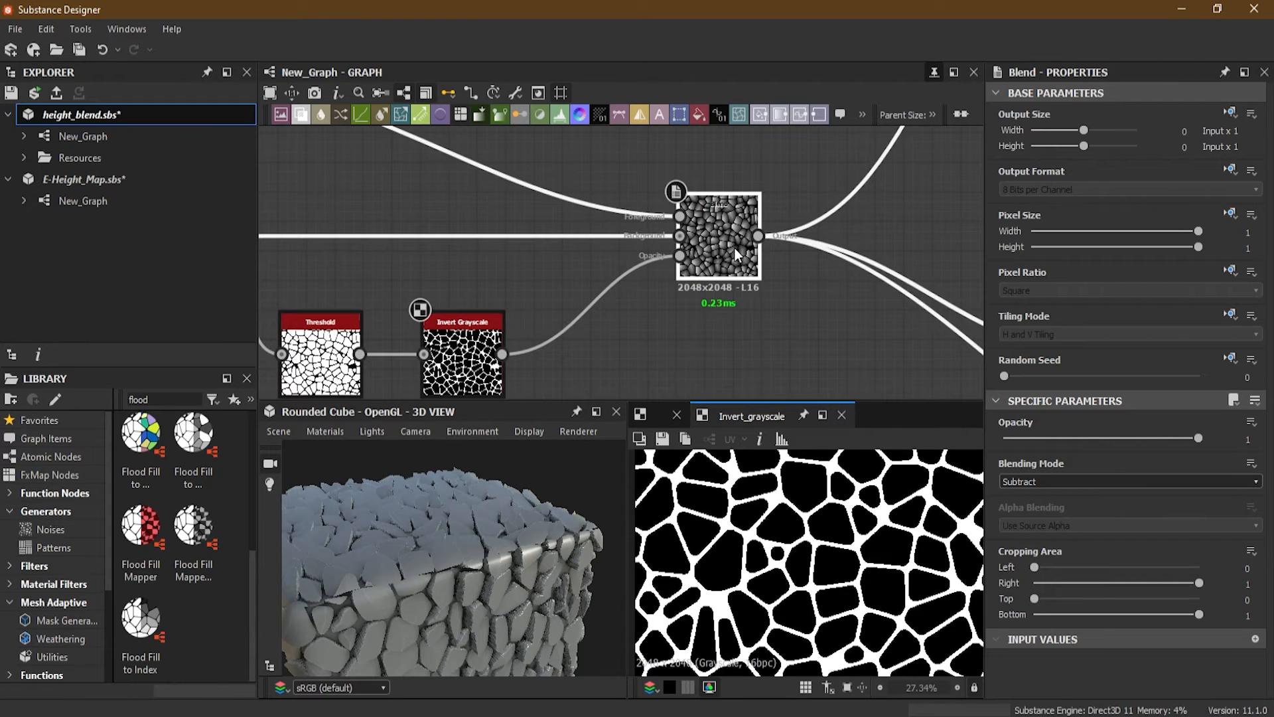
pyautogui.doubleClick(735, 245)
pyautogui.click(1049, 482)
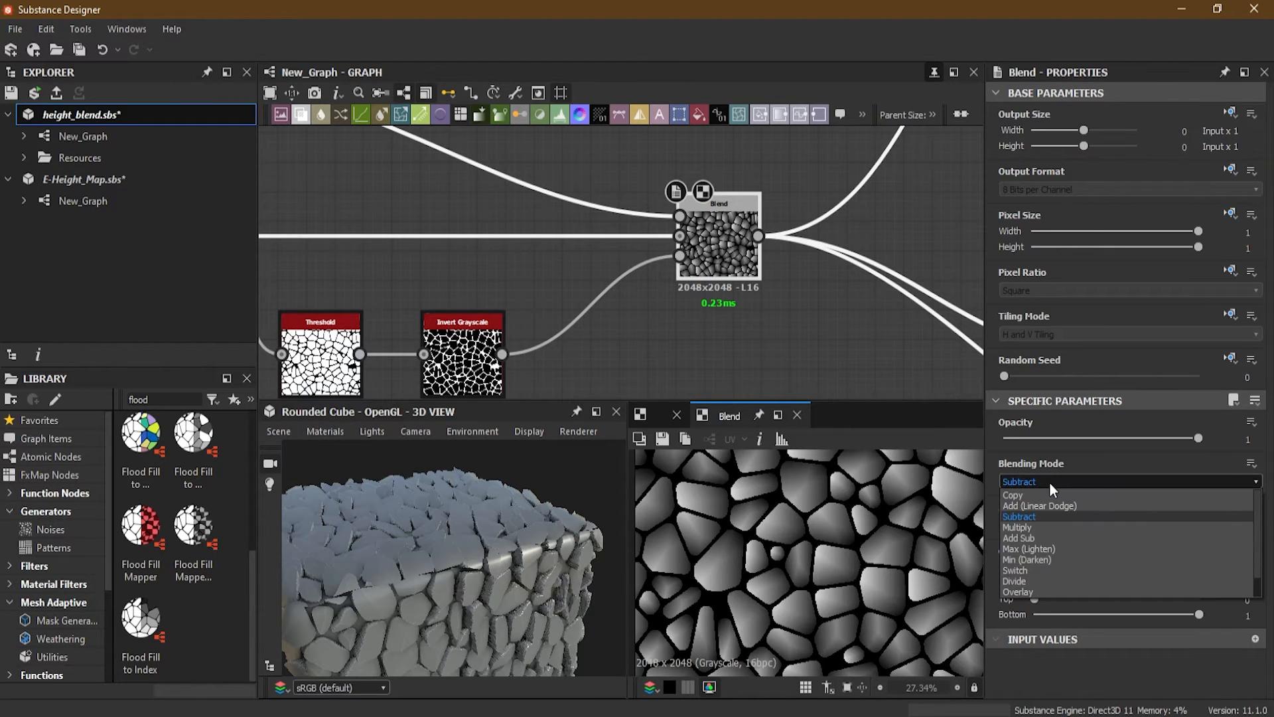
pyautogui.click(1061, 557)
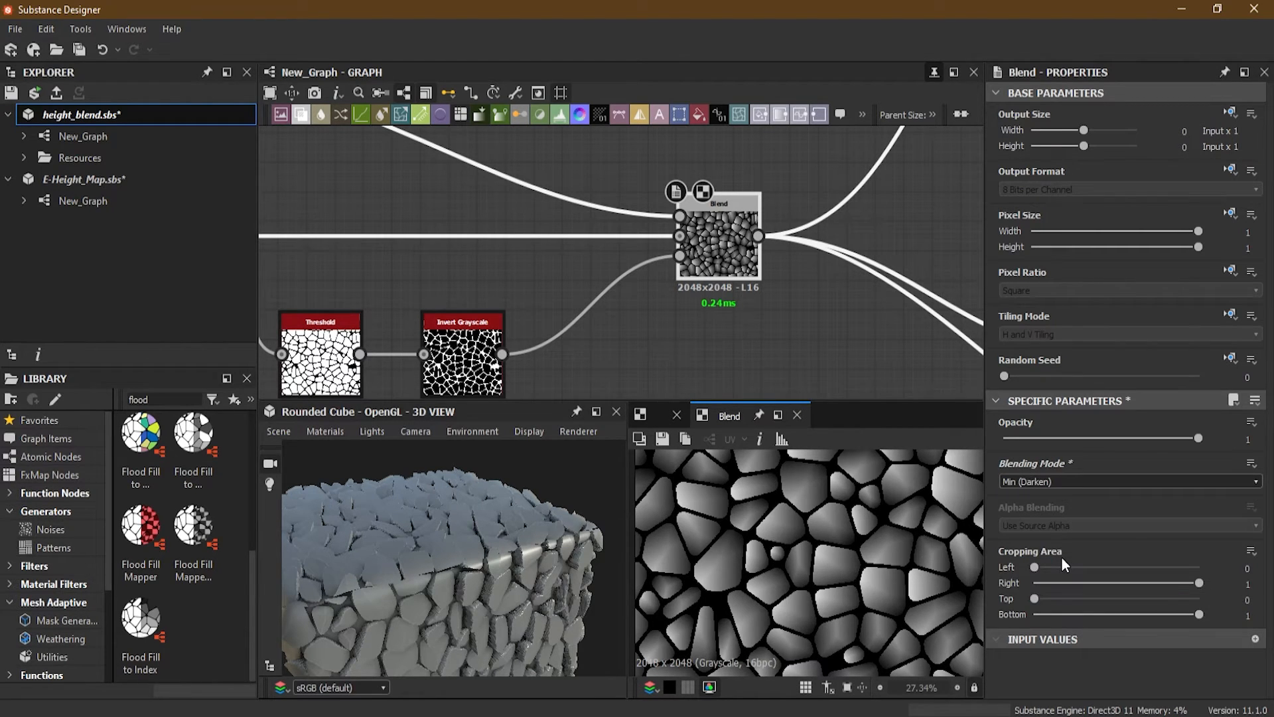
# - Examine the masked stone displacement on the cube up close alongside the final Blend in the graph
pyautogui.moveTo(488, 579)
pyautogui.mouseDown()
pyautogui.moveTo(467, 536)
pyautogui.moveTo(492, 583)
pyautogui.mouseUp()
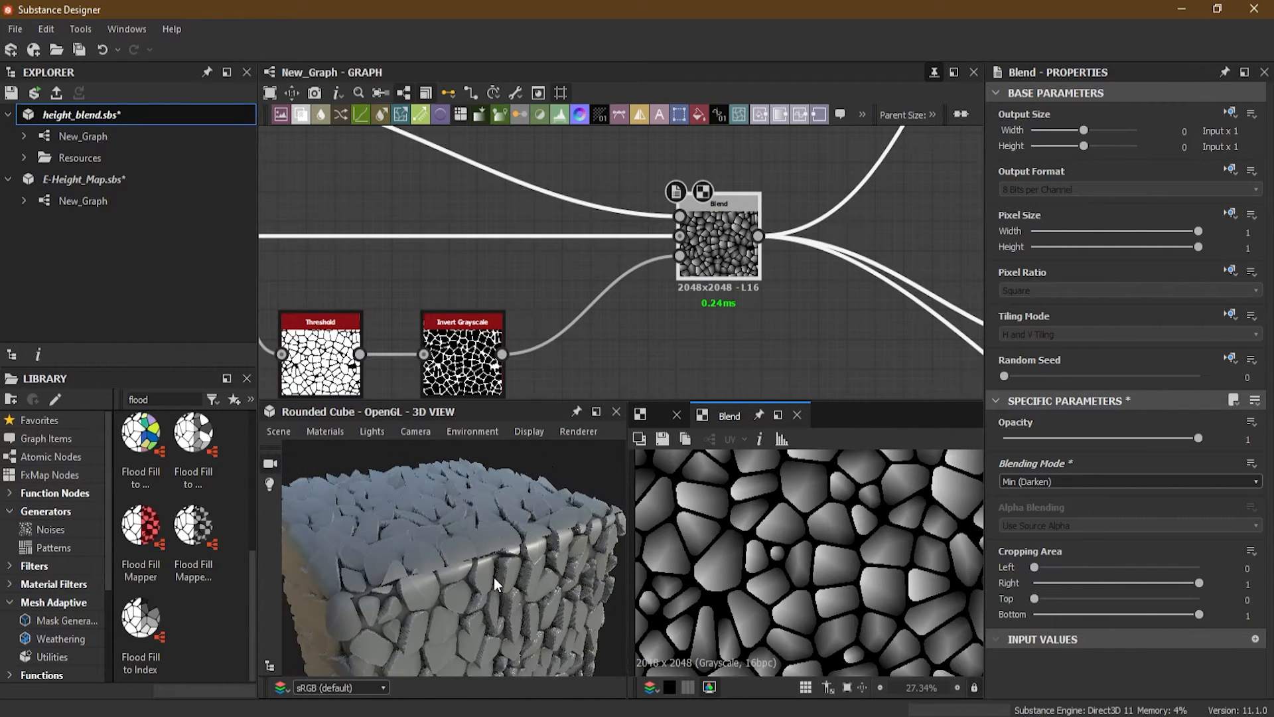
pyautogui.moveTo(666, 311); pyautogui.dragTo(729, 396, button='middle')
pyautogui.scroll(-1, 624, 294)
pyautogui.scroll(-1, 623, 292)
pyautogui.moveTo(611, 272); pyautogui.dragTo(499, 264, button='middle')
pyautogui.scroll(1, 581, 244)
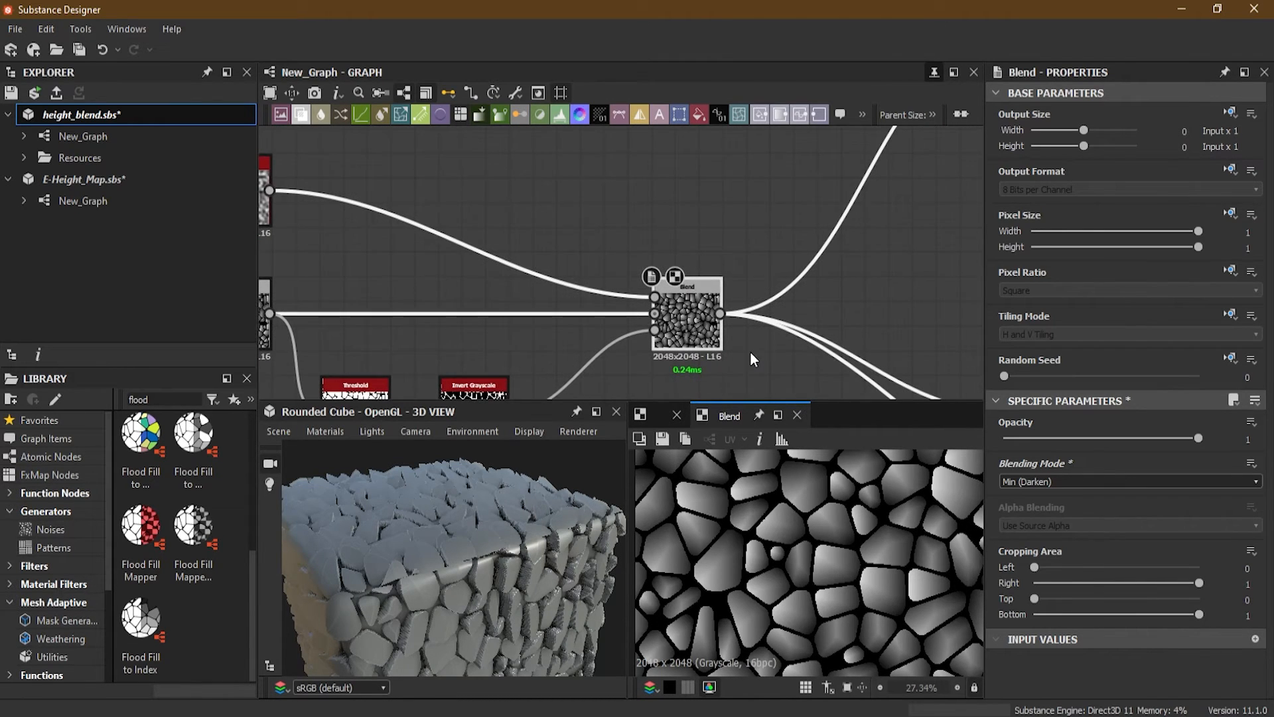
pyautogui.scroll(2, 749, 351)
pyautogui.scroll(-2, 504, 586)
pyautogui.moveTo(499, 590); pyautogui.dragTo(474, 578)
pyautogui.scroll(5, 474, 583)
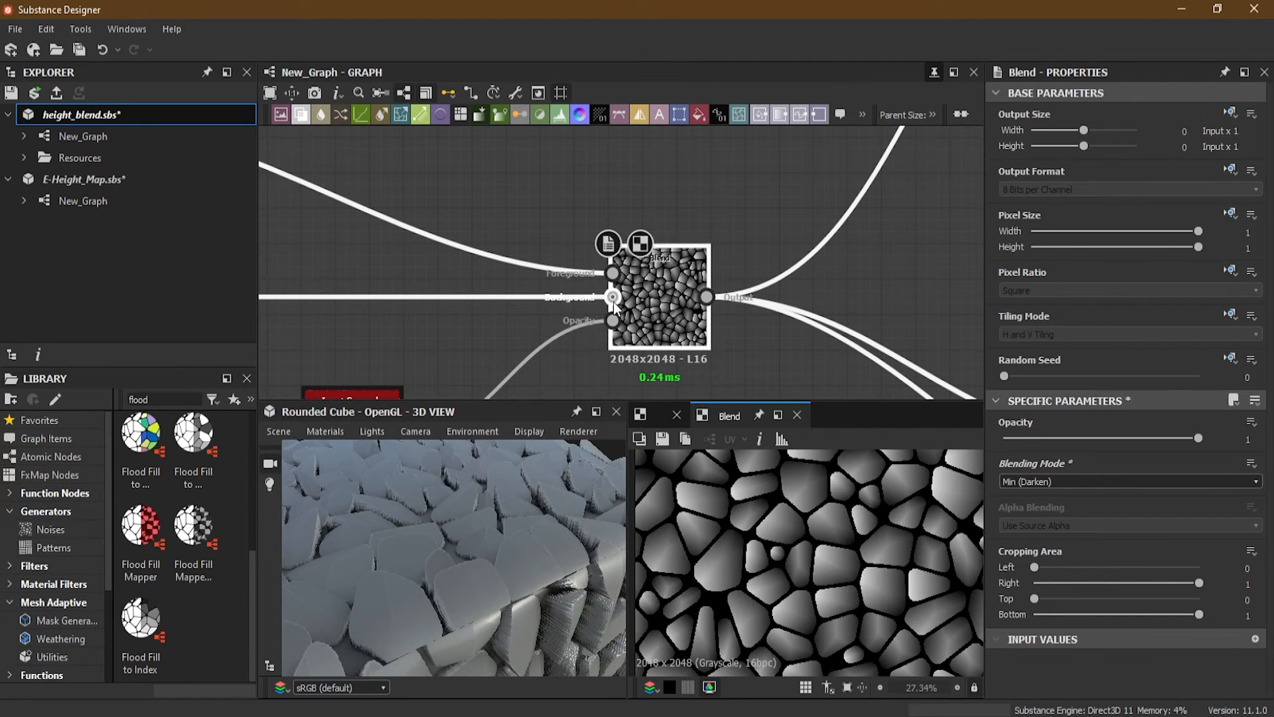
# - Review the mask chain from the Threshold through Invert Grayscale to the final Blend's opacity
pyautogui.moveTo(573, 303); pyautogui.dragTo(651, 191, button='middle')
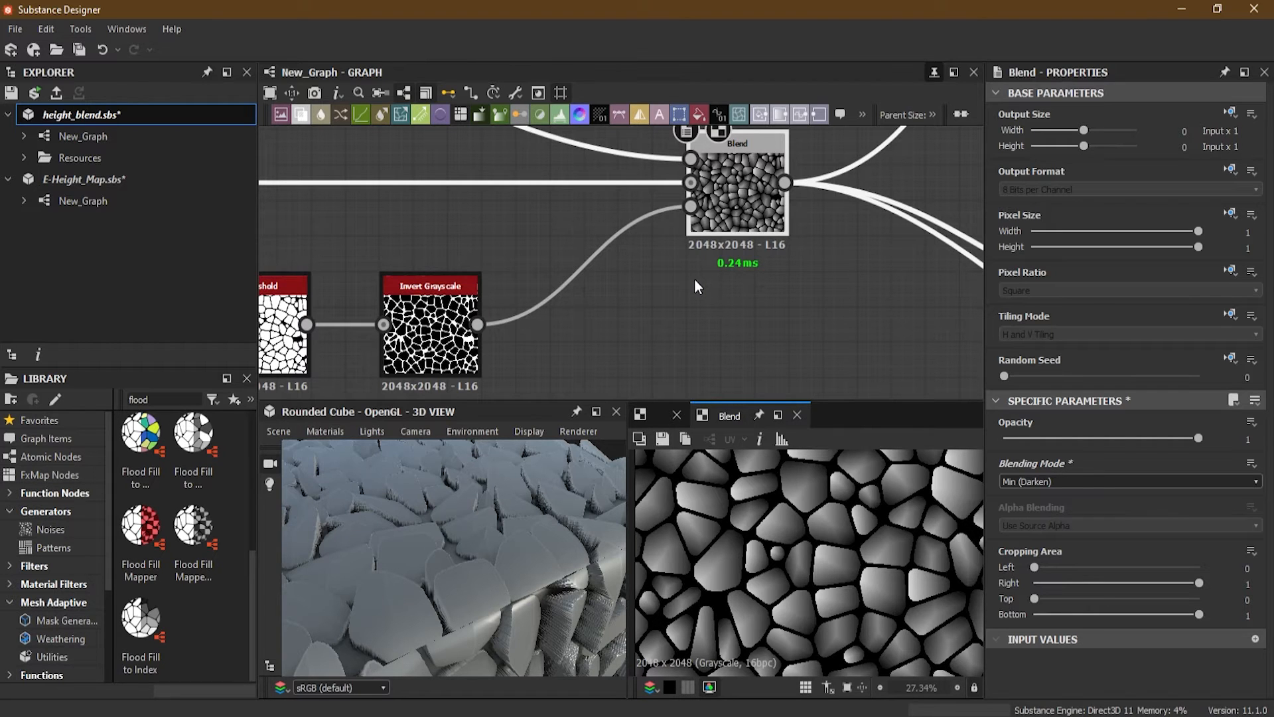
pyautogui.scroll(-3, 694, 278)
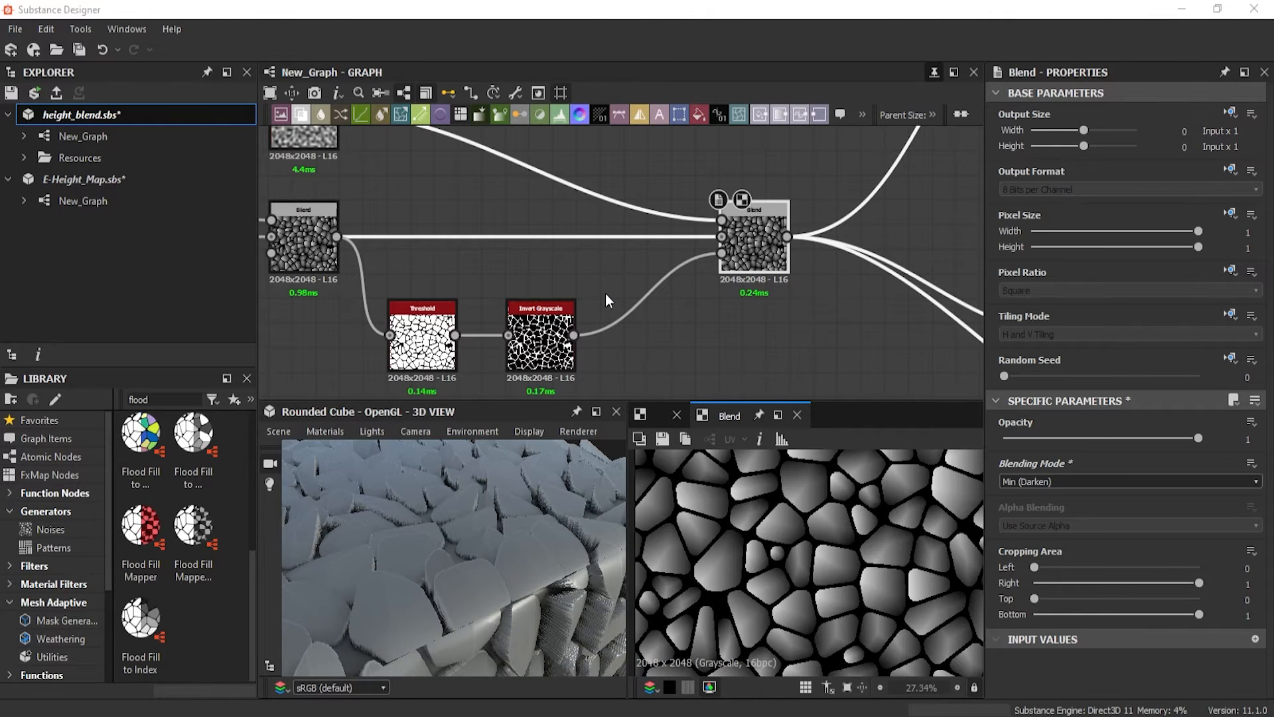
pyautogui.scroll(-2, 603, 298)
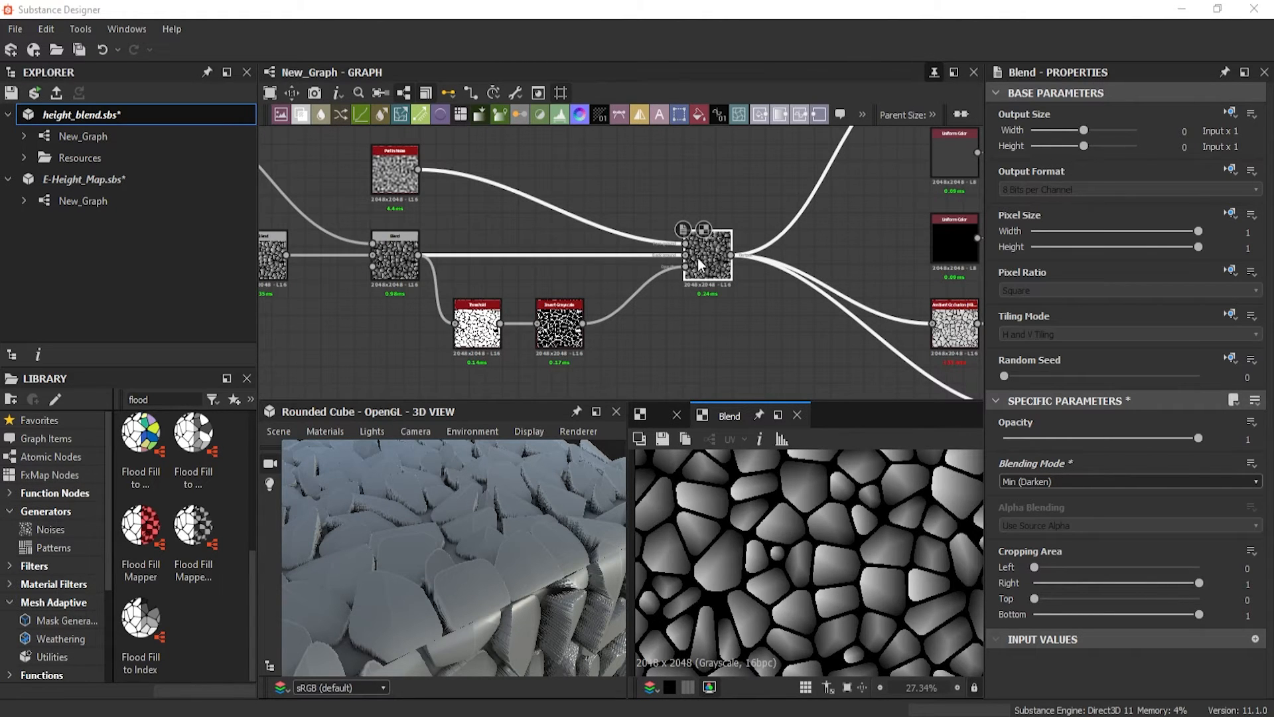
pyautogui.moveTo(573, 230); pyautogui.dragTo(612, 251, button='middle')
pyautogui.click(505, 351)
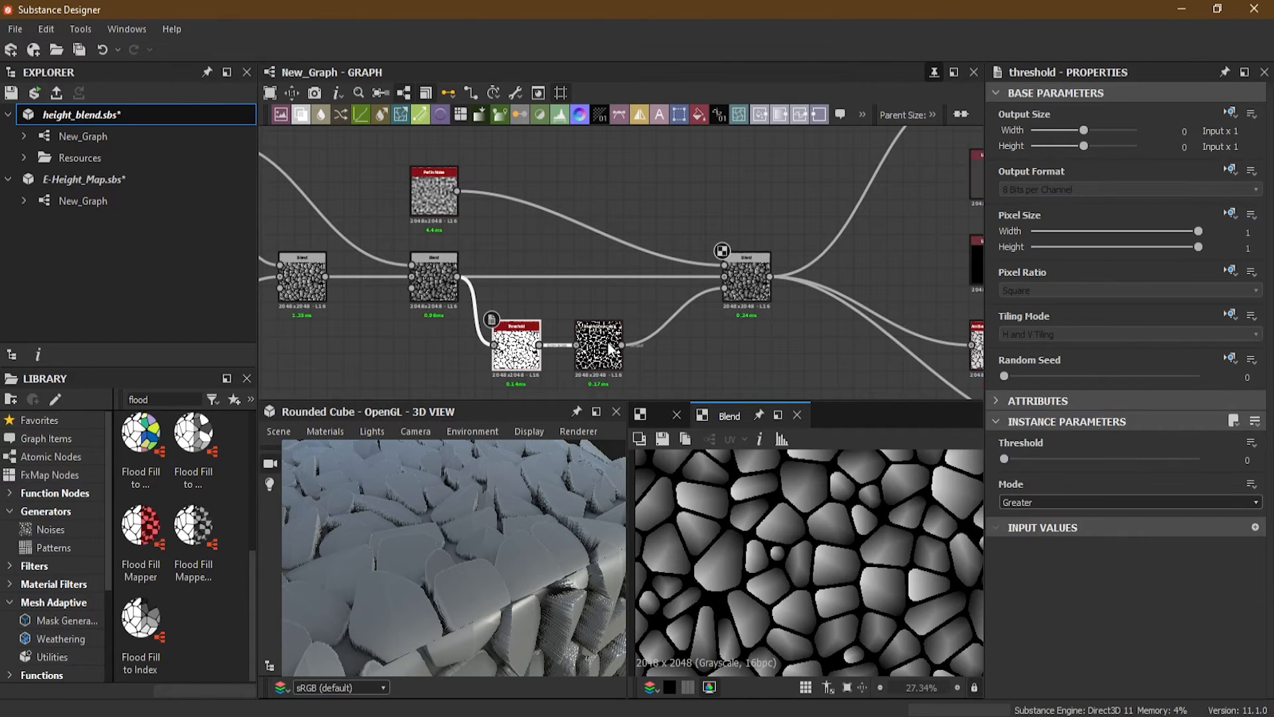
pyautogui.click(607, 345)
pyautogui.click(734, 337)
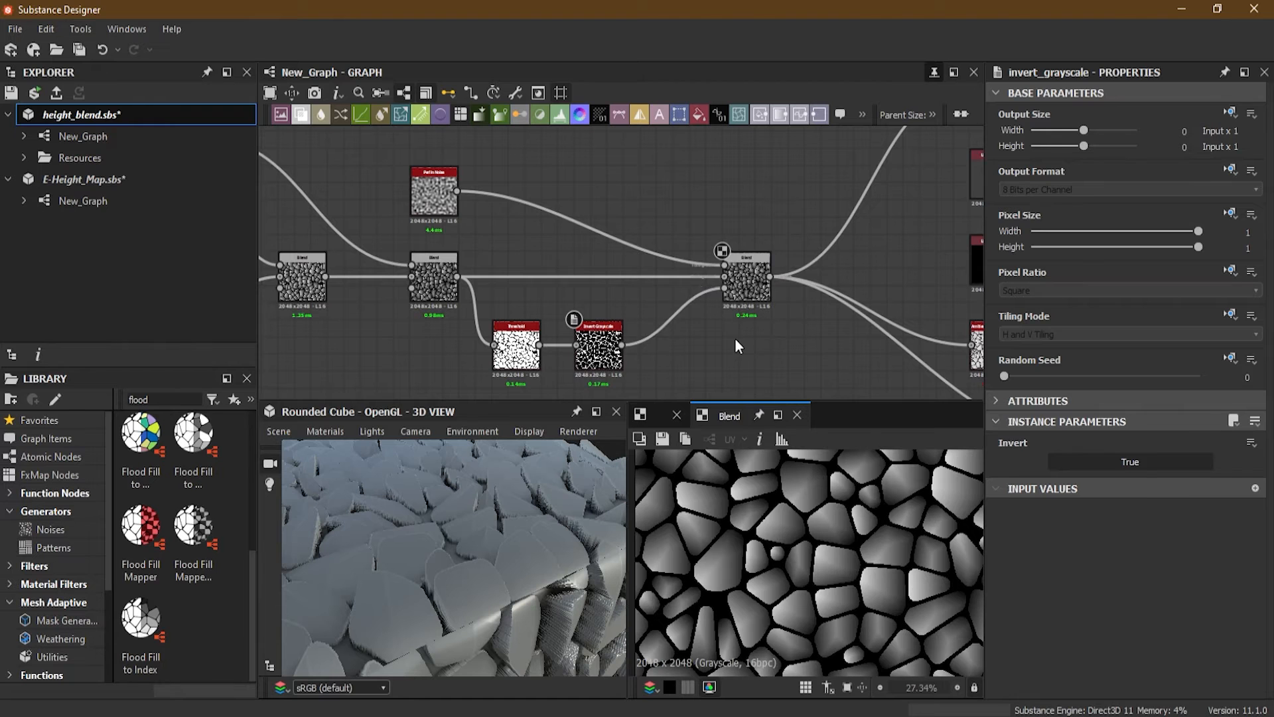
# - Add a Height Blend node and transfer all of the final Blend's output connections to its Blended Height output
pyautogui.moveTo(614, 198); pyautogui.dragTo(626, 242, button='middle')
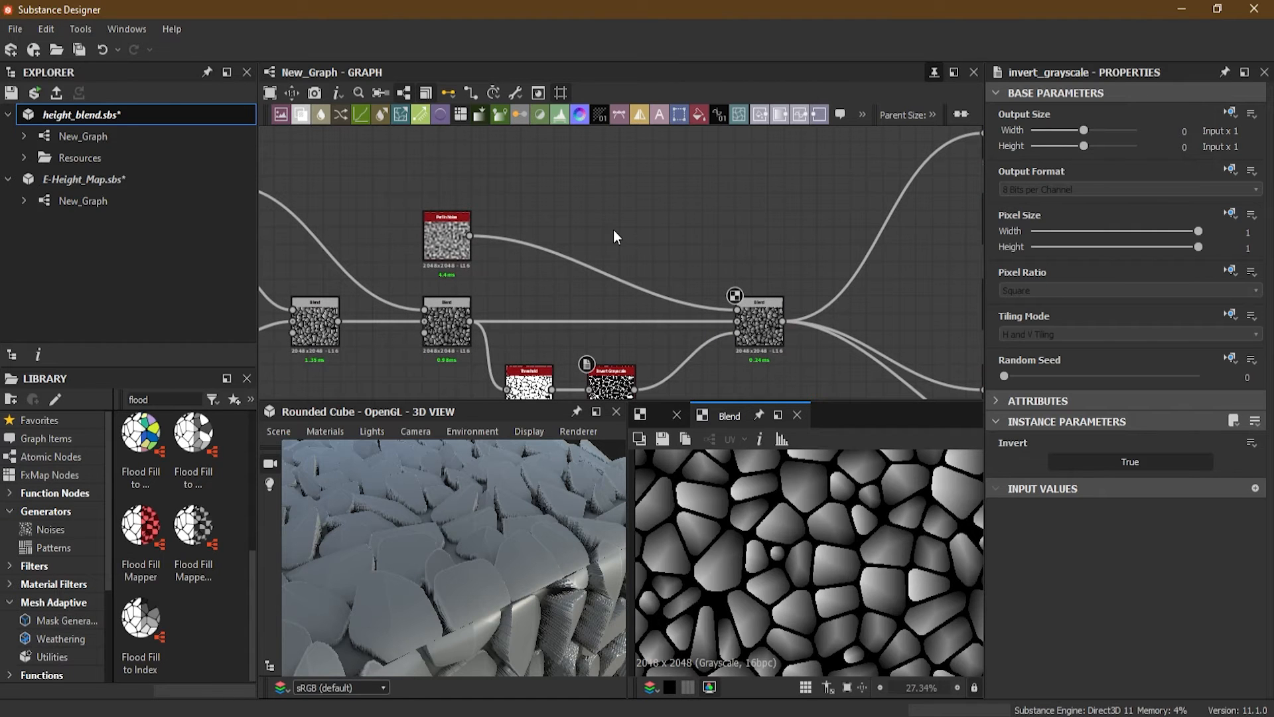
pyautogui.press('space')
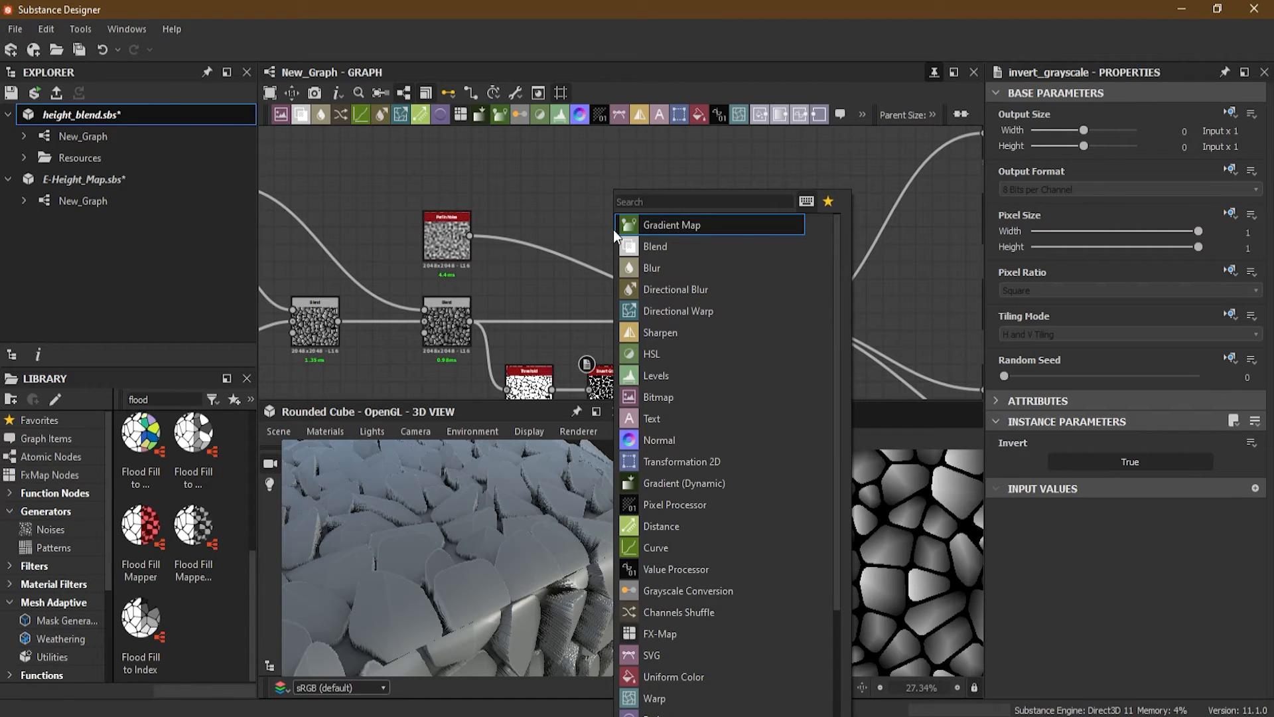
pyautogui.write('heigh')
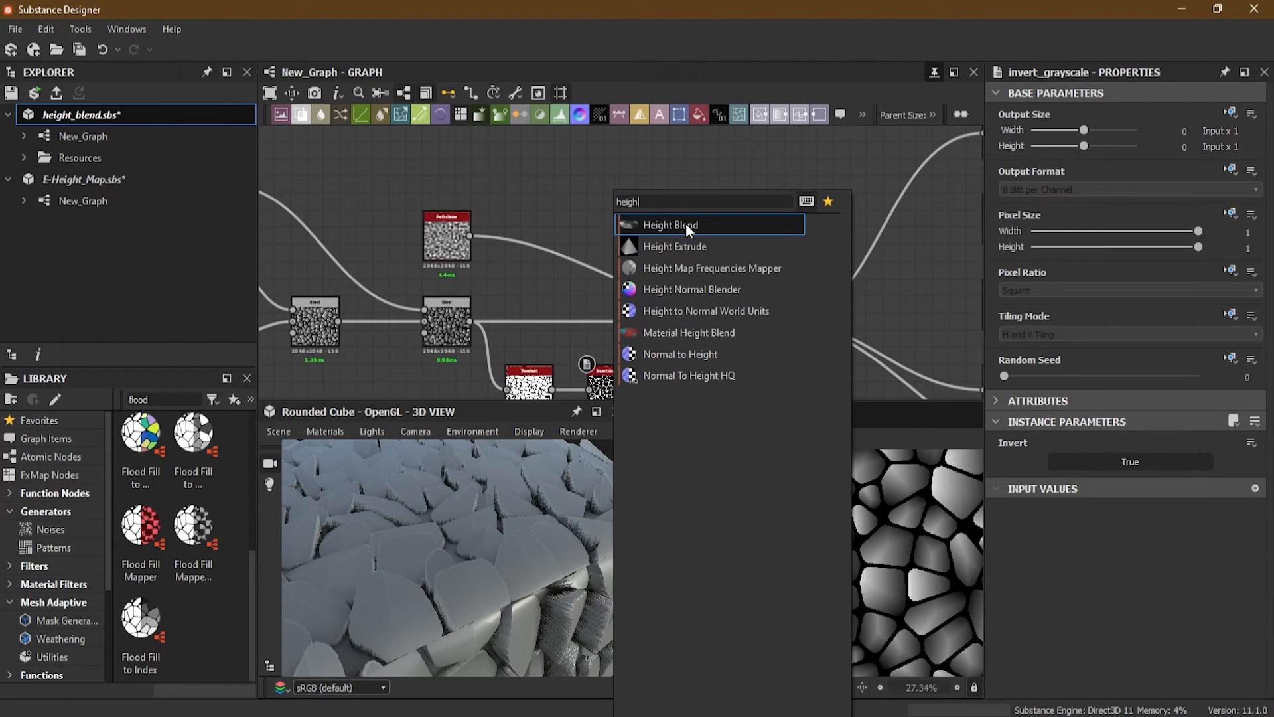
pyautogui.click(684, 224)
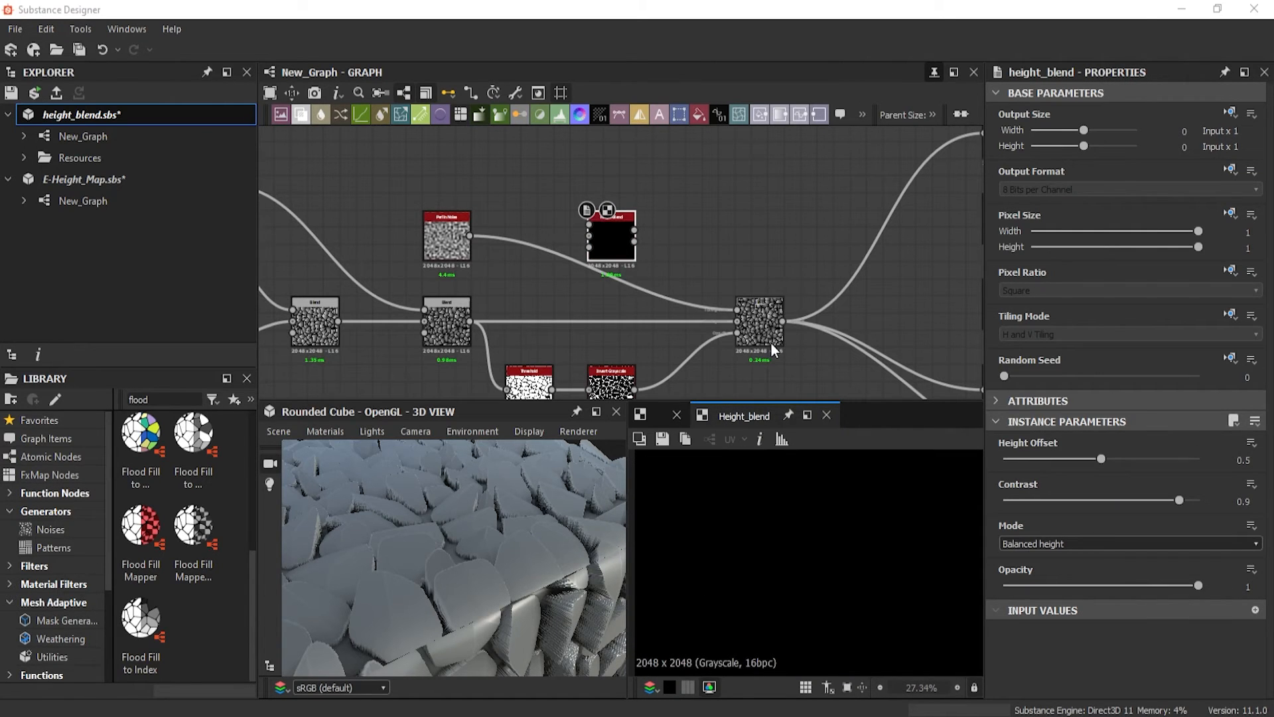
pyautogui.keyDown('shift'); pyautogui.moveTo(779, 321); pyautogui.dragTo(636, 229); pyautogui.keyUp('shift')
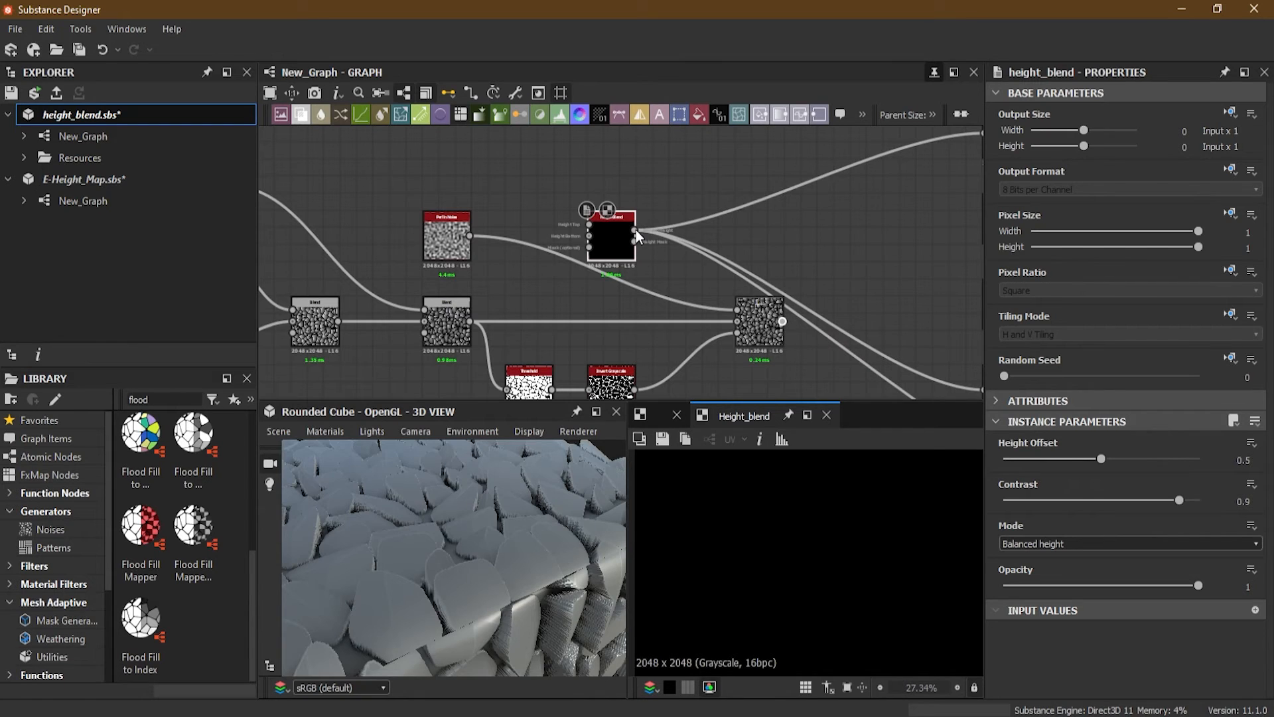
pyautogui.scroll(6, 636, 229)
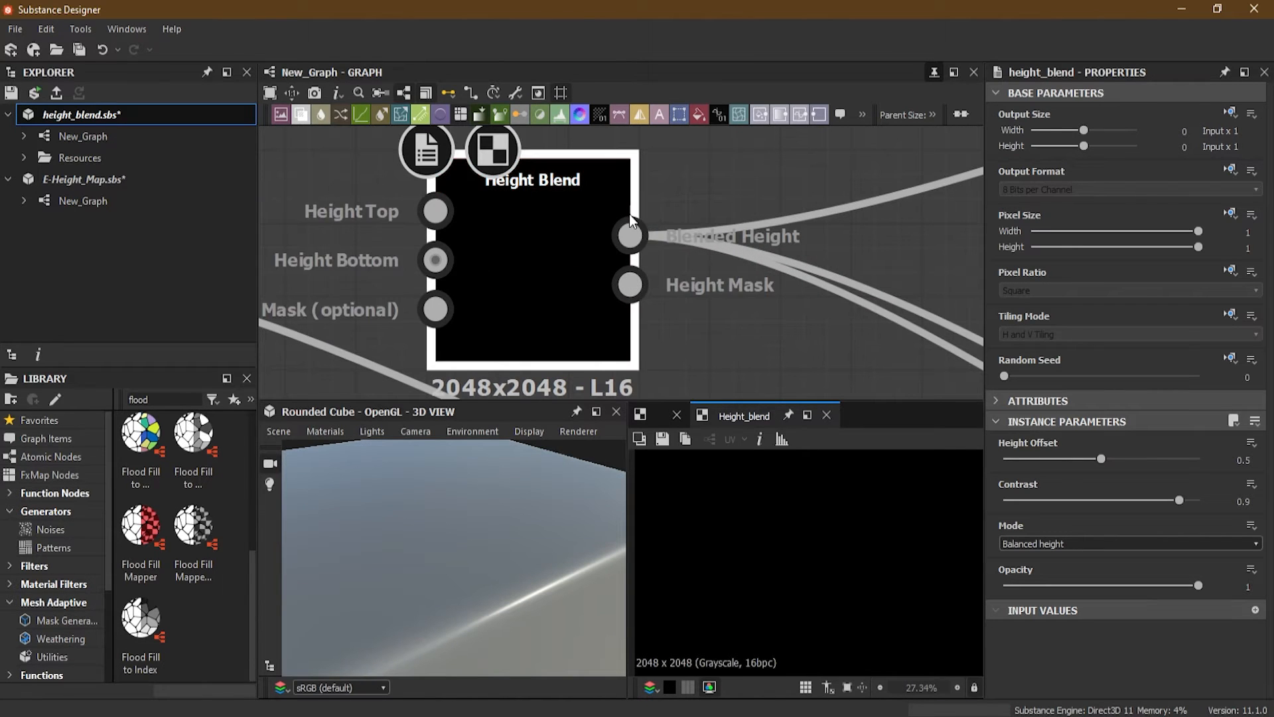
# - Delete the final Blend together with the Threshold and Invert Grayscale nodes that fed its mask
pyautogui.scroll(-6, 711, 311)
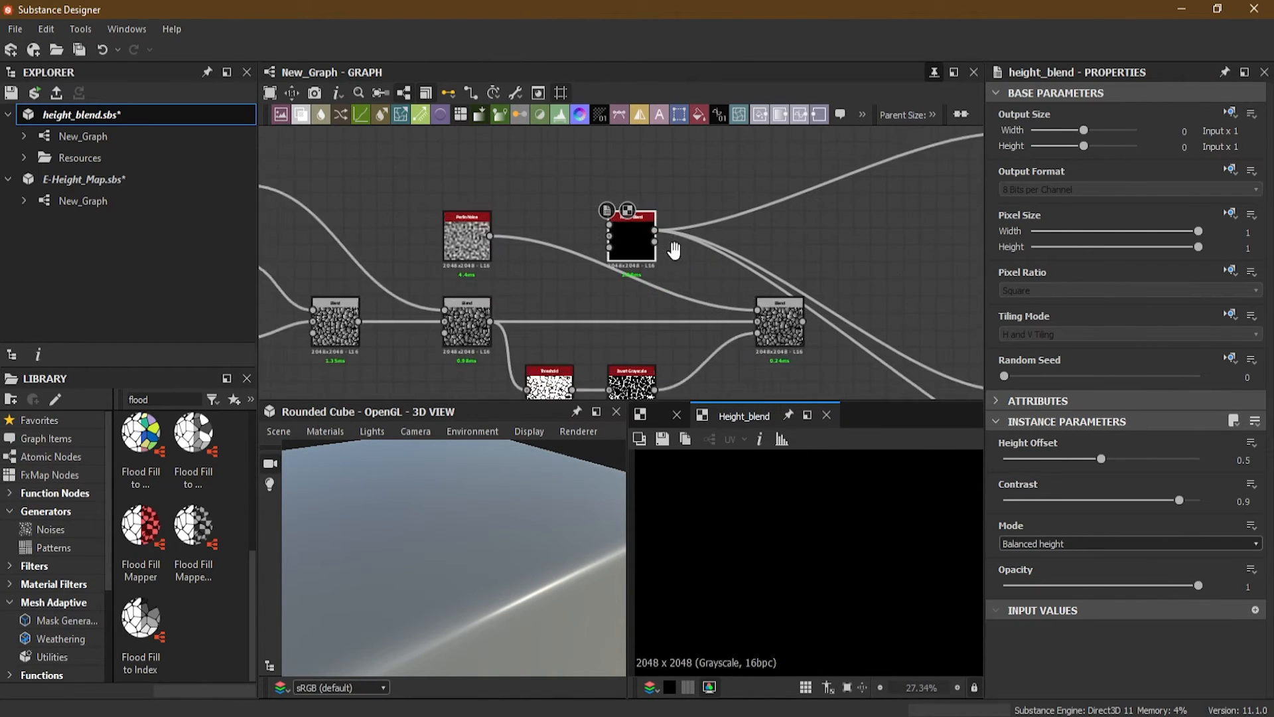
pyautogui.moveTo(754, 283); pyautogui.dragTo(514, 376)
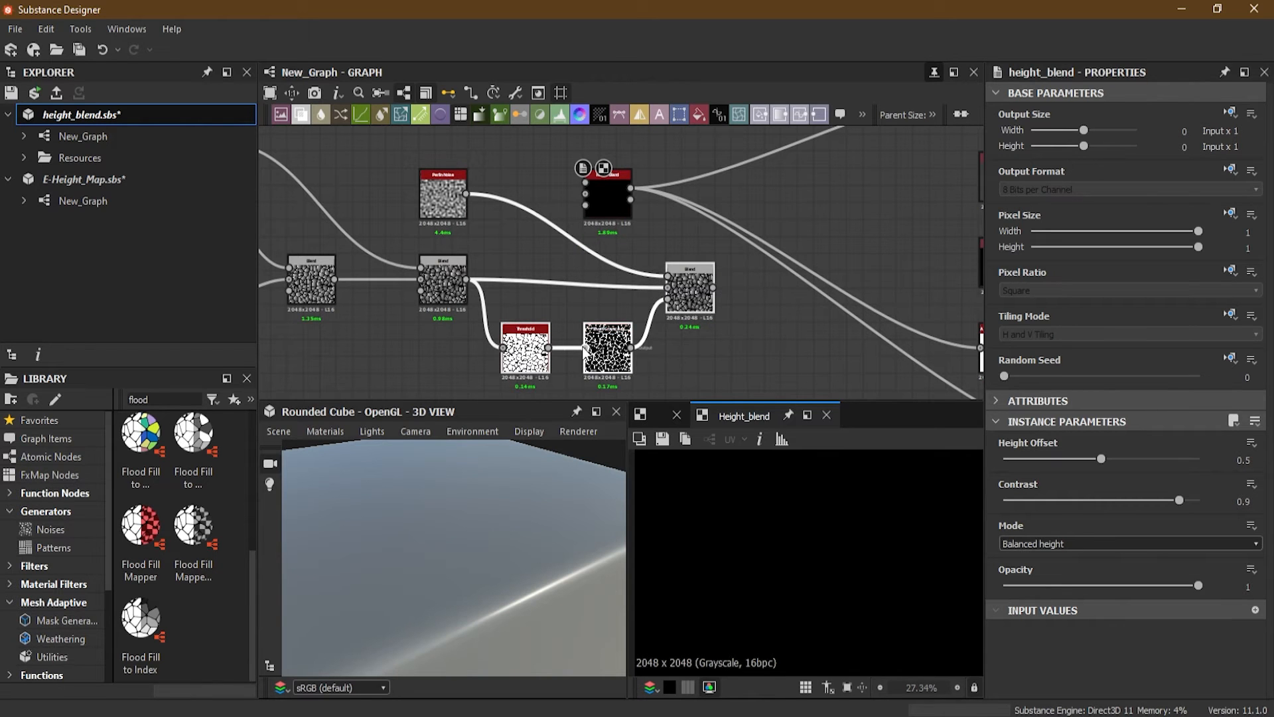
pyautogui.press('Delete')
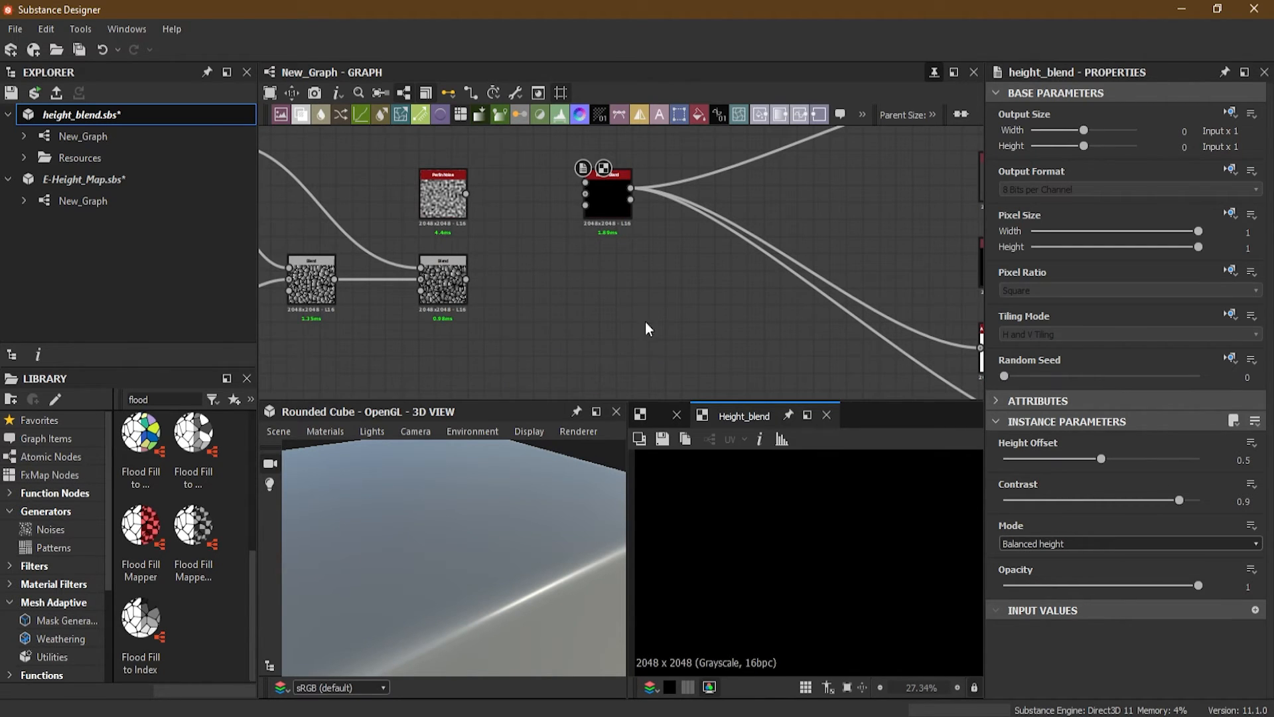
pyautogui.scroll(2, 456, 177)
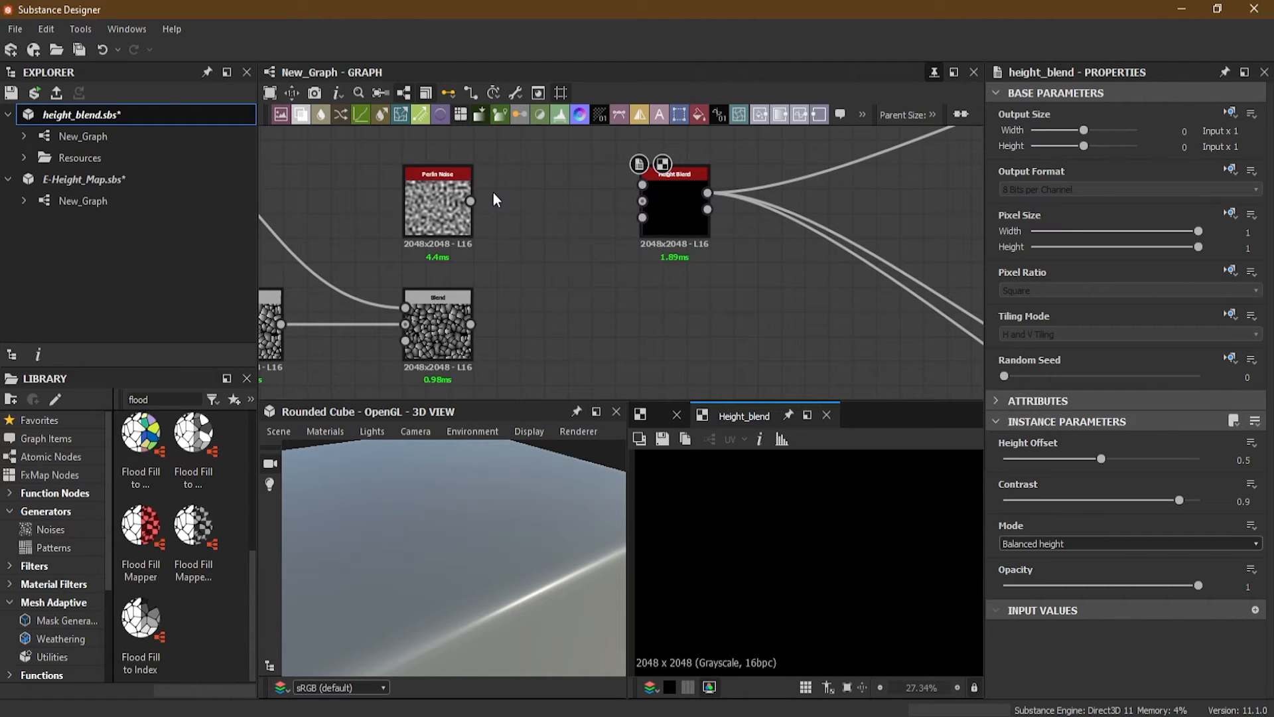
pyautogui.scroll(2, 421, 174)
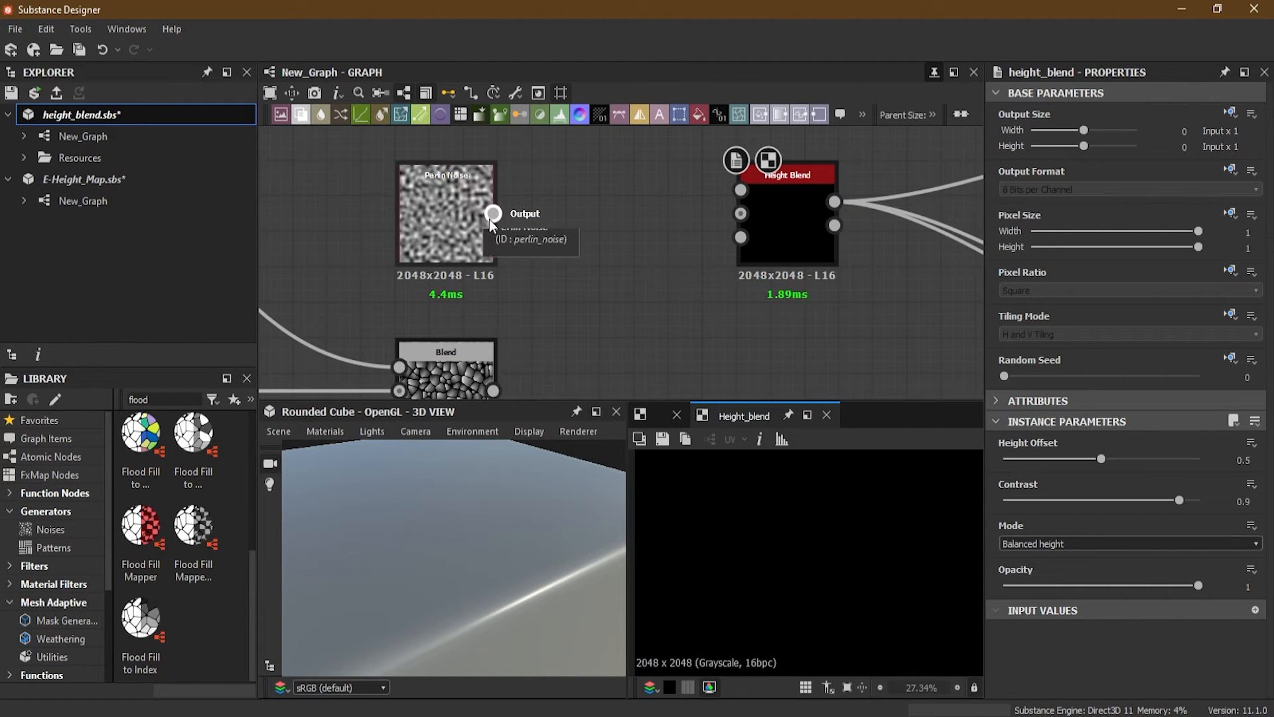
# - Connect the Perlin Noise to the Height Blend's Height Top input and the final stone Blend to its Height Bottom input
pyautogui.moveTo(492, 212); pyautogui.dragTo(742, 191)
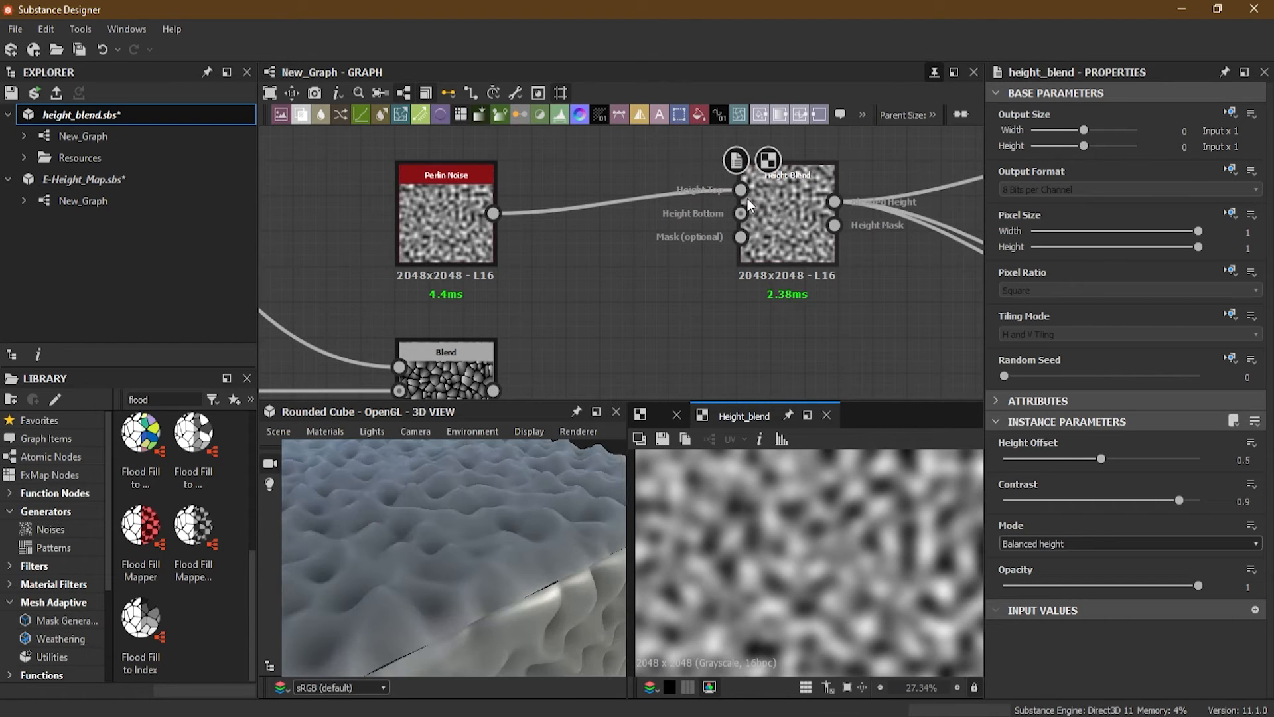
pyautogui.scroll(3, 747, 198)
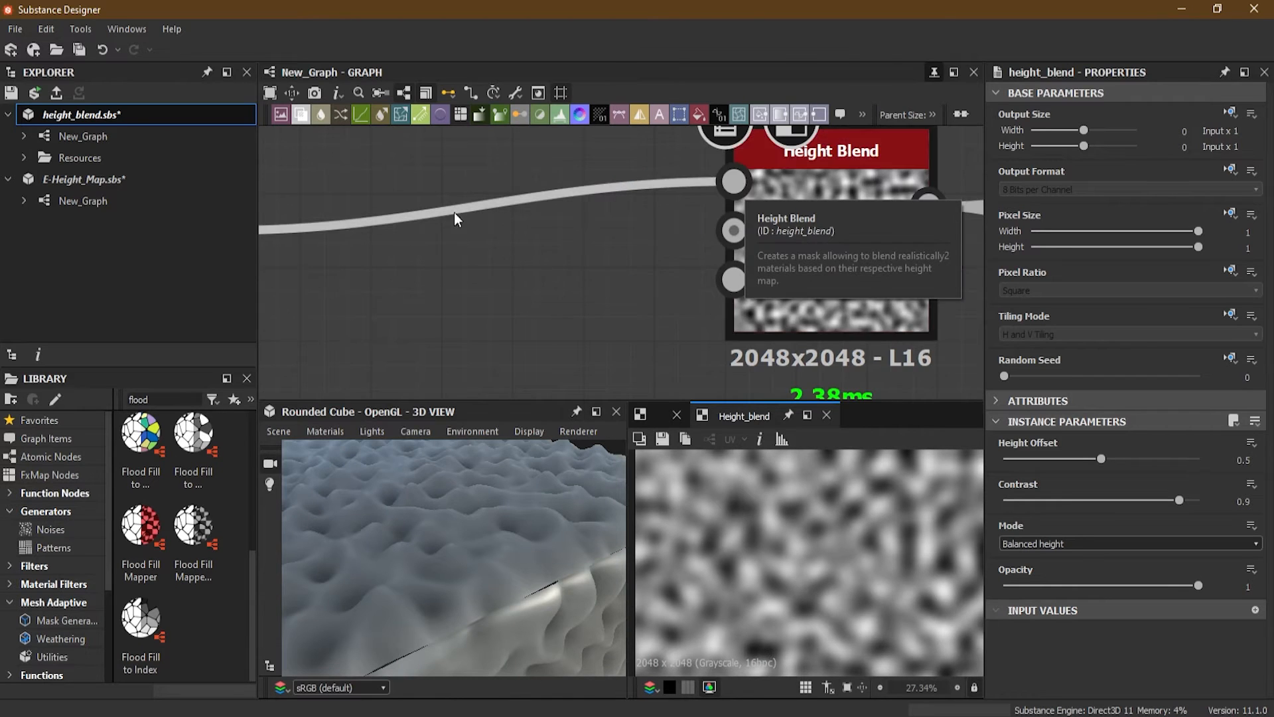
pyautogui.scroll(-3, 453, 212)
pyautogui.scroll(3, 367, 177)
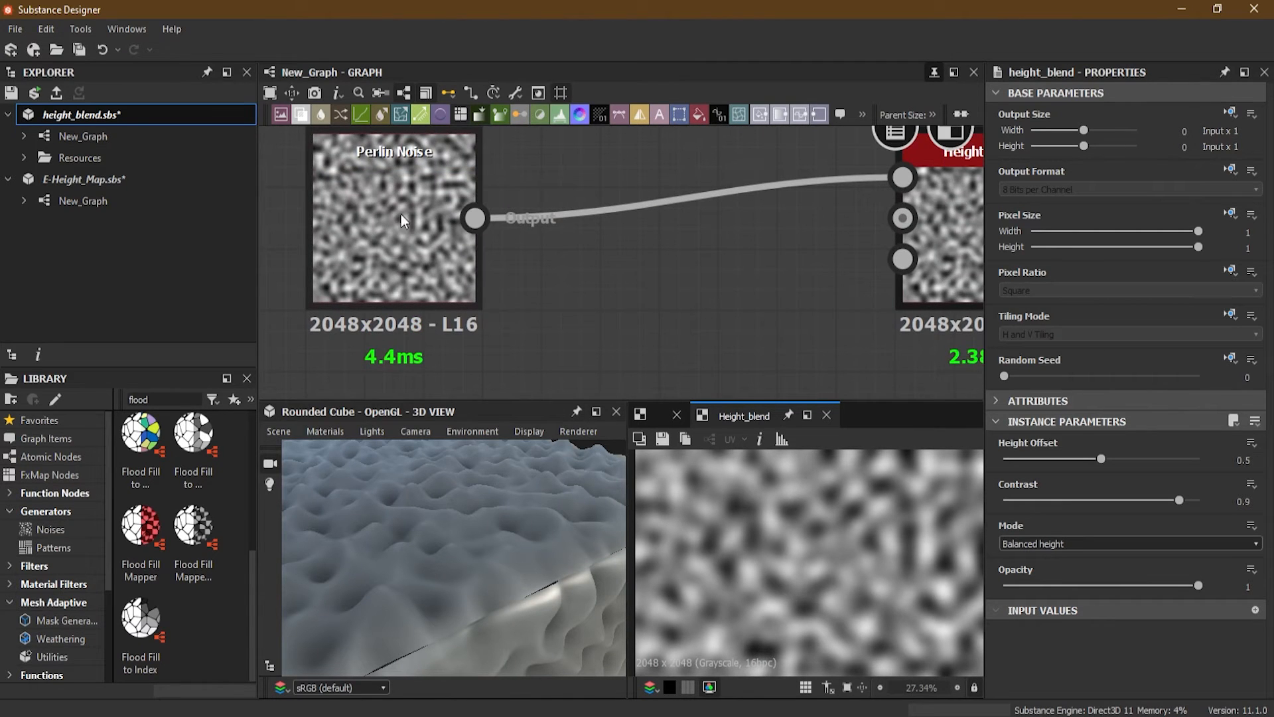
pyautogui.moveTo(668, 262); pyautogui.dragTo(413, 290, button='middle')
pyautogui.moveTo(517, 280); pyautogui.dragTo(754, 148, button='middle')
pyautogui.scroll(-2, 690, 199)
pyautogui.moveTo(654, 248); pyautogui.dragTo(611, 174, button='middle')
pyautogui.moveTo(676, 213); pyautogui.dragTo(564, 312, button='middle')
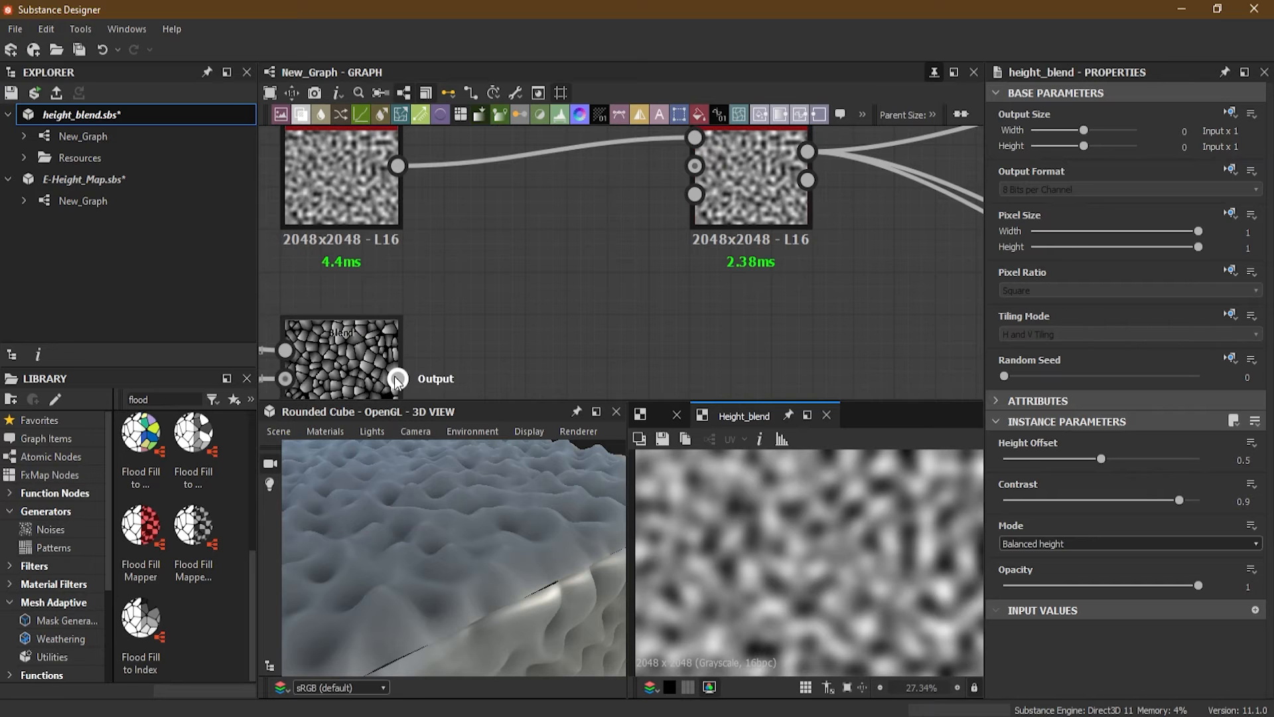
pyautogui.moveTo(398, 378); pyautogui.dragTo(695, 192)
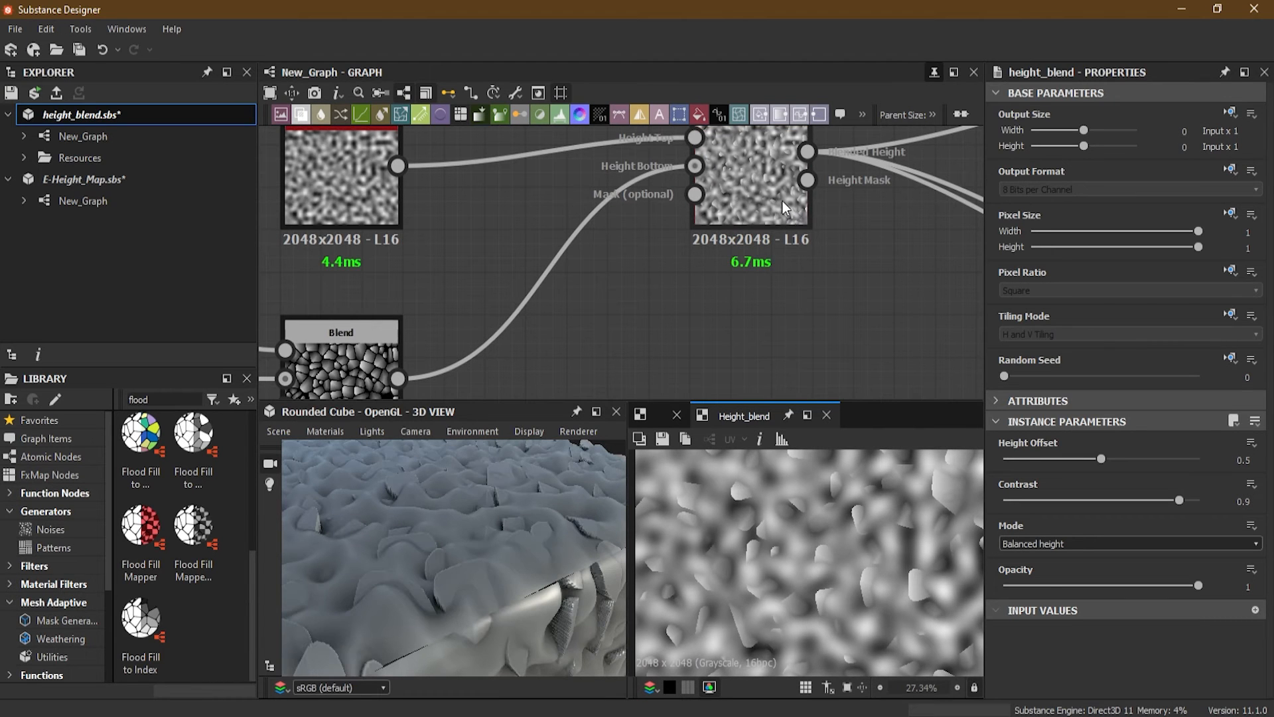
# - Move the Height Blend node closer to its two source nodes and preview its blended height output in the 2D view
pyautogui.moveTo(441, 590); pyautogui.dragTo(591, 521)
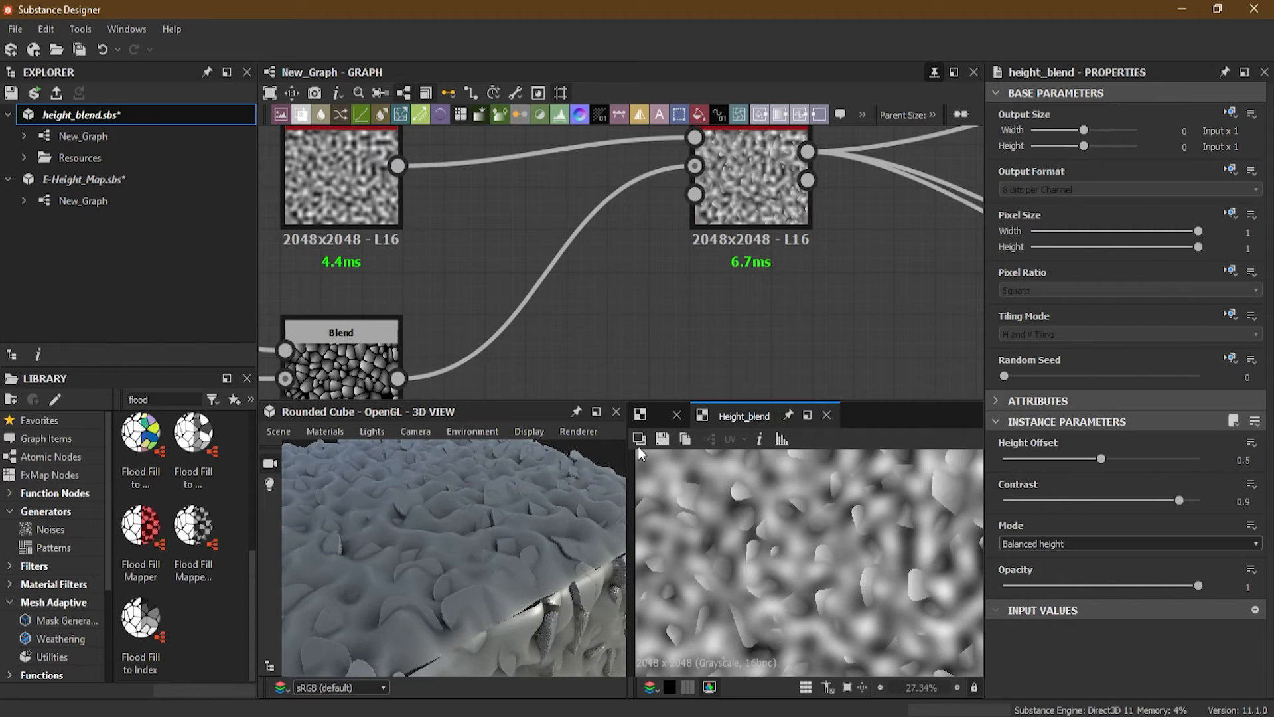
pyautogui.scroll(-3, 755, 284)
pyautogui.moveTo(673, 329); pyautogui.dragTo(653, 376)
pyautogui.moveTo(698, 360); pyautogui.dragTo(667, 272, button='middle')
pyautogui.scroll(2, 653, 278)
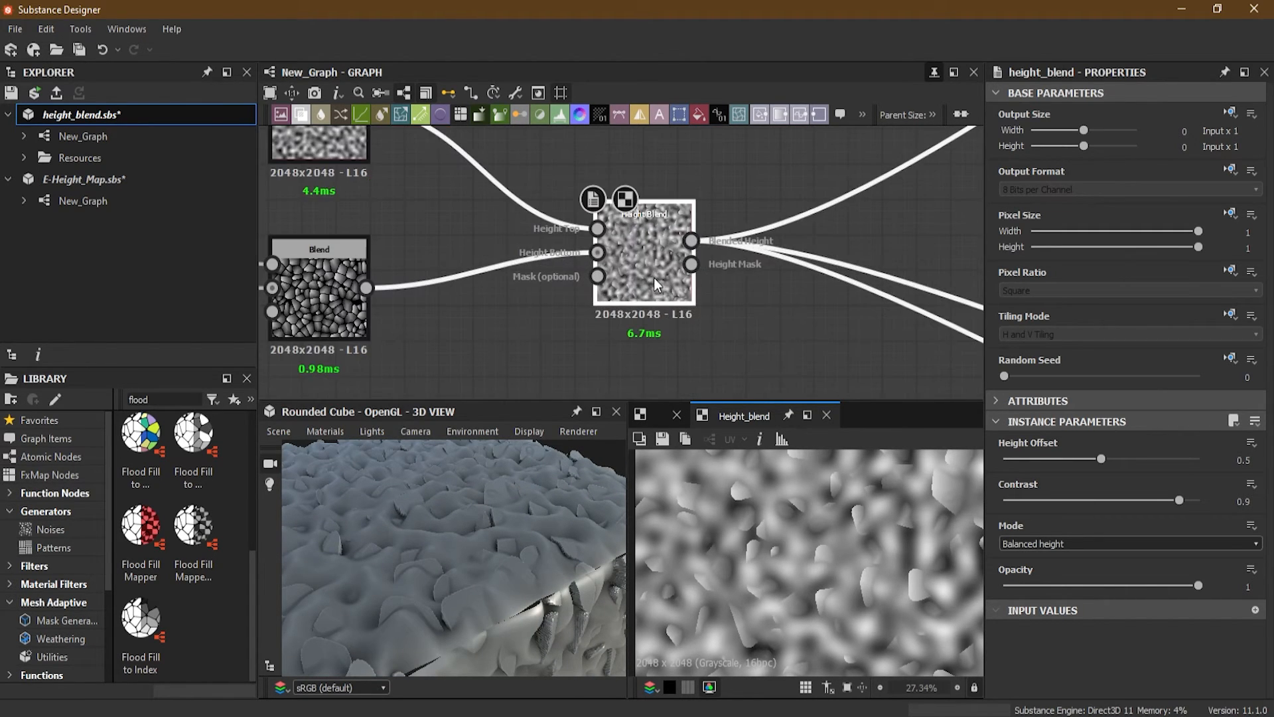
pyautogui.moveTo(655, 268); pyautogui.dragTo(640, 254)
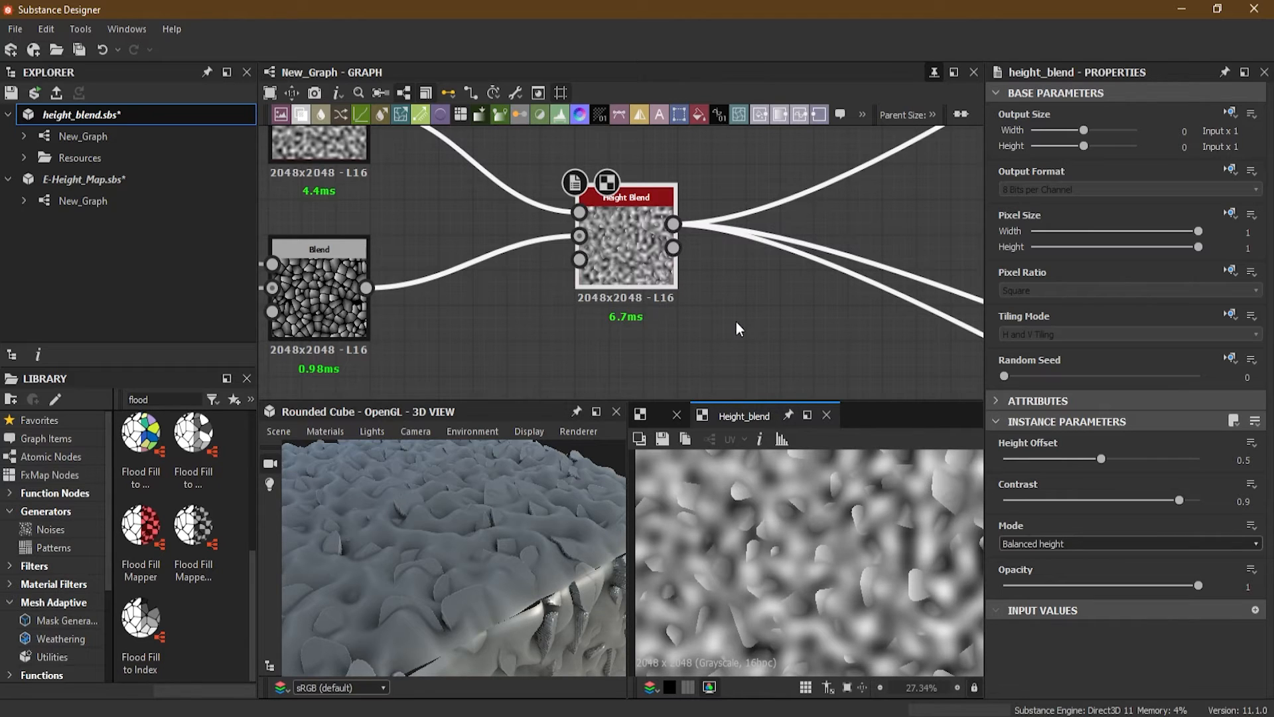
pyautogui.doubleClick(628, 254)
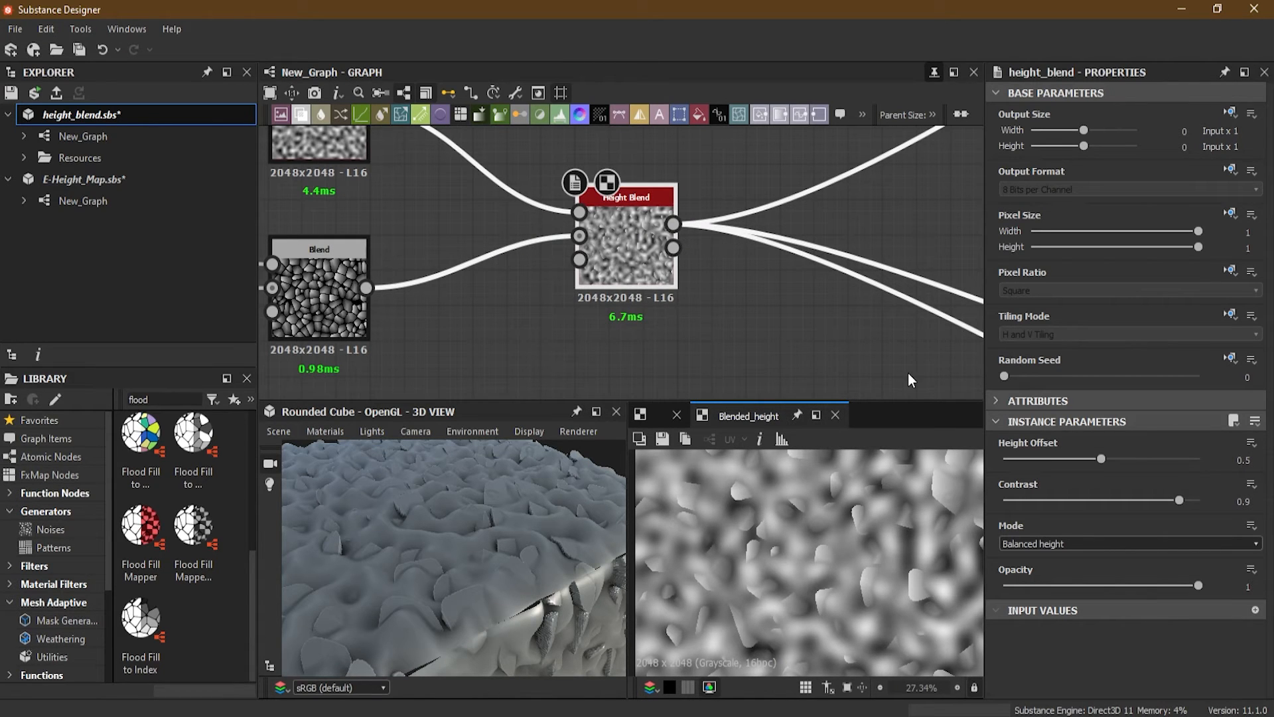
# - Try a Height Offset of 0.03 on the Height Blend and inspect the resulting stones on the cube
pyautogui.click(1243, 460)
pyautogui.moveTo(1102, 459); pyautogui.dragTo(1063, 473)
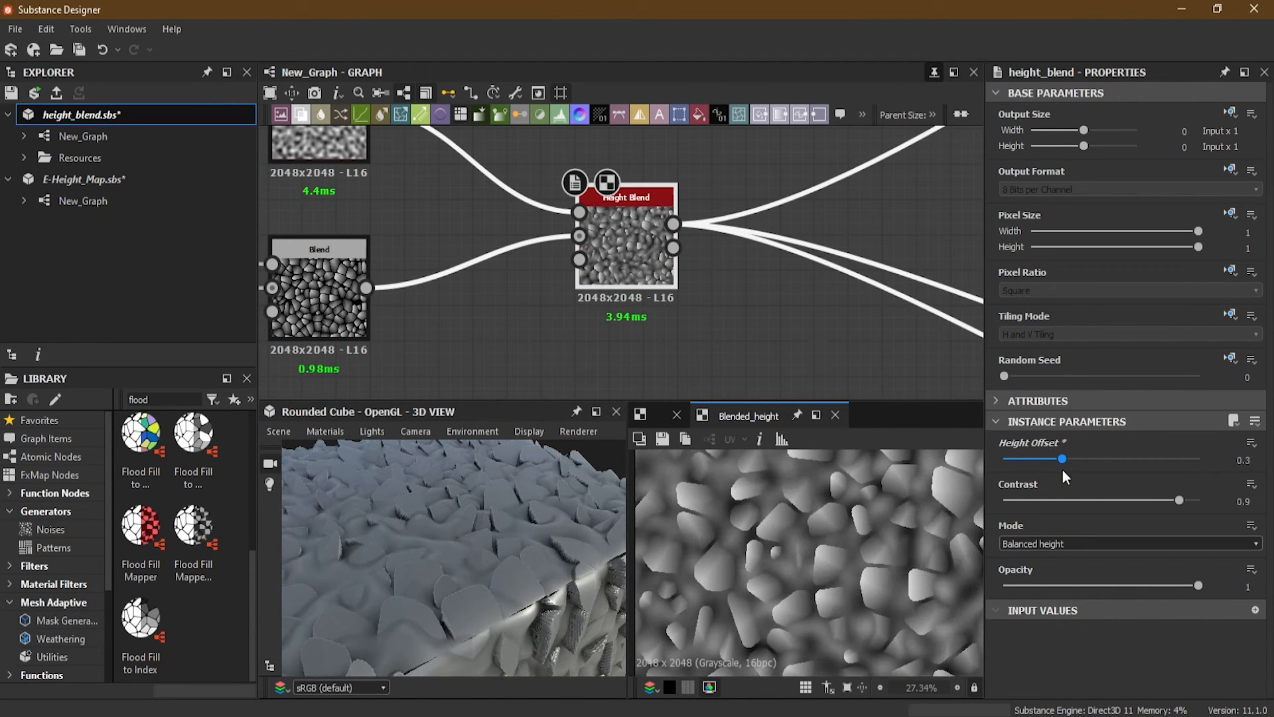
pyautogui.moveTo(1062, 468); pyautogui.dragTo(1040, 468)
pyautogui.doubleClick(1238, 460)
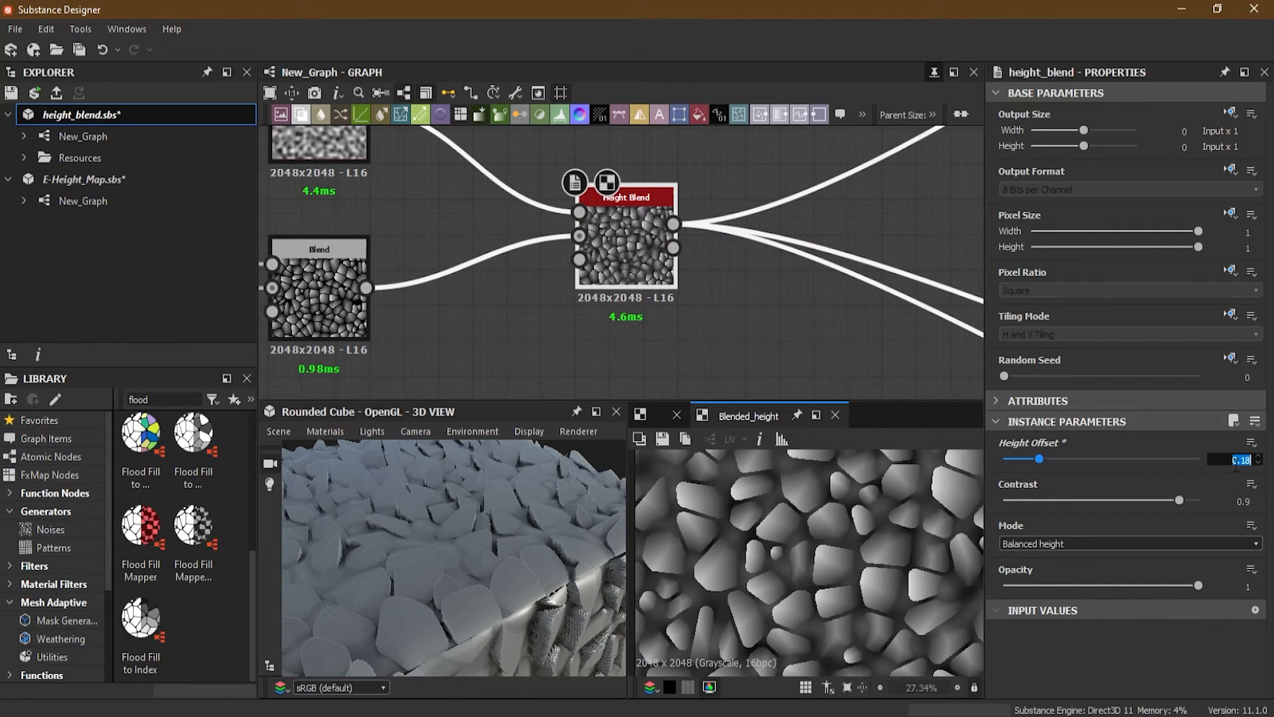
pyautogui.press('BackSpace')
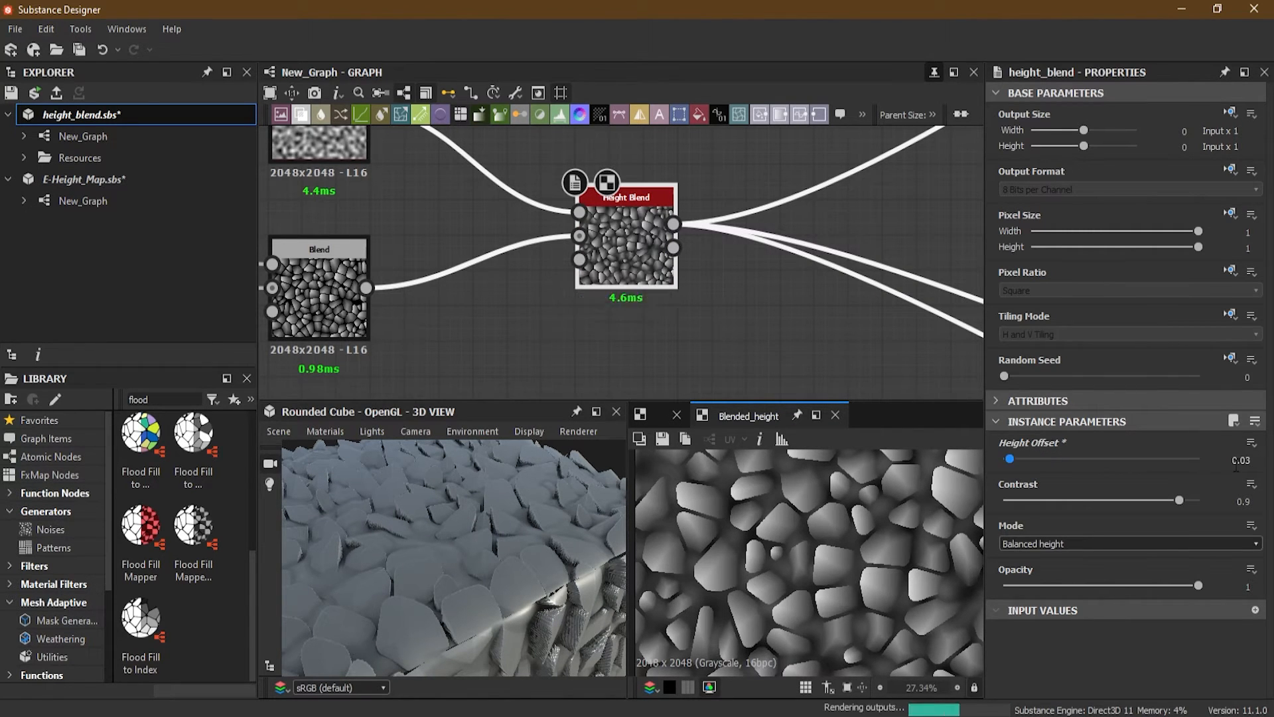
pyautogui.press('Return')
pyautogui.scroll(4, 423, 531)
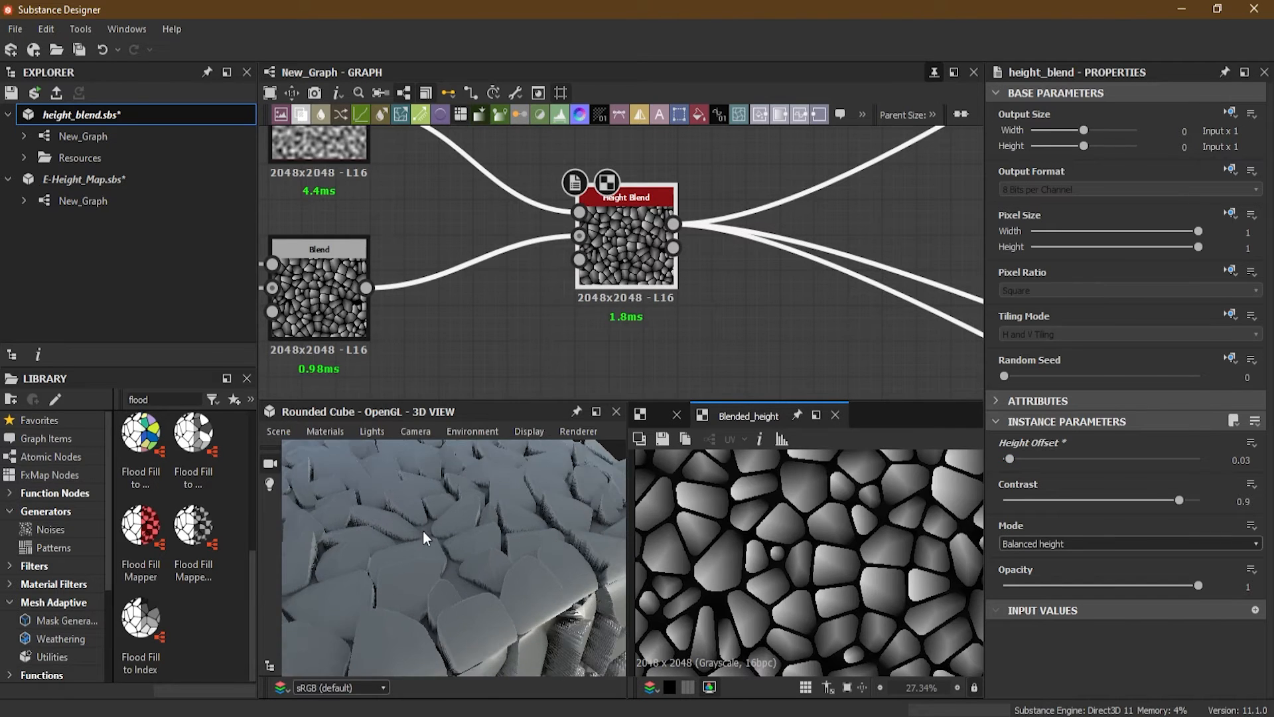
pyautogui.moveTo(423, 530); pyautogui.dragTo(459, 540)
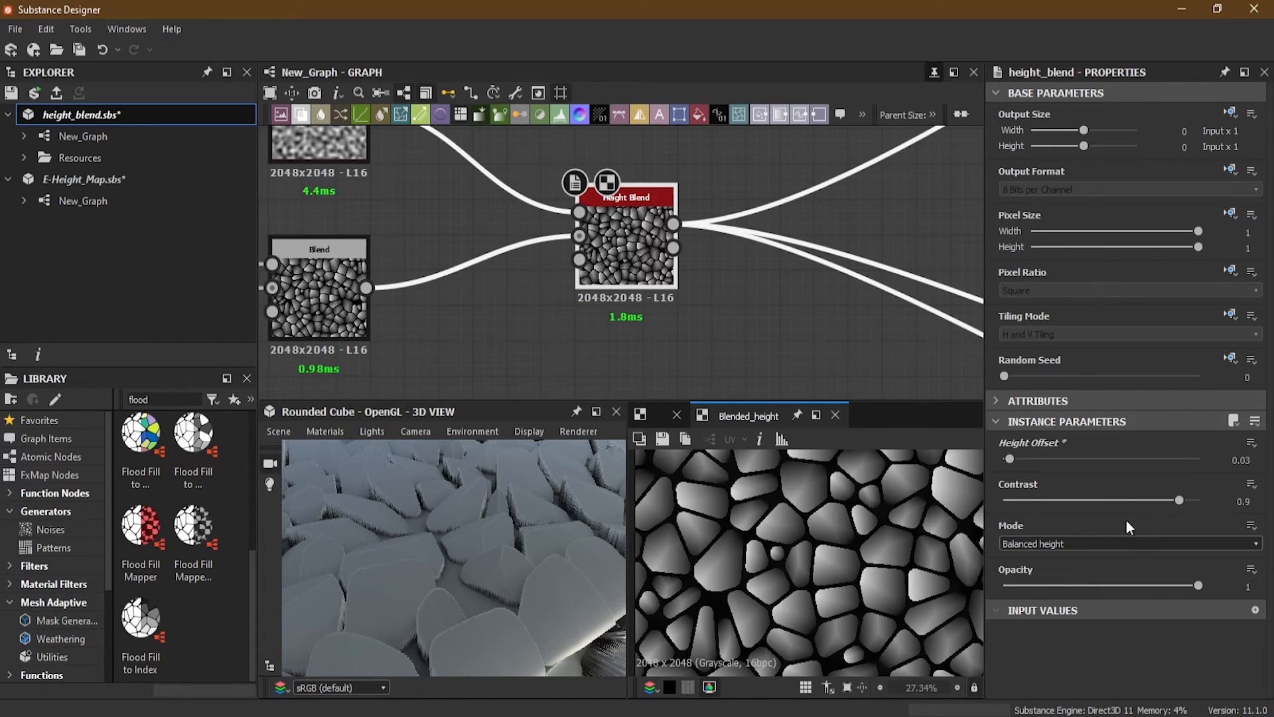
# - Set the Height Blend's Height Offset to 0.3 and check the displacement on the cube
pyautogui.click(1241, 460)
pyautogui.write('0.3')
pyautogui.press('Return')
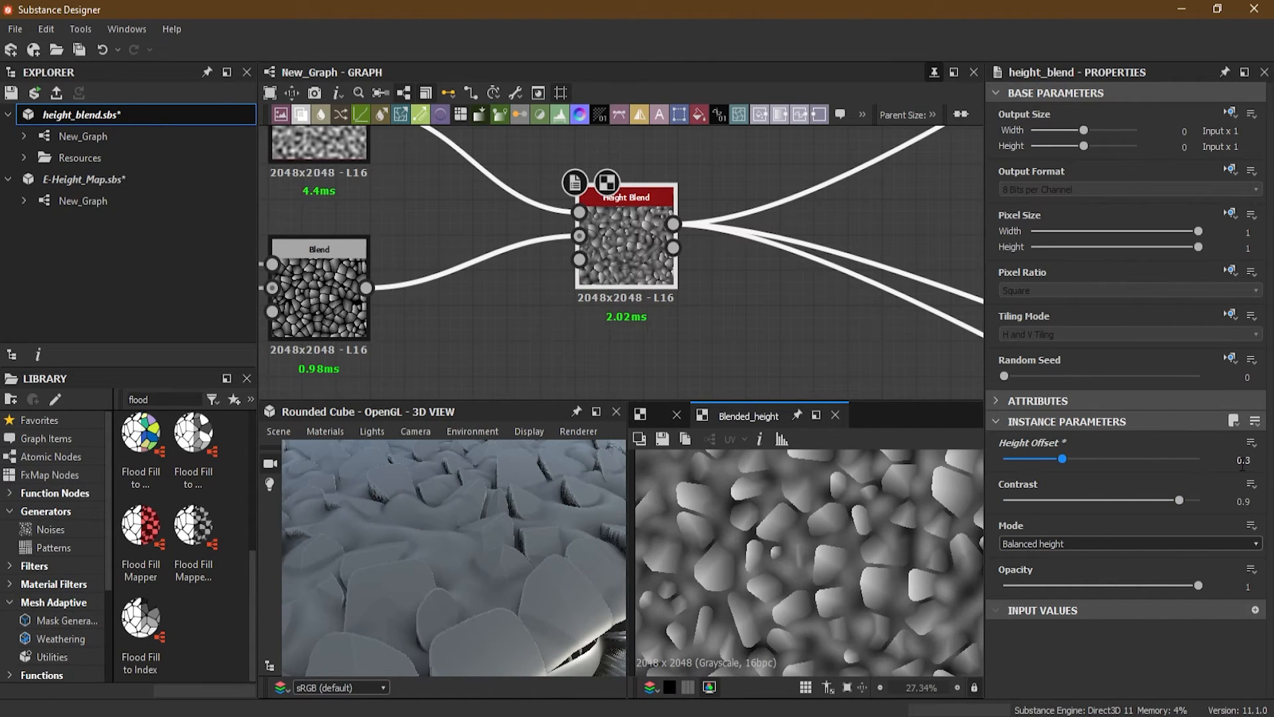
pyautogui.moveTo(466, 604); pyautogui.dragTo(444, 568)
pyautogui.scroll(-5, 666, 338)
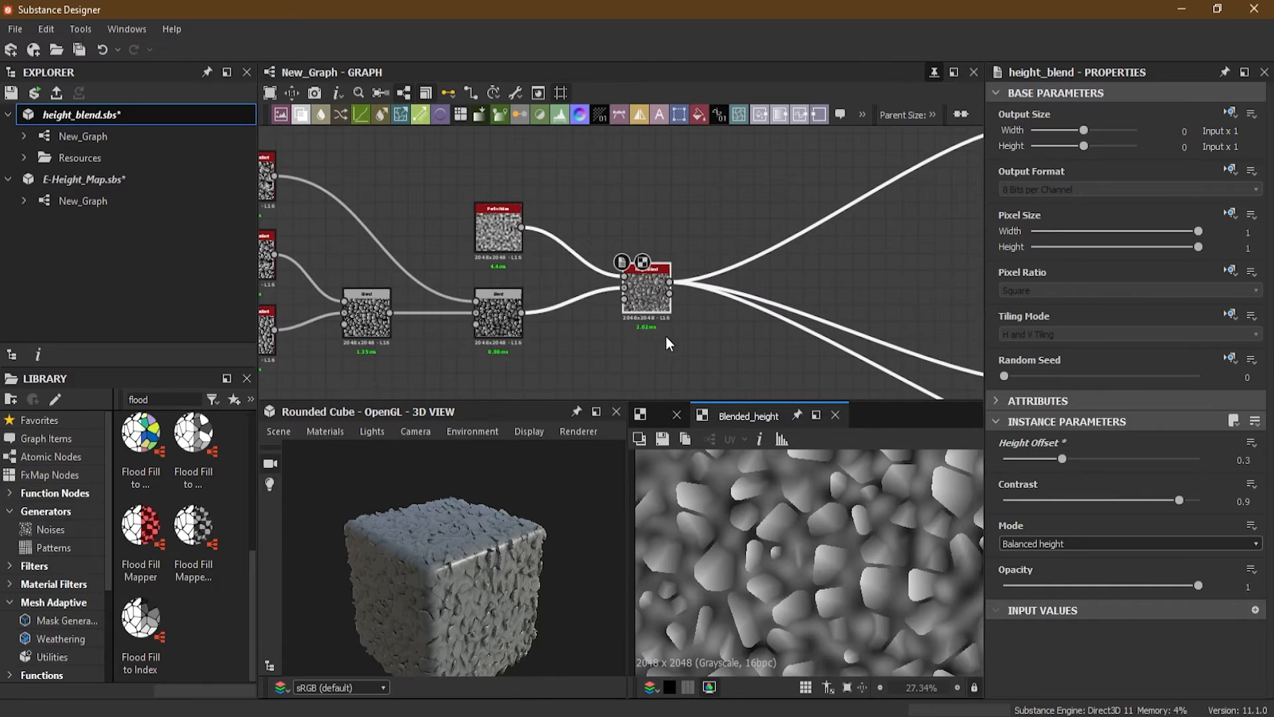
# - Examine the Height Blend's connections in the graph together with the displaced cube and the blended height image
pyautogui.scroll(5, 693, 345)
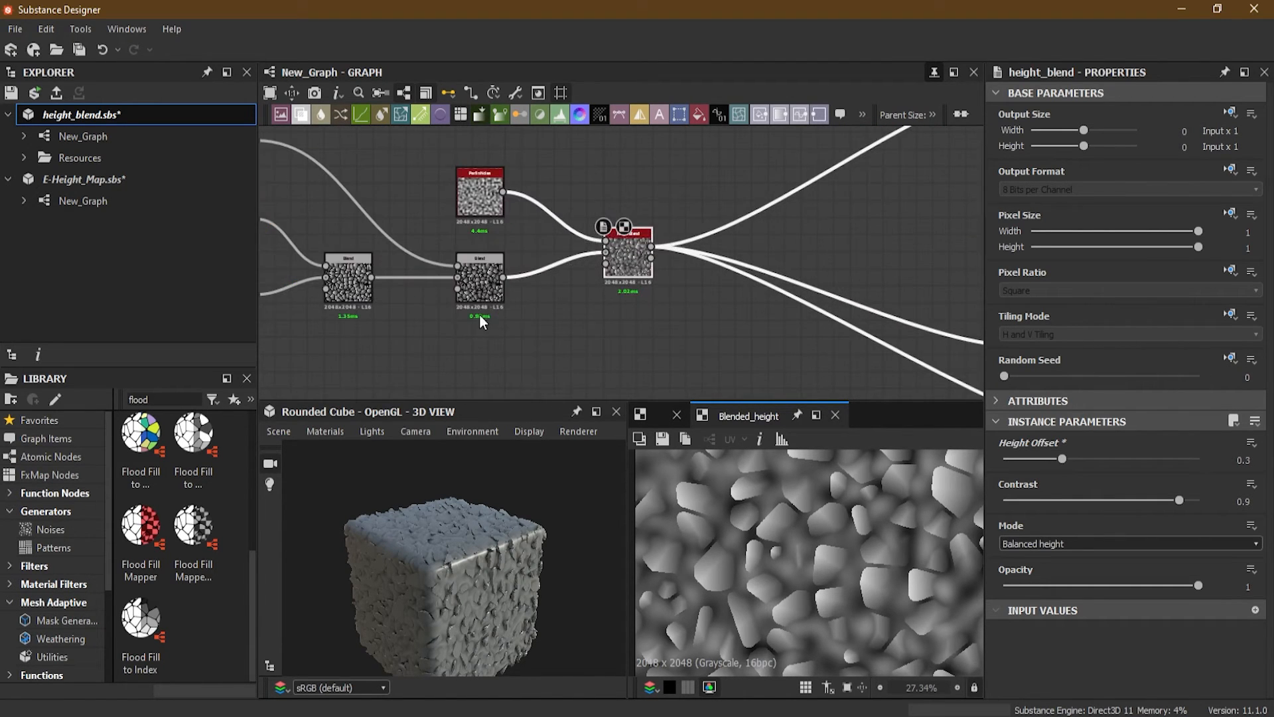
pyautogui.scroll(-5, 479, 313)
pyautogui.scroll(5, 647, 292)
pyautogui.scroll(2, 722, 289)
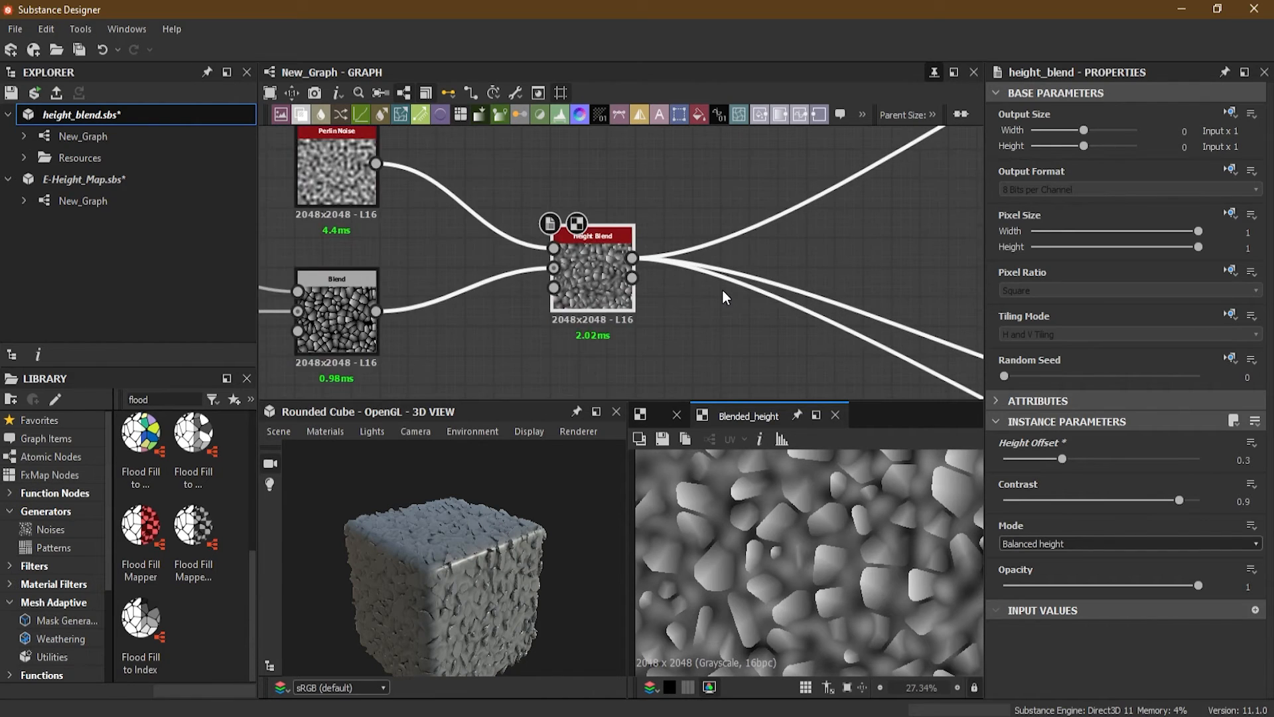
pyautogui.moveTo(708, 334); pyautogui.dragTo(567, 351, button='middle')
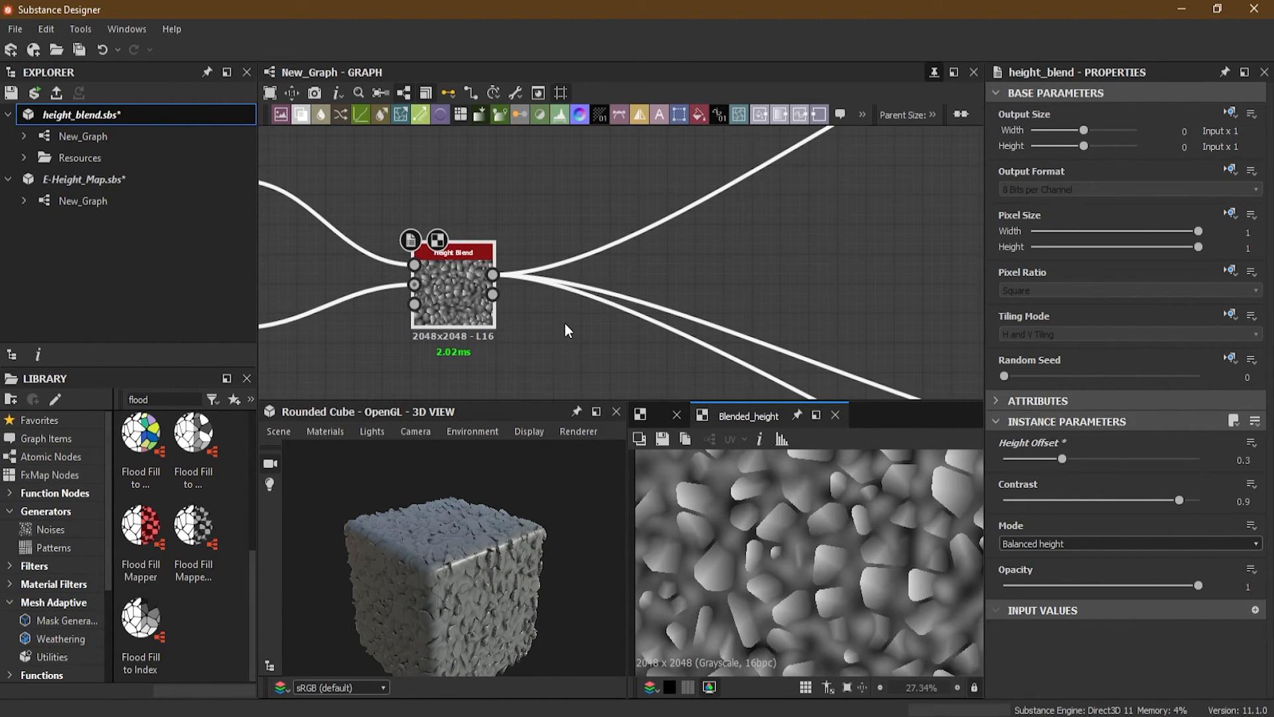
pyautogui.scroll(3, 429, 583)
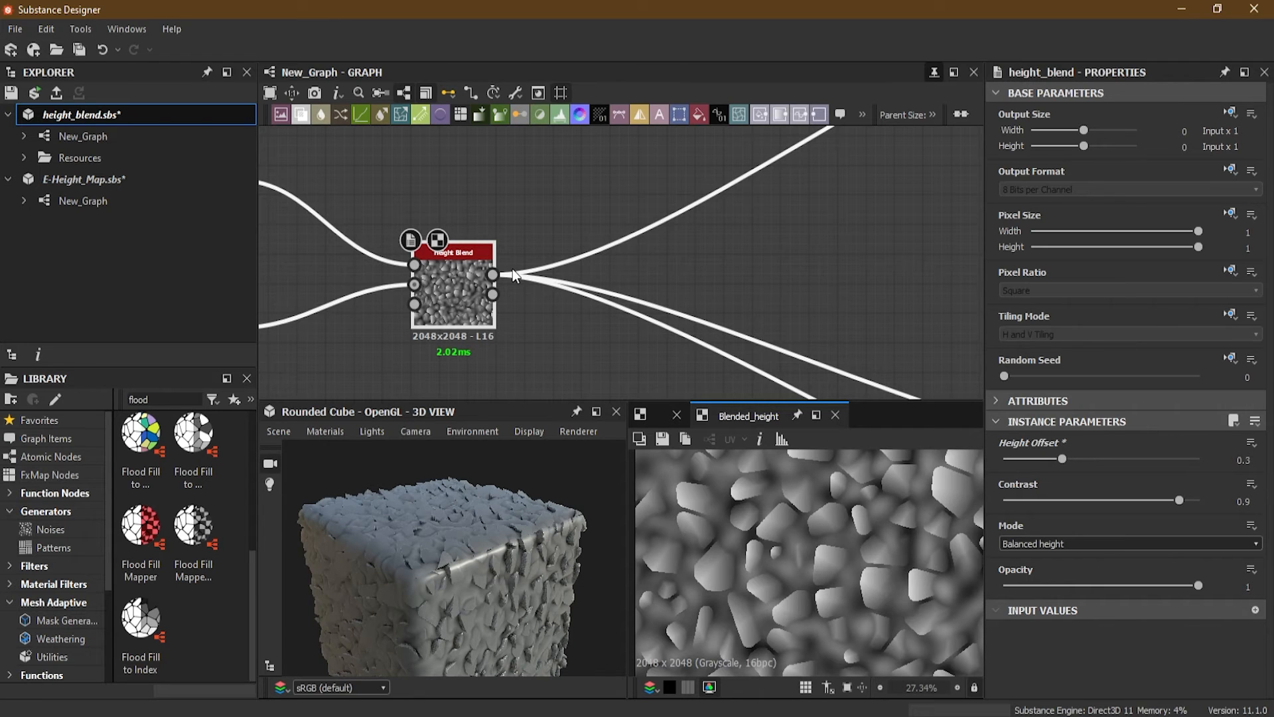
pyautogui.scroll(-4, 808, 545)
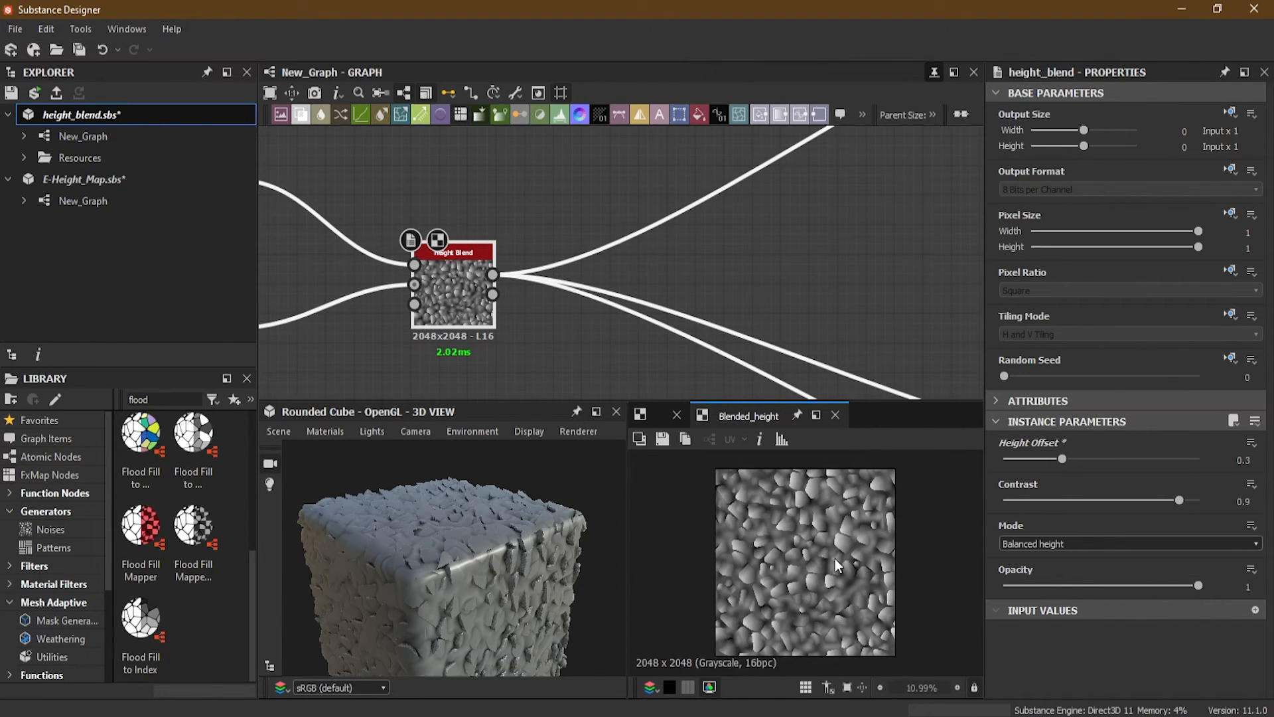
# - Delete the Uniform Color node that feeds the Base Color output
pyautogui.scroll(-3, 475, 555)
pyautogui.scroll(-1, 634, 248)
pyautogui.moveTo(631, 220); pyautogui.dragTo(533, 329, button='middle')
pyautogui.moveTo(726, 196); pyautogui.dragTo(634, 335, button='middle')
pyautogui.scroll(2, 689, 257)
pyautogui.moveTo(731, 237); pyautogui.dragTo(601, 252, button='middle')
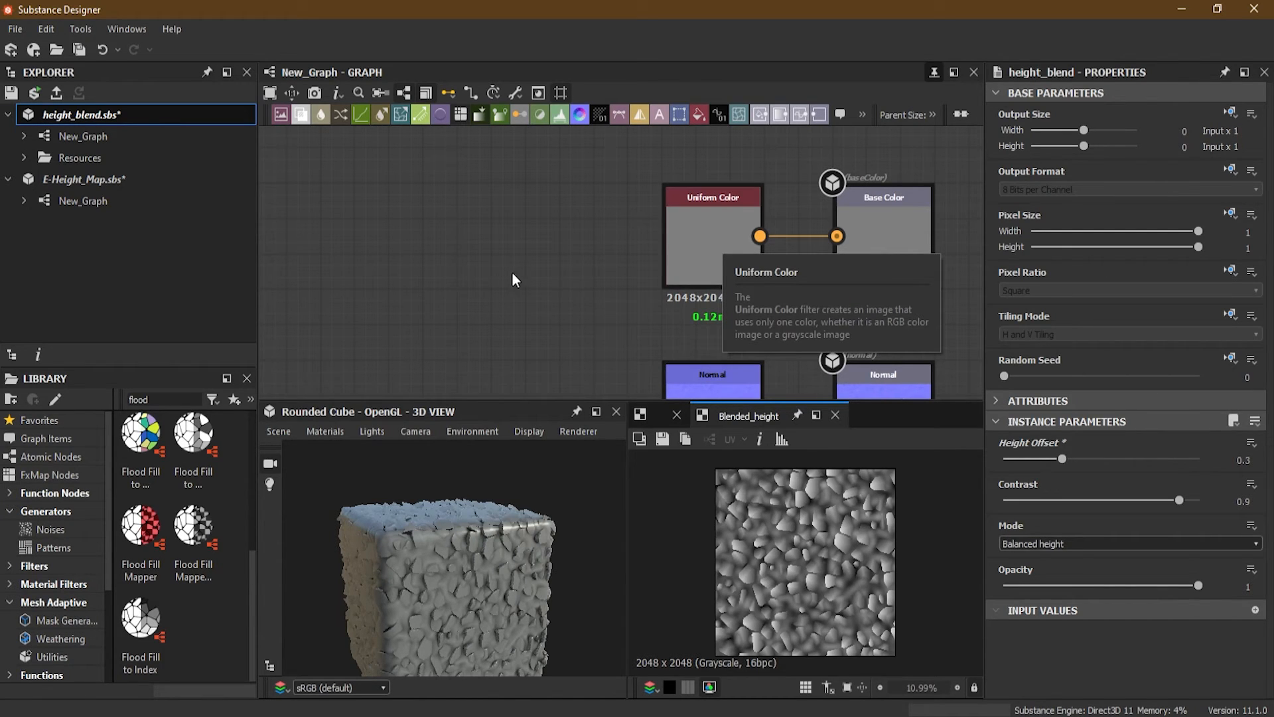
pyautogui.click(698, 245)
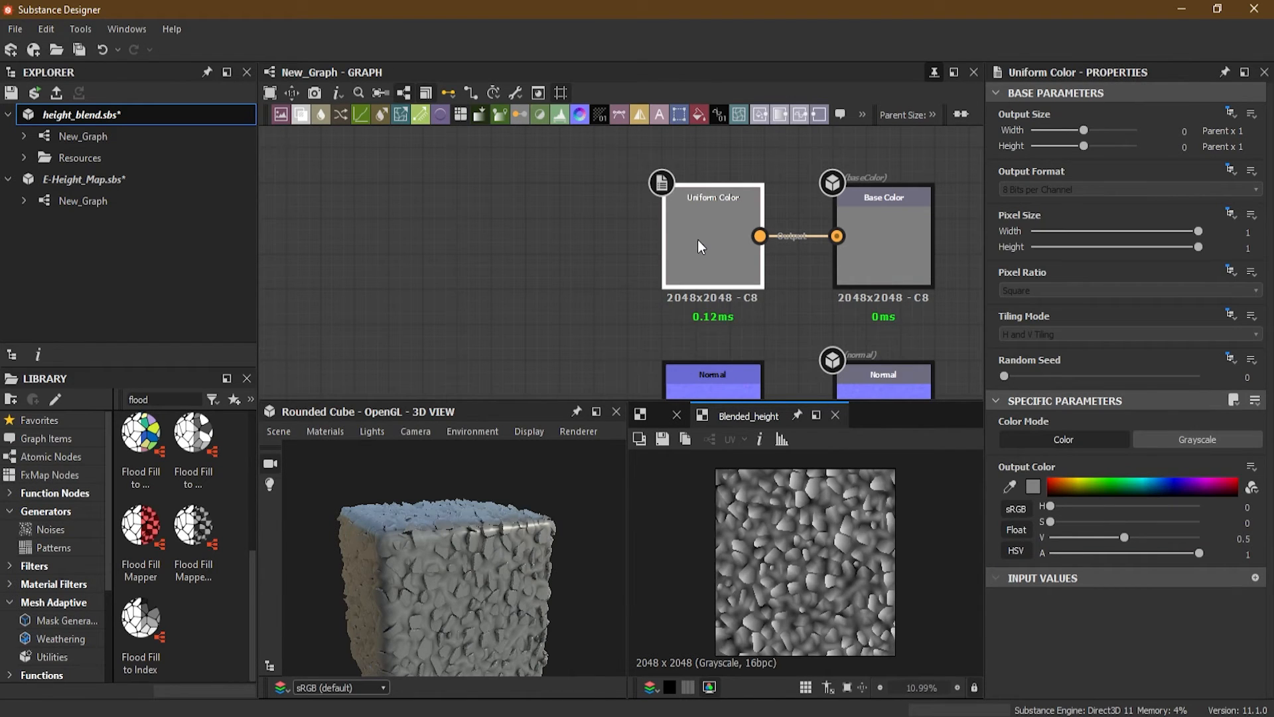
pyautogui.press('Delete')
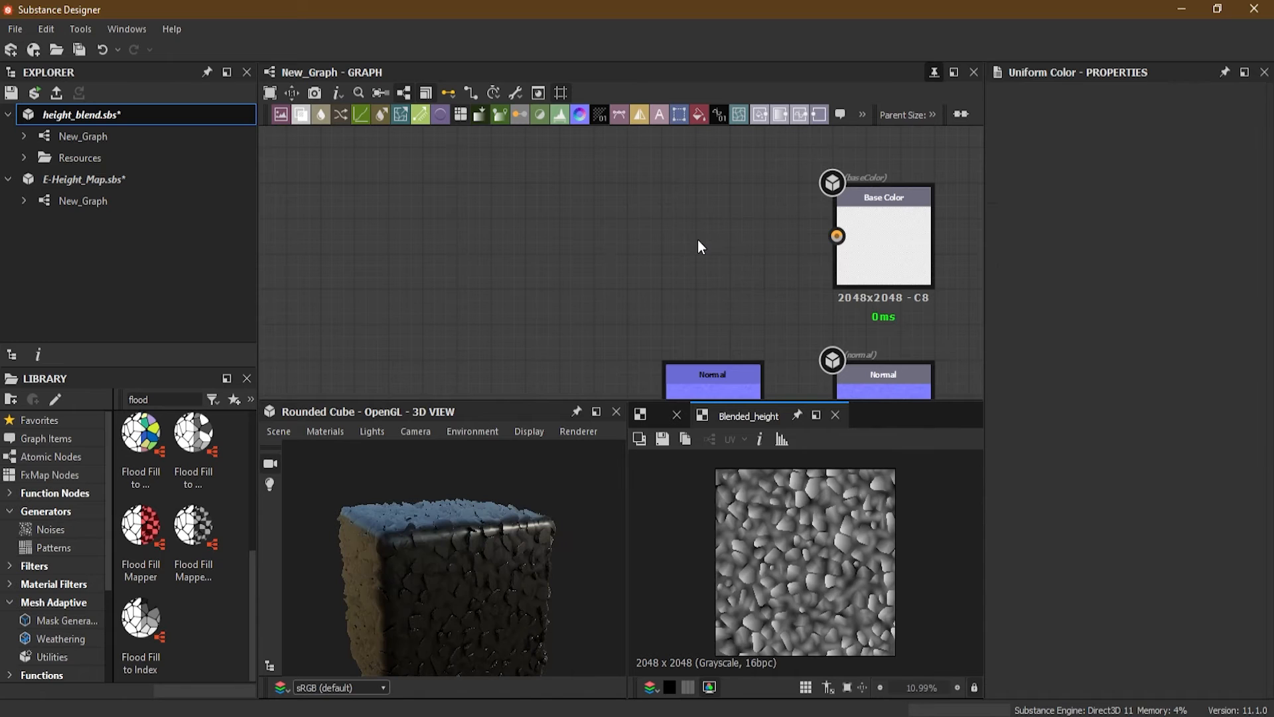
# - Add a Blend node and connect its output to the Base Color output node
pyautogui.press('space')
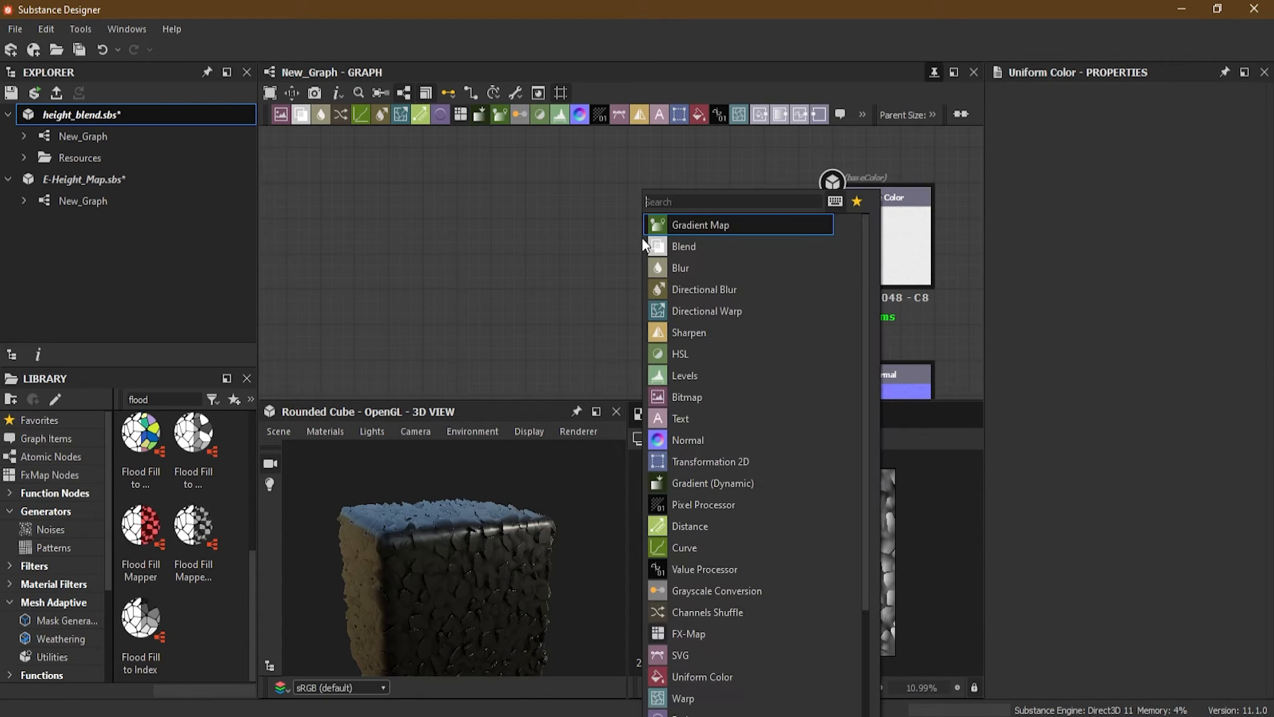
pyautogui.click(702, 247)
pyautogui.moveTo(691, 236); pyautogui.dragTo(836, 237)
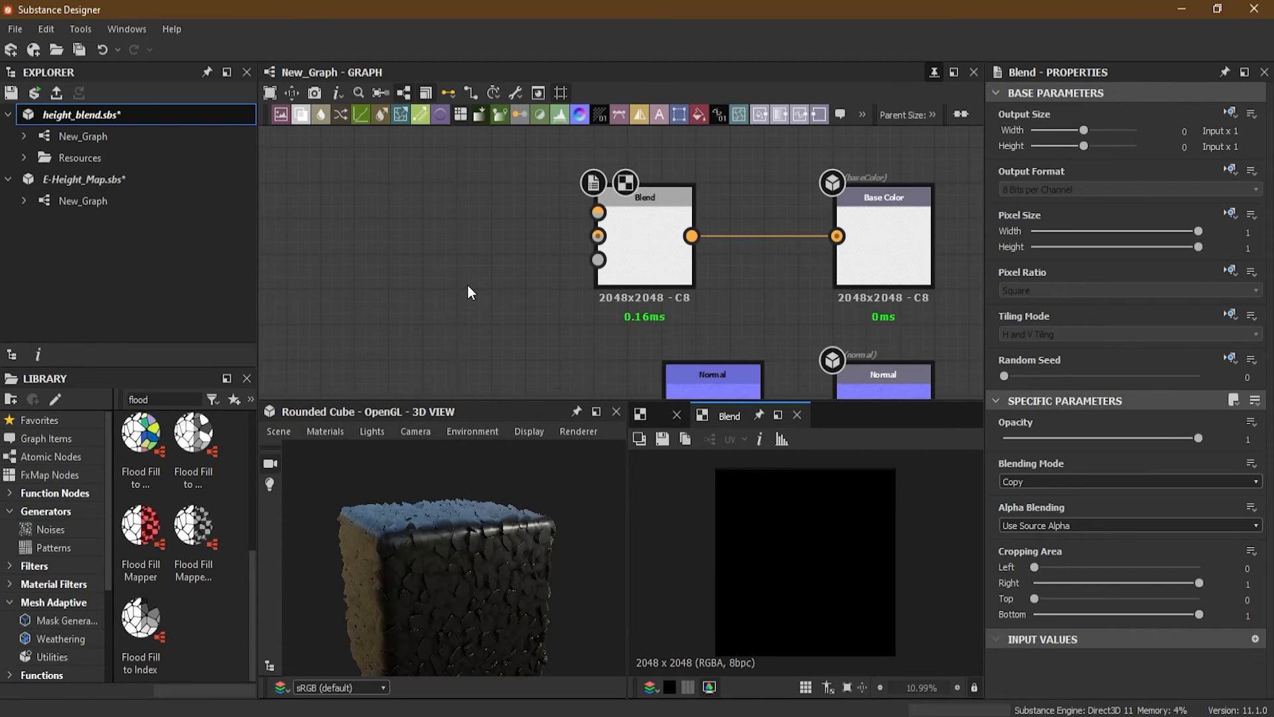
# - Add a Gradient Map to the Blend's foreground input, then duplicate it and connect the copy to the background input
pyautogui.moveTo(467, 284); pyautogui.dragTo(558, 279, button='middle')
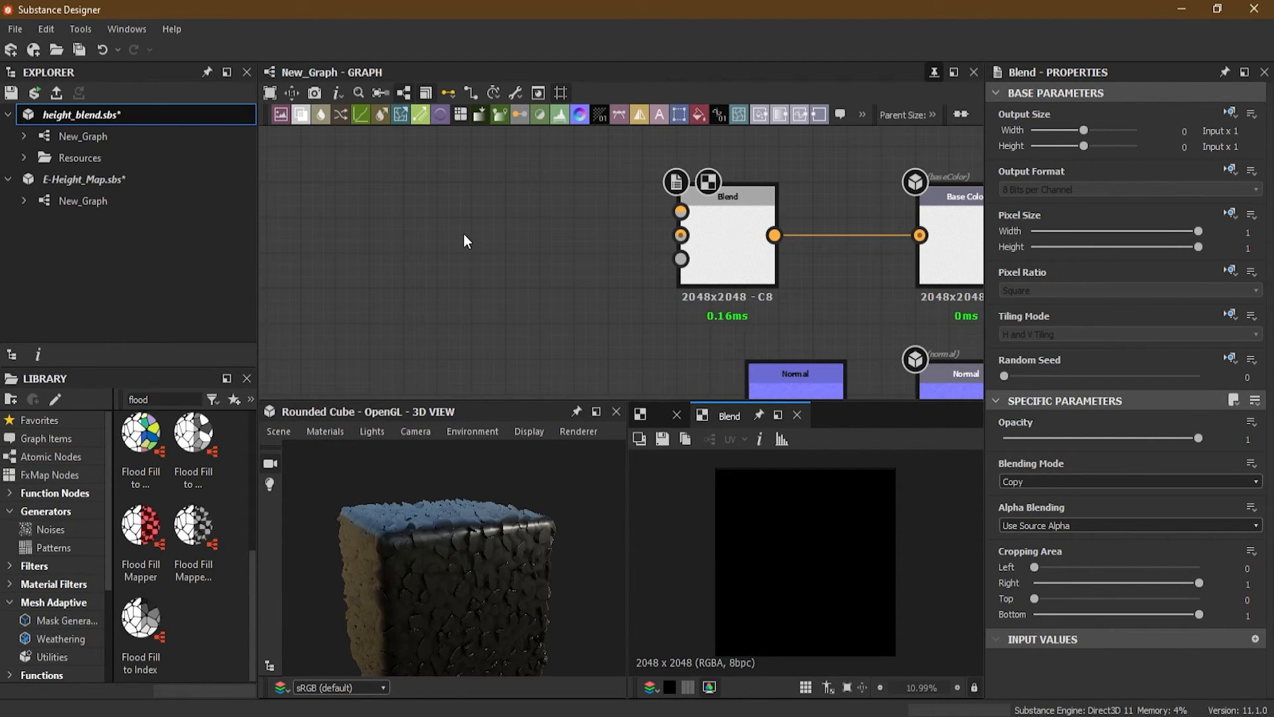
pyautogui.press('space')
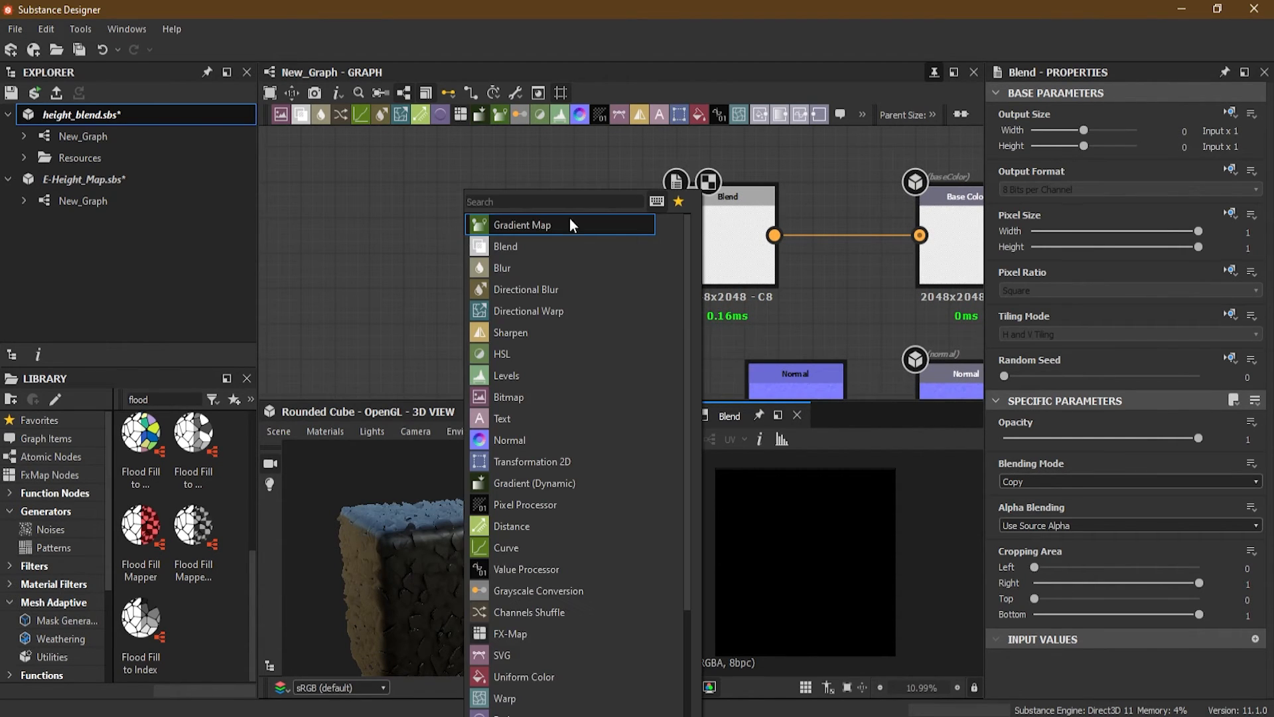
pyautogui.click(595, 229)
pyautogui.moveTo(479, 264); pyautogui.dragTo(681, 212)
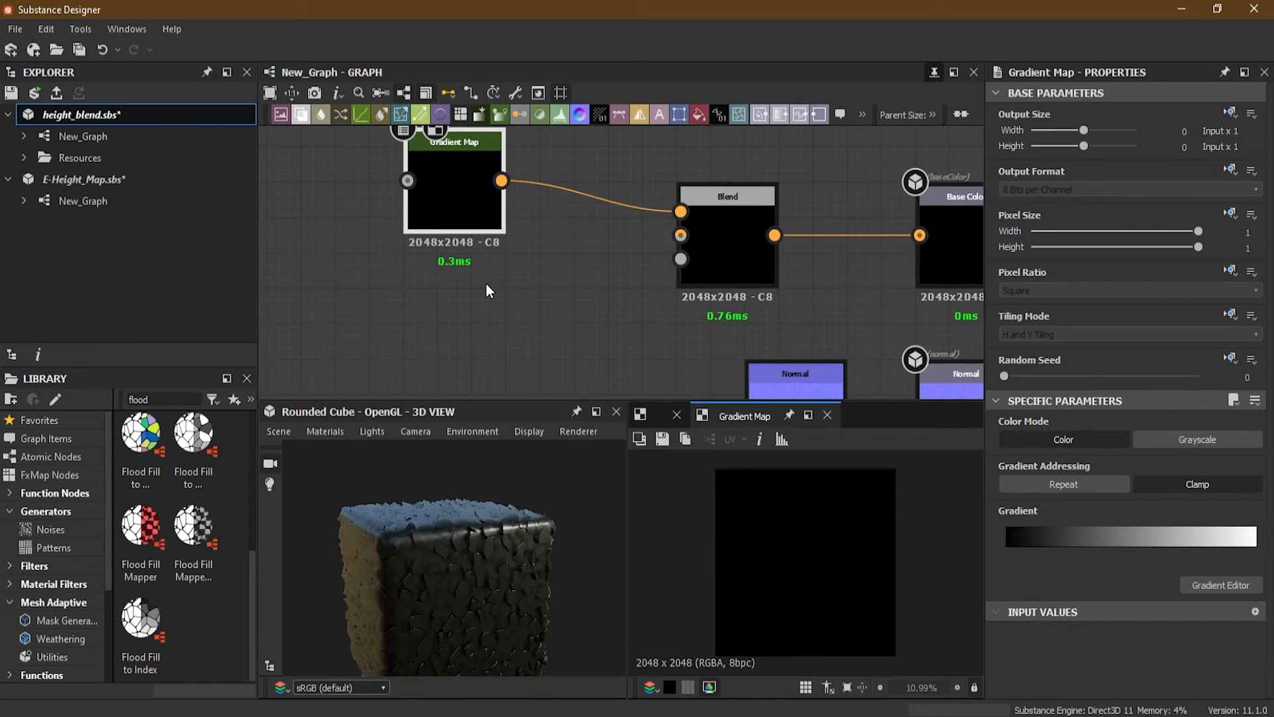
pyautogui.hotkey('ctrl', 'd')
pyautogui.moveTo(623, 269); pyautogui.dragTo(680, 234)
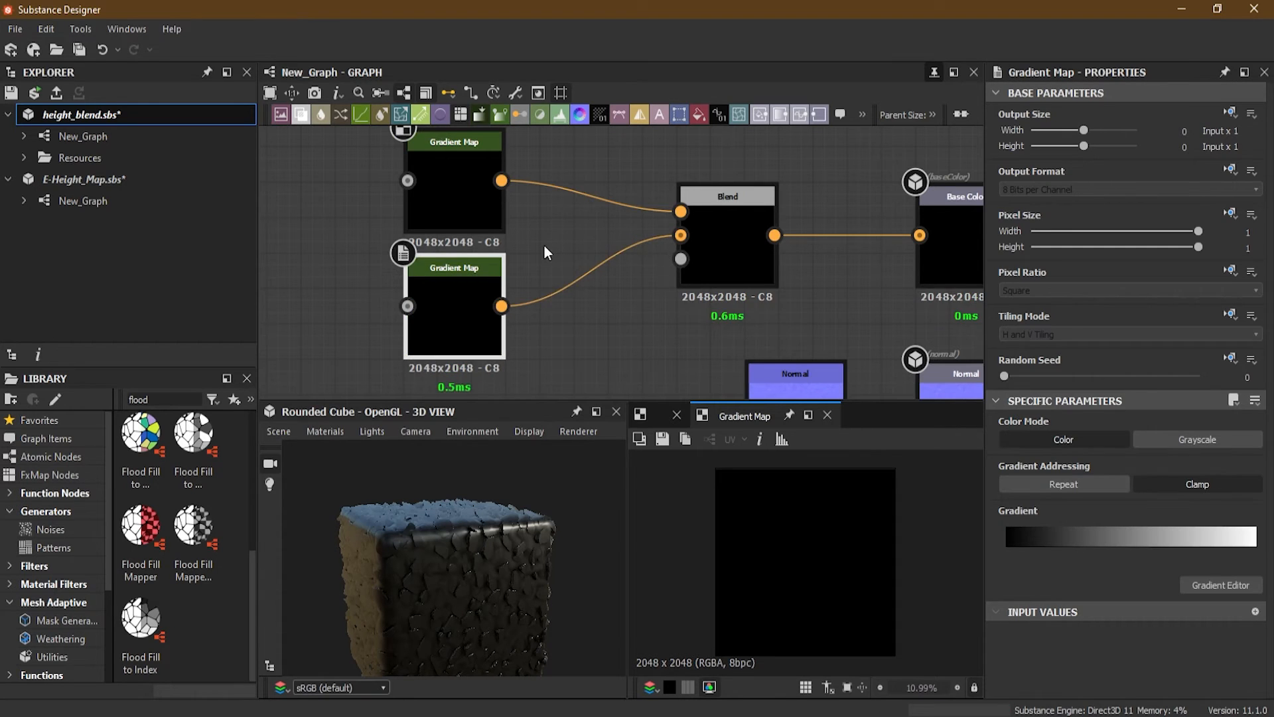
# - Add a gradient key at position 0.400 to the Gradient Map feeding the Blend's foreground
pyautogui.scroll(-3, 553, 248)
pyautogui.moveTo(583, 299); pyautogui.dragTo(623, 266, button='middle')
pyautogui.scroll(-2, 582, 187)
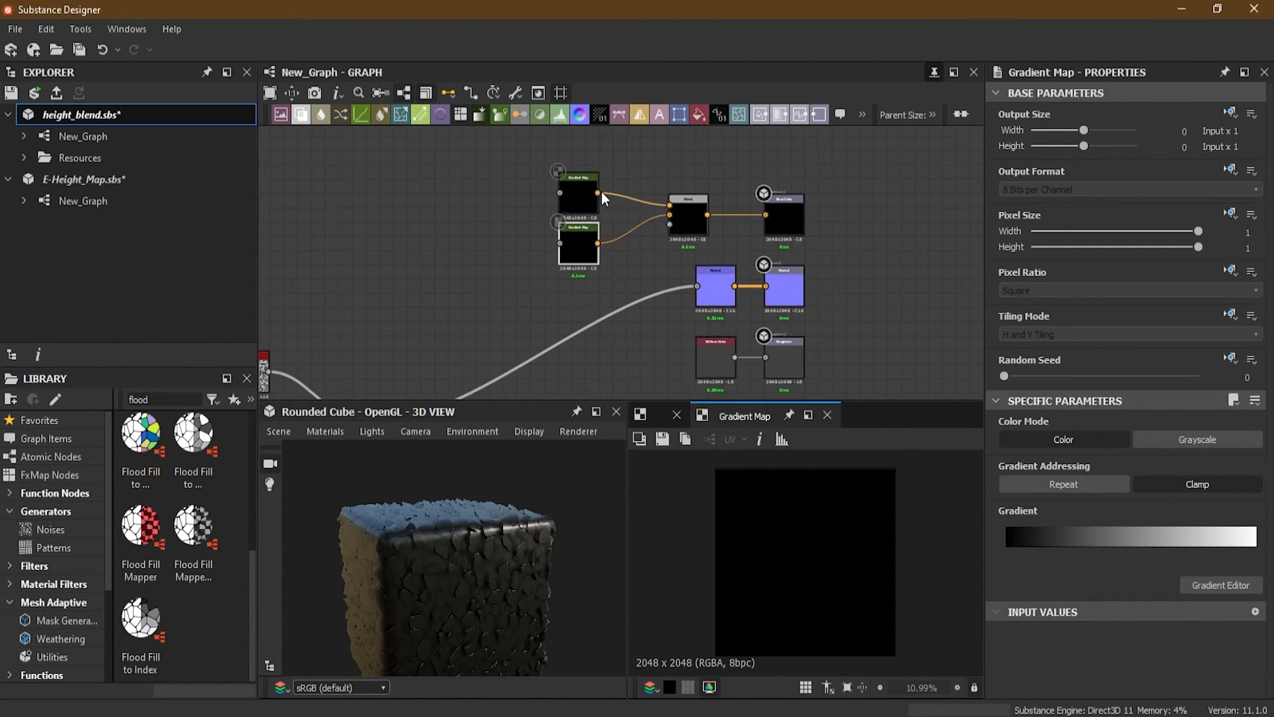
pyautogui.scroll(2, 601, 191)
pyautogui.scroll(2, 612, 210)
pyautogui.moveTo(562, 211); pyautogui.dragTo(531, 230, button='middle')
pyautogui.click(530, 230)
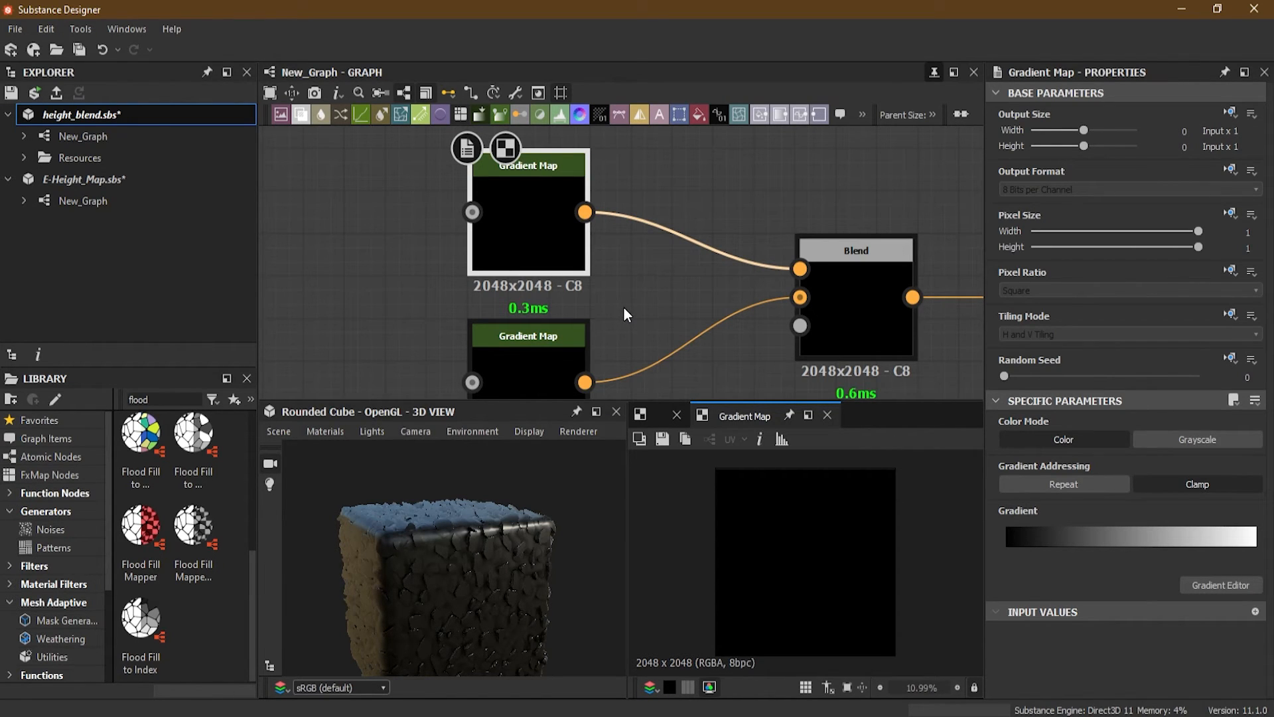
pyautogui.click(526, 356)
pyautogui.click(540, 224)
pyautogui.click(1105, 540)
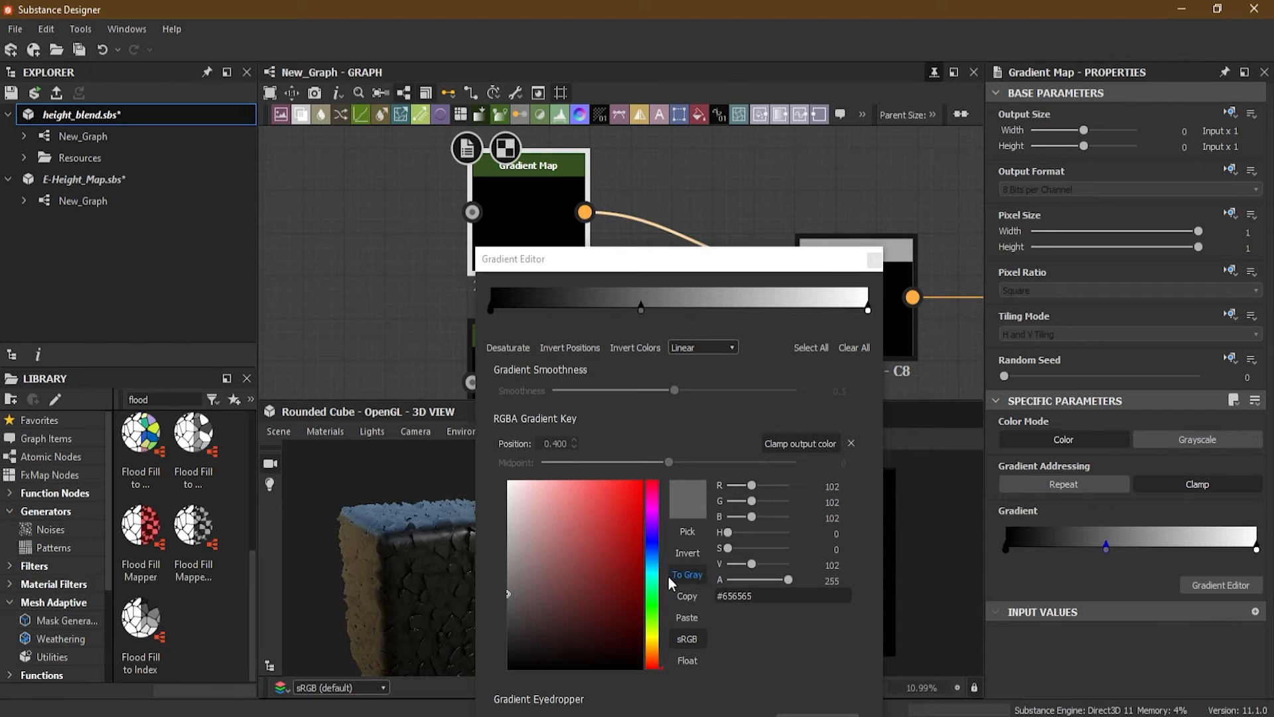
# - Color the foreground Gradient Map's key at 0.400 red (#f00000) and close the Gradient Editor
pyautogui.moveTo(631, 579); pyautogui.dragTo(641, 480)
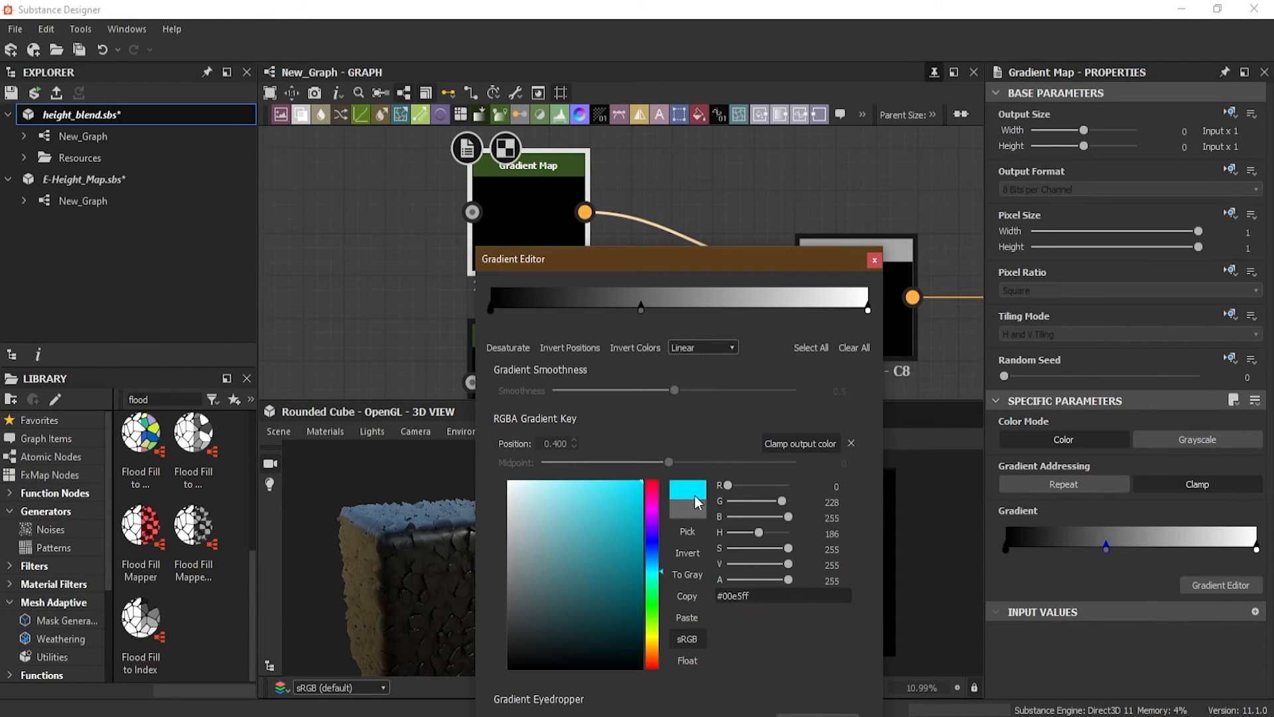
pyautogui.click(643, 306)
pyautogui.moveTo(603, 521); pyautogui.dragTo(643, 491)
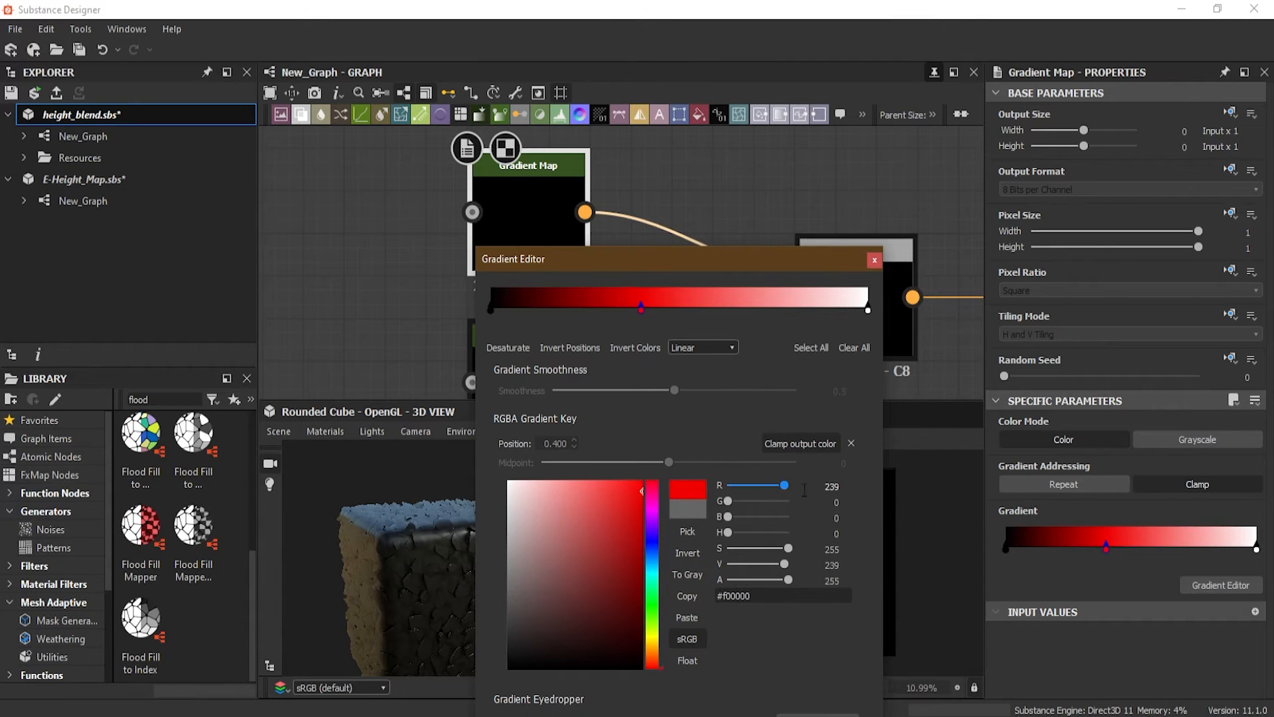
pyautogui.click(1043, 572)
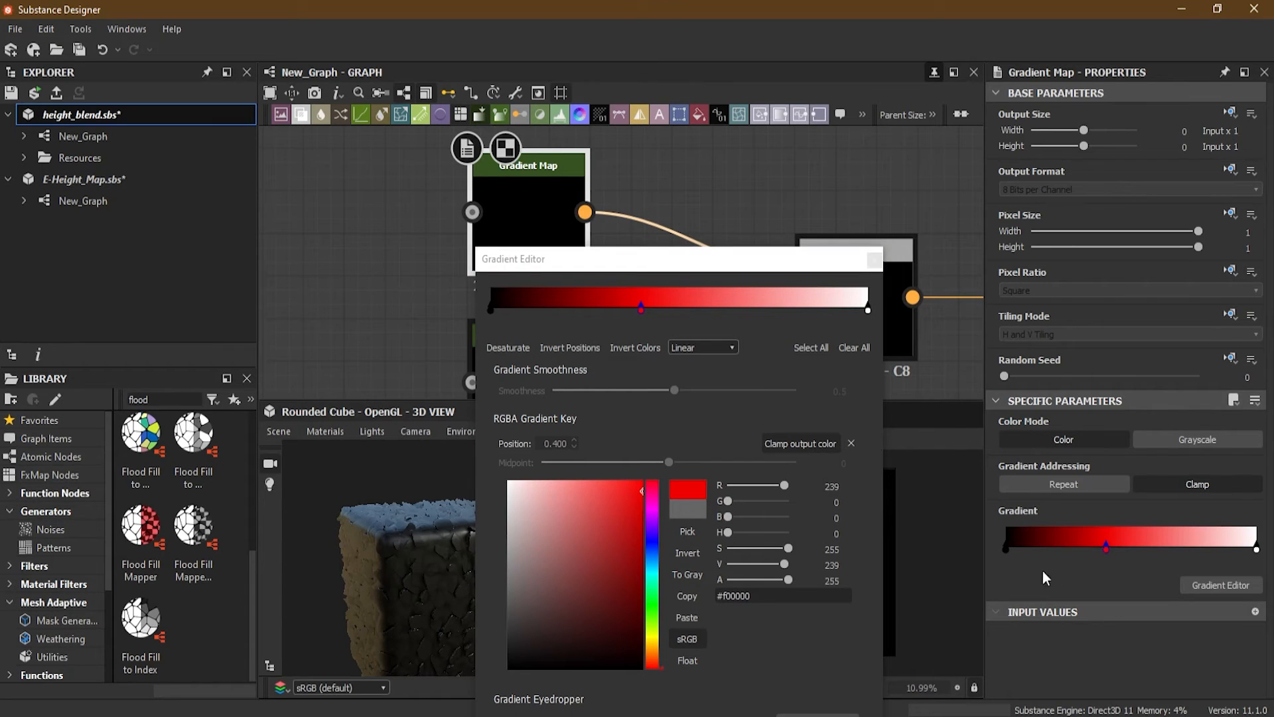
pyautogui.click(874, 261)
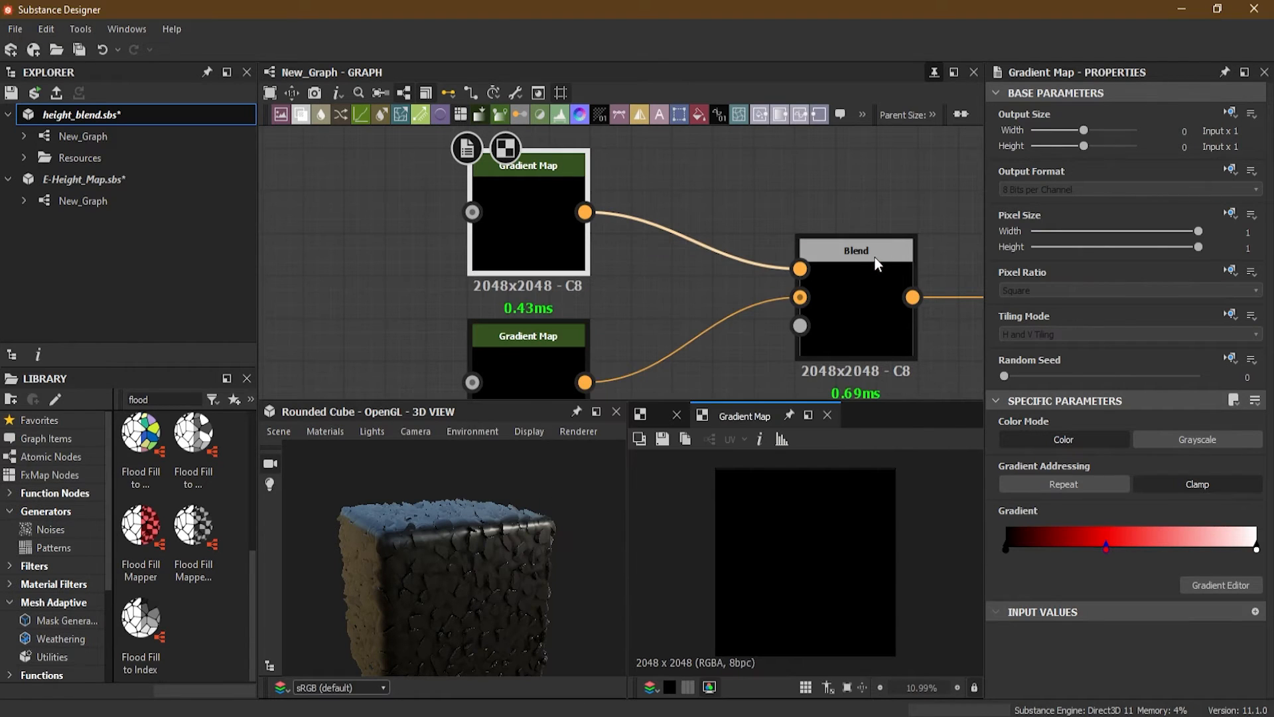
# - Connect the Perlin Noise output to the input of the red Gradient Map
pyautogui.moveTo(522, 344); pyautogui.dragTo(595, 298, button='middle')
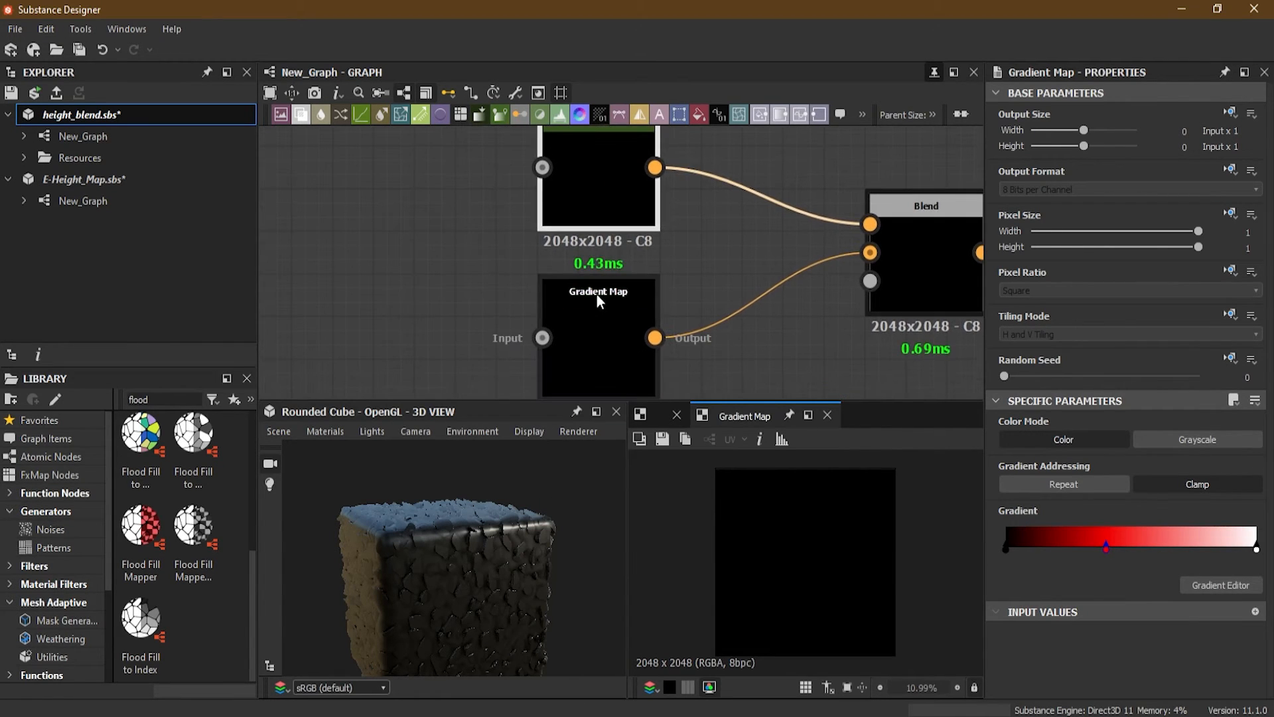
pyautogui.scroll(-3, 515, 268)
pyautogui.moveTo(457, 264); pyautogui.dragTo(684, 199, button='middle')
pyautogui.scroll(-3, 502, 253)
pyautogui.scroll(2, 572, 270)
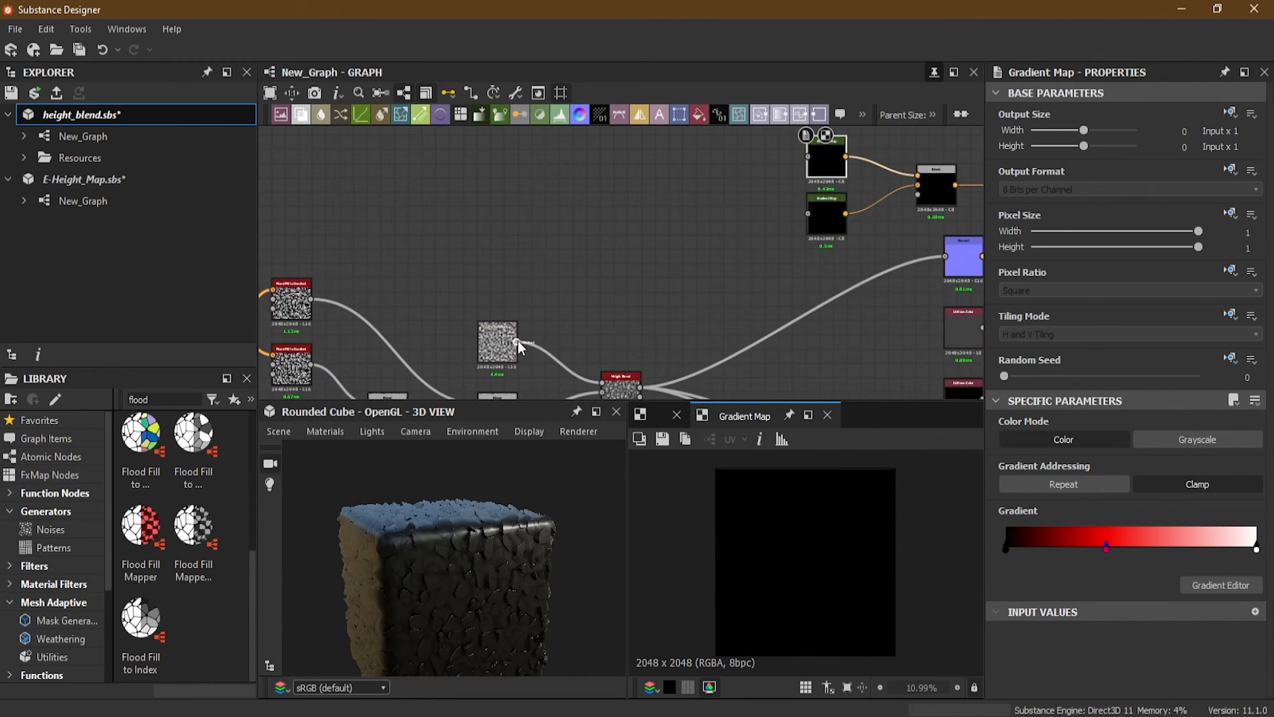
pyautogui.moveTo(517, 341); pyautogui.dragTo(807, 157)
# - Add a gradient key at position 0.171 to the Gradient Map feeding the Blend's background
pyautogui.moveTo(736, 231); pyautogui.dragTo(567, 294, button='middle')
pyautogui.scroll(4, 603, 259)
pyautogui.scroll(2, 683, 230)
pyautogui.scroll(-3, 546, 340)
pyautogui.moveTo(529, 357); pyautogui.dragTo(428, 311, button='middle')
pyautogui.doubleClick(555, 289)
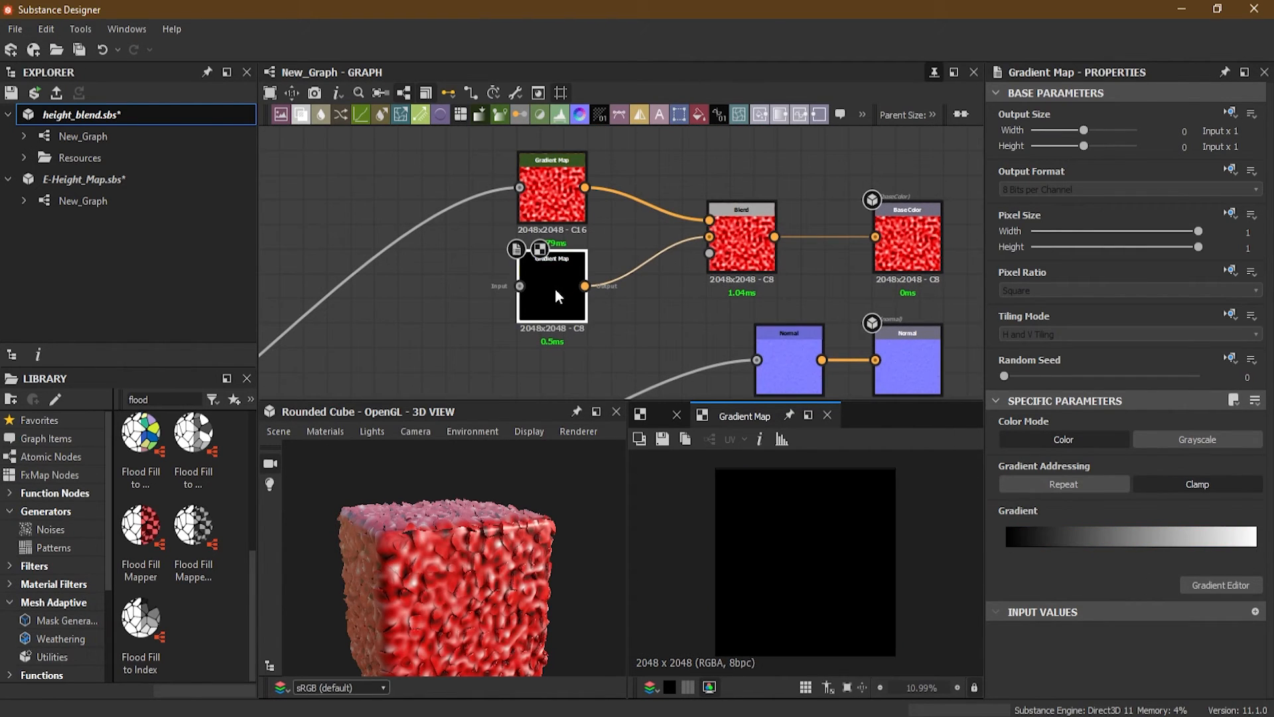
pyautogui.click(1048, 535)
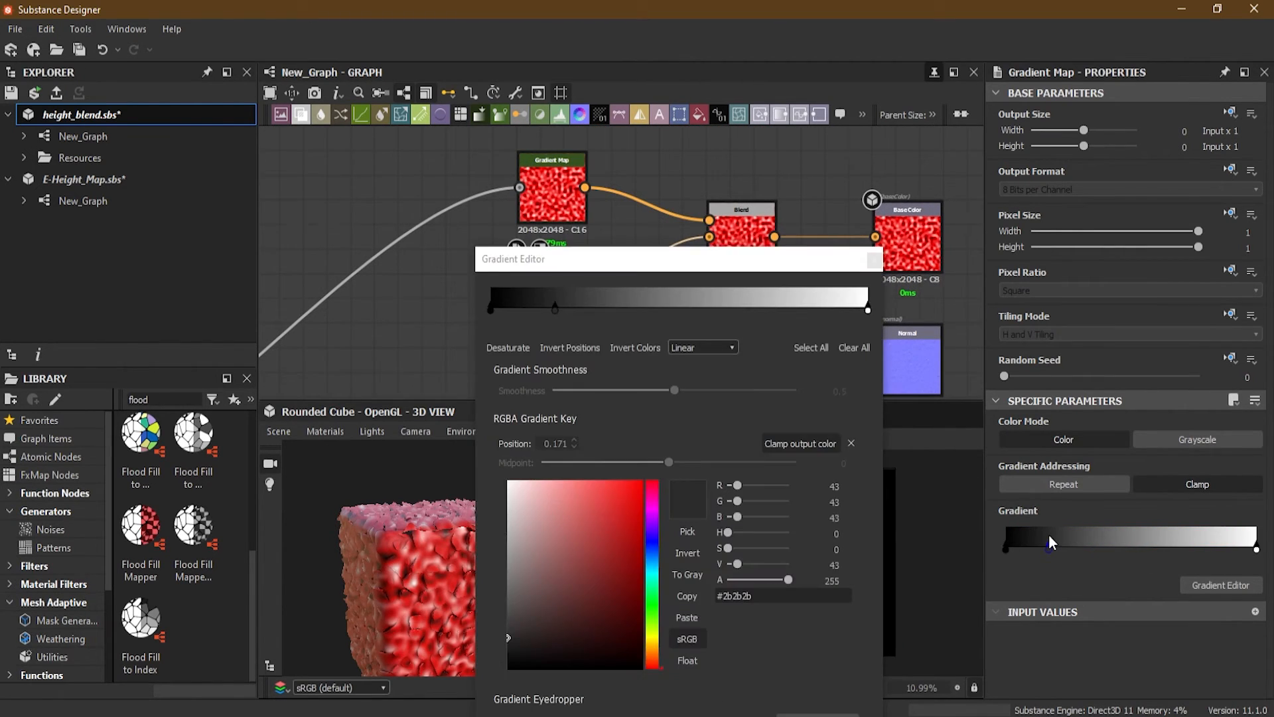
# - Color the background Gradient Map's key at 0.171 yellow (#f7d00c) and close the Gradient Editor
pyautogui.click(651, 640)
pyautogui.moveTo(603, 584); pyautogui.dragTo(618, 555)
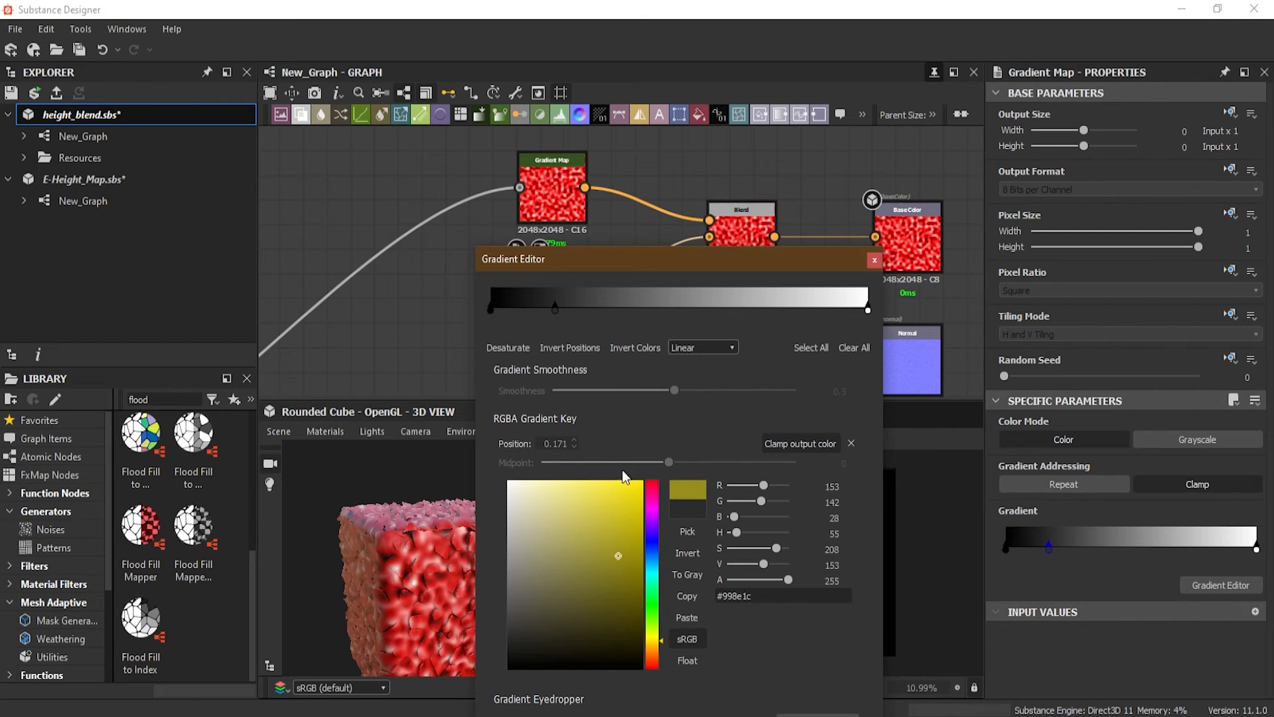
pyautogui.click(555, 307)
pyautogui.click(652, 627)
pyautogui.click(618, 588)
pyautogui.moveTo(618, 588); pyautogui.dragTo(635, 486)
pyautogui.click(653, 642)
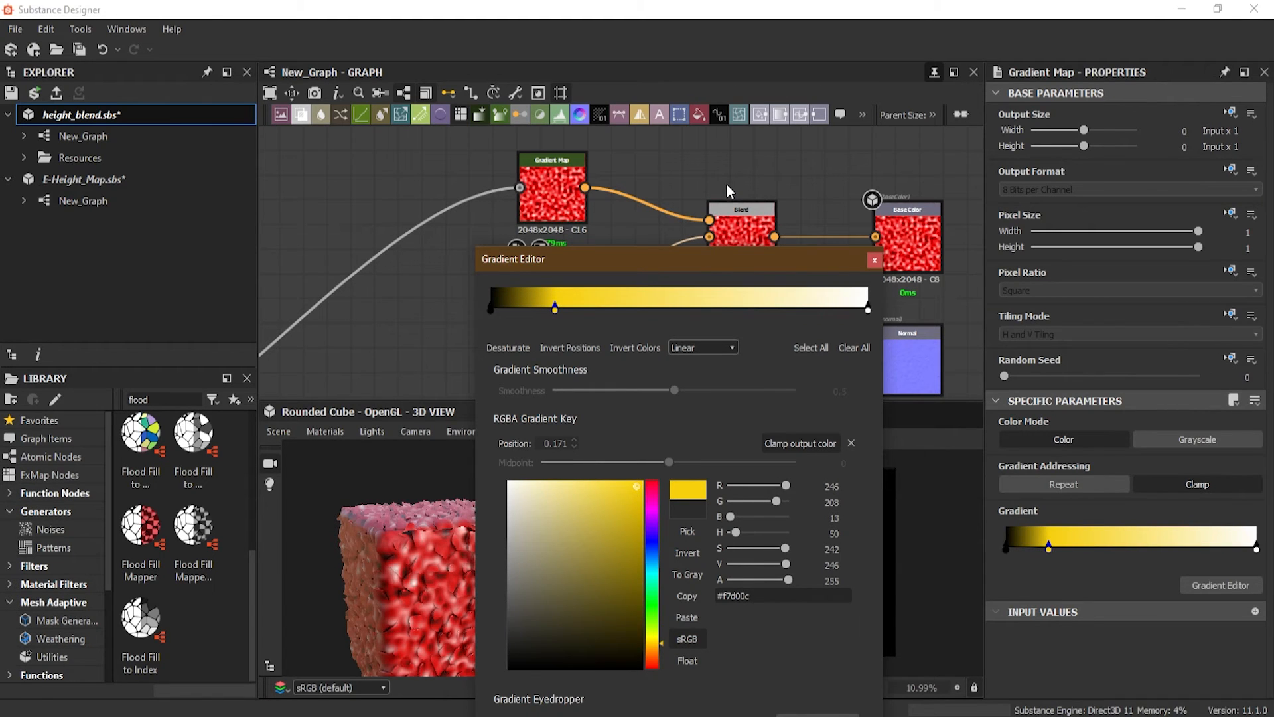
pyautogui.moveTo(710, 265); pyautogui.dragTo(698, 223)
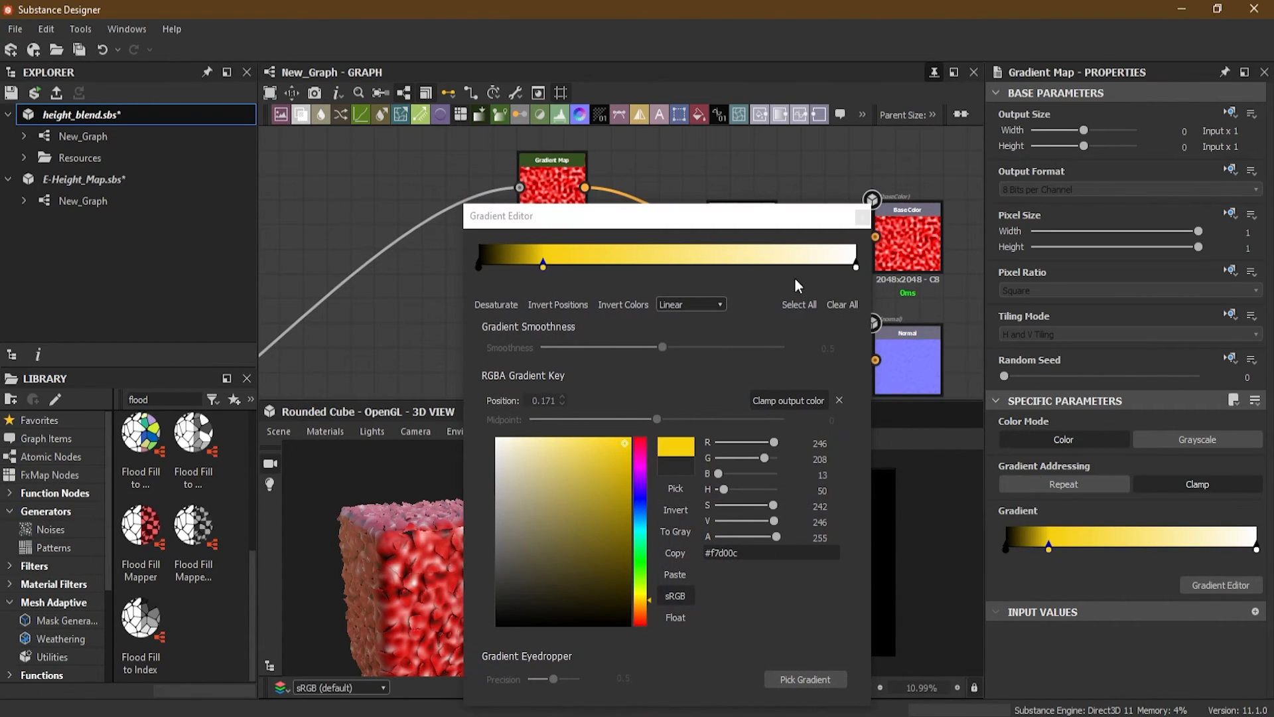
pyautogui.click(861, 216)
# - Connect the output of the stone pattern's final Blend to the input of the yellow Gradient Map
pyautogui.moveTo(656, 314); pyautogui.dragTo(730, 282, button='middle')
pyautogui.click(626, 272)
pyautogui.moveTo(519, 319); pyautogui.dragTo(663, 185, button='middle')
pyautogui.scroll(-3, 614, 218)
pyautogui.scroll(-1, 615, 219)
pyautogui.moveTo(552, 300); pyautogui.dragTo(717, 221, button='middle')
pyautogui.scroll(4, 572, 248)
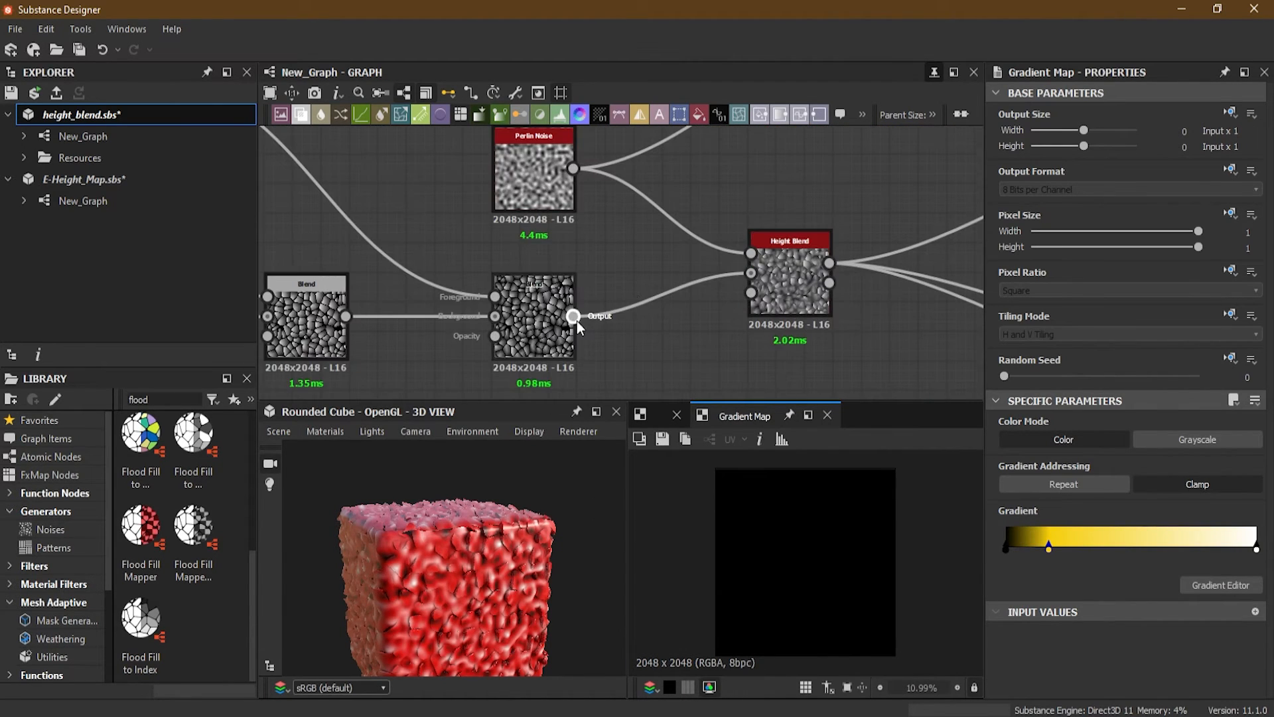
pyautogui.scroll(-2, 654, 228)
pyautogui.moveTo(761, 185); pyautogui.dragTo(606, 289, button='middle')
pyautogui.scroll(-3, 635, 258)
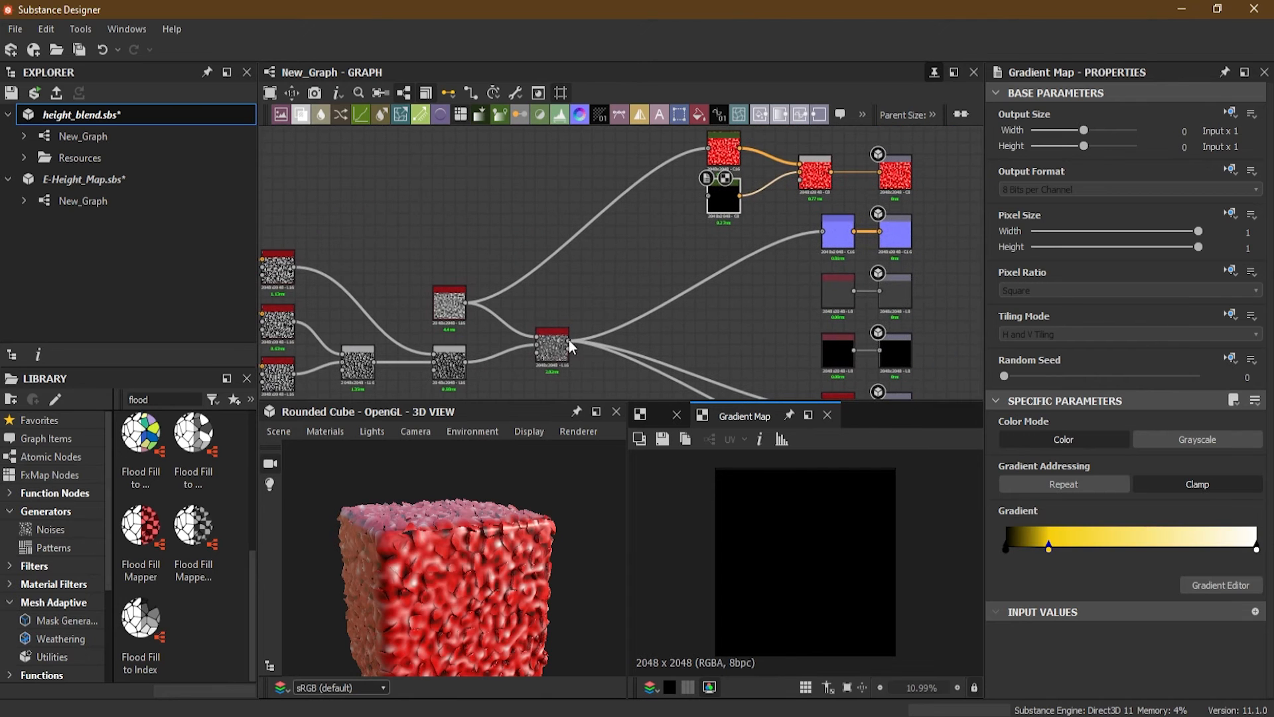
pyautogui.moveTo(463, 362); pyautogui.dragTo(715, 184)
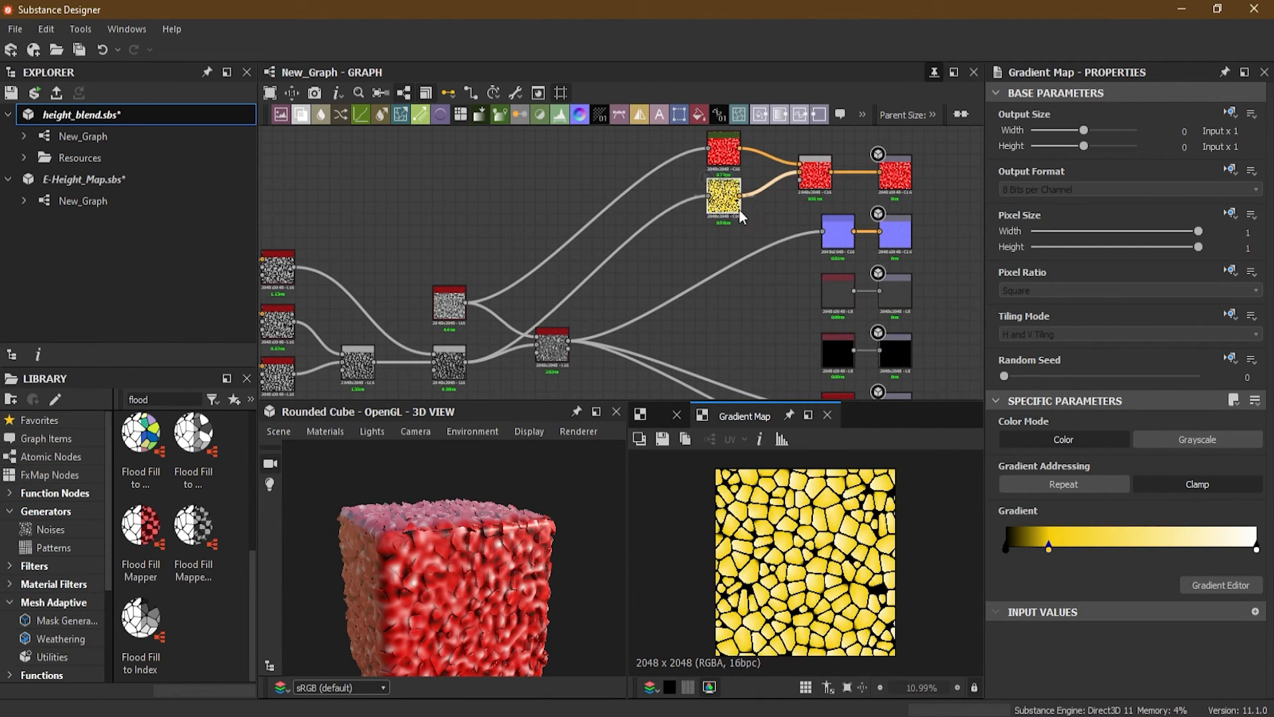
# - Examine the red and yellow Gradient Maps and the foreground, background and opacity inputs of the color Blend
pyautogui.scroll(2, 740, 210)
pyautogui.scroll(3, 750, 206)
pyautogui.moveTo(742, 232); pyautogui.dragTo(551, 359, button='middle')
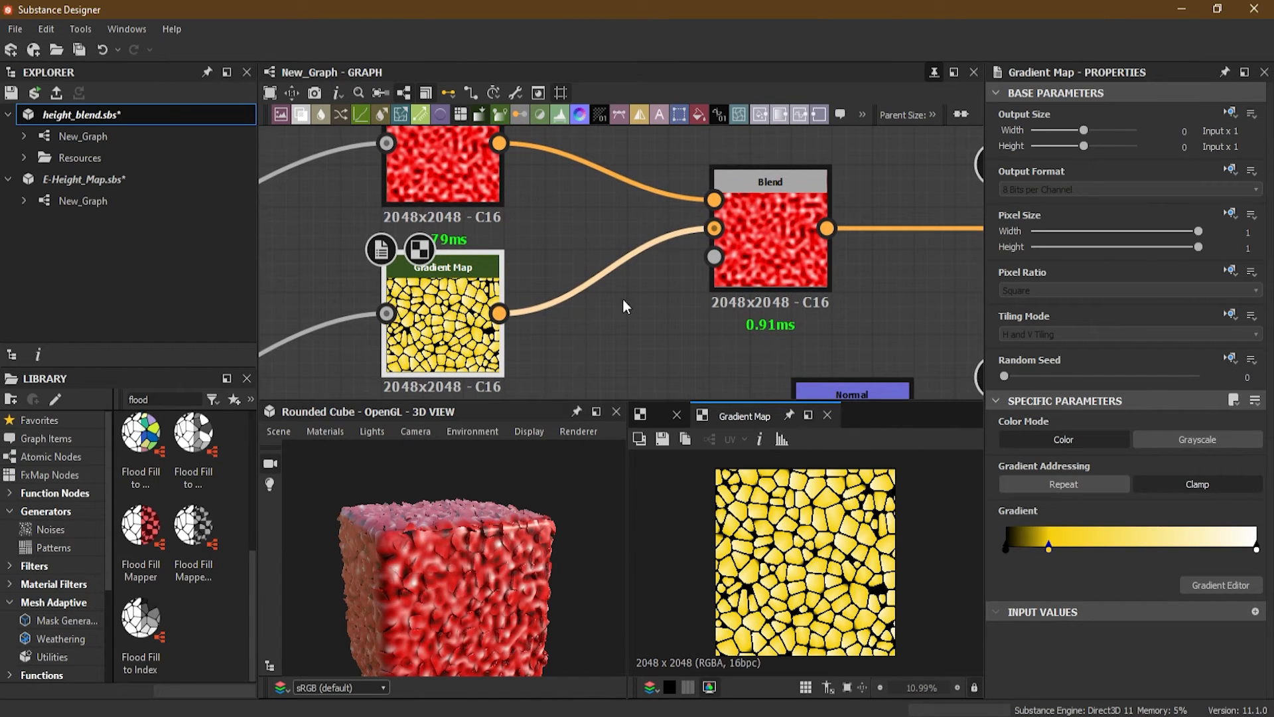
pyautogui.moveTo(563, 217); pyautogui.dragTo(546, 324, button='middle')
pyautogui.scroll(3, 479, 273)
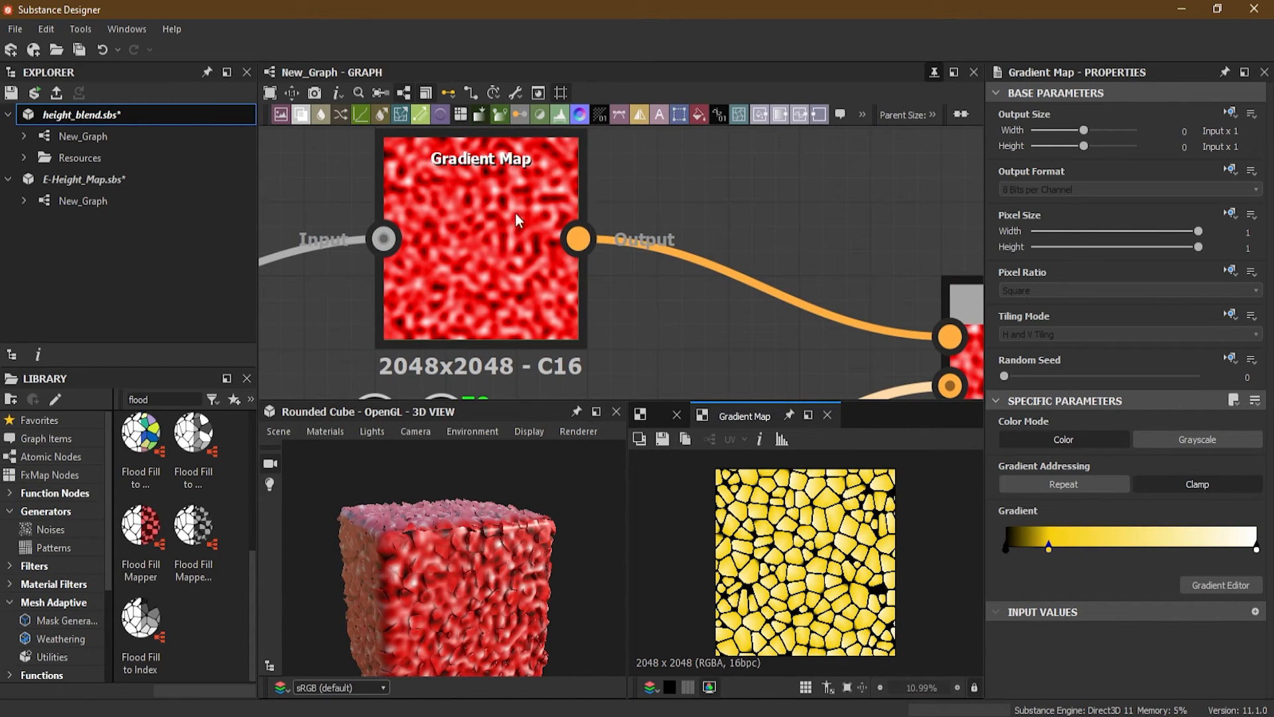
pyautogui.scroll(-2, 487, 226)
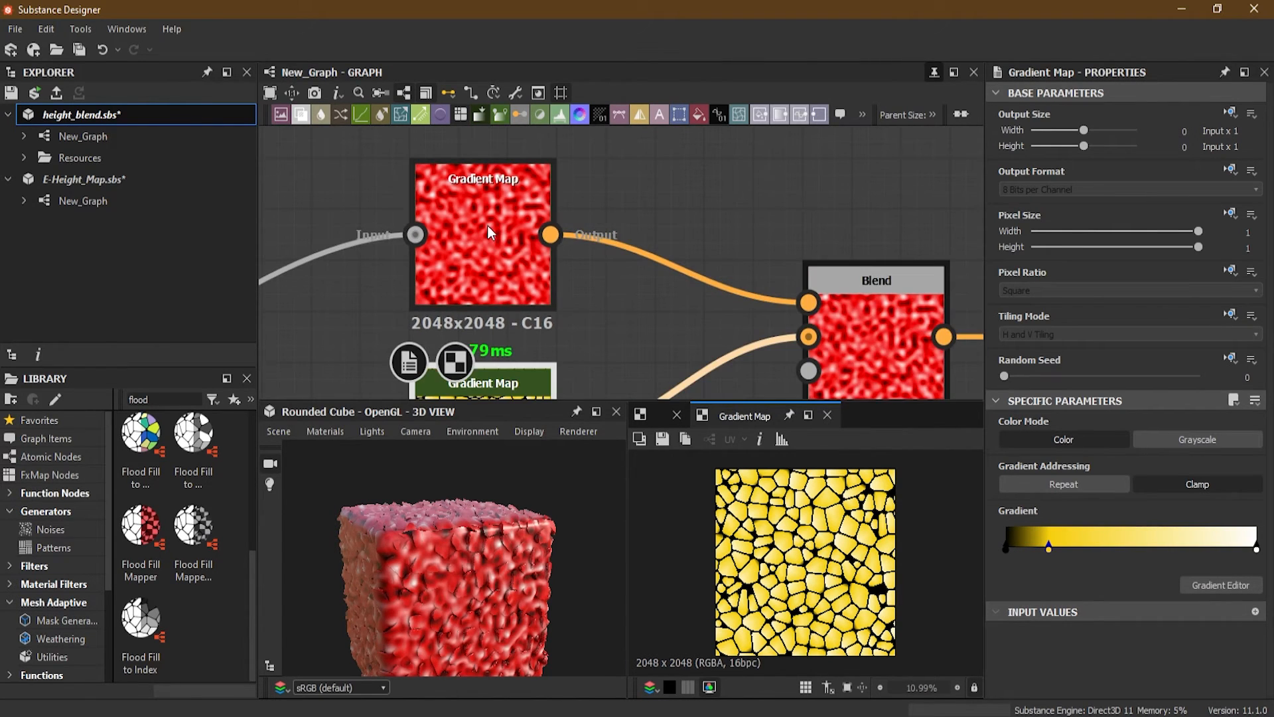
pyautogui.moveTo(624, 326); pyautogui.dragTo(629, 201, button='middle')
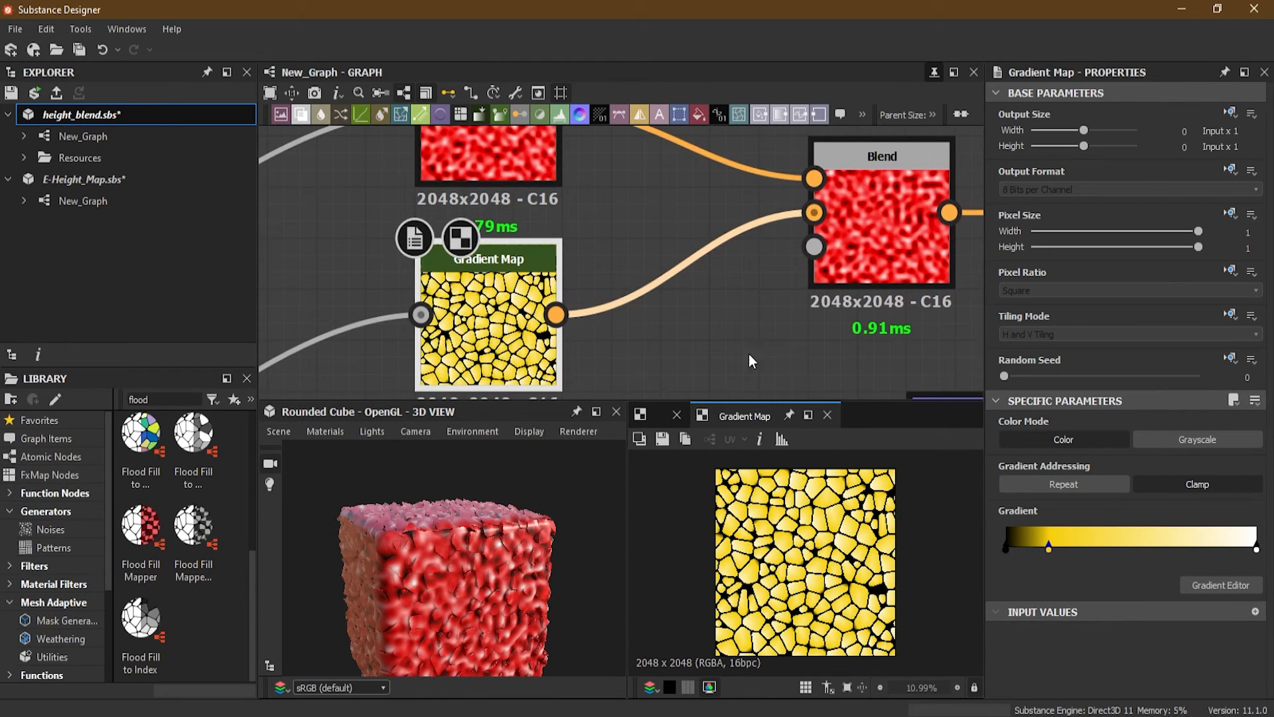
pyautogui.scroll(-2, 715, 346)
pyautogui.moveTo(664, 370); pyautogui.dragTo(663, 196, button='middle')
pyautogui.scroll(-3, 650, 261)
pyautogui.moveTo(642, 335); pyautogui.dragTo(458, 436, button='middle')
pyautogui.scroll(4, 508, 333)
pyautogui.scroll(1, 640, 330)
pyautogui.moveTo(639, 330); pyautogui.dragTo(577, 365, button='middle')
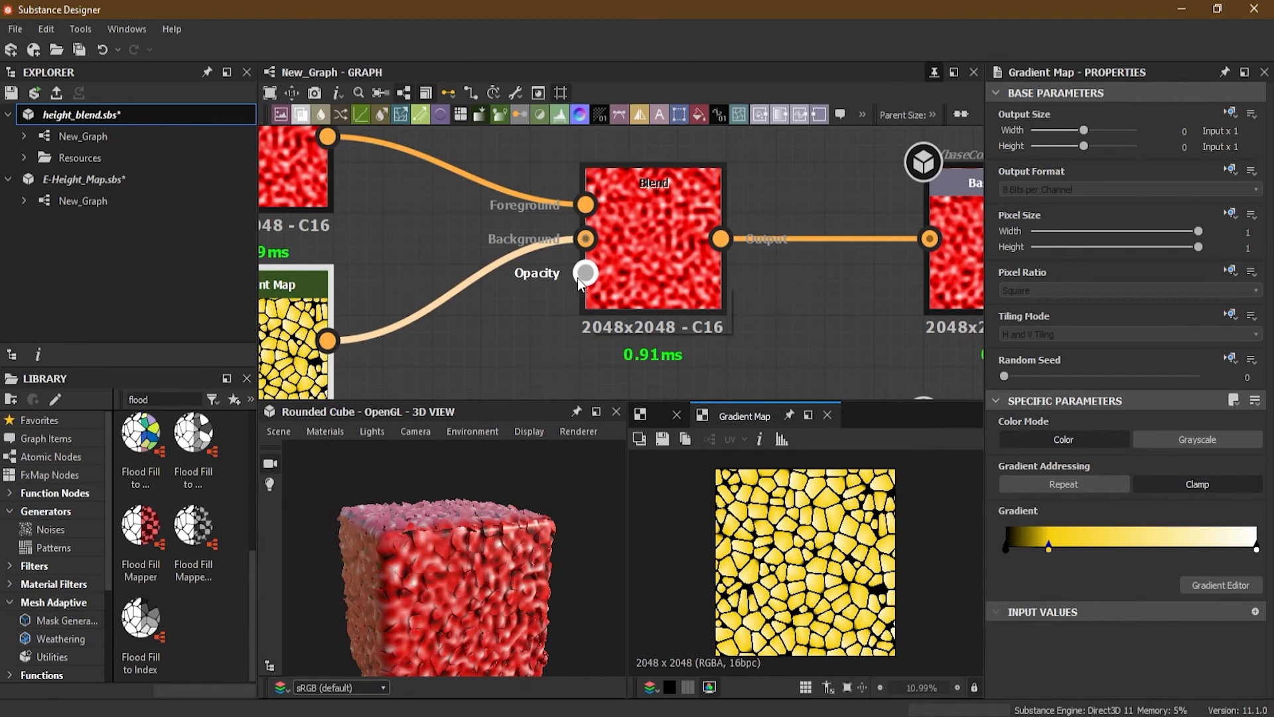
# - Preview the Height Blend node's Height Mask output in the 2D view and inspect its black and white areas
pyautogui.moveTo(465, 365); pyautogui.dragTo(642, 139, button='middle')
pyautogui.scroll(-3, 504, 286)
pyautogui.moveTo(467, 326); pyautogui.dragTo(398, 266, button='middle')
pyautogui.scroll(2, 398, 266)
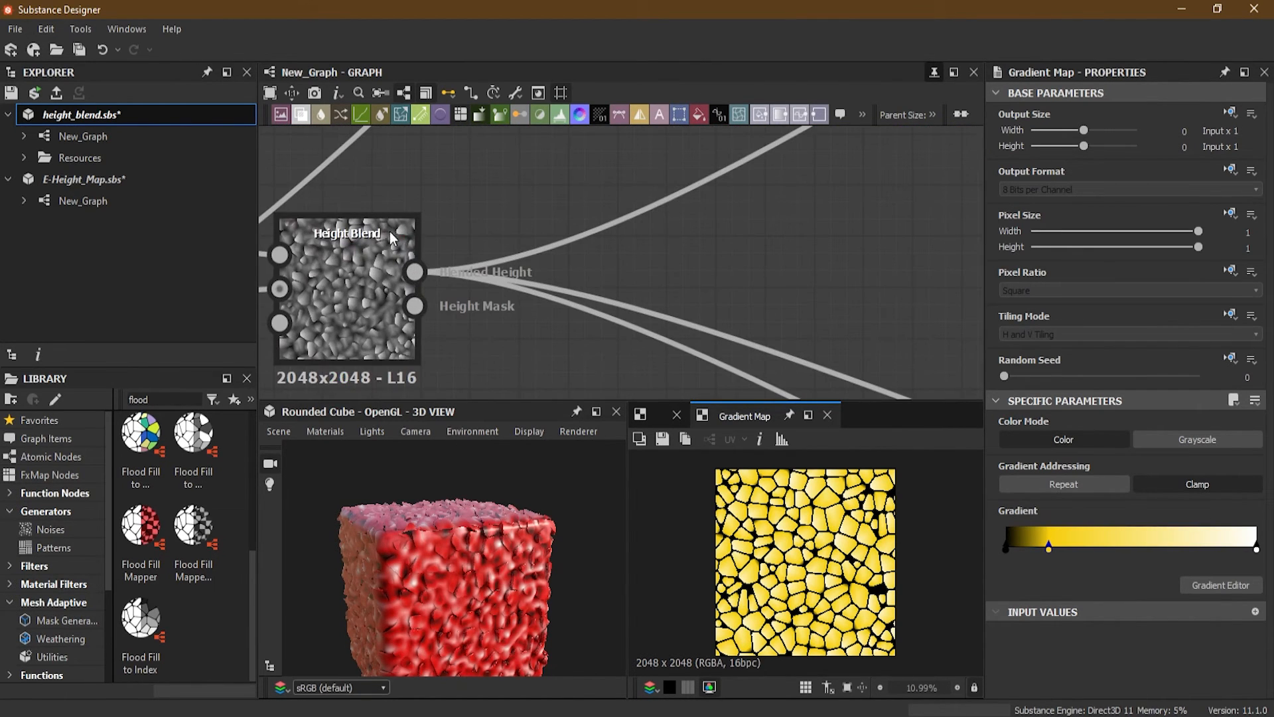
pyautogui.moveTo(473, 367); pyautogui.dragTo(581, 350, button='middle')
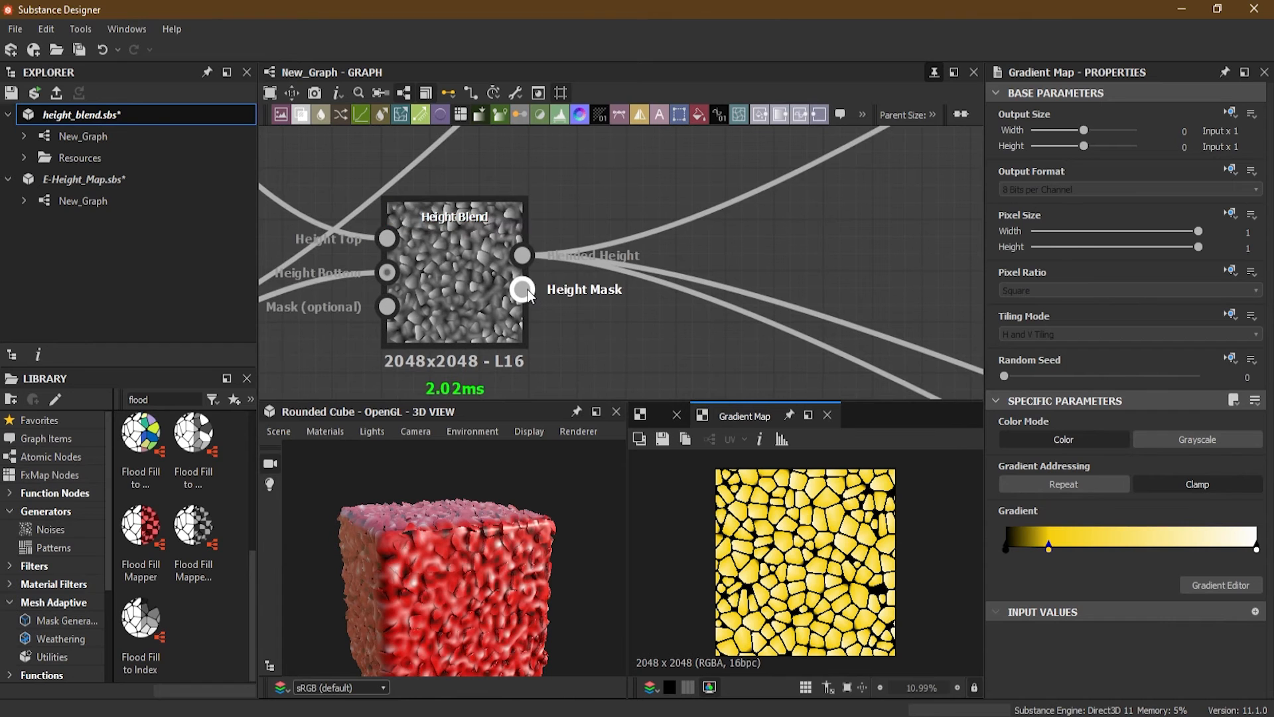
pyautogui.click(523, 289)
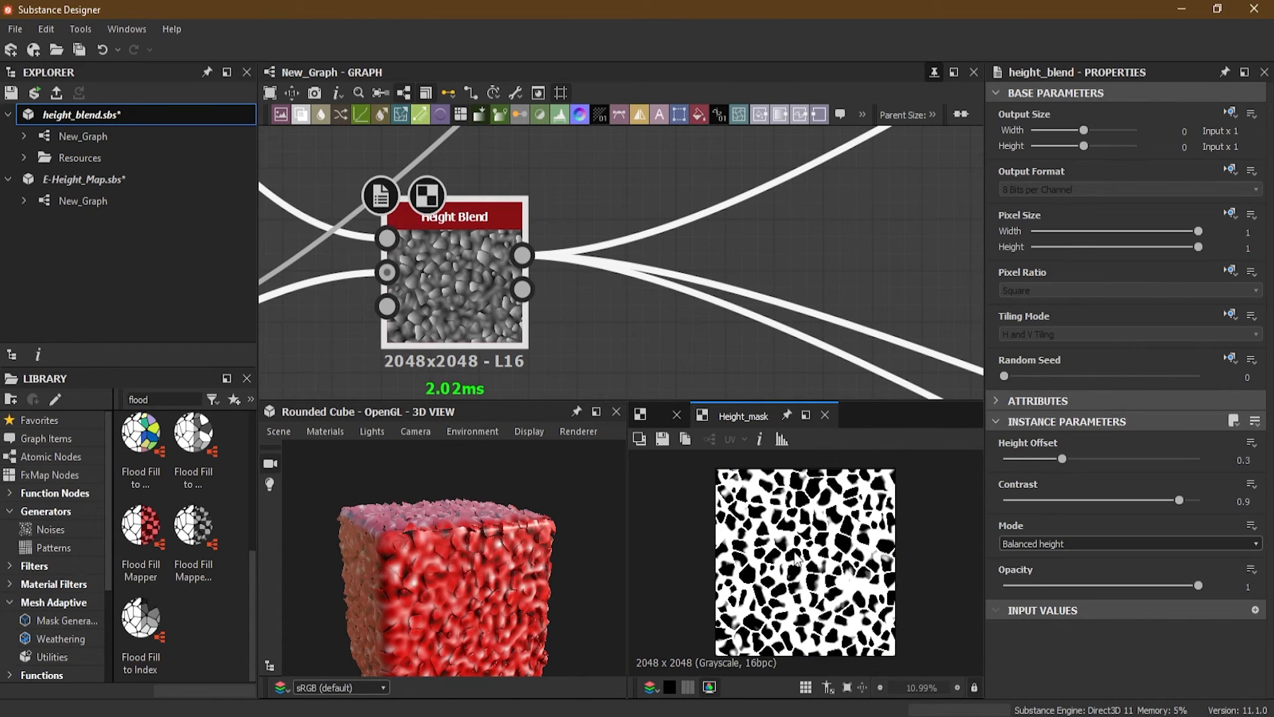
pyautogui.scroll(3, 794, 563)
pyautogui.scroll(-1, 794, 562)
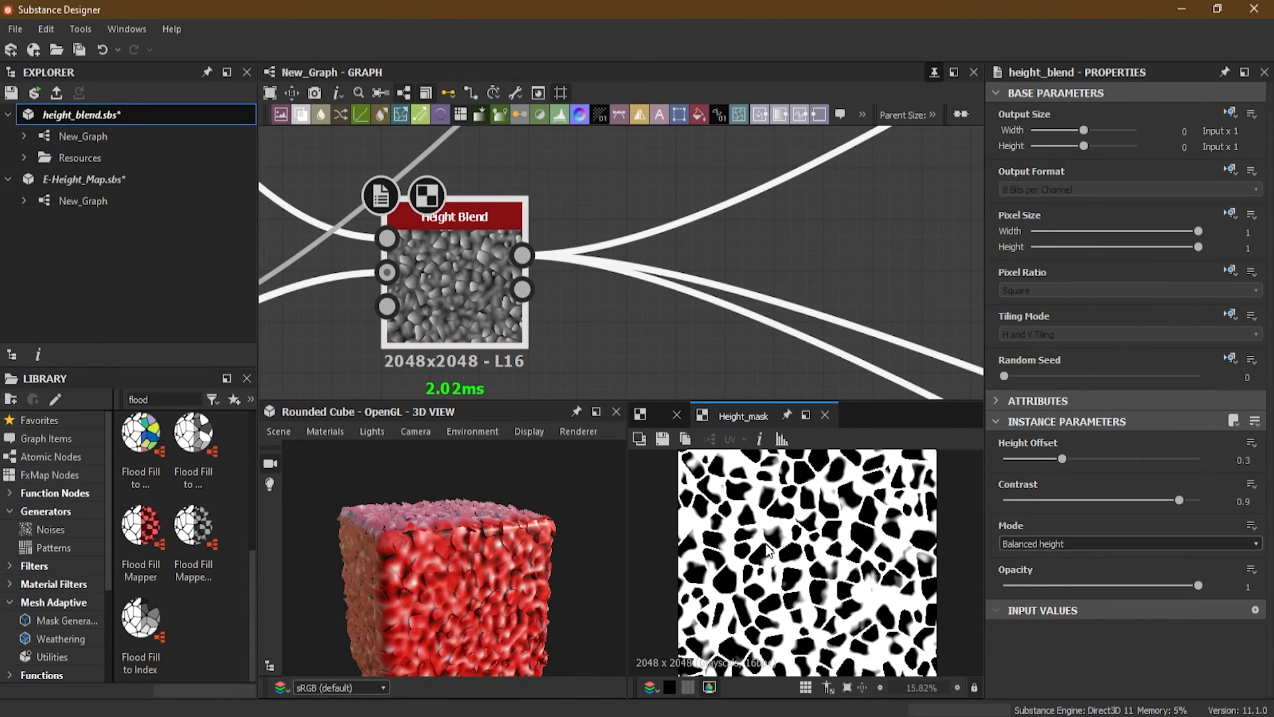
# - Connect the Height Blend's Height Mask output to the opacity input of the color Blend
pyautogui.scroll(-3, 628, 292)
pyautogui.moveTo(667, 292); pyautogui.dragTo(521, 353, button='middle')
pyautogui.scroll(-2, 522, 299)
pyautogui.moveTo(582, 254); pyautogui.dragTo(484, 338, button='middle')
pyautogui.scroll(-1, 481, 337)
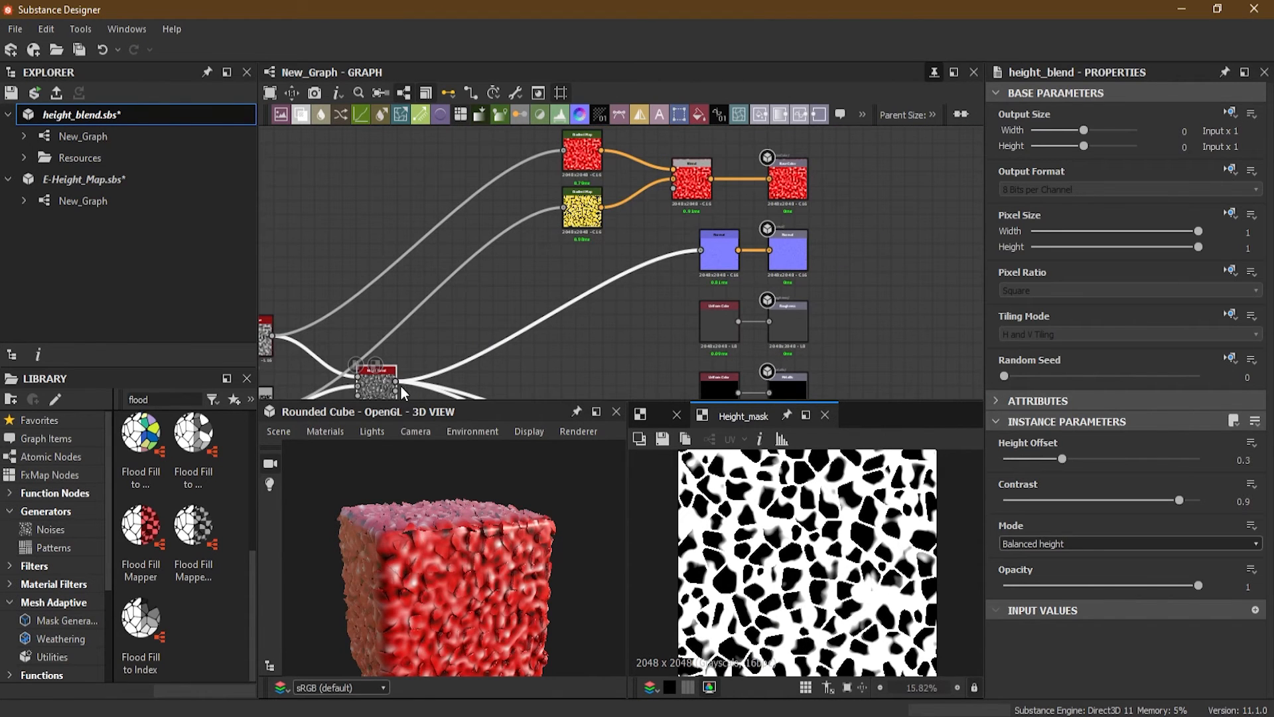
pyautogui.moveTo(397, 393); pyautogui.dragTo(673, 187)
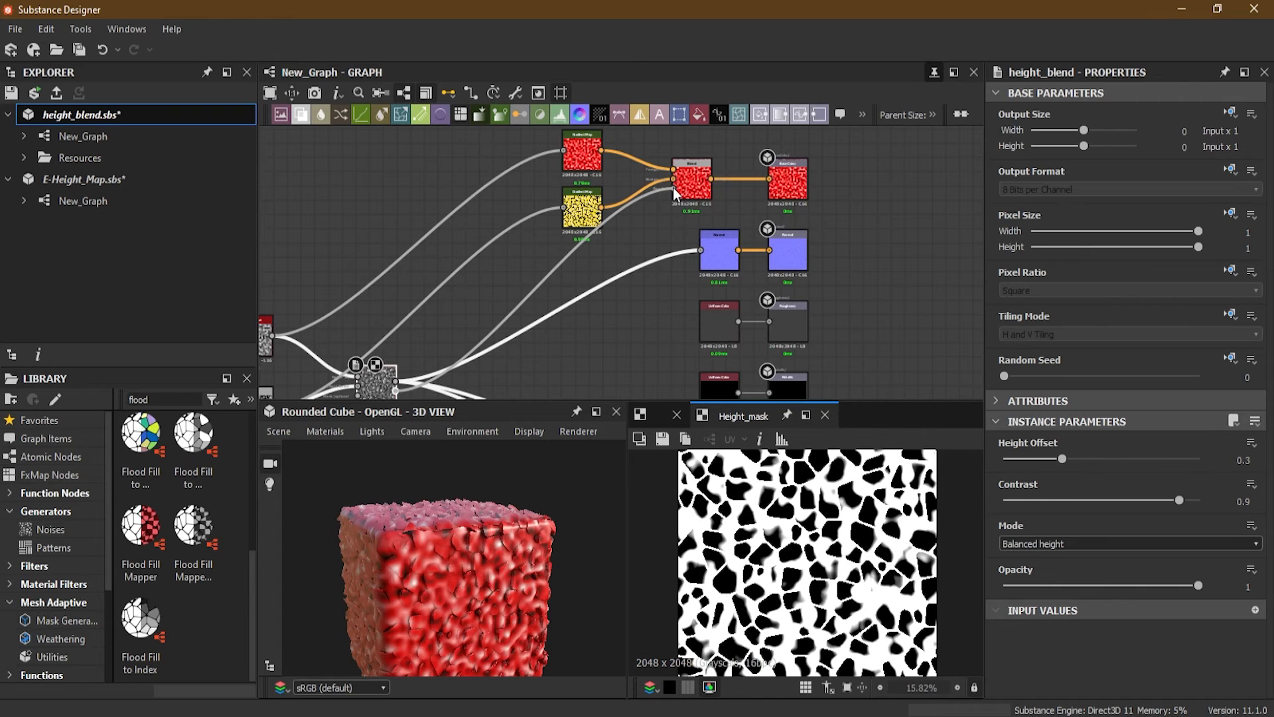
# - Preview the color Blend in the 2D view and inspect the red and yellow areas on the displaced cube
pyautogui.scroll(5, 705, 174)
pyautogui.click(706, 175)
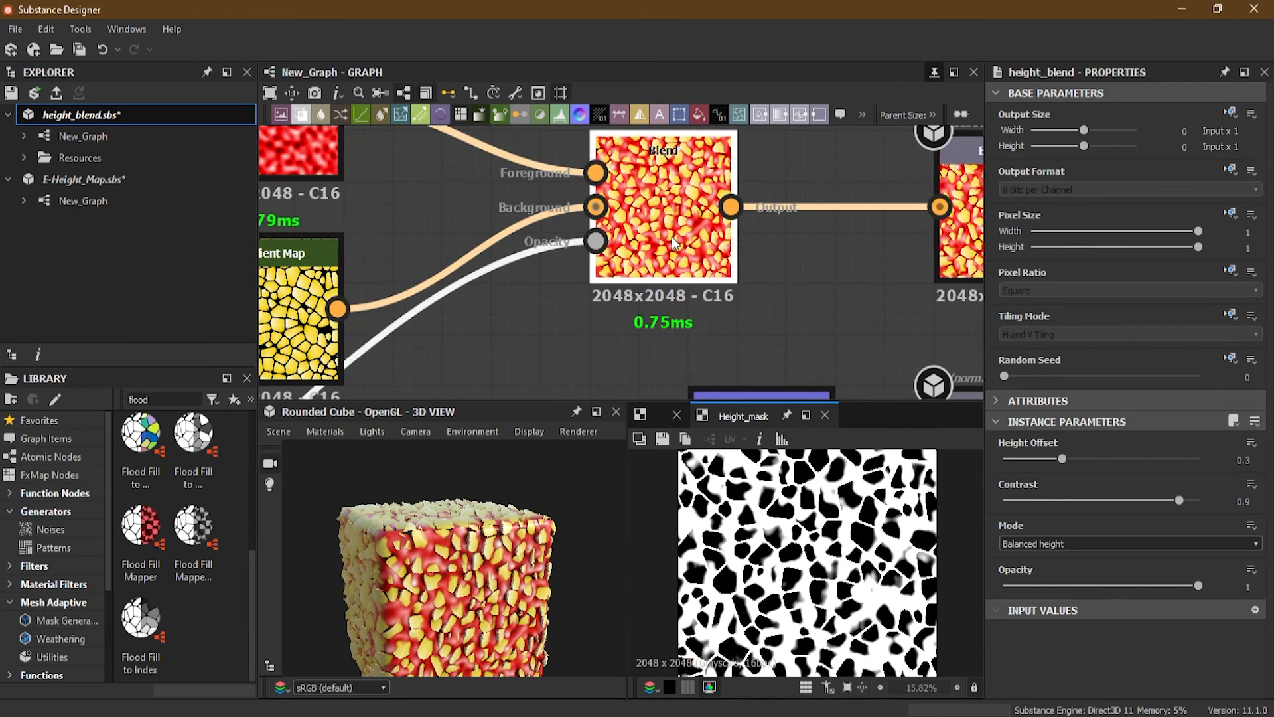
pyautogui.moveTo(484, 621); pyautogui.dragTo(468, 544)
pyautogui.scroll(4, 448, 563)
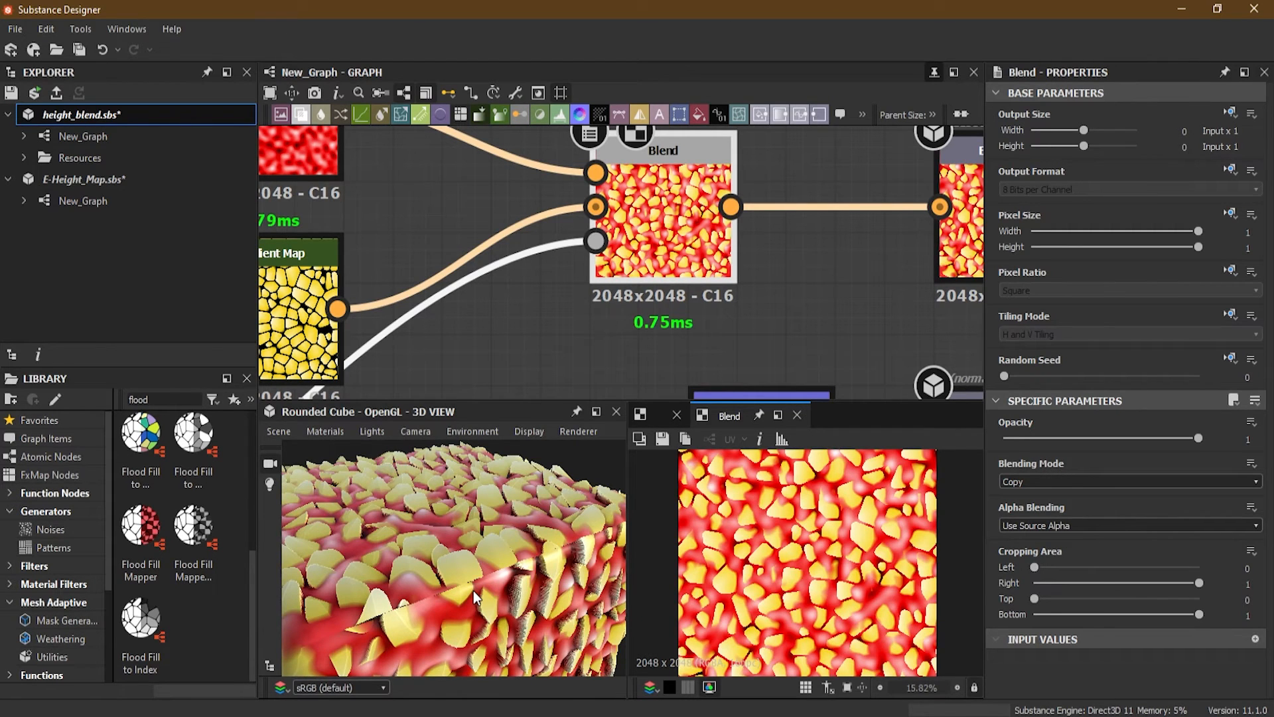
pyautogui.scroll(-4, 472, 590)
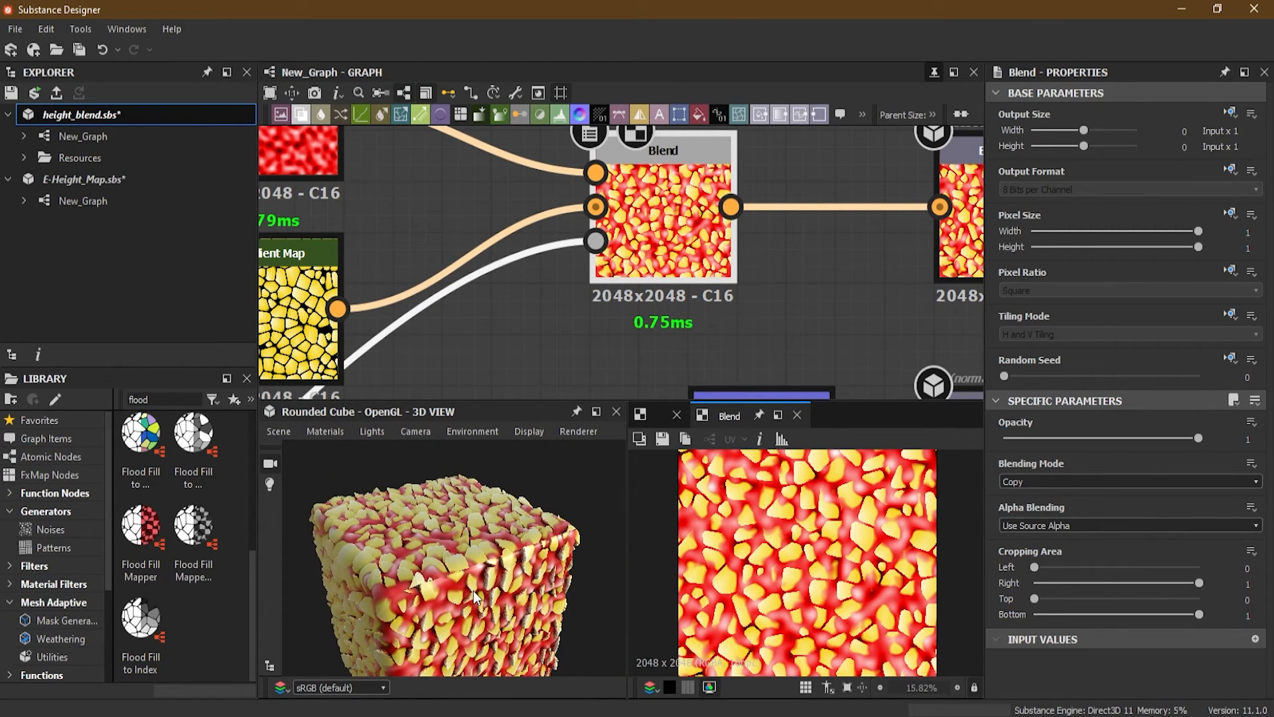
pyautogui.scroll(-3, 582, 276)
pyautogui.moveTo(639, 275); pyautogui.dragTo(676, 252, button='middle')
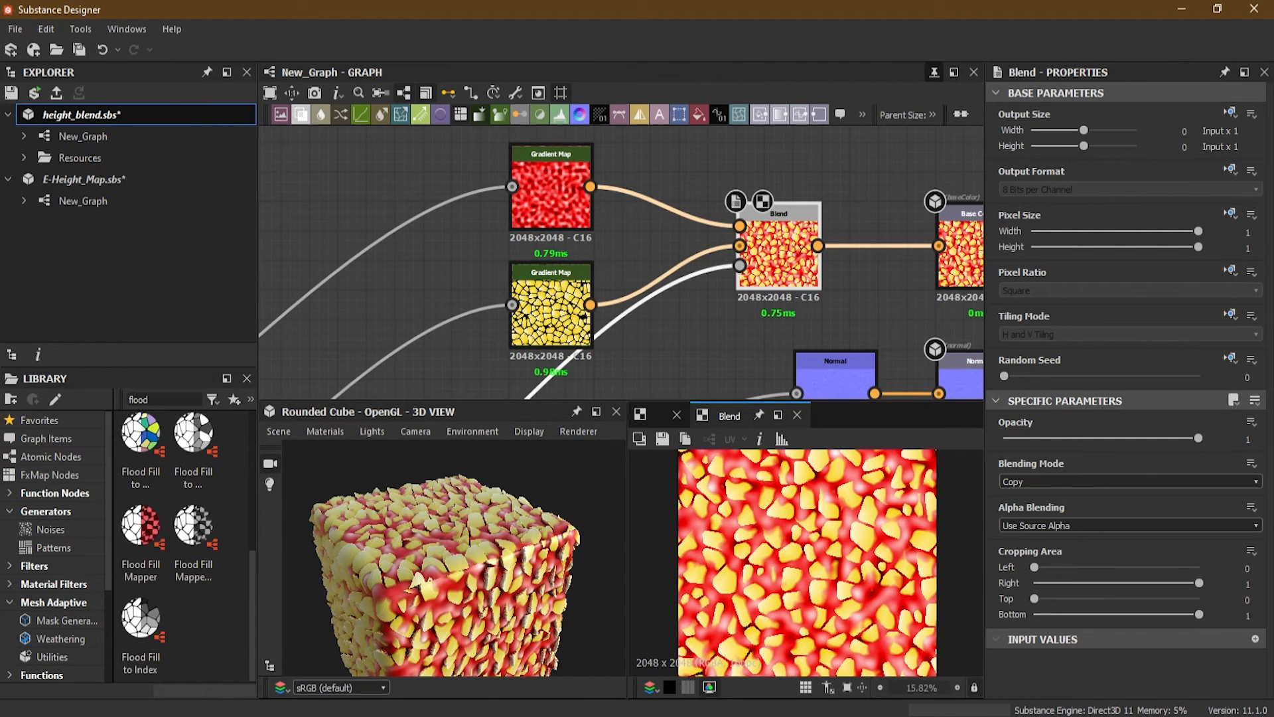
# - Switch to the reference image board, place it over the graph and shrink its window around the sand and soil pictures
pyautogui.moveTo(396, 715)
pyautogui.click(396, 647)
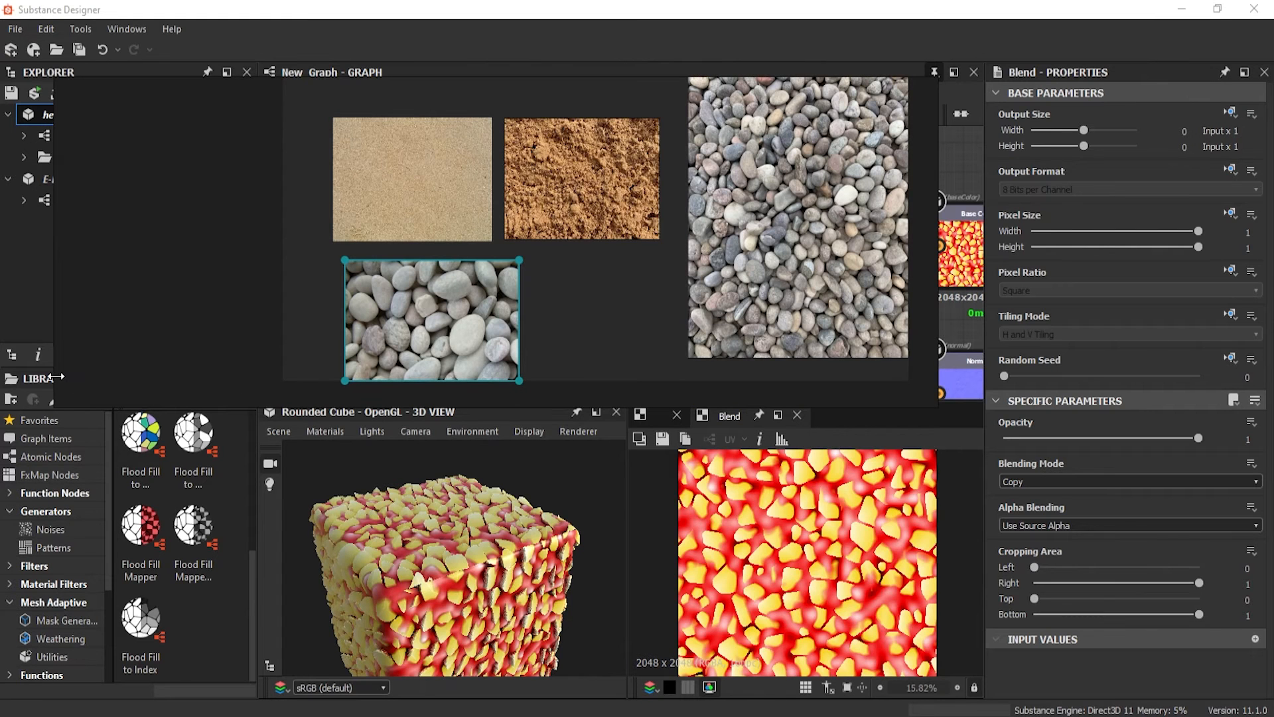
pyautogui.moveTo(56, 377); pyautogui.dragTo(258, 375)
pyautogui.moveTo(694, 192); pyautogui.dragTo(640, 388)
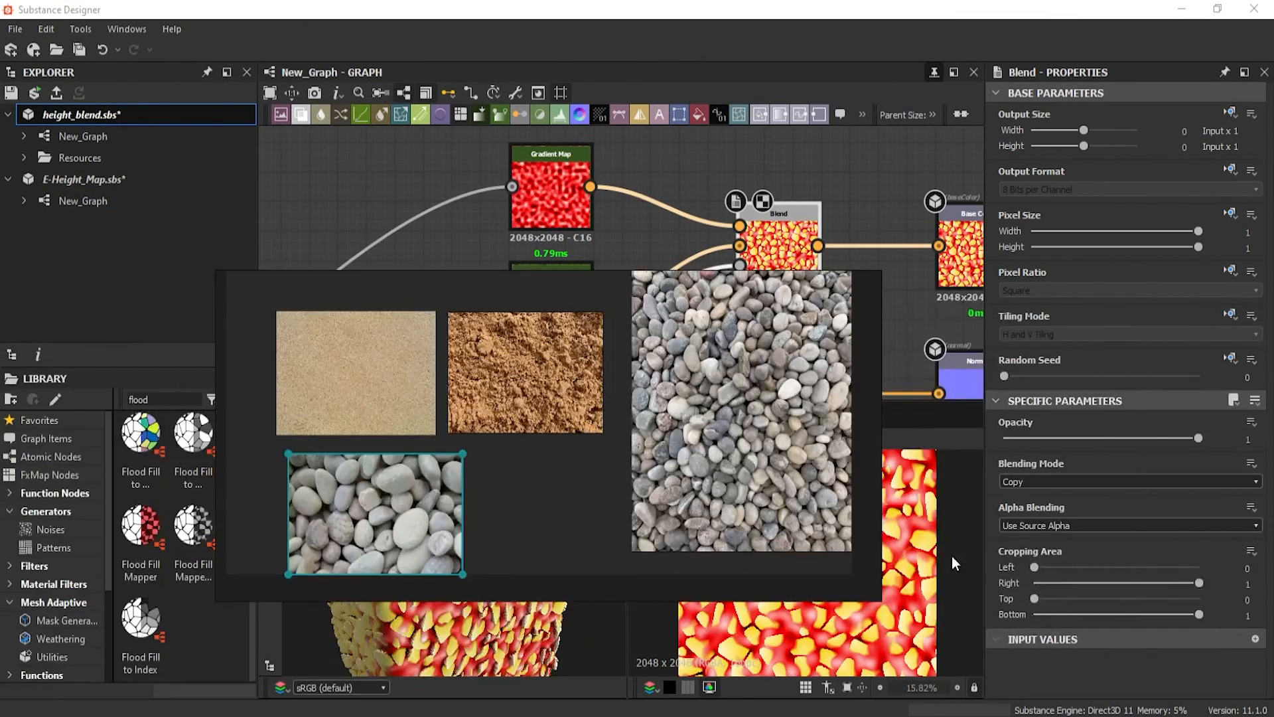
pyautogui.moveTo(874, 599); pyautogui.dragTo(637, 519)
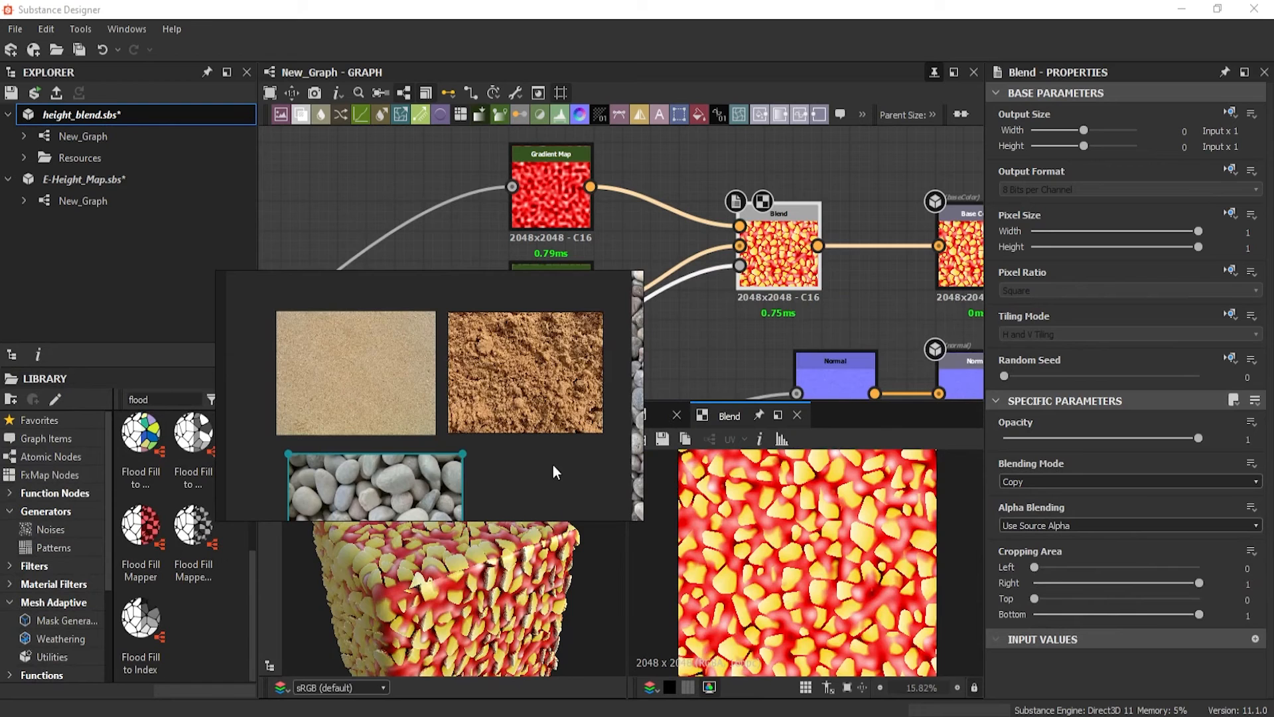
# - Frame the sand and soil pictures on the reference board, move it clear of the Gradient Map nodes and keep it on top
pyautogui.moveTo(555, 463)
pyautogui.mouseDown(button='middle')
pyautogui.moveTo(486, 447)
pyautogui.moveTo(541, 471)
pyautogui.mouseUp(button='middle')
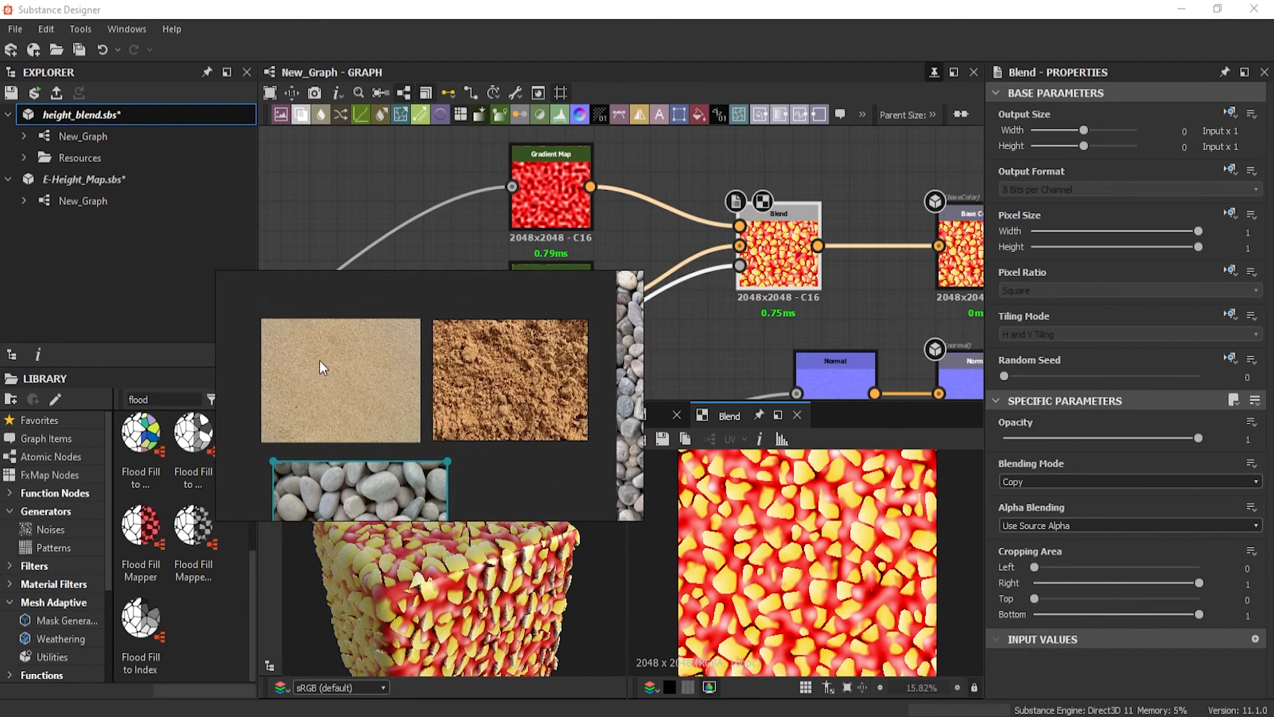
pyautogui.scroll(3, 321, 365)
pyautogui.scroll(-1, 339, 368)
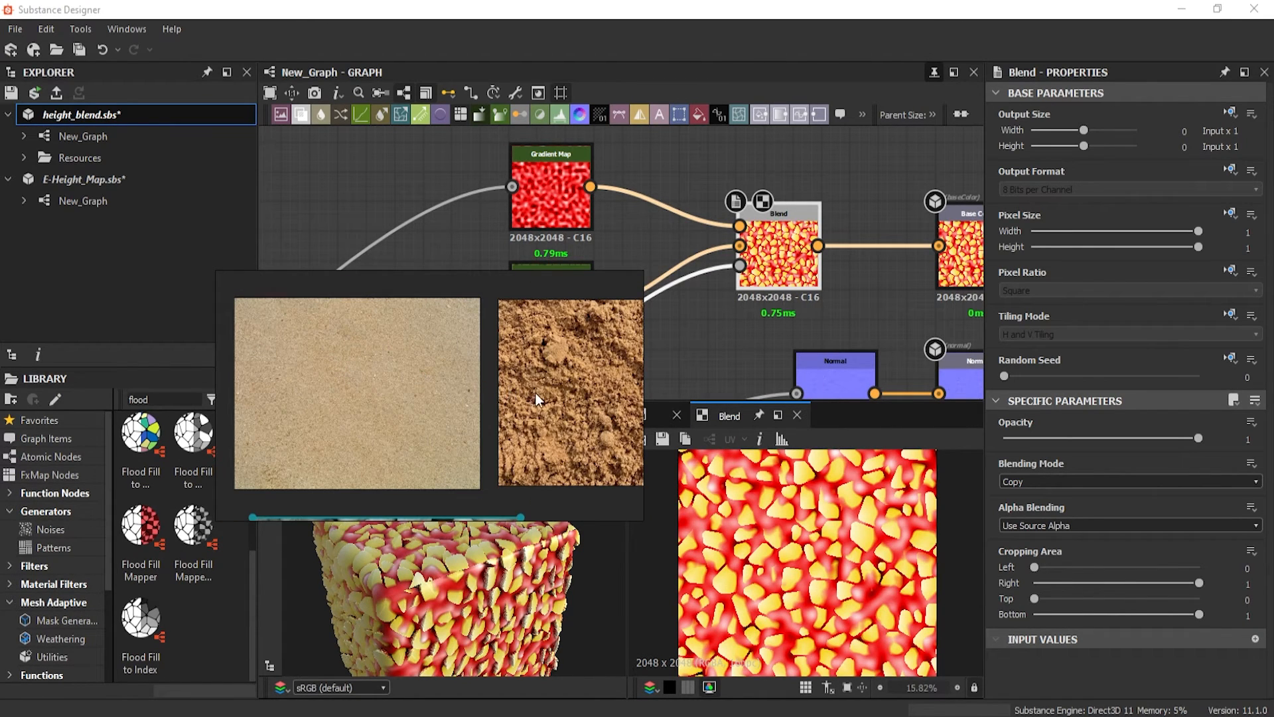
pyautogui.moveTo(493, 389); pyautogui.dragTo(432, 394, button='middle')
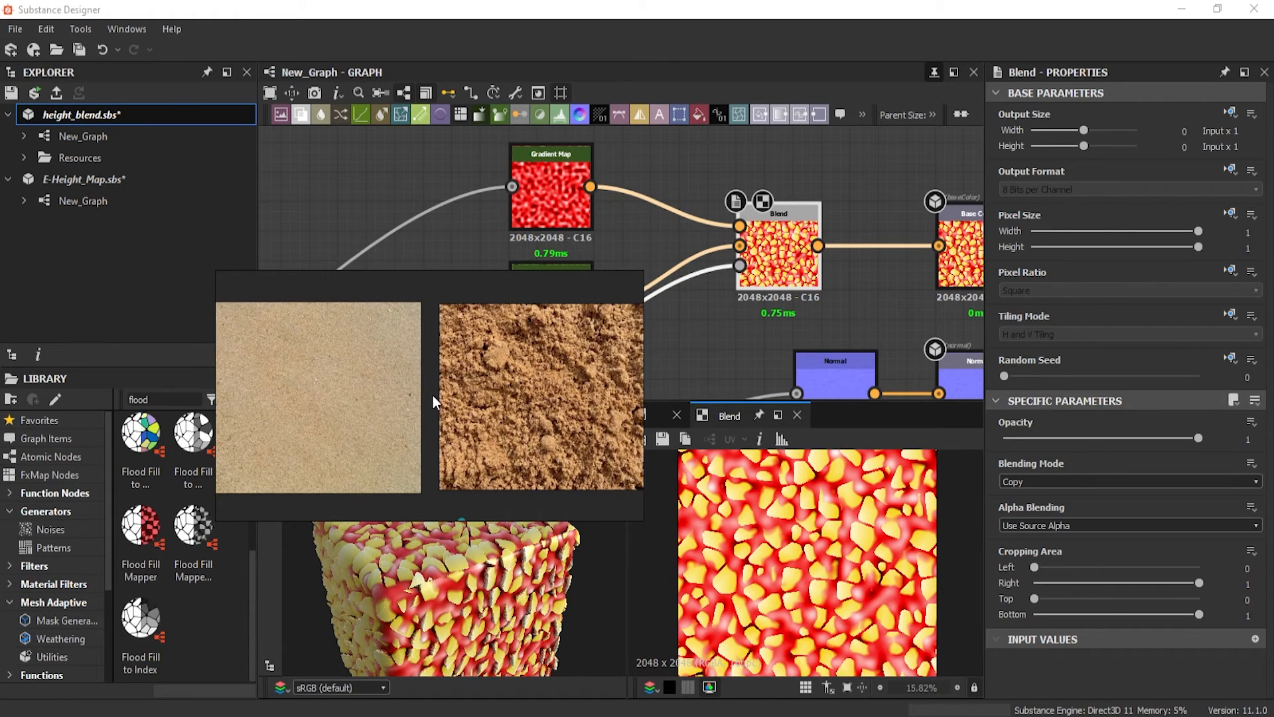
pyautogui.moveTo(442, 298); pyautogui.dragTo(261, 230)
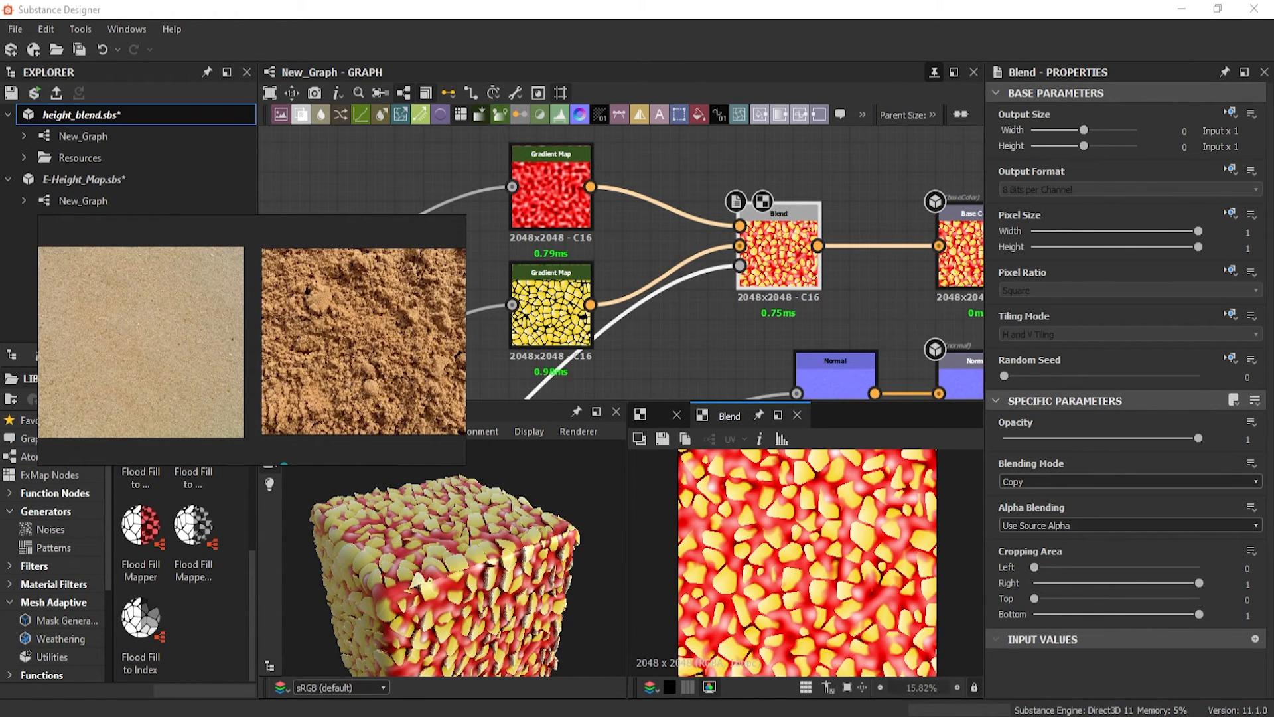
pyautogui.moveTo(396, 716)
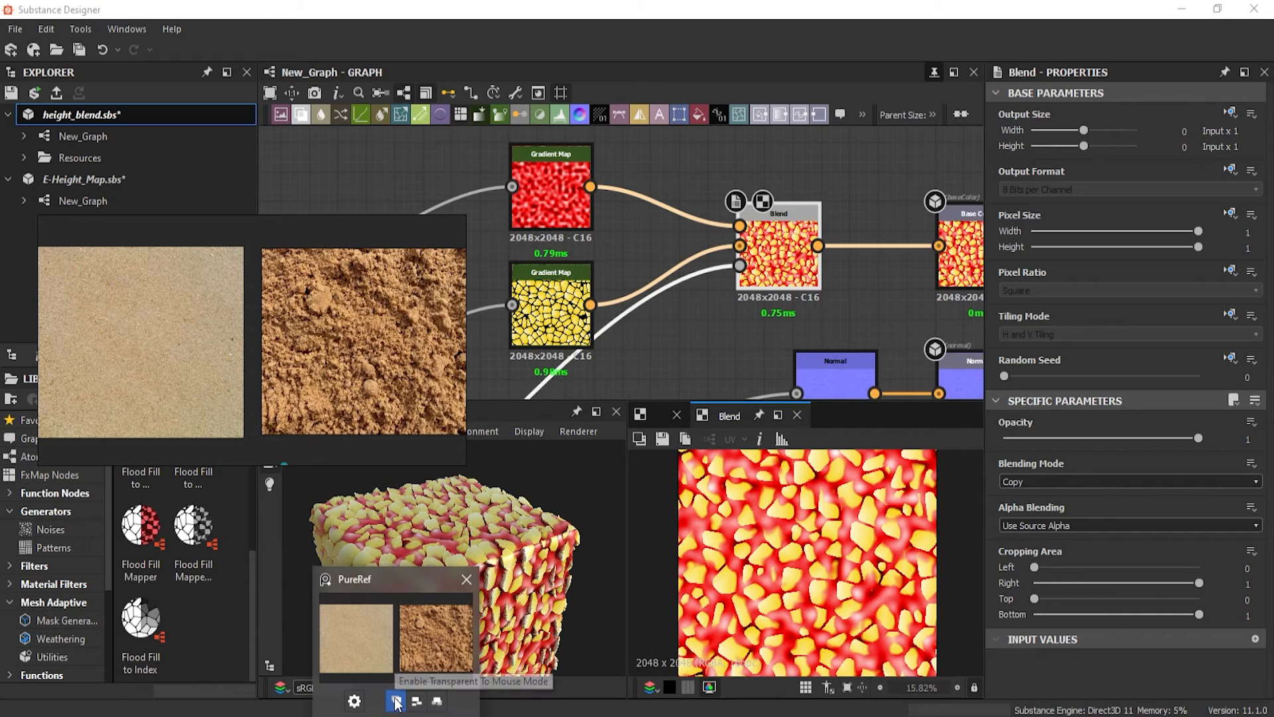
pyautogui.click(438, 701)
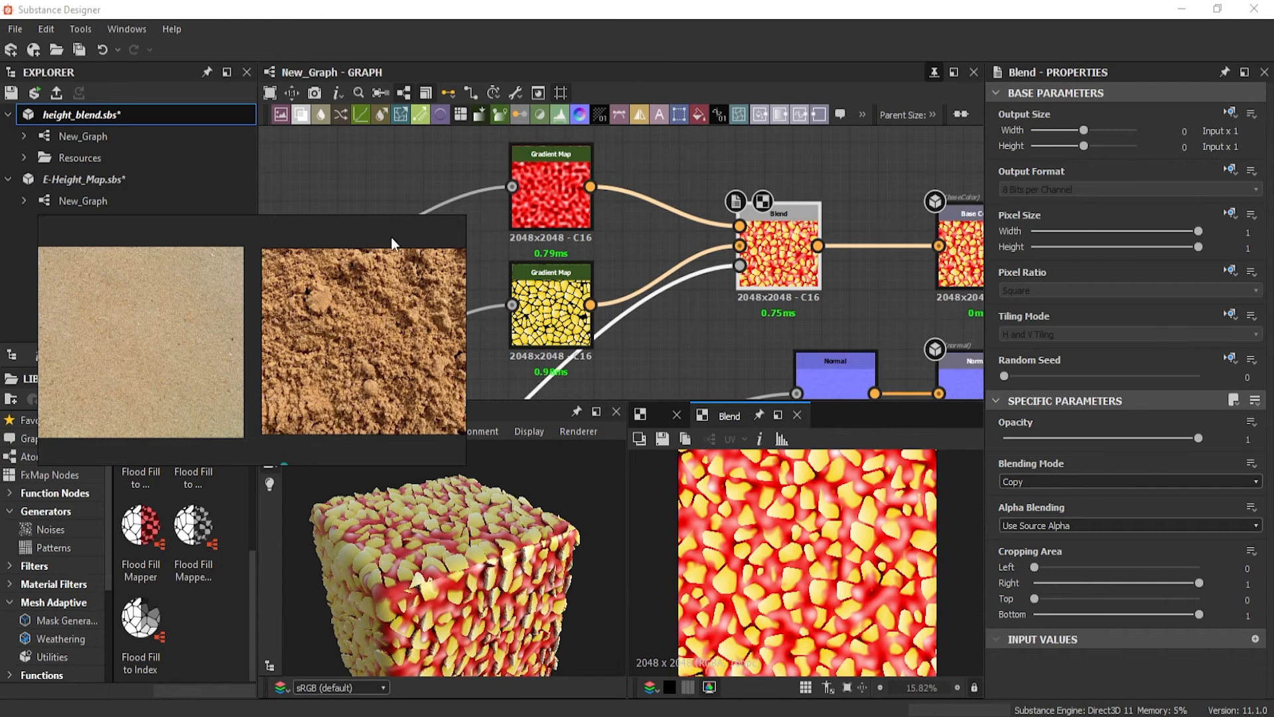
# - Open the Gradient Editor for the red ground Gradient Map, clear all its keys and move the editor aside
pyautogui.doubleClick(544, 198)
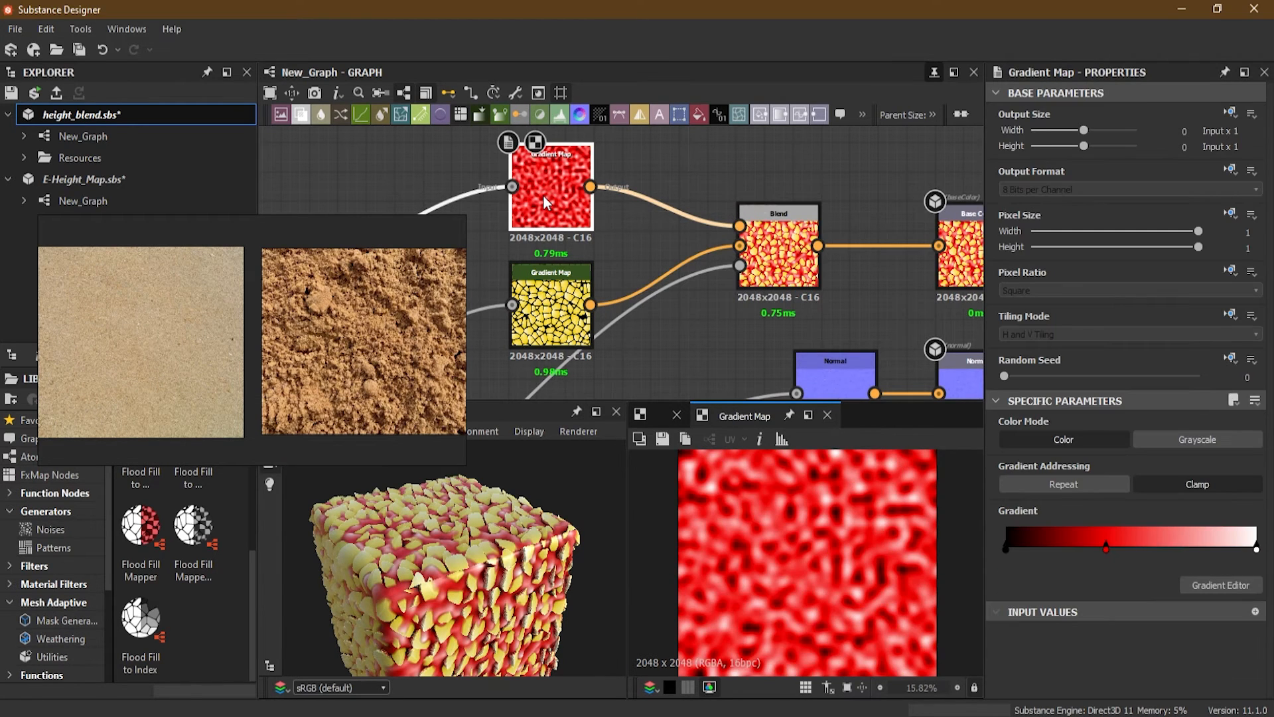
pyautogui.click(1220, 588)
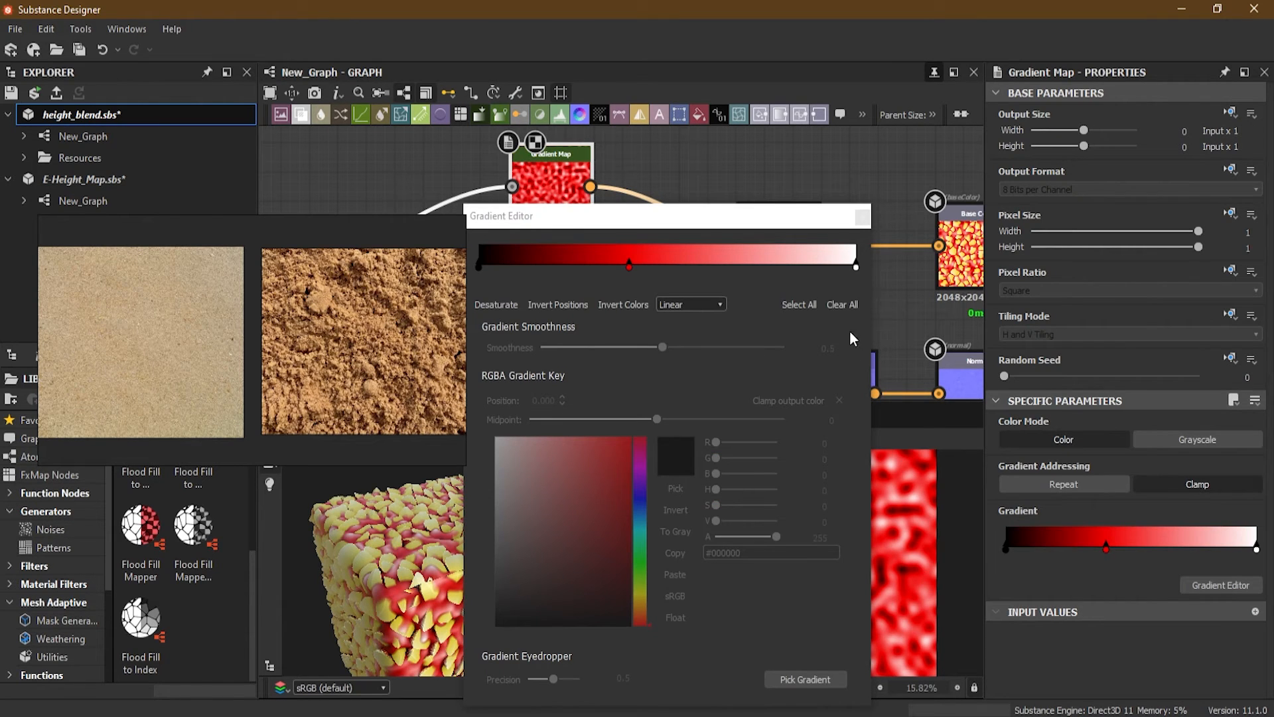
pyautogui.click(841, 304)
pyautogui.moveTo(693, 215); pyautogui.dragTo(1005, 183)
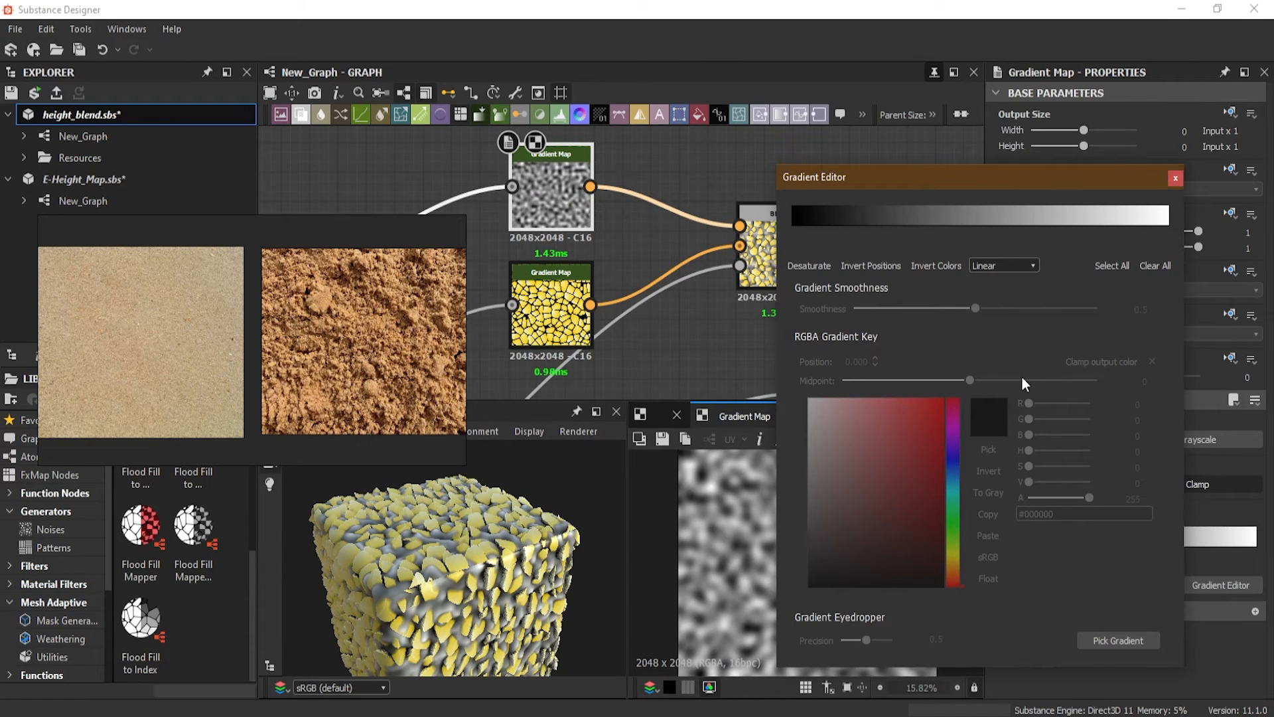
# - Try a ground gradient picked from a short stroke on the sand picture and inspect it in the 2D view and on the cube
pyautogui.click(1131, 638)
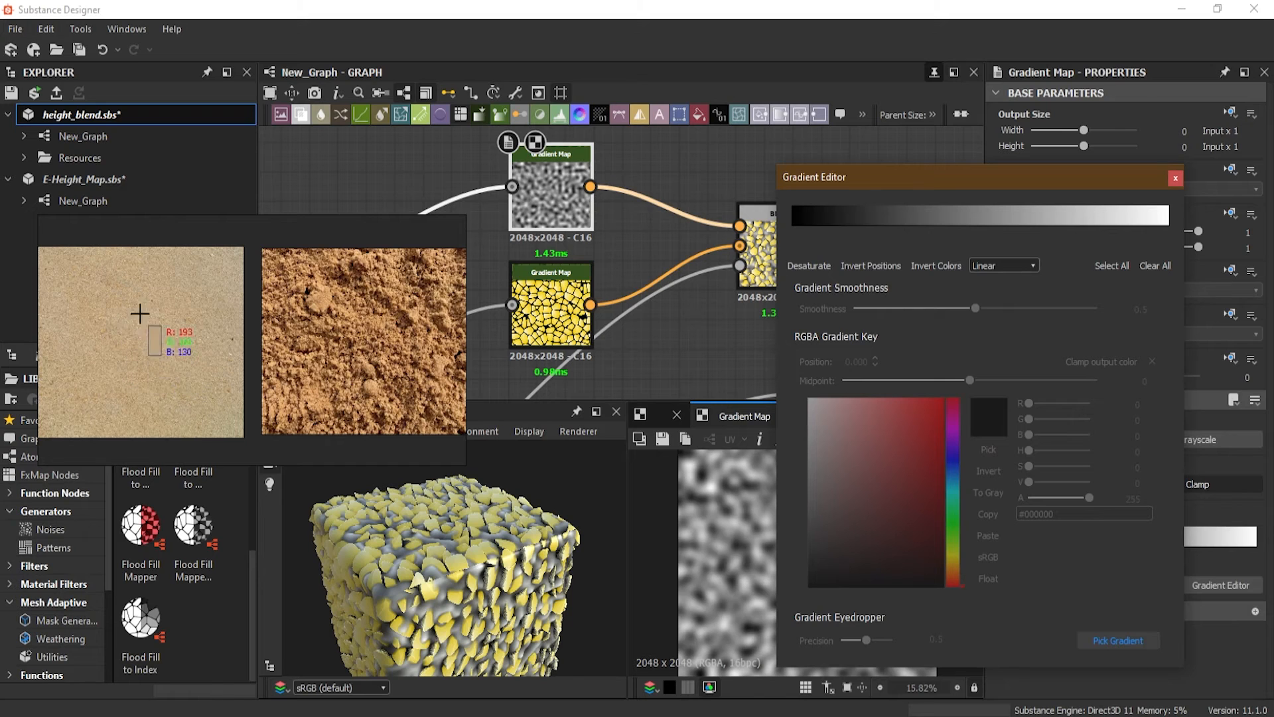
pyautogui.moveTo(108, 286); pyautogui.dragTo(137, 340)
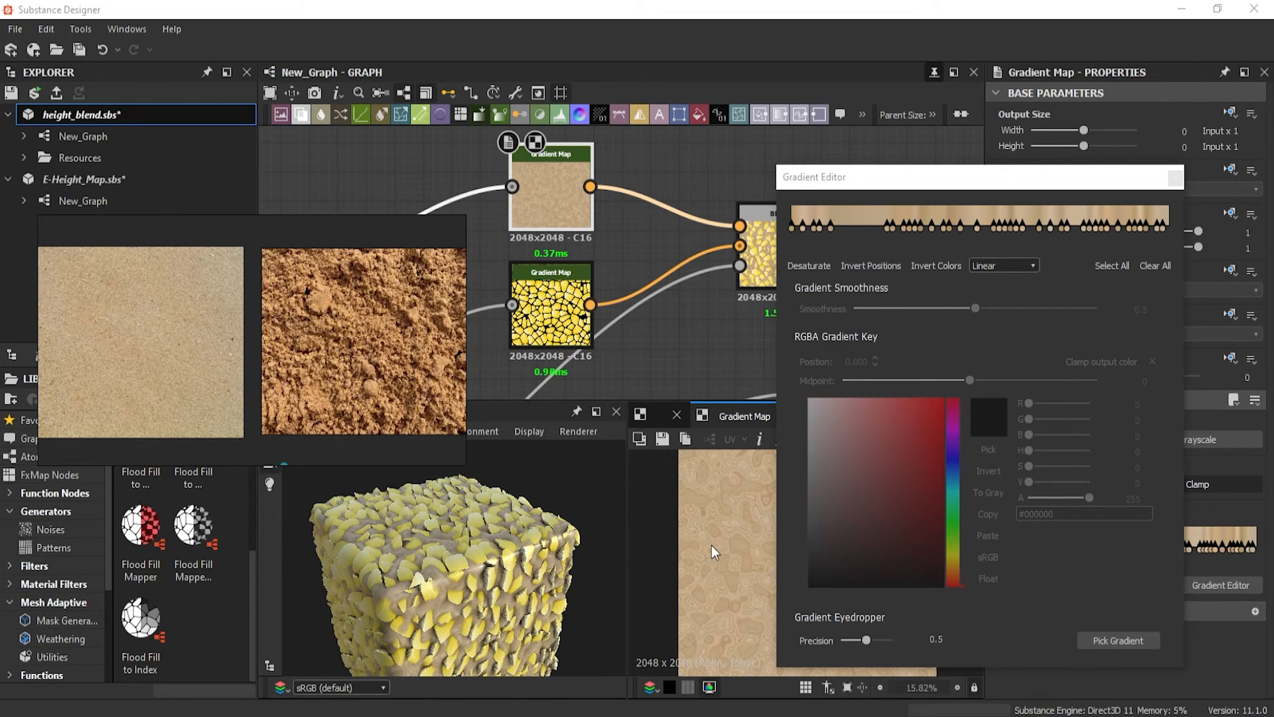
pyautogui.scroll(4, 739, 544)
pyautogui.scroll(-4, 684, 543)
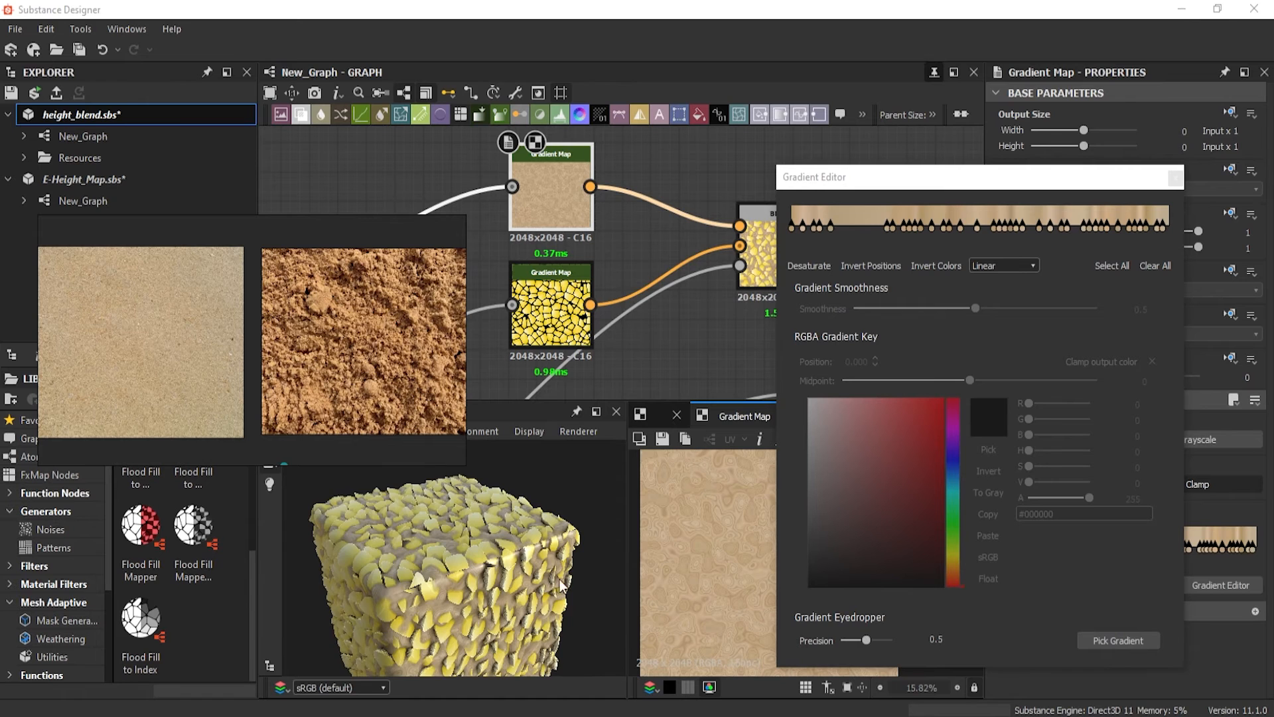
pyautogui.scroll(6, 428, 563)
pyautogui.scroll(-4, 464, 573)
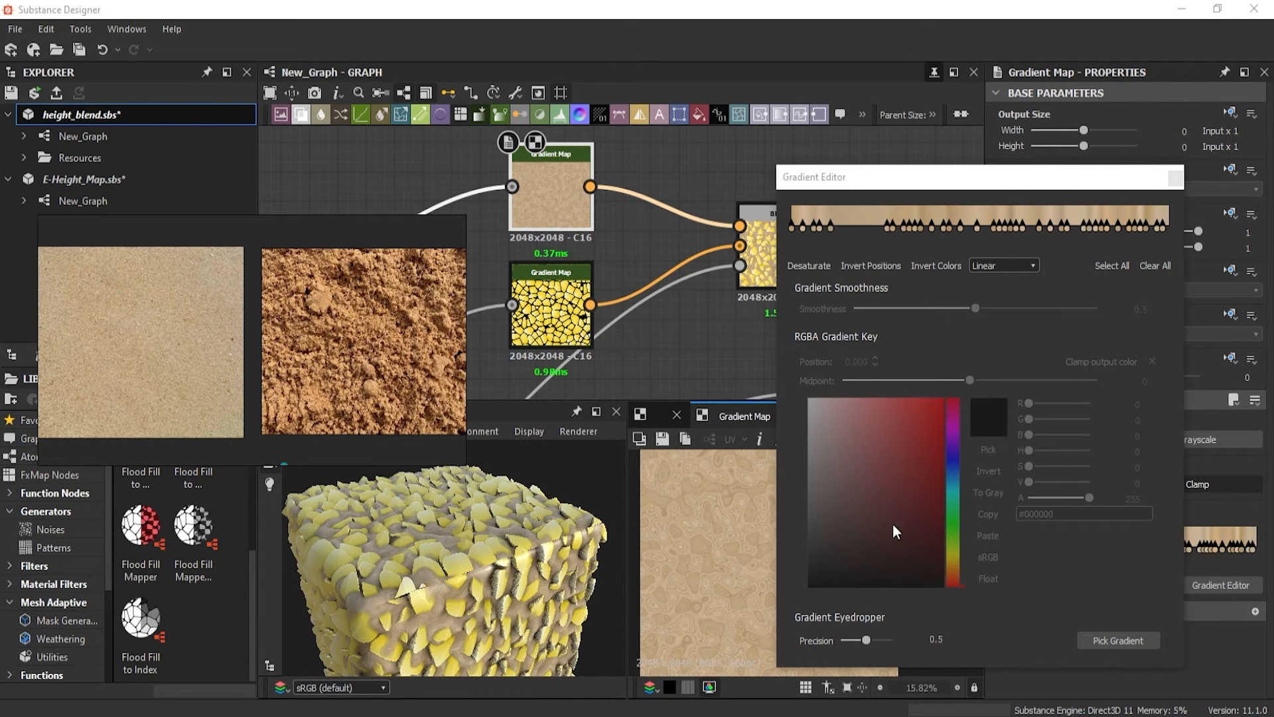
# - Try repicking the ground gradient with short strokes and a long diagonal stroke across the sand picture
pyautogui.click(1143, 640)
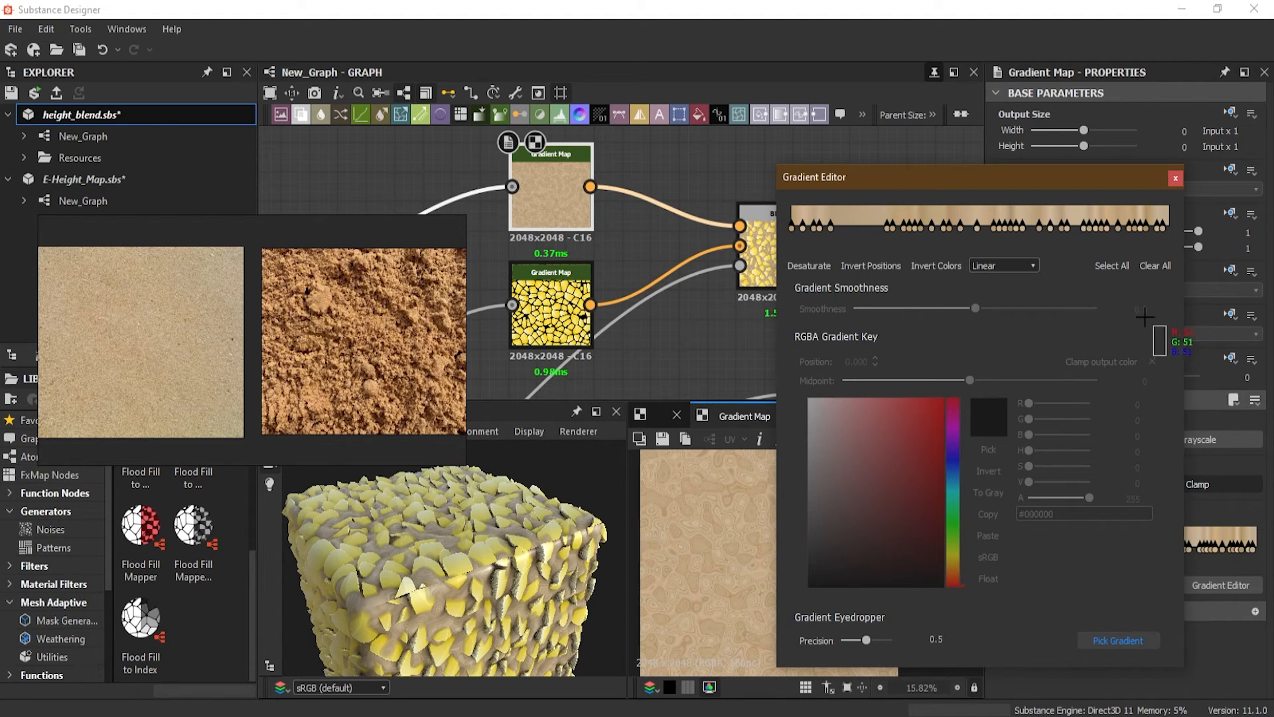
pyautogui.moveTo(182, 364); pyautogui.dragTo(178, 378)
pyautogui.click(1123, 641)
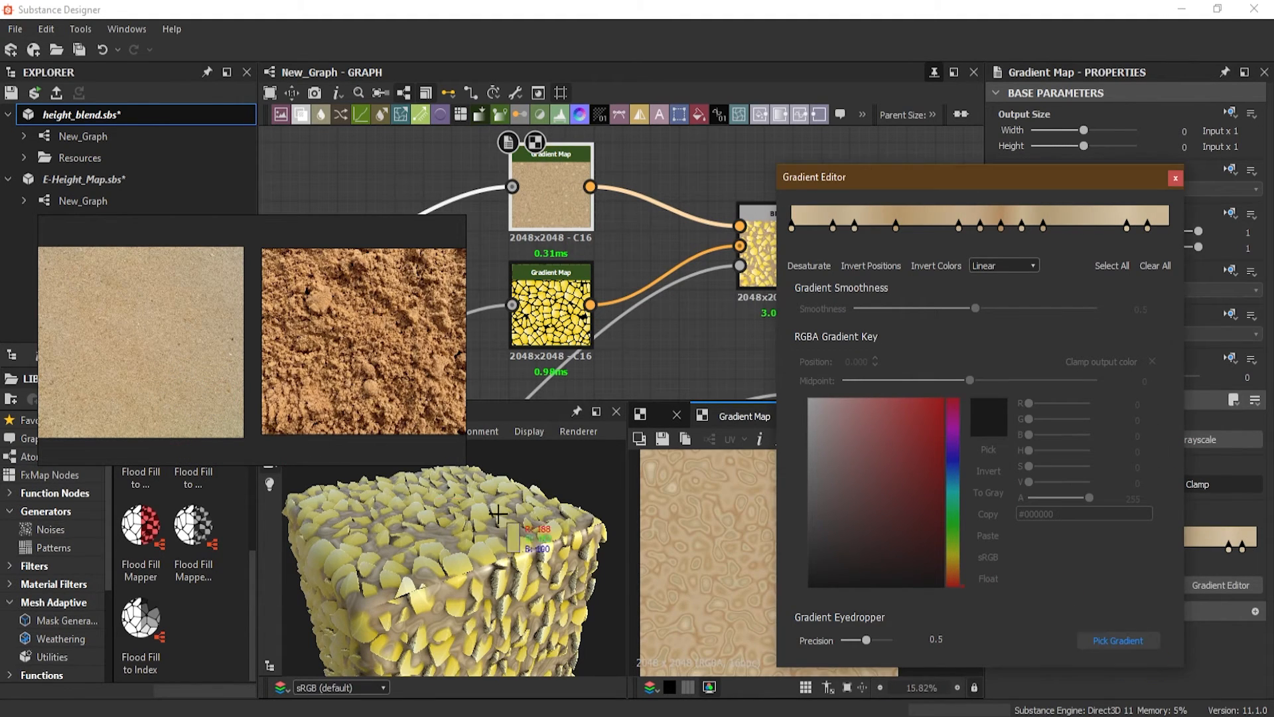
pyautogui.moveTo(60, 279); pyautogui.dragTo(205, 418)
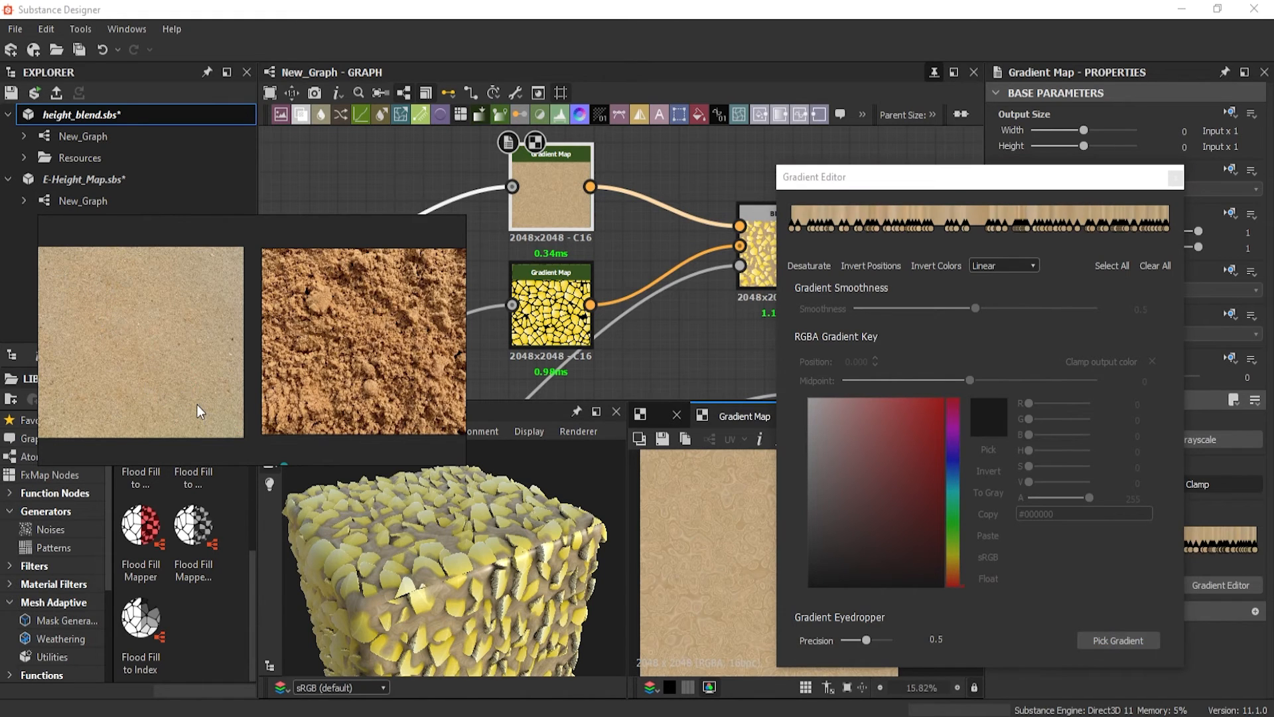
pyautogui.click(1111, 641)
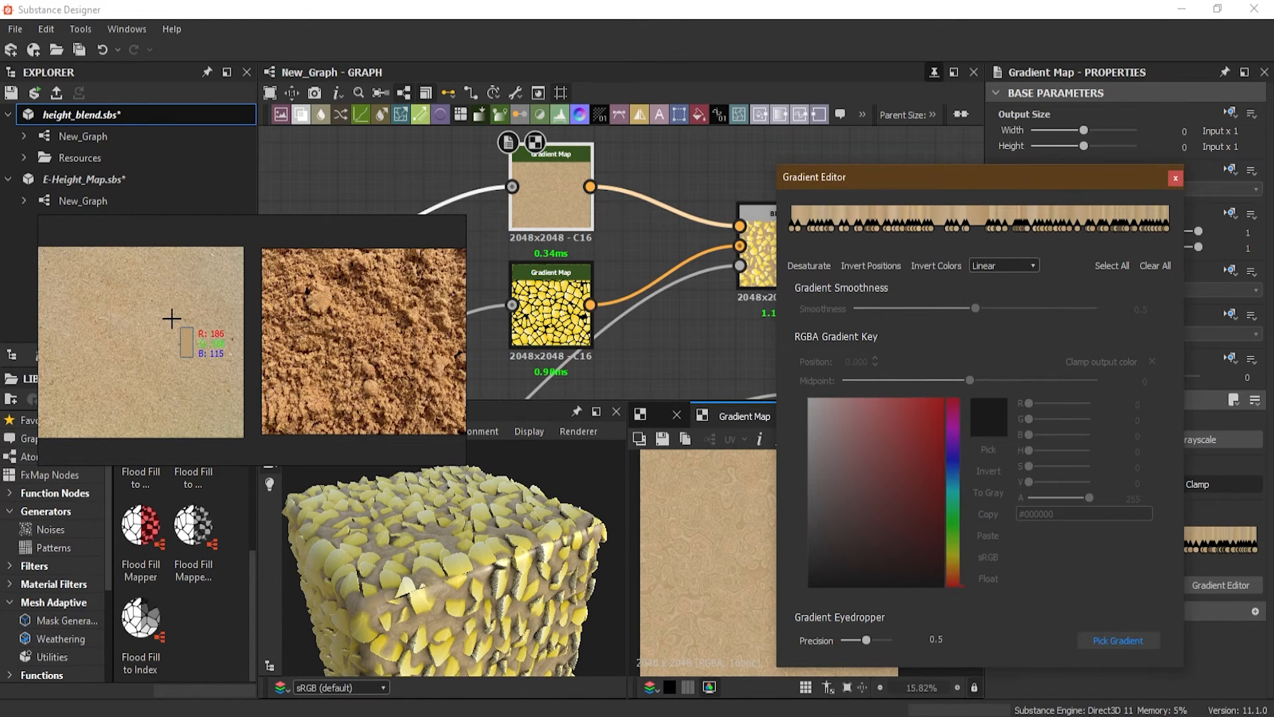
pyautogui.moveTo(171, 321); pyautogui.dragTo(172, 330)
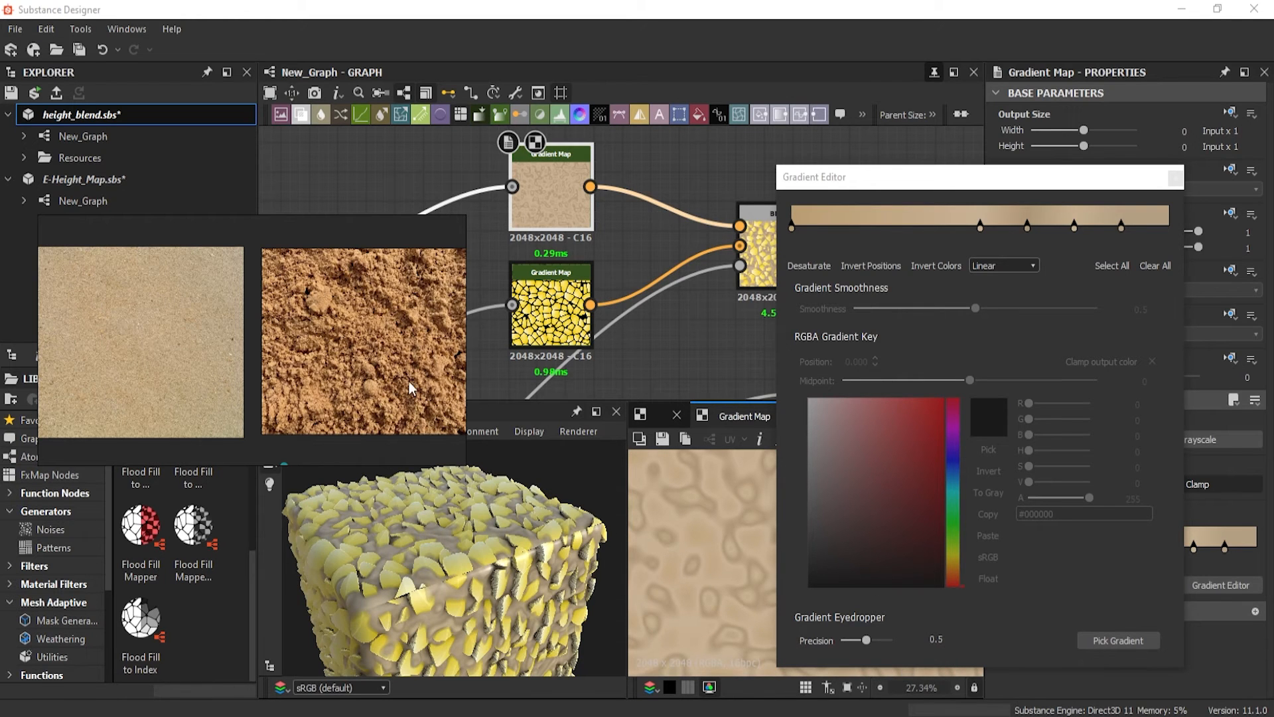
# - Try picking the ground gradient from short and long strokes across the enlarged brown soil picture
pyautogui.scroll(4, 334, 357)
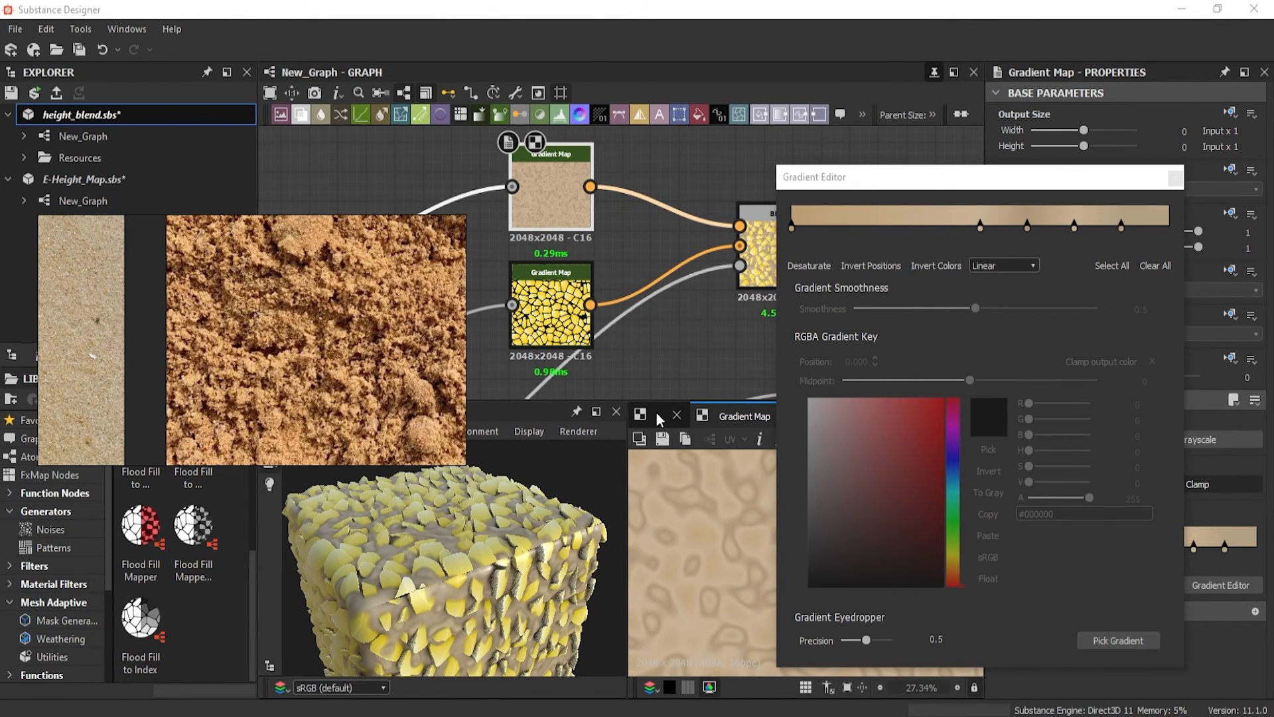
pyautogui.click(1118, 640)
pyautogui.moveTo(251, 353); pyautogui.dragTo(258, 374)
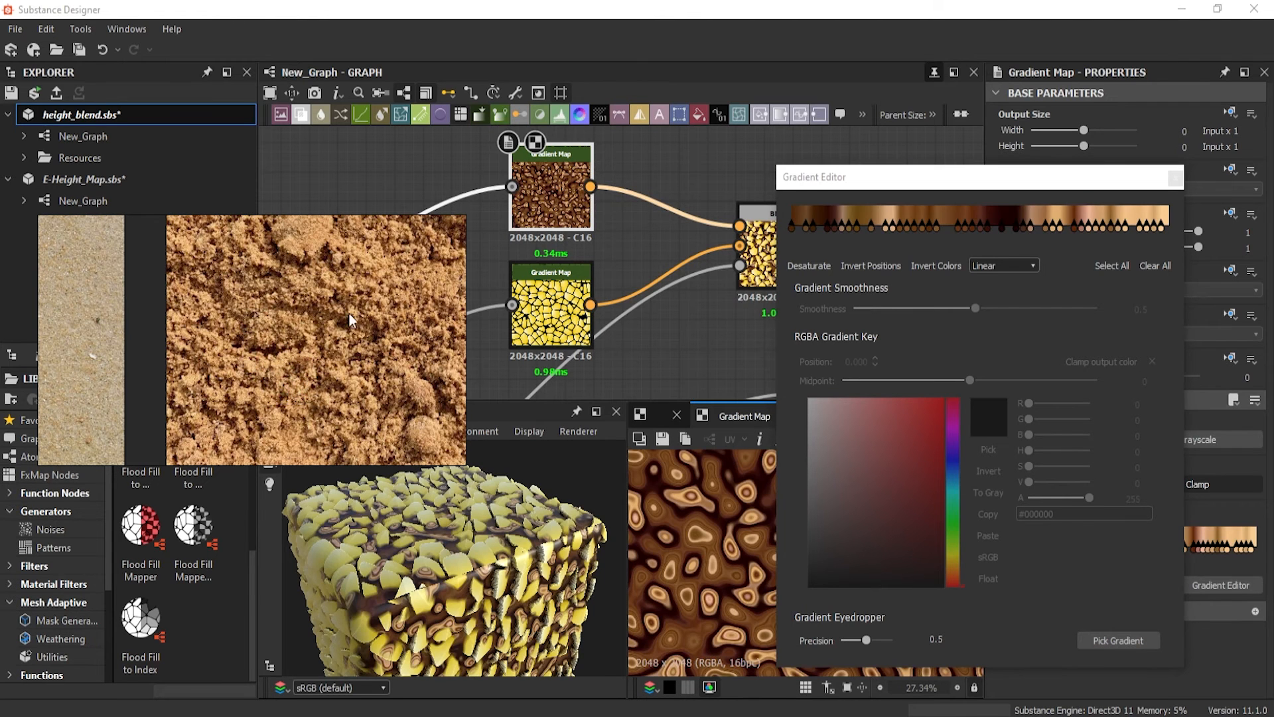
pyautogui.click(1118, 640)
pyautogui.moveTo(281, 233); pyautogui.dragTo(352, 251)
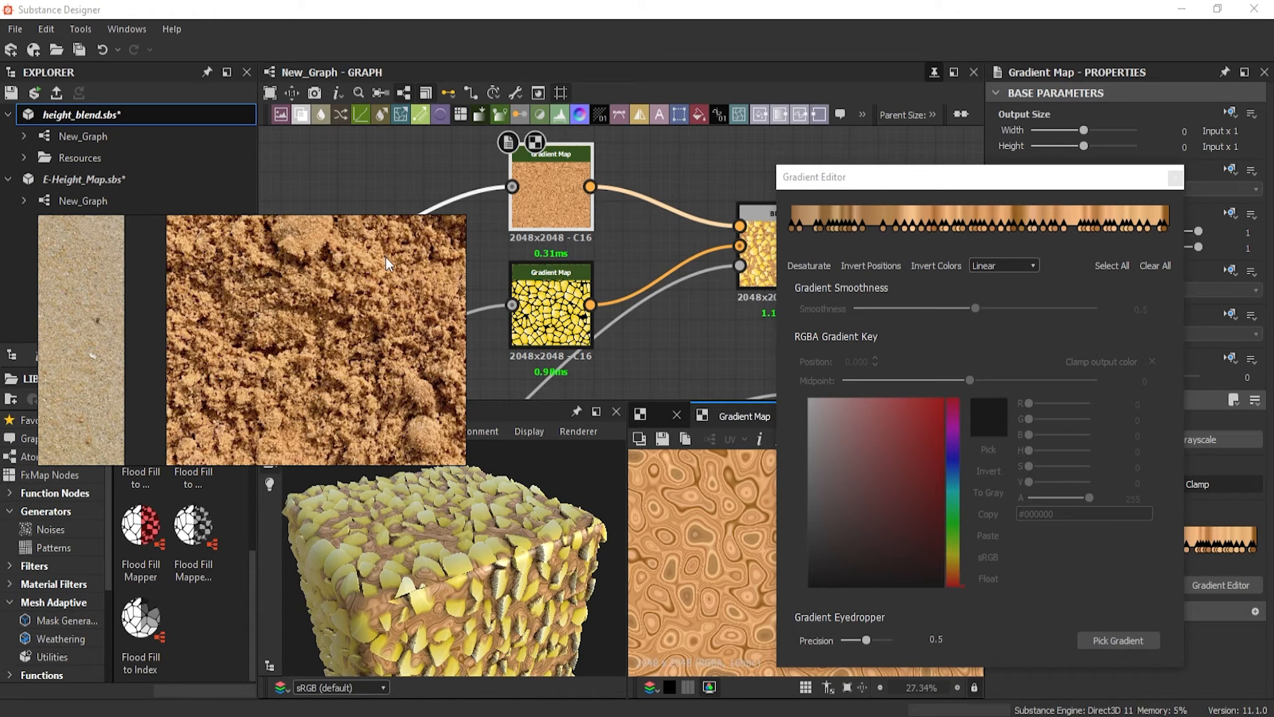
pyautogui.moveTo(240, 244); pyautogui.dragTo(416, 337)
pyautogui.click(1101, 640)
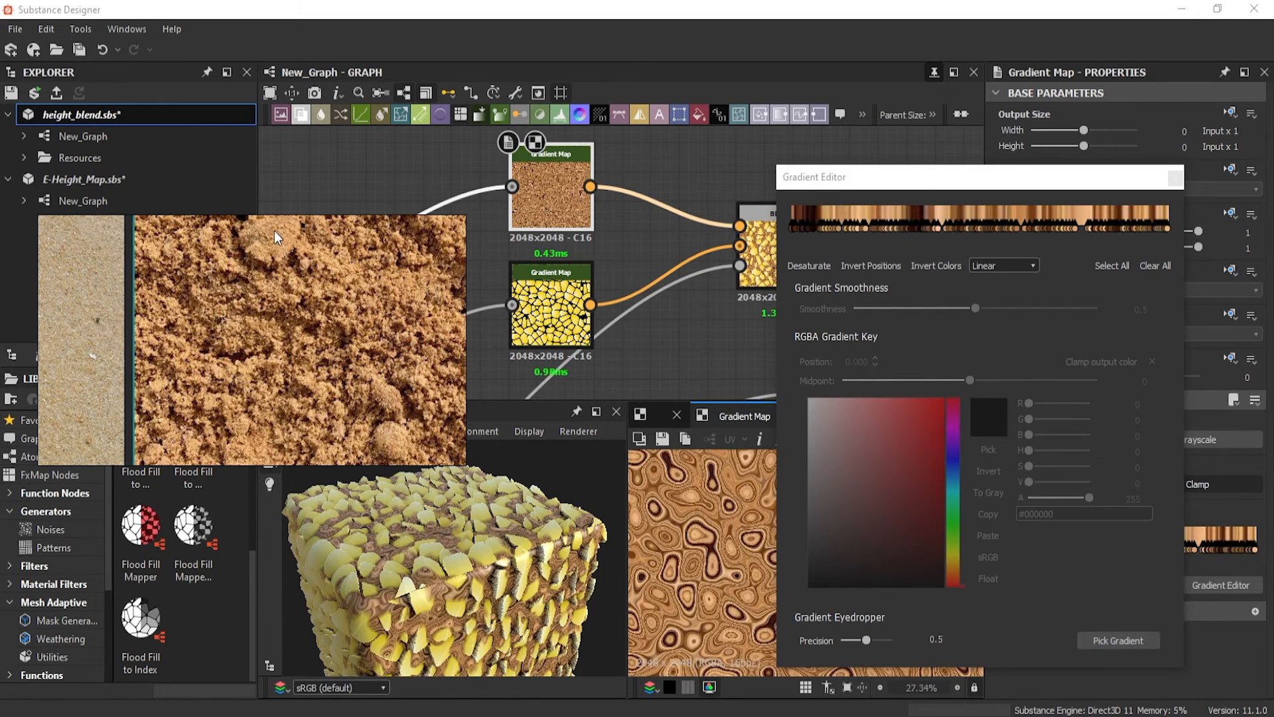
# - Try repicking the ground gradient from the soil's light upper clump, its lower clump and a stroke across the rough soil
pyautogui.click(1095, 637)
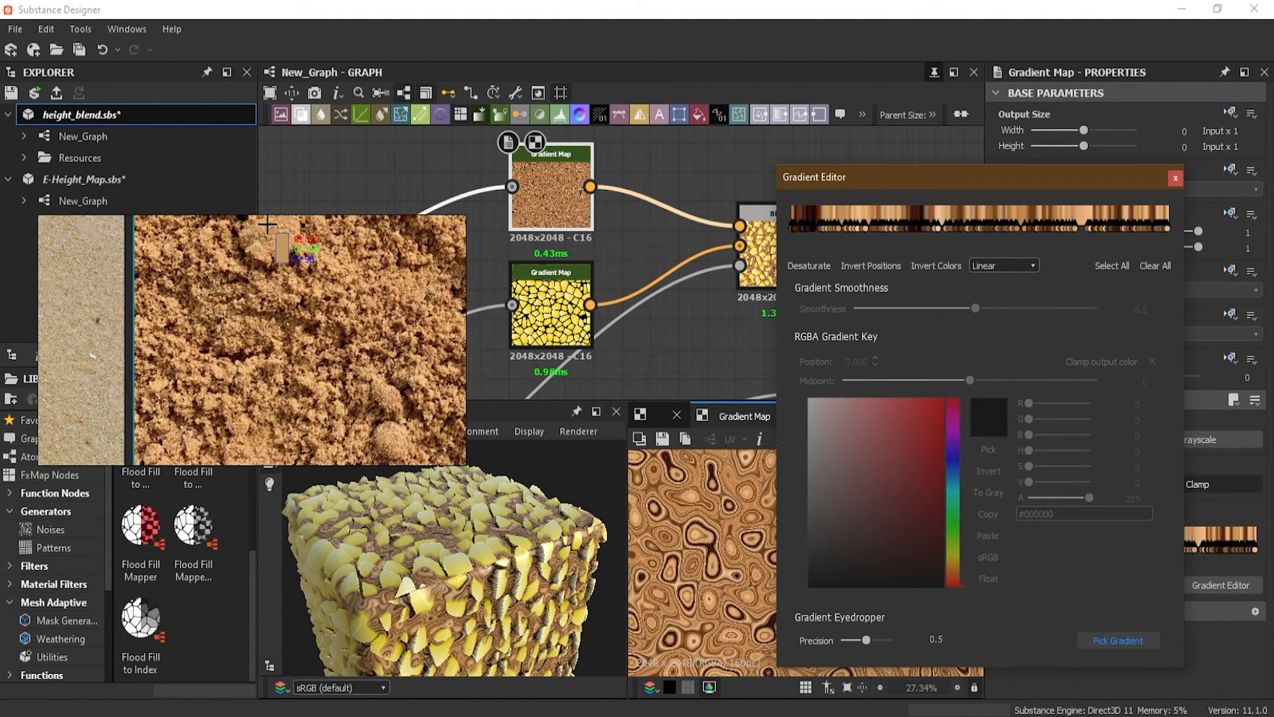
pyautogui.moveTo(278, 238); pyautogui.dragTo(282, 248)
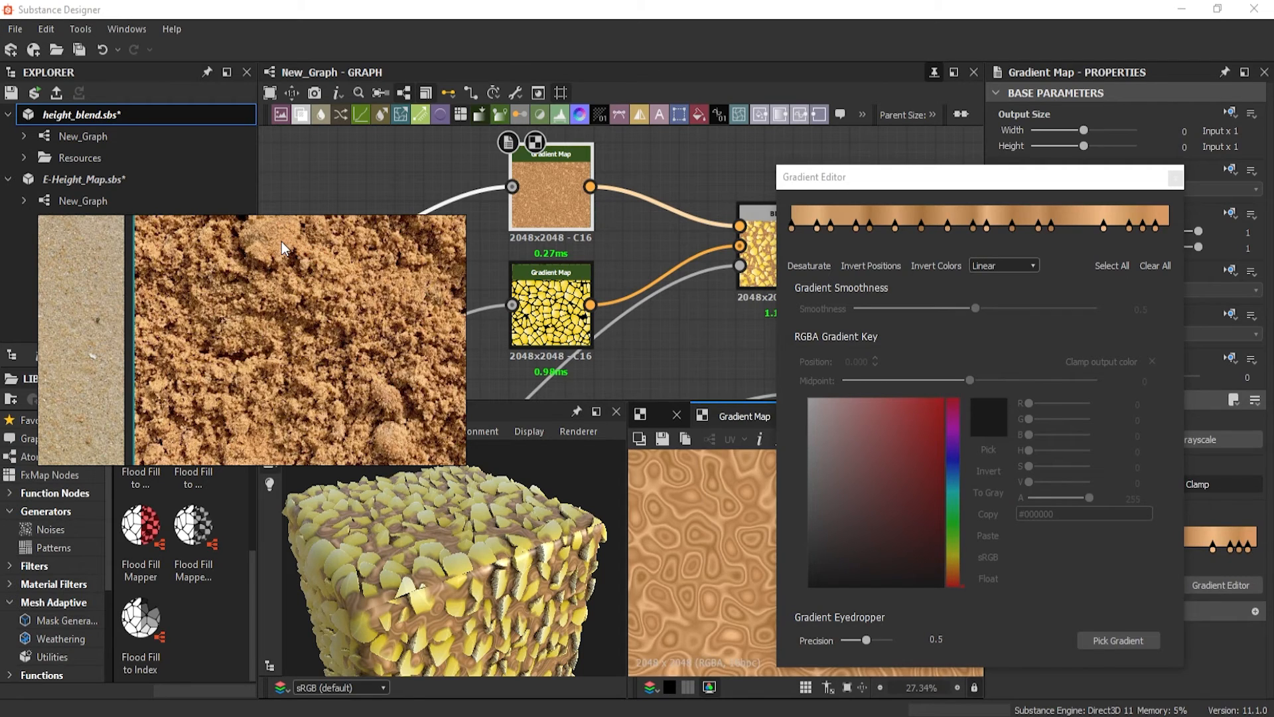
pyautogui.click(1133, 643)
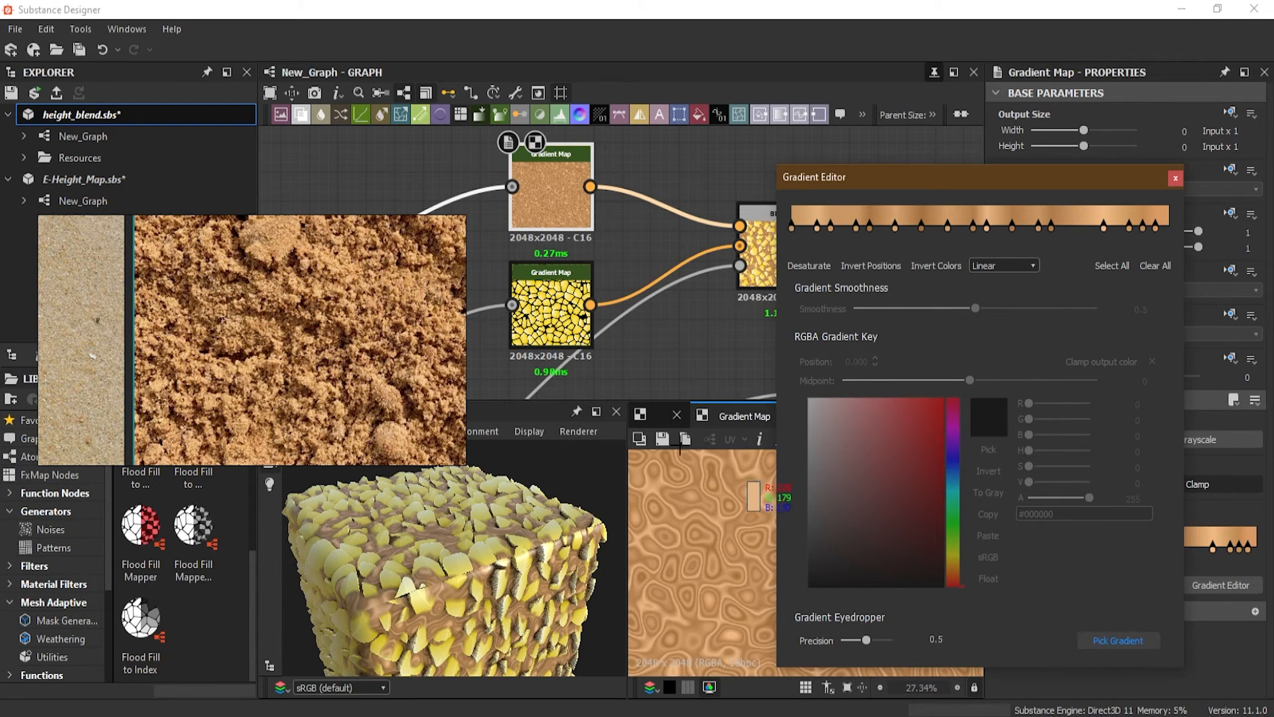
pyautogui.click(275, 231)
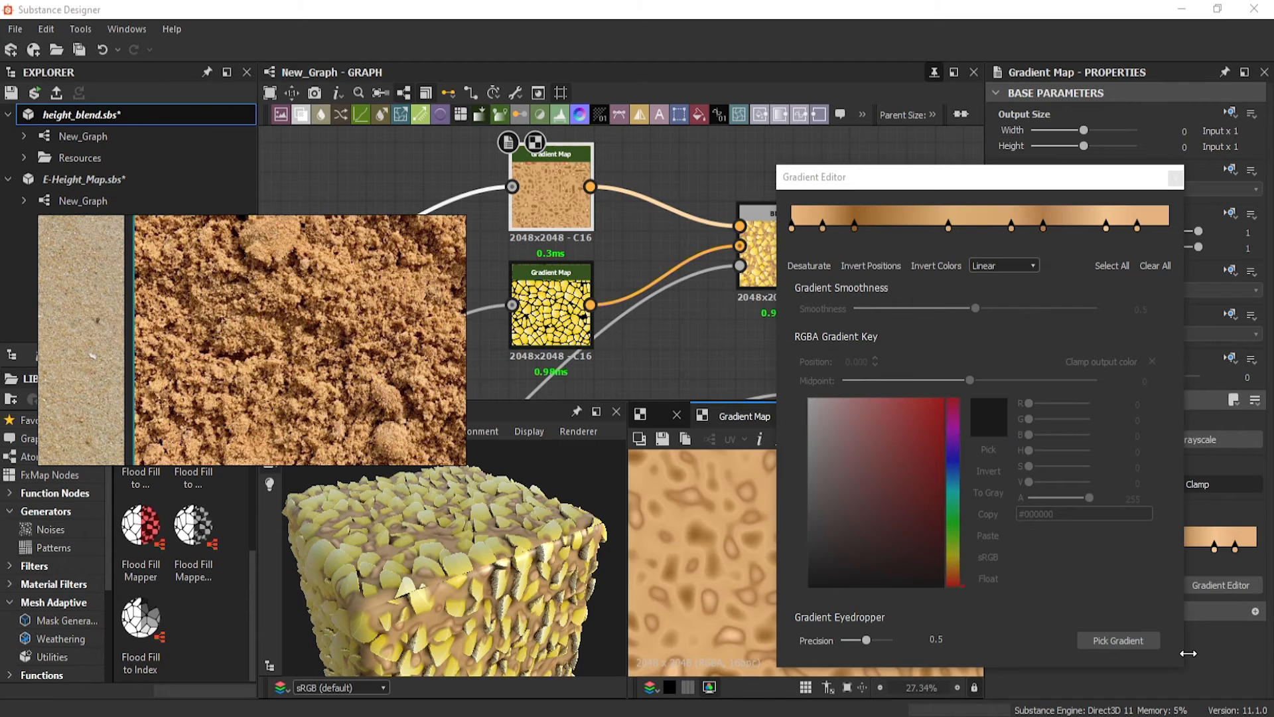
pyautogui.click(1131, 646)
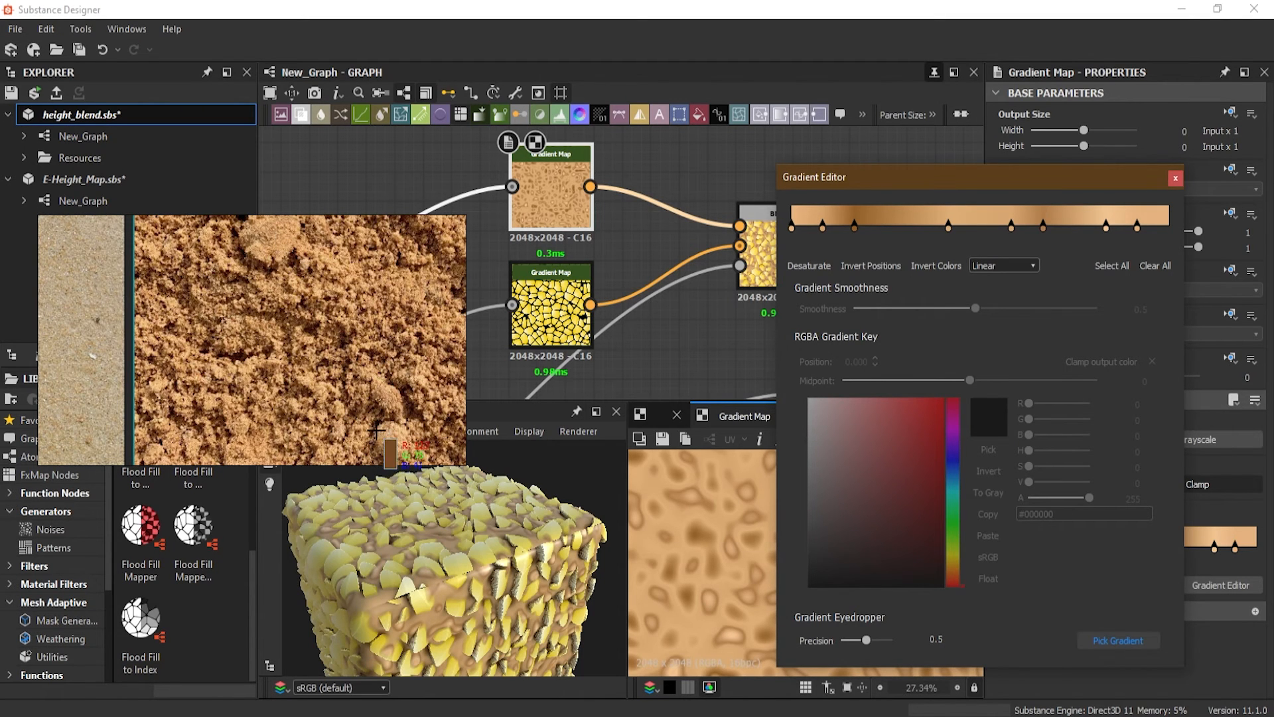
pyautogui.click(400, 452)
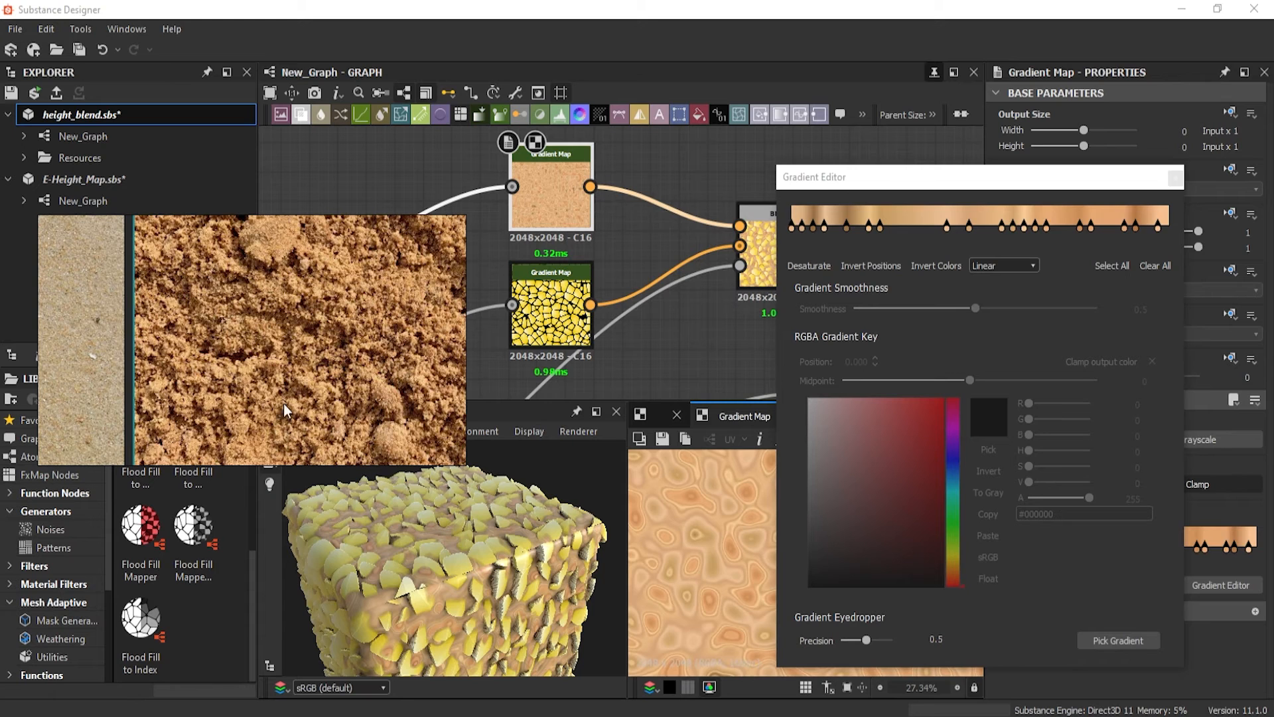
pyautogui.click(1083, 641)
pyautogui.moveTo(180, 358); pyautogui.dragTo(247, 387)
# - Bring the sand picture into view on the reference board and pick the ground gradient from a short stroke across it
pyautogui.moveTo(98, 324); pyautogui.dragTo(155, 326)
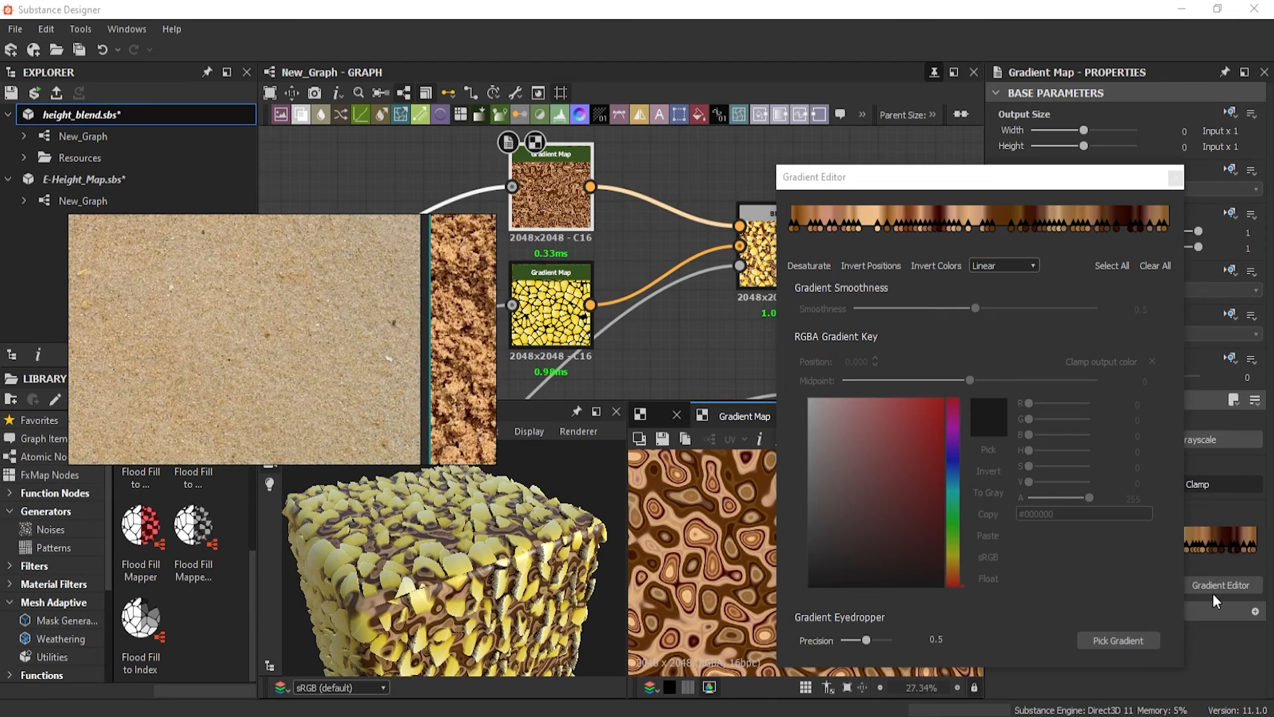
pyautogui.click(1156, 640)
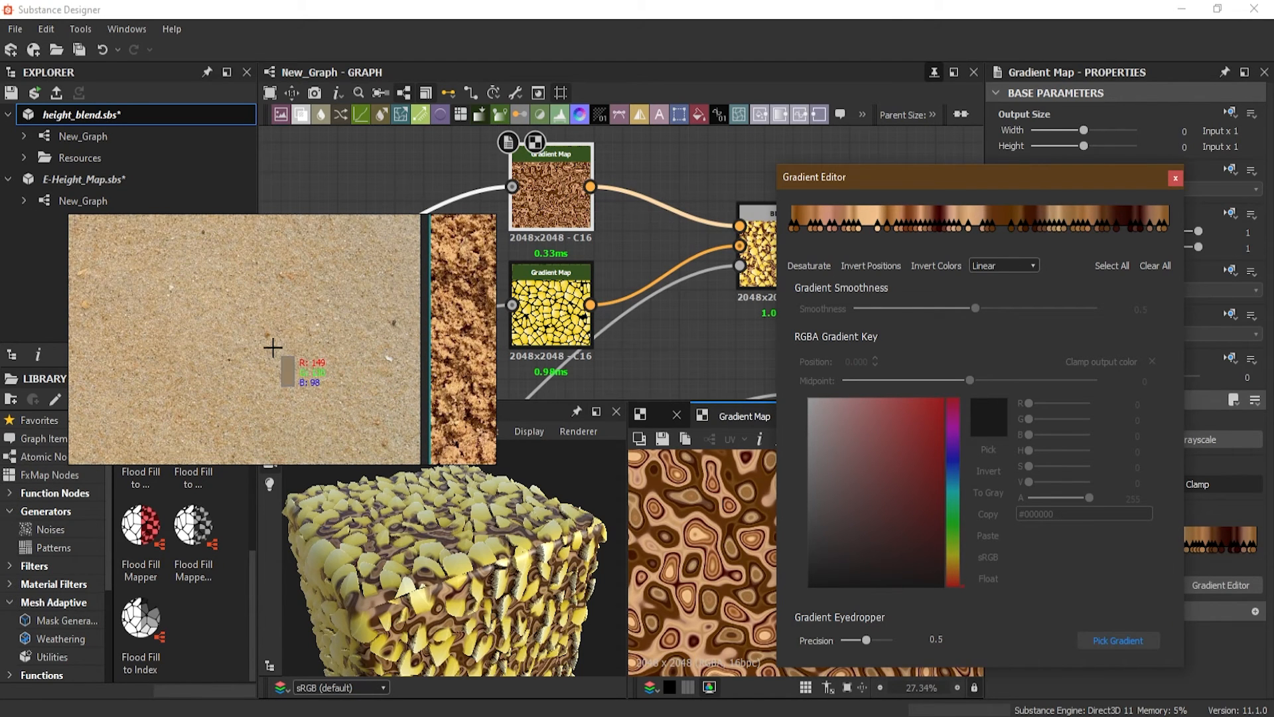
pyautogui.moveTo(279, 346); pyautogui.dragTo(349, 392)
pyautogui.click(1115, 640)
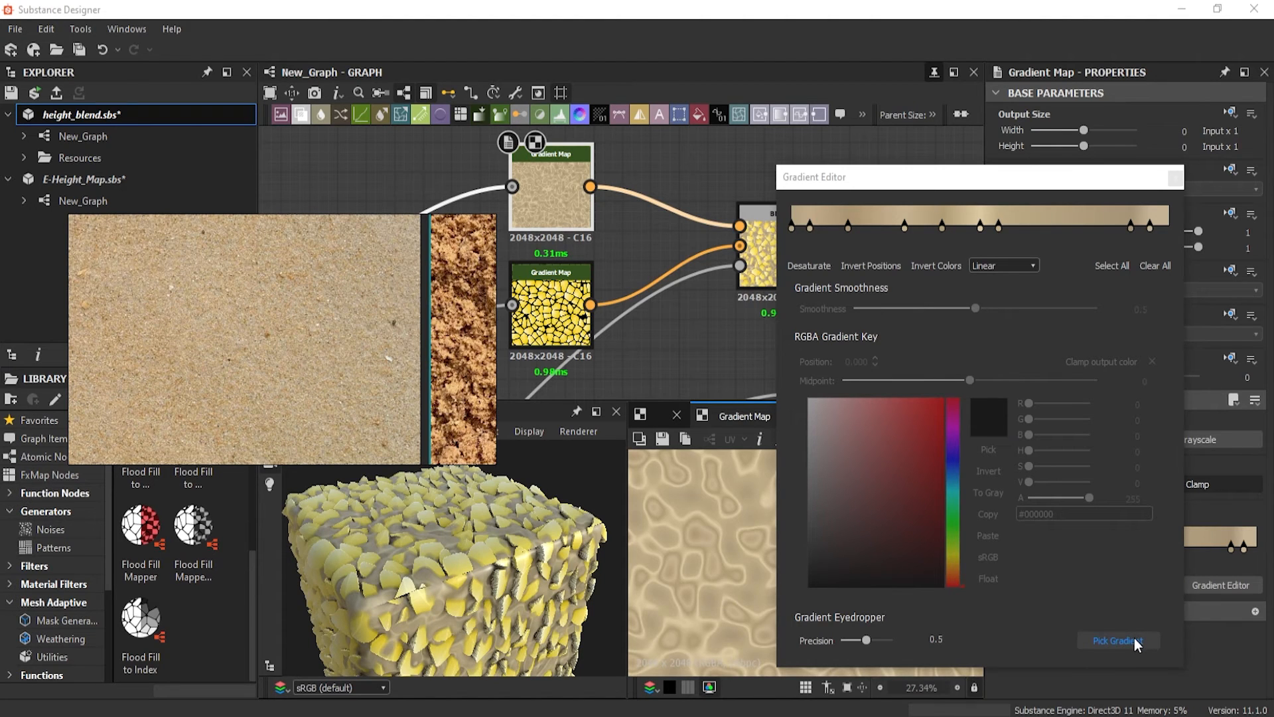
pyautogui.click(1134, 638)
pyautogui.moveTo(250, 367); pyautogui.dragTo(290, 380)
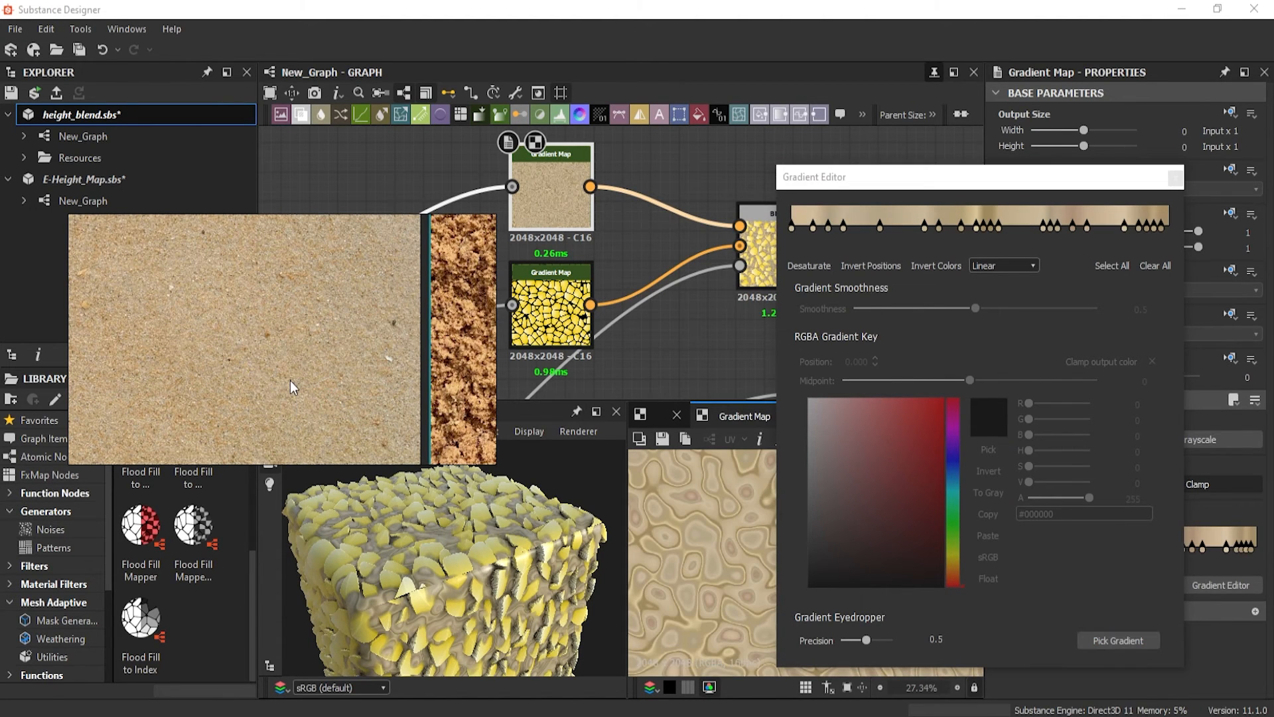
# - Delete the four crowded keys in the middle of the ground gradient and move the neighboring key to position 0.489
pyautogui.moveTo(1005, 245); pyautogui.dragTo(973, 229)
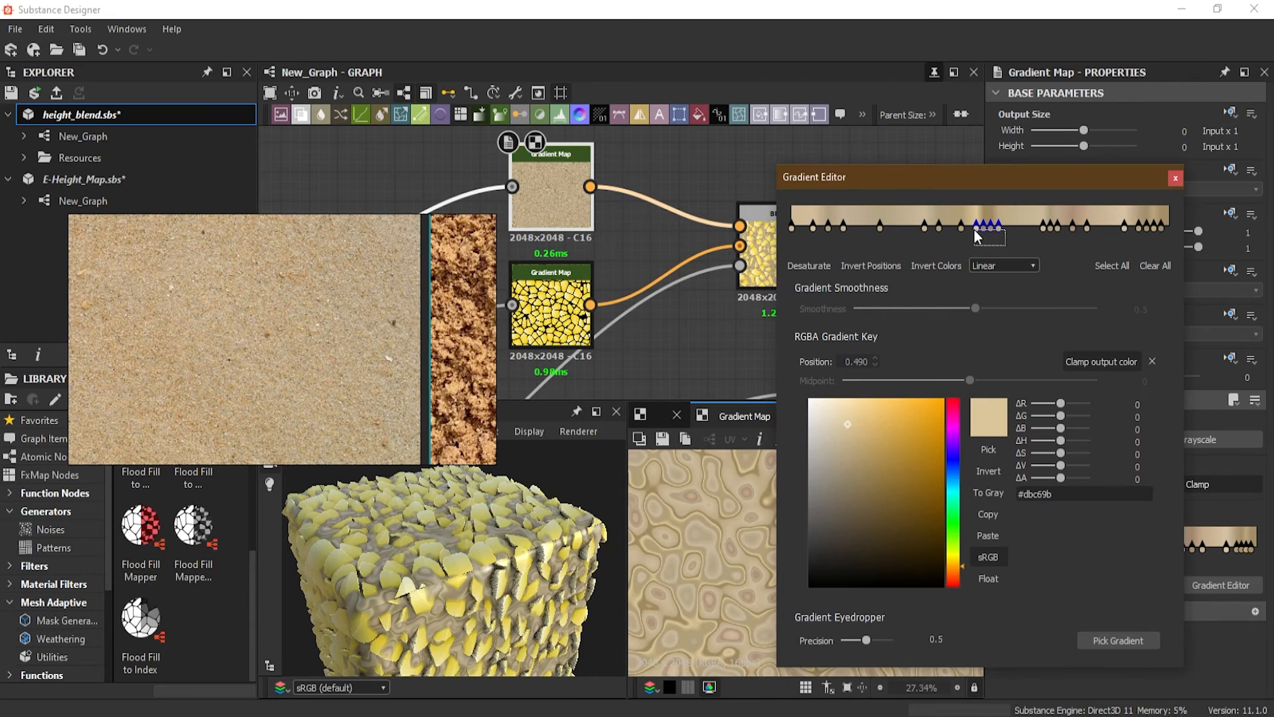
pyautogui.press('Delete')
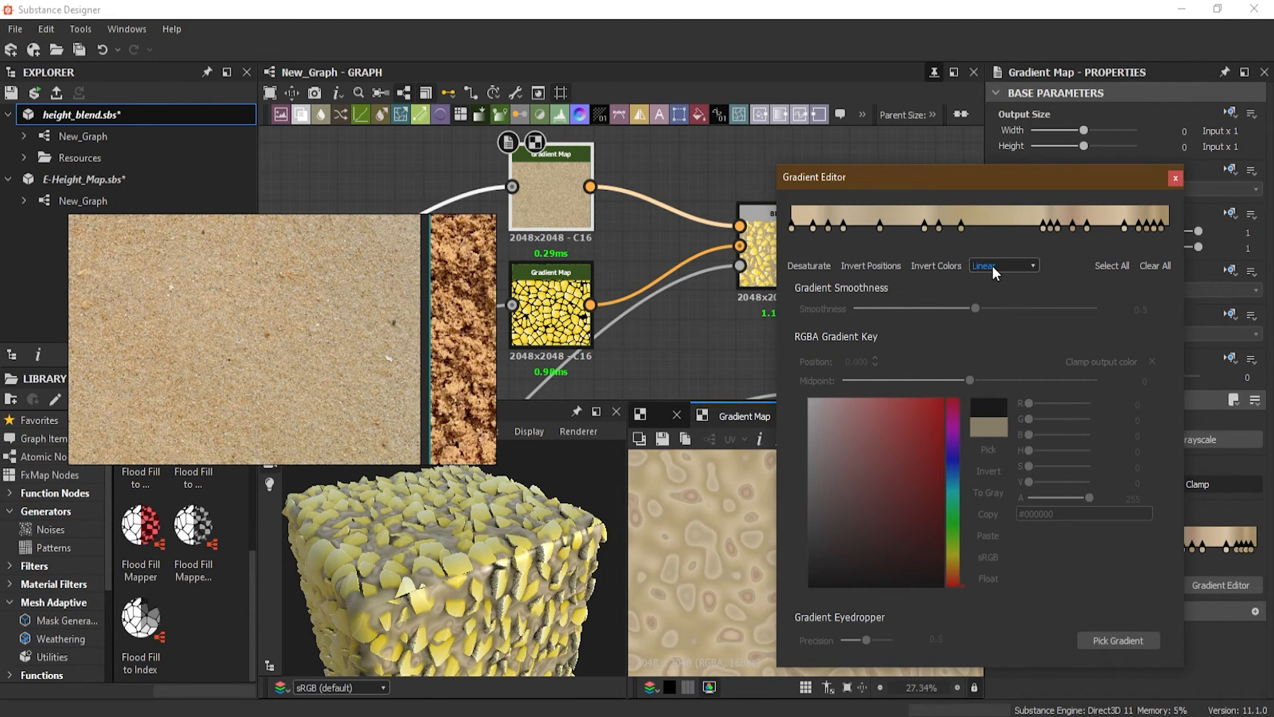
pyautogui.moveTo(961, 226); pyautogui.dragTo(972, 228)
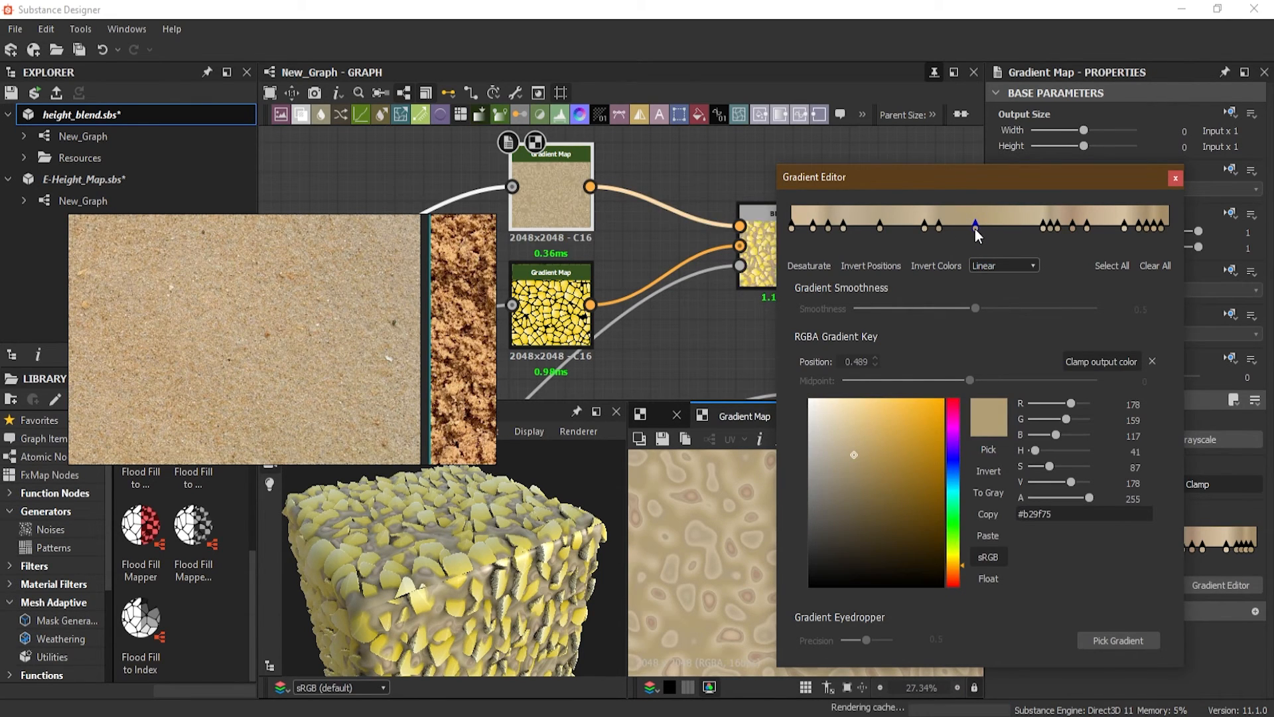
# - Remove the ground gradient's key at 0.489, shift the neighboring key toward the gap, and delete crowded keys in the right-hand clusters
pyautogui.hotkey('ctrl', 'z')
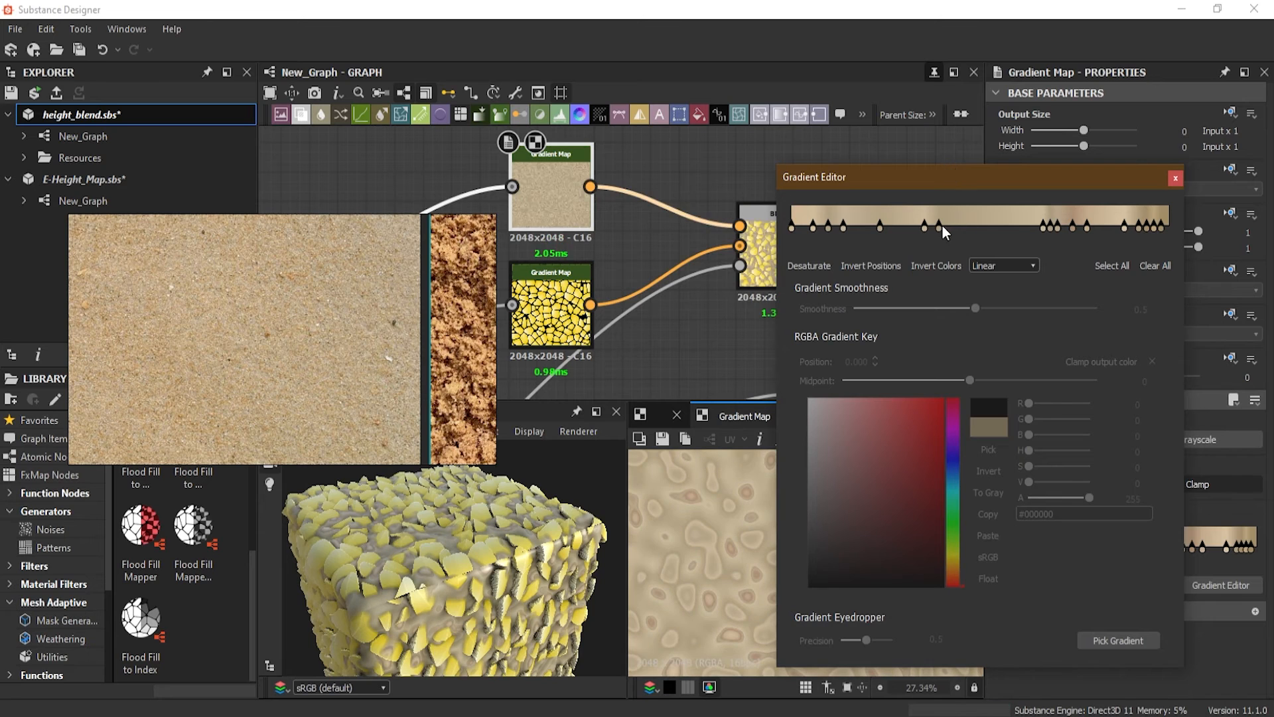
pyautogui.click(960, 226)
pyautogui.moveTo(1066, 244); pyautogui.dragTo(1050, 229)
pyautogui.press('Delete')
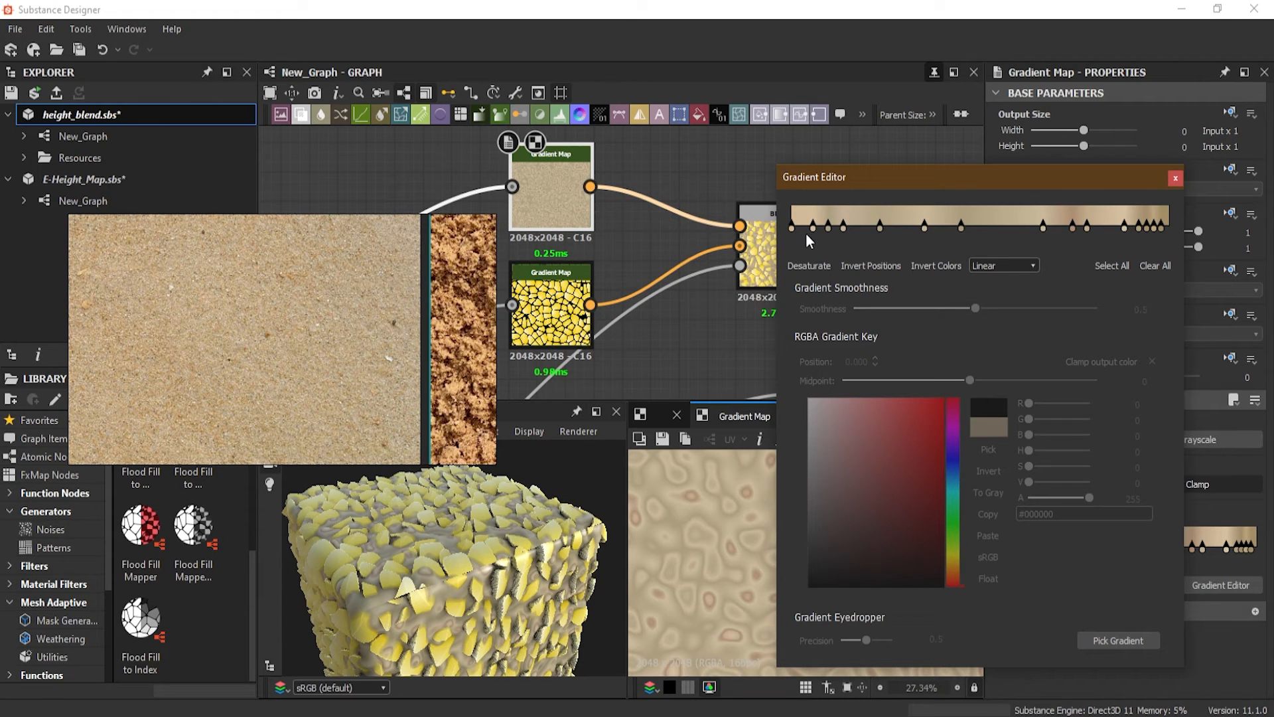
pyautogui.moveTo(1152, 238); pyautogui.dragTo(1163, 230)
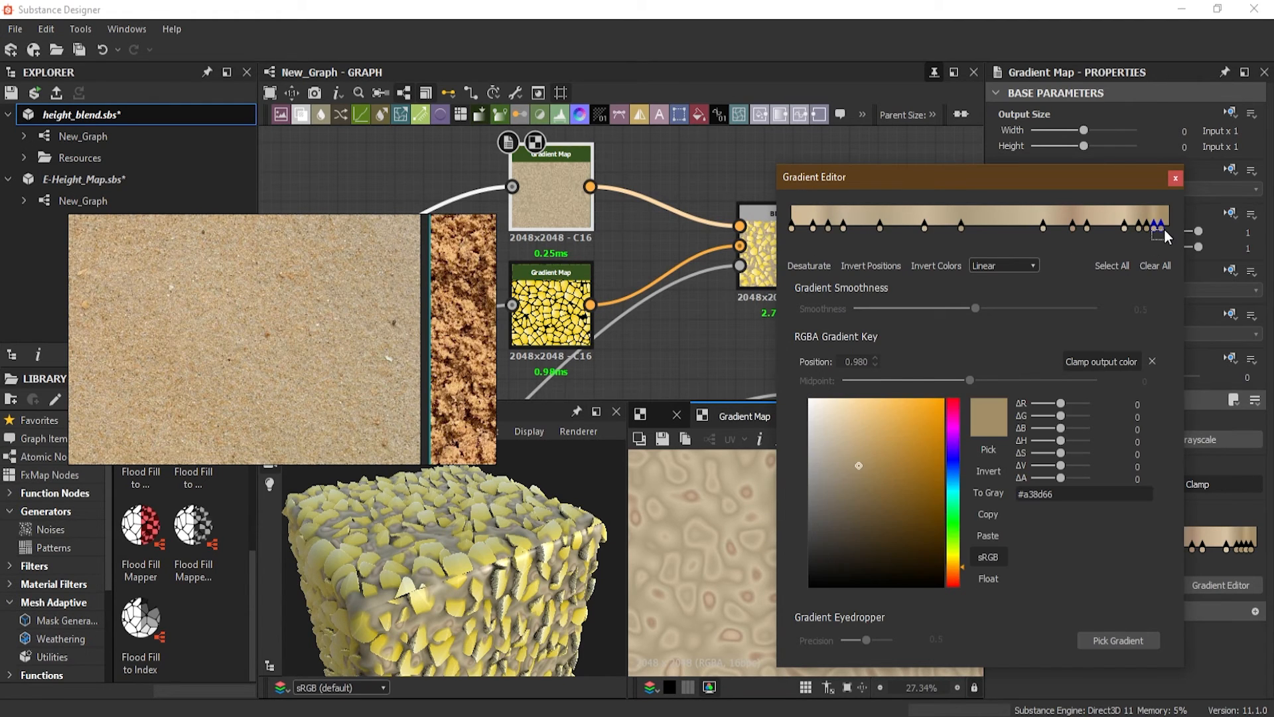
pyautogui.press('Delete')
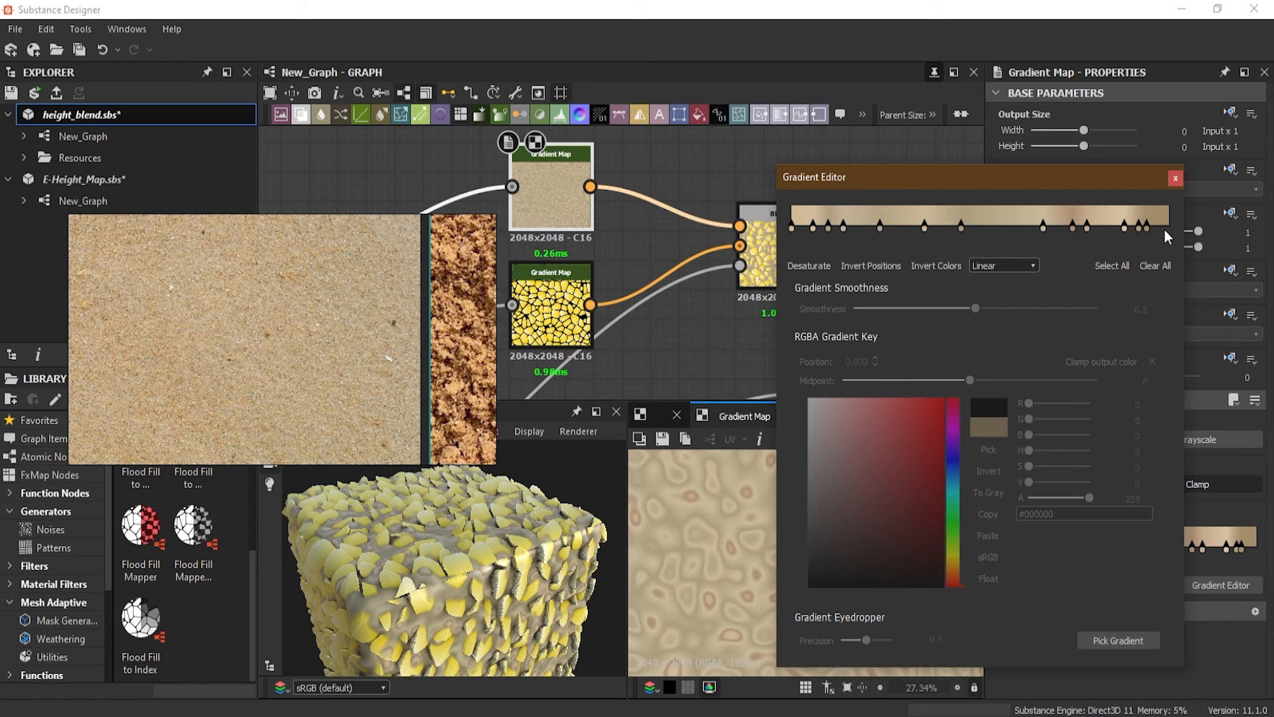
# - Try Smooth interpolation on the ground gradient and return it to Linear
pyautogui.click(999, 265)
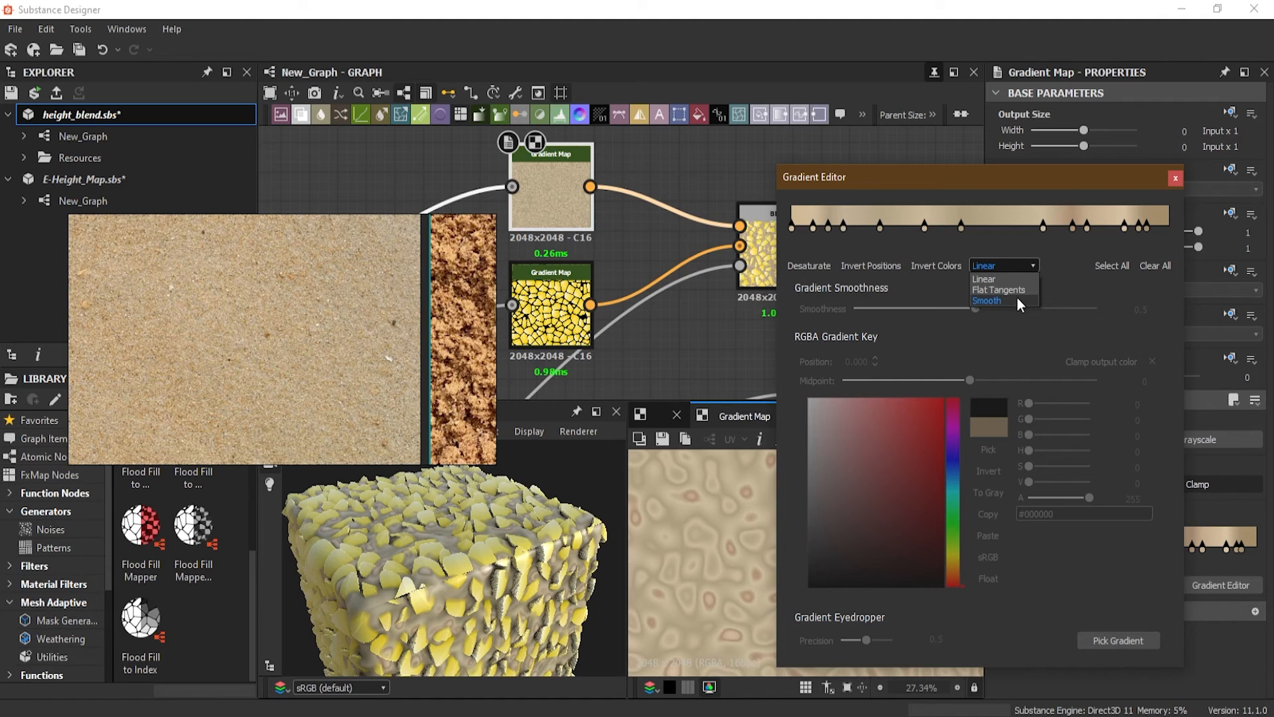
pyautogui.click(1017, 299)
pyautogui.click(1007, 263)
pyautogui.click(1012, 287)
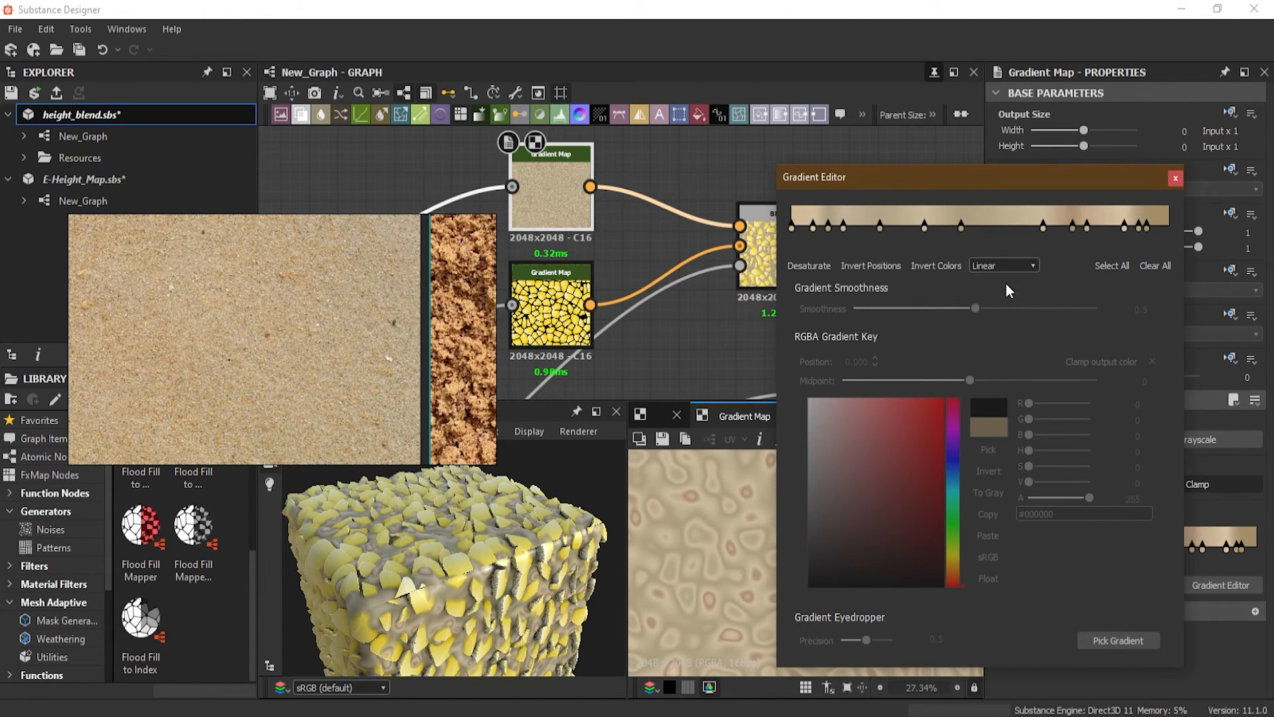
# - Clear all ground gradient keys and try picking from short strokes across the left, lower-middle and right parts of the sand picture
pyautogui.click(1148, 264)
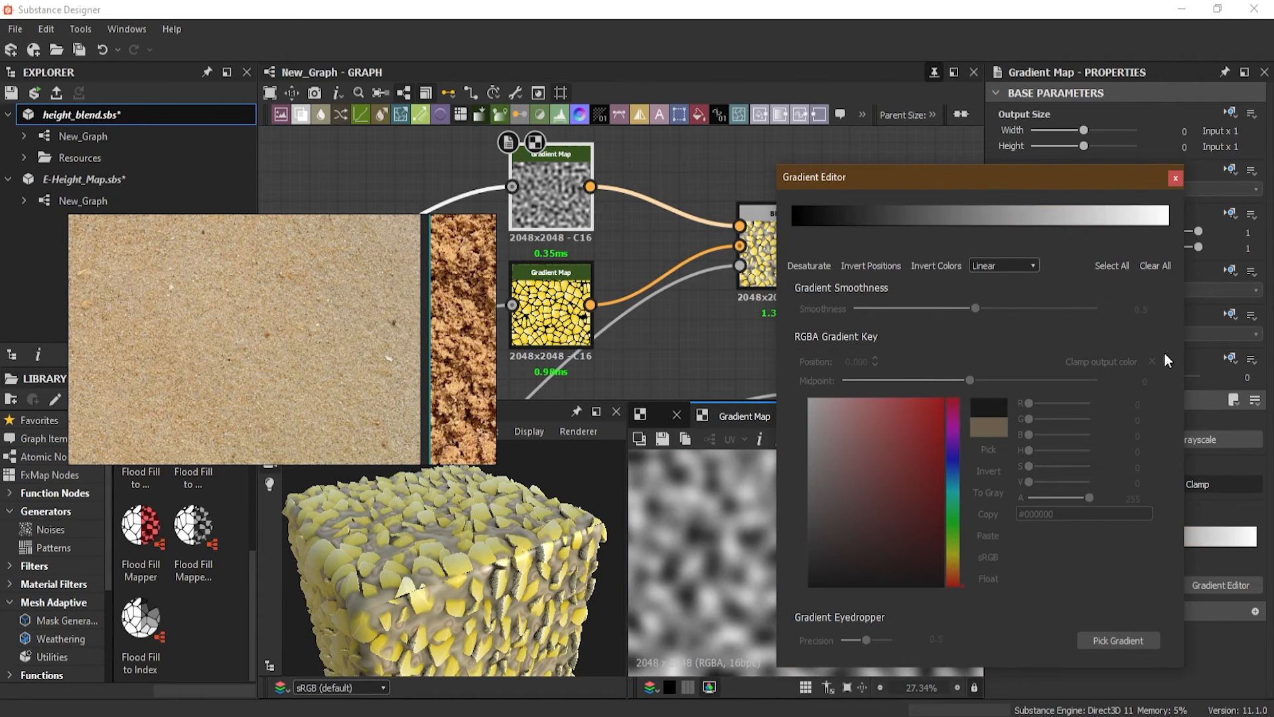
pyautogui.click(1123, 640)
pyautogui.moveTo(134, 335); pyautogui.dragTo(169, 362)
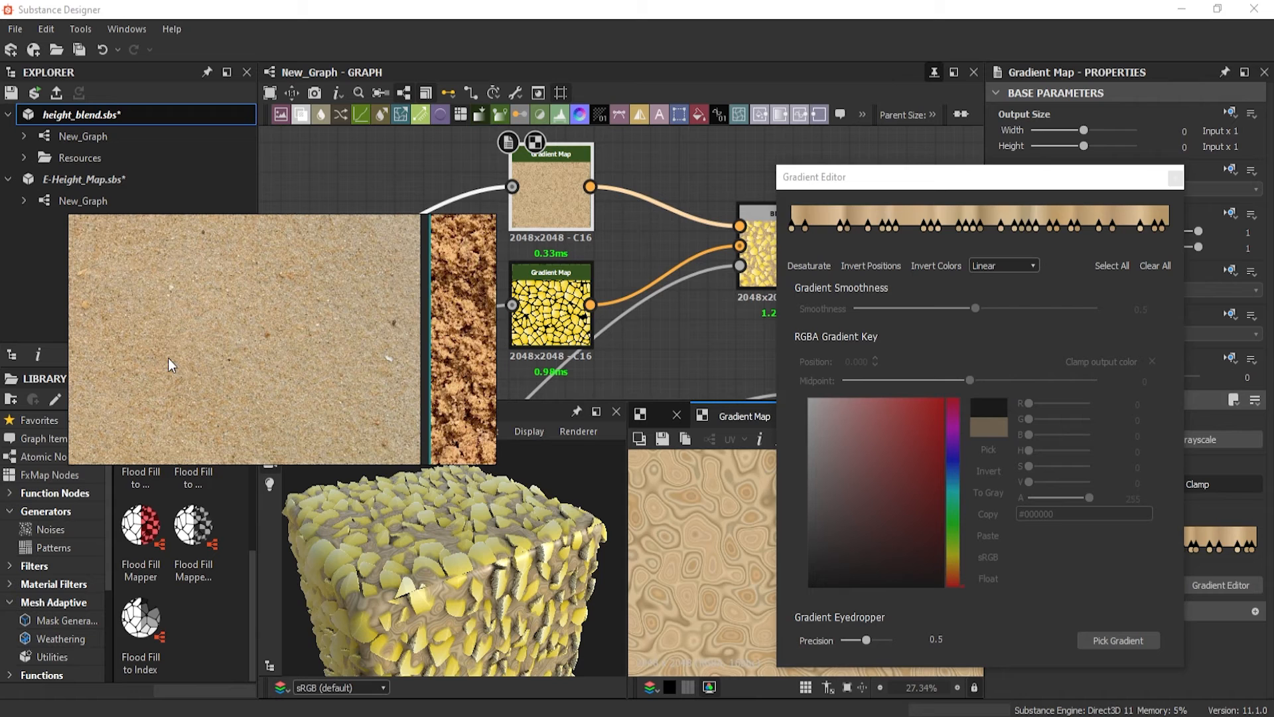
pyautogui.click(1121, 641)
pyautogui.moveTo(267, 394); pyautogui.dragTo(299, 400)
pyautogui.click(1122, 641)
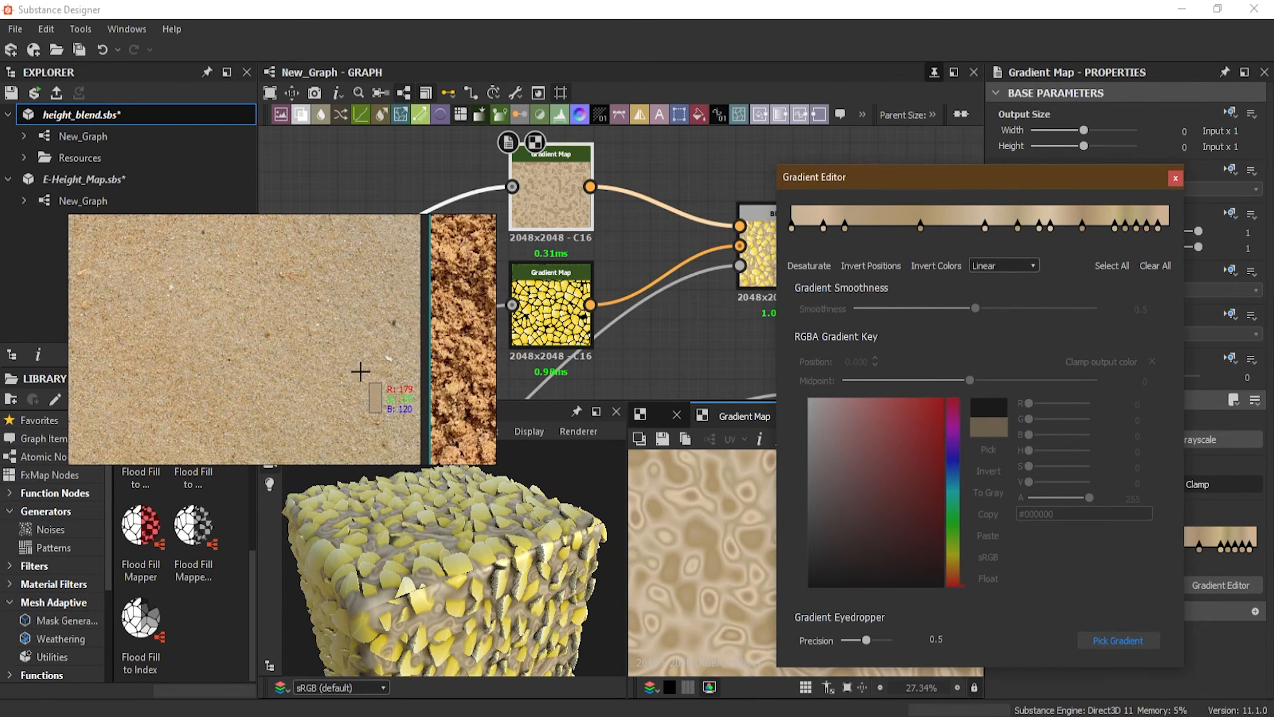
pyautogui.moveTo(393, 329)
pyautogui.mouseDown()
pyautogui.moveTo(401, 278)
pyautogui.moveTo(369, 285)
pyautogui.moveTo(364, 363)
pyautogui.mouseUp()
# - Pick the ground gradient from a short stroke across the upper middle of the sand picture and close the gradient editor
pyautogui.click(1119, 639)
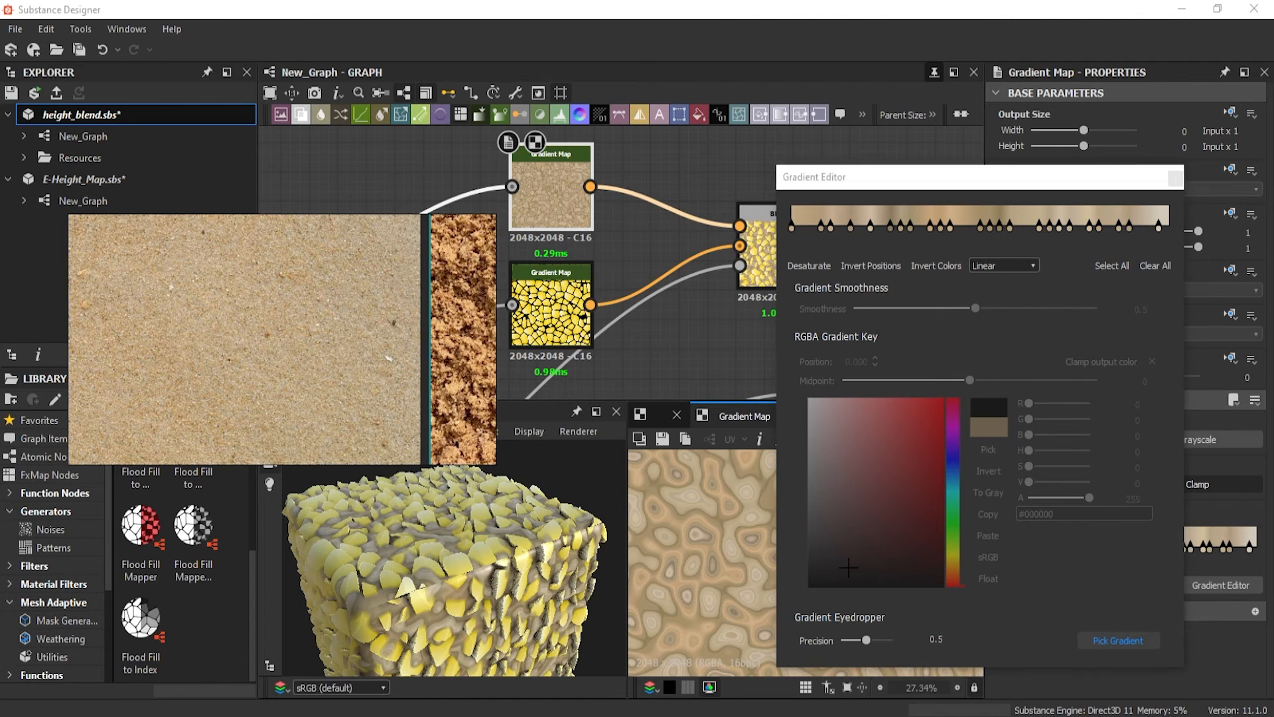
pyautogui.moveTo(287, 291); pyautogui.dragTo(308, 321)
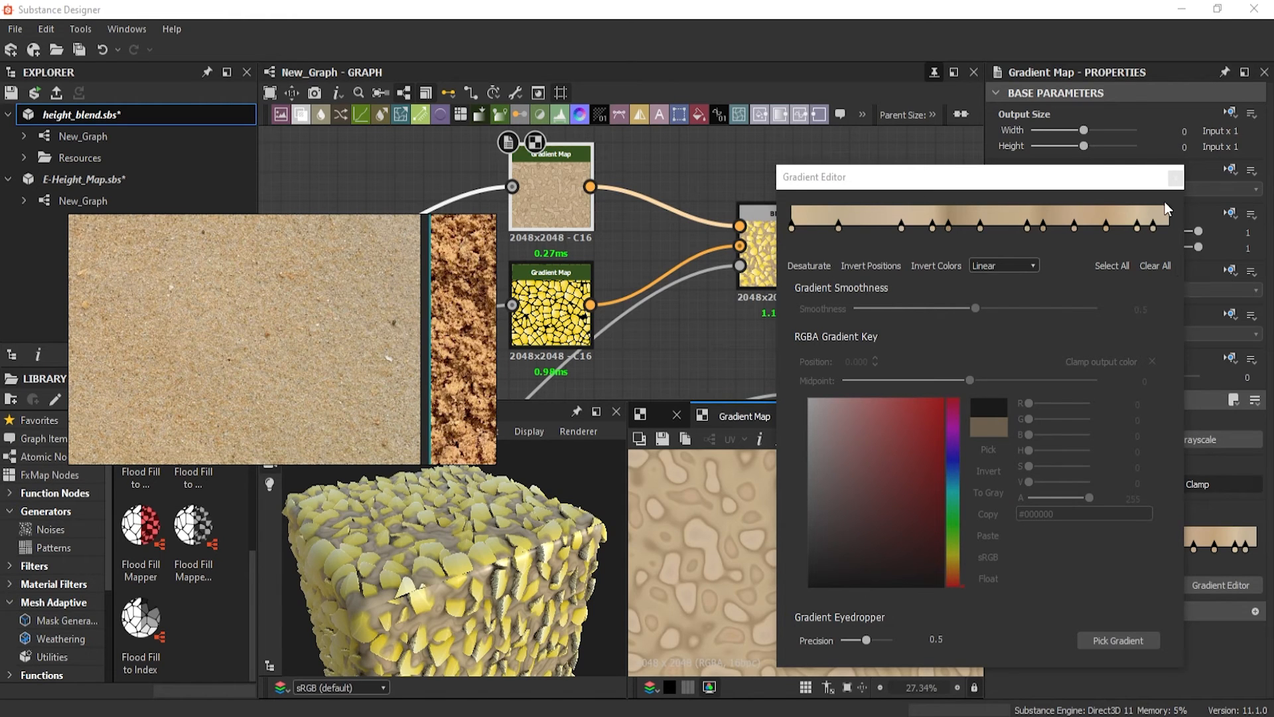
pyautogui.click(1172, 183)
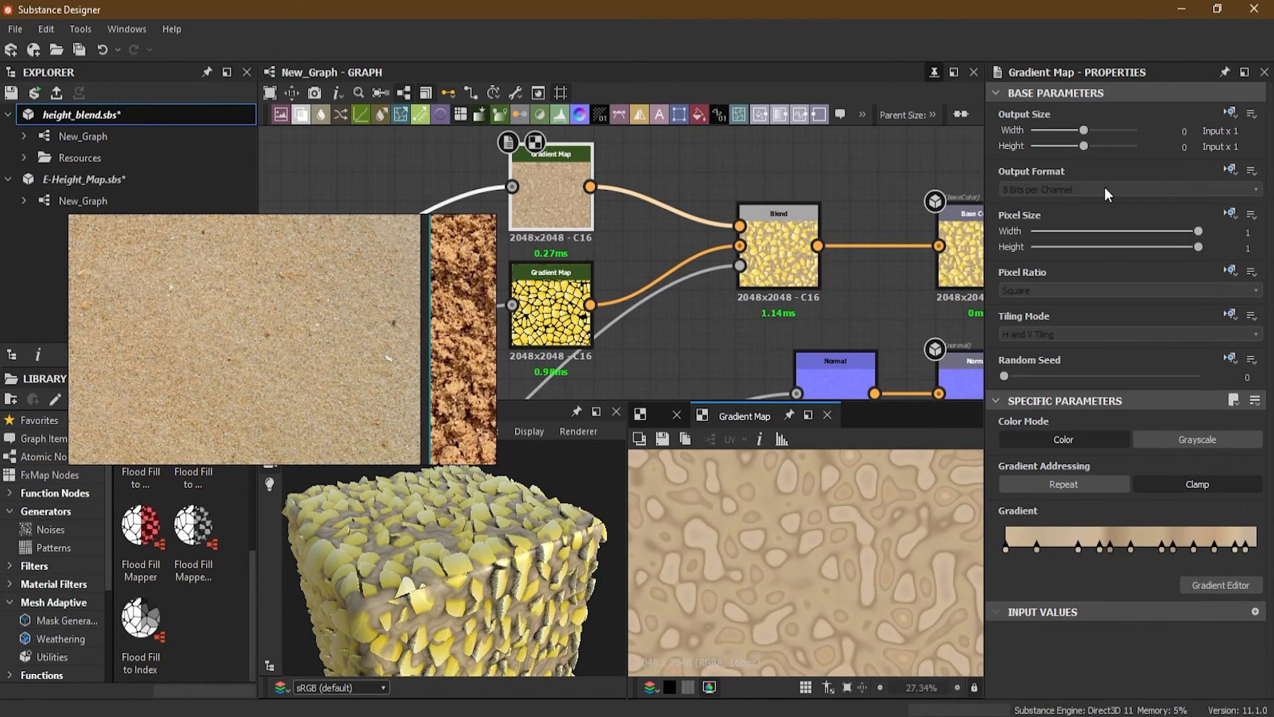
# - Open the yellow stones' Gradient Map gradient for editing and clear all its keys
pyautogui.moveTo(575, 289); pyautogui.dragTo(641, 309, button='middle')
pyautogui.scroll(3, 641, 309)
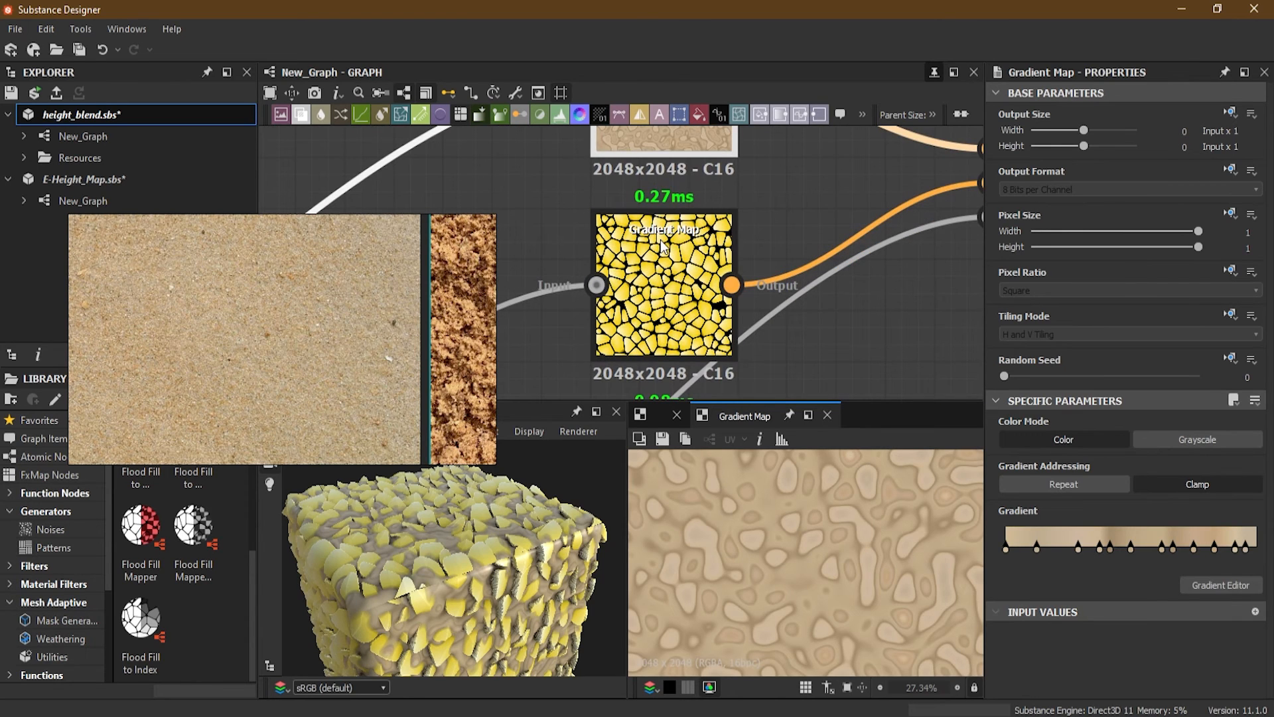
pyautogui.scroll(-2, 677, 275)
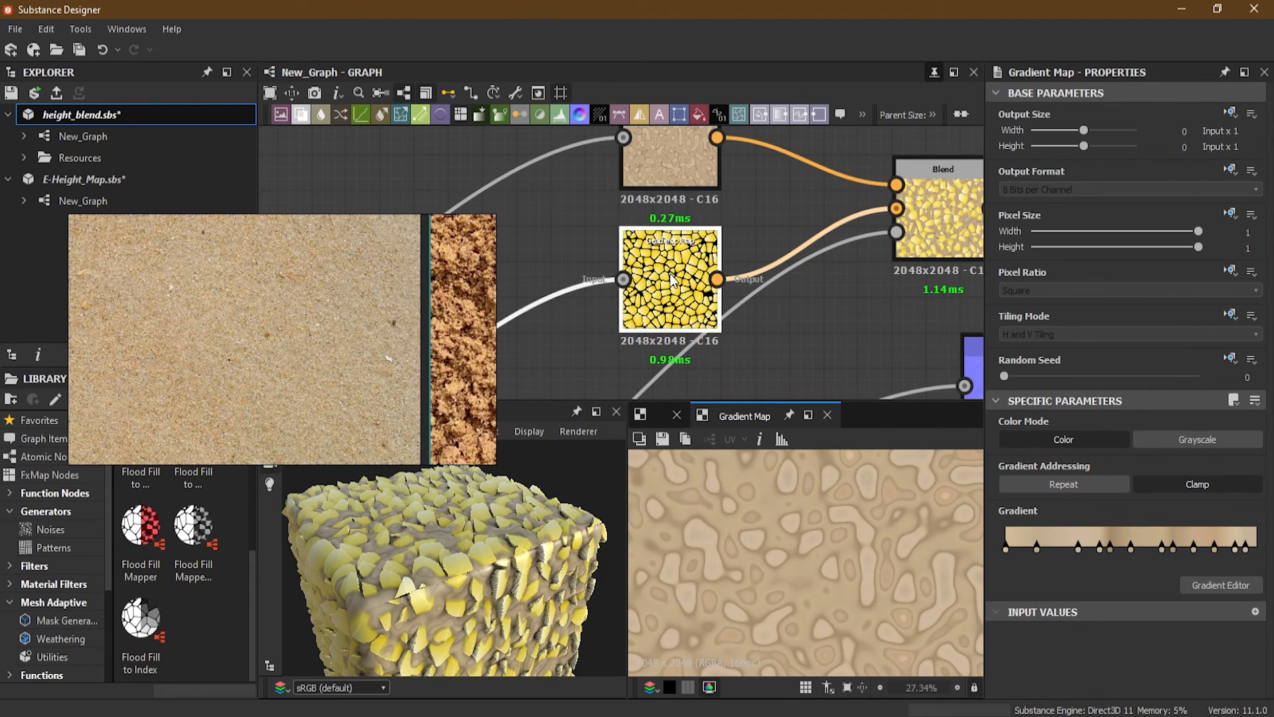
pyautogui.doubleClick(673, 279)
pyautogui.click(1233, 588)
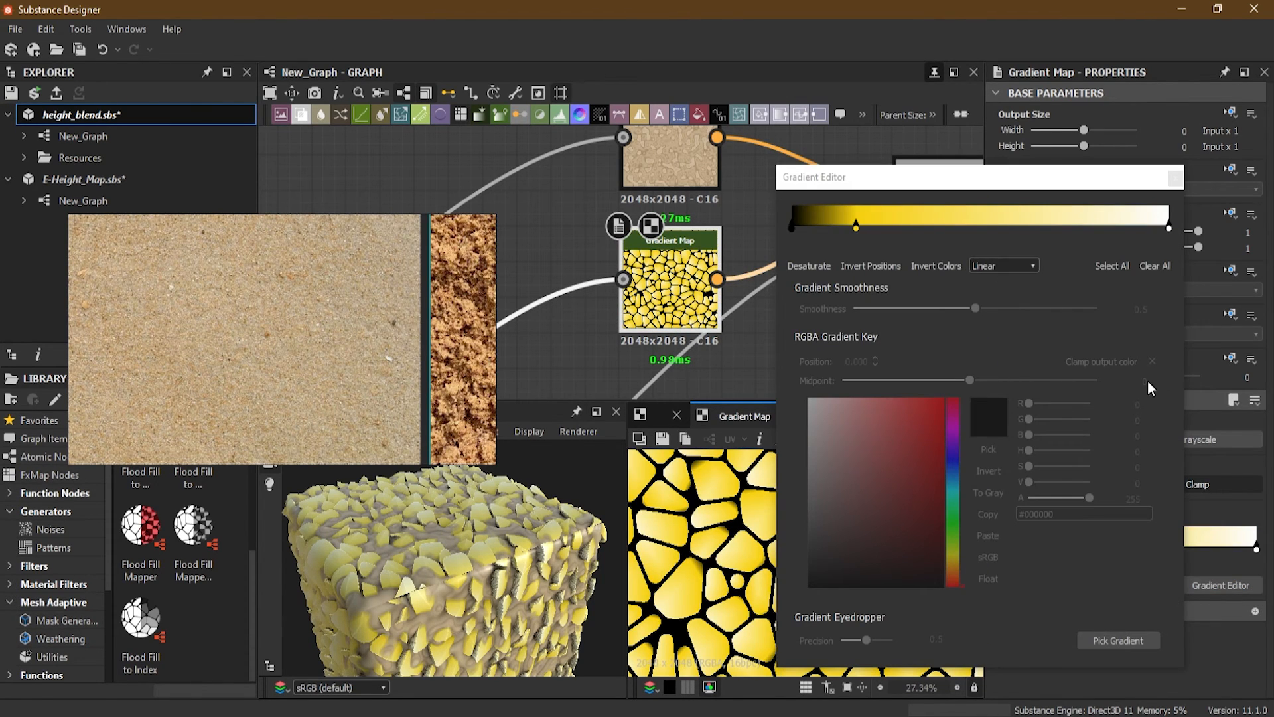
pyautogui.click(1144, 267)
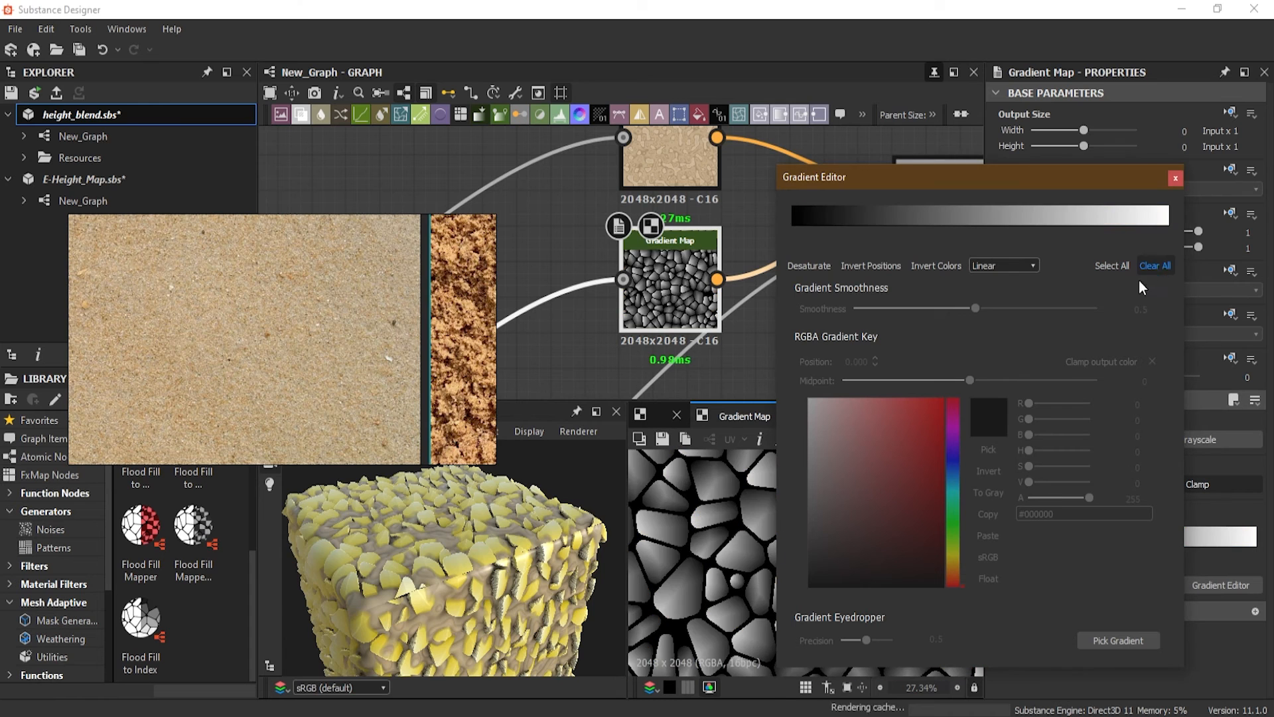
# - Bring the mixed-color pebble picture into view and try picking the stone gradient from a long stroke across several pebbles
pyautogui.scroll(-5, 324, 341)
pyautogui.click(337, 338)
pyautogui.moveTo(338, 339); pyautogui.dragTo(225, 262, button='middle')
pyautogui.moveTo(343, 285); pyautogui.dragTo(225, 309, button='middle')
pyautogui.scroll(3, 344, 287)
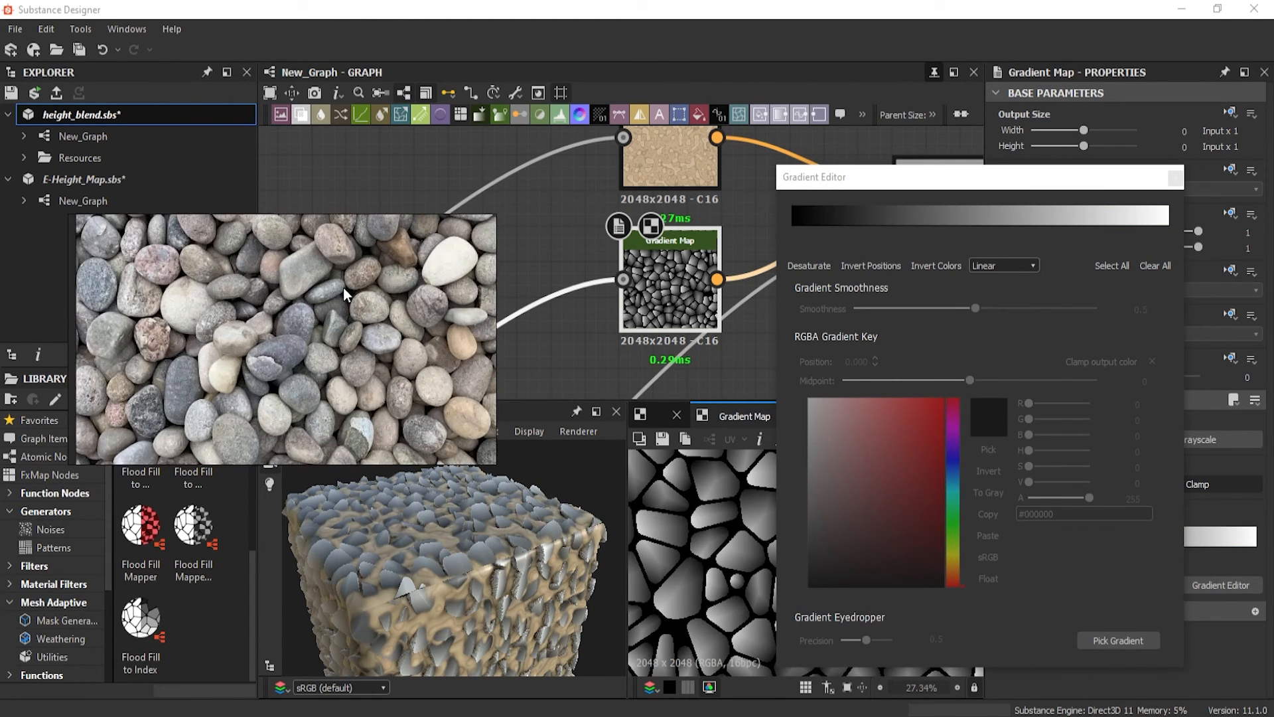
pyautogui.click(1097, 638)
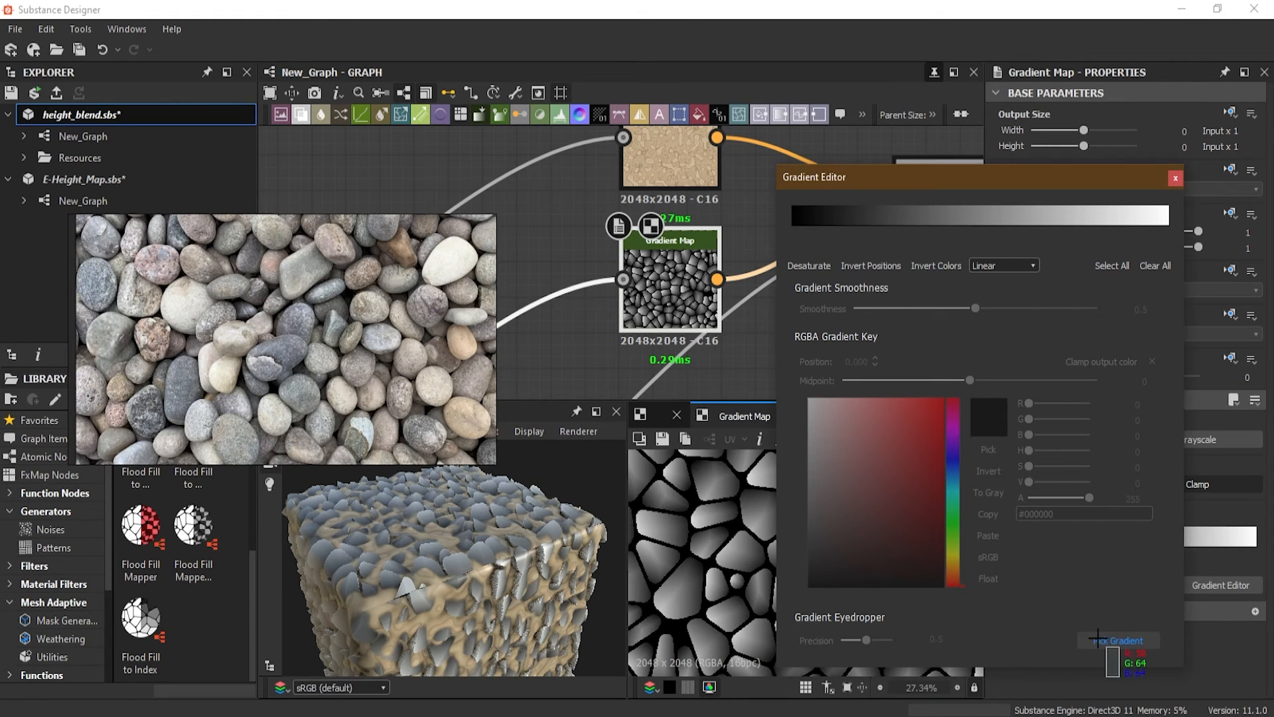
pyautogui.moveTo(229, 327)
pyautogui.mouseDown()
pyautogui.moveTo(242, 336)
pyautogui.moveTo(231, 388)
pyautogui.moveTo(294, 401)
pyautogui.mouseUp()
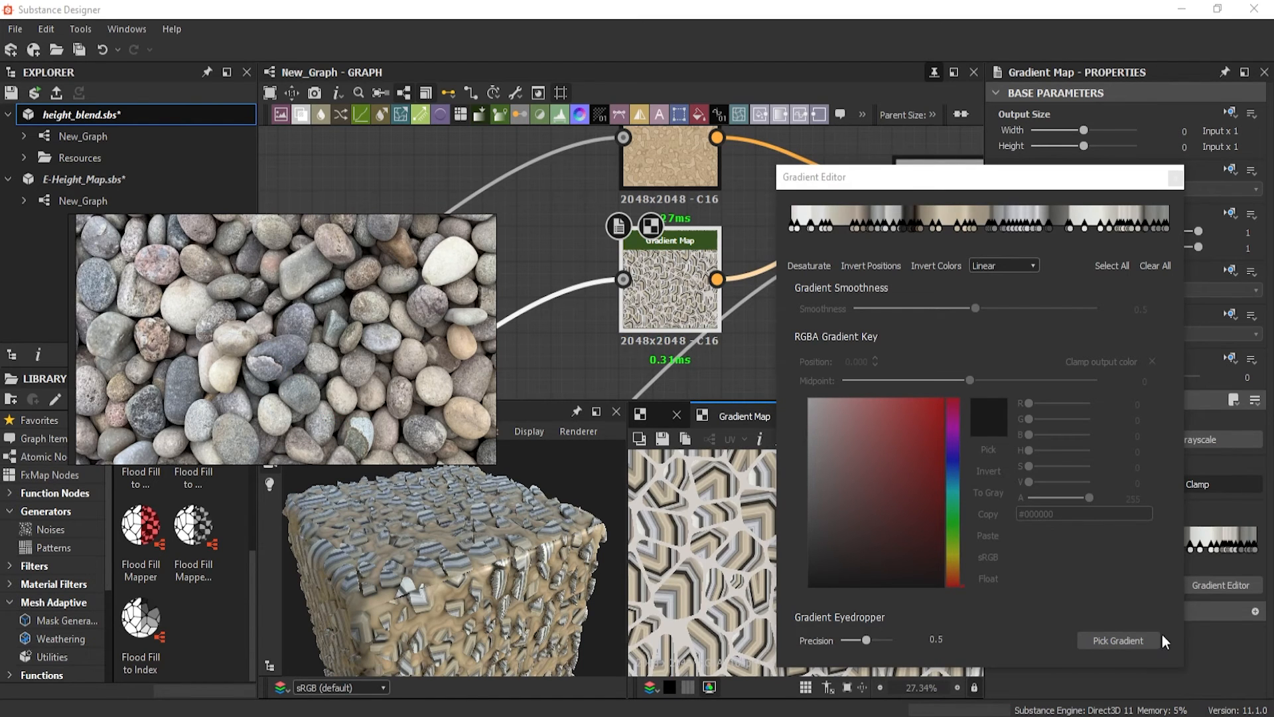
# - Try repicking the stone gradient from a short stroke on a cream pebble and two short strokes on the dark blue-gray pebble
pyautogui.click(1119, 640)
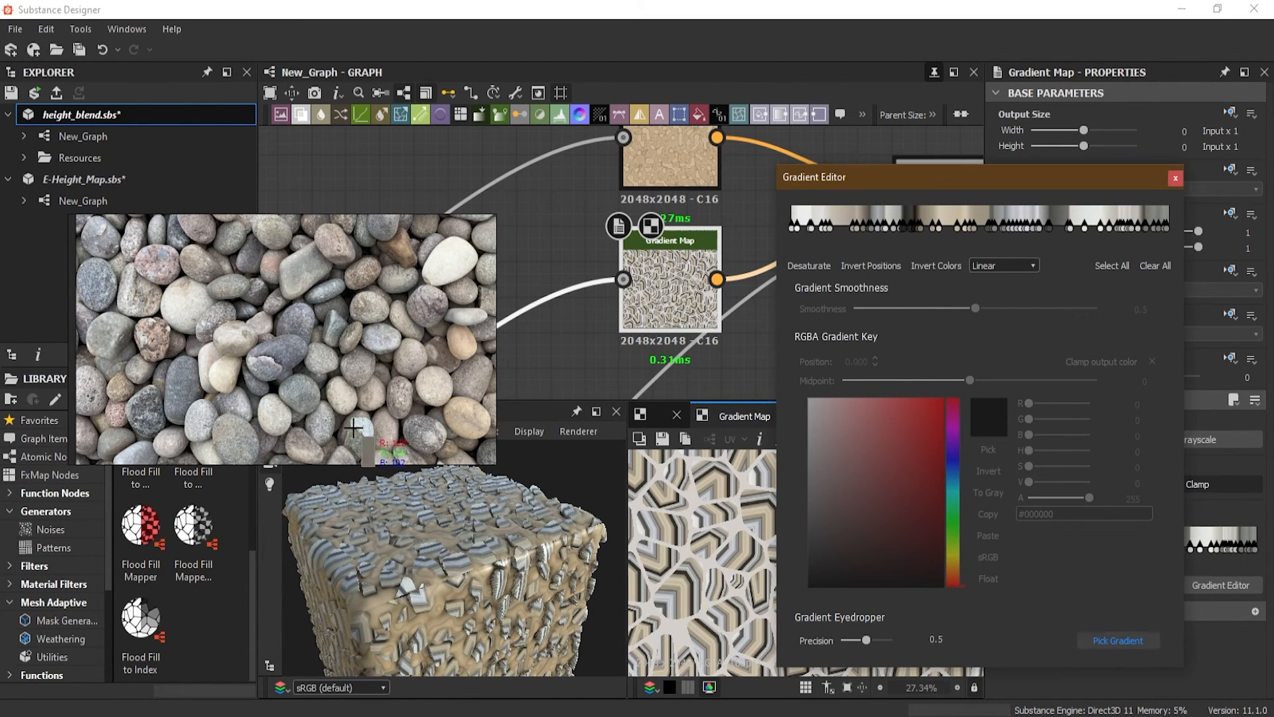
pyautogui.moveTo(434, 393); pyautogui.dragTo(436, 401)
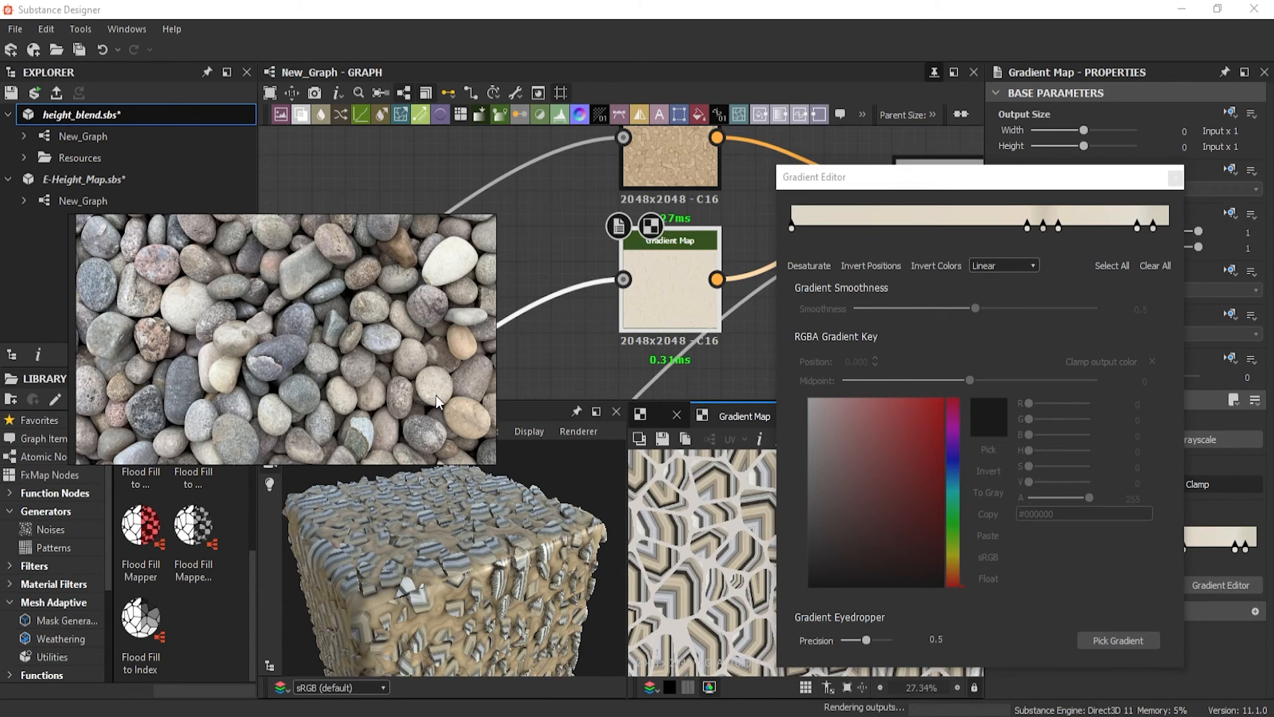
pyautogui.click(1112, 642)
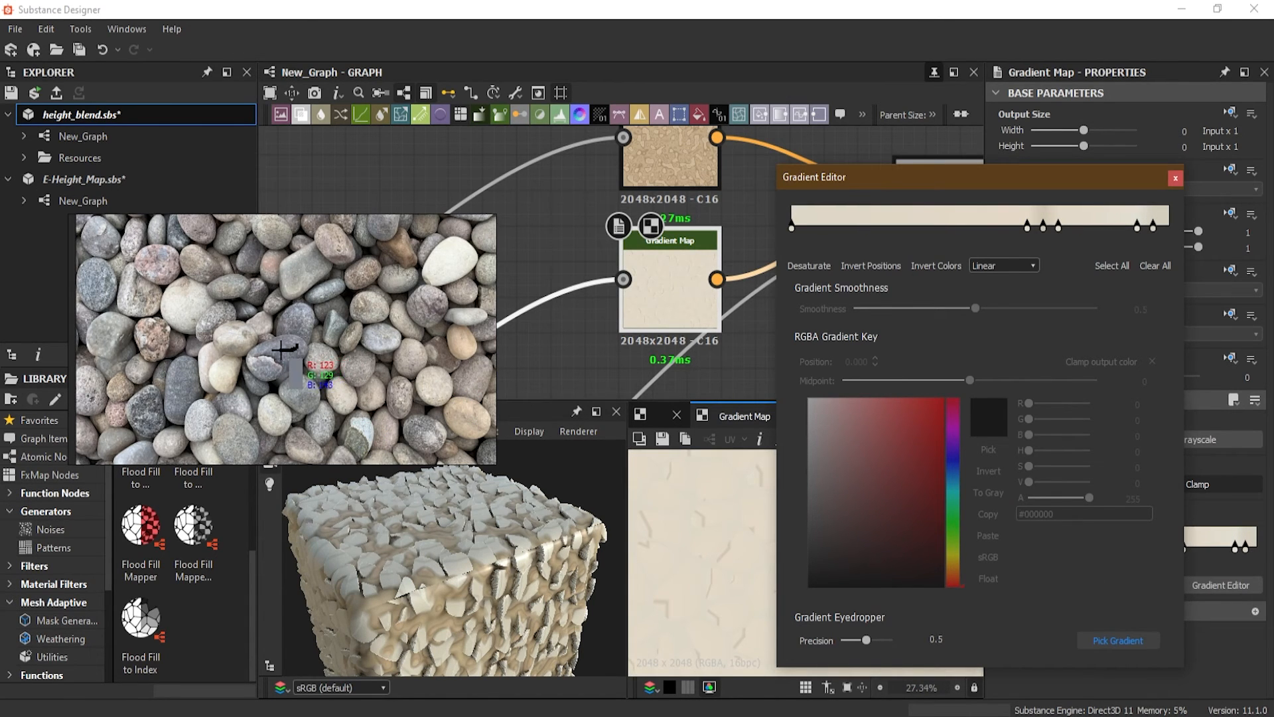
pyautogui.moveTo(289, 350); pyautogui.dragTo(282, 357)
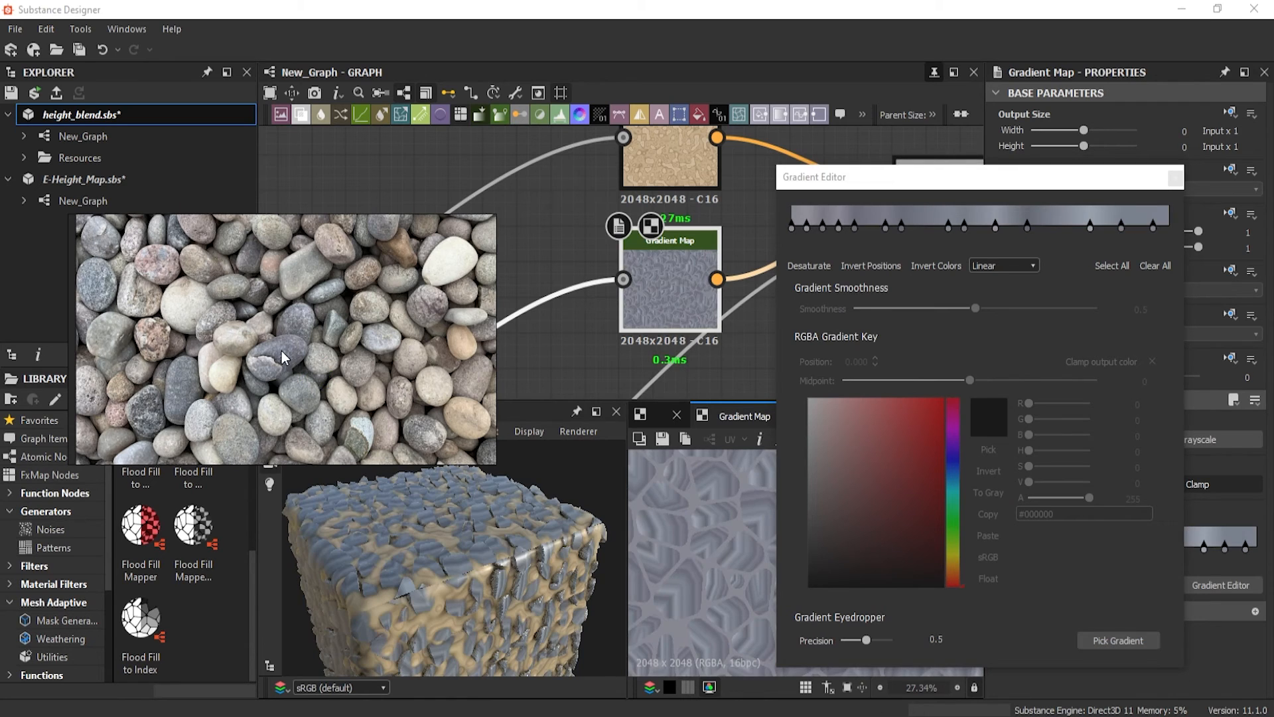
pyautogui.click(1116, 641)
pyautogui.moveTo(289, 350); pyautogui.dragTo(292, 362)
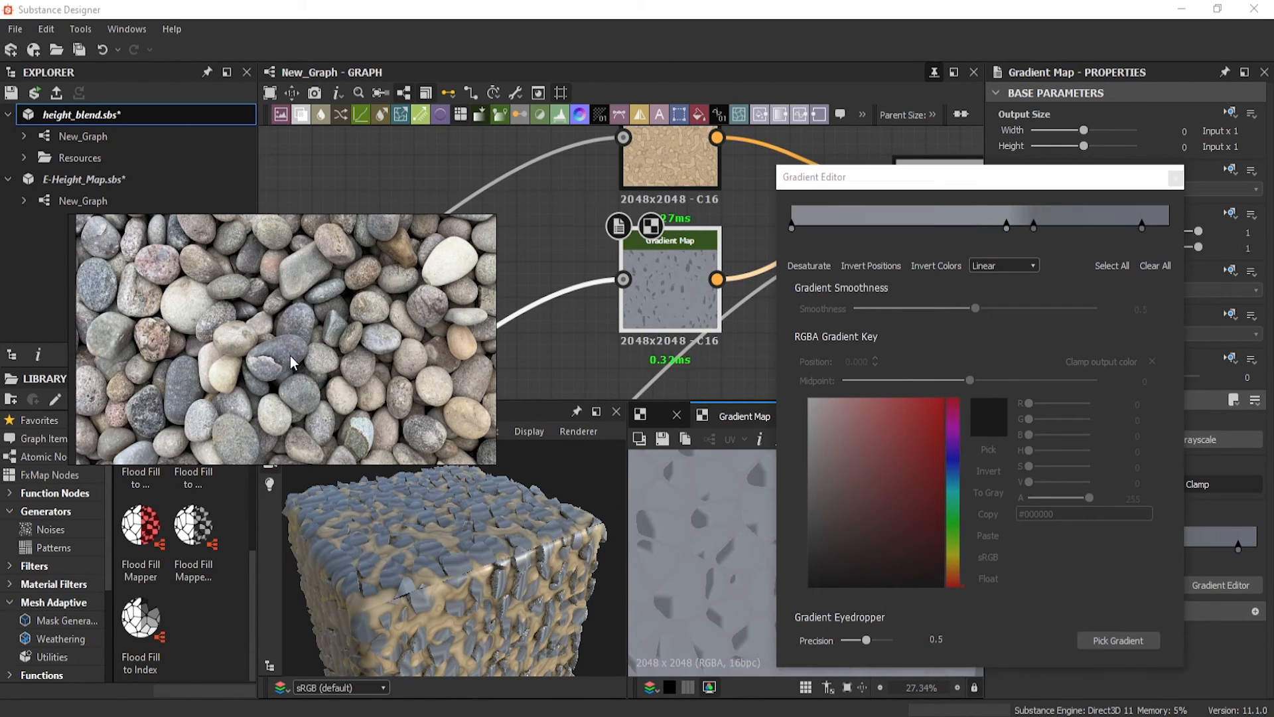
# - Set the stone gradient's interpolation to Smooth while viewing the stones up close in the 3D preview
pyautogui.scroll(3, 436, 533)
pyautogui.moveTo(503, 554); pyautogui.dragTo(503, 585)
pyautogui.click(1012, 268)
pyautogui.click(1015, 266)
pyautogui.click(1016, 302)
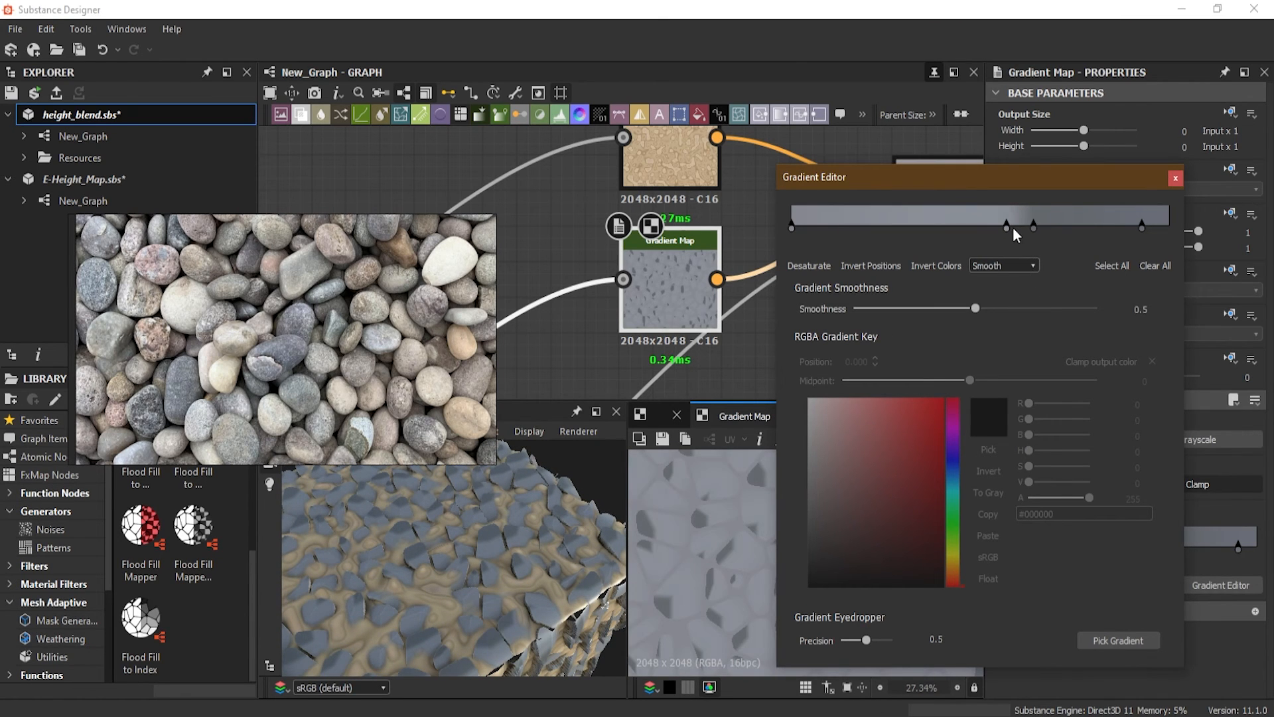
# - Try moving the stone gradient's second key to position 0.489 and repicking the gradient from the large whitish pebble
pyautogui.moveTo(1008, 227); pyautogui.dragTo(976, 226)
pyautogui.click(1118, 640)
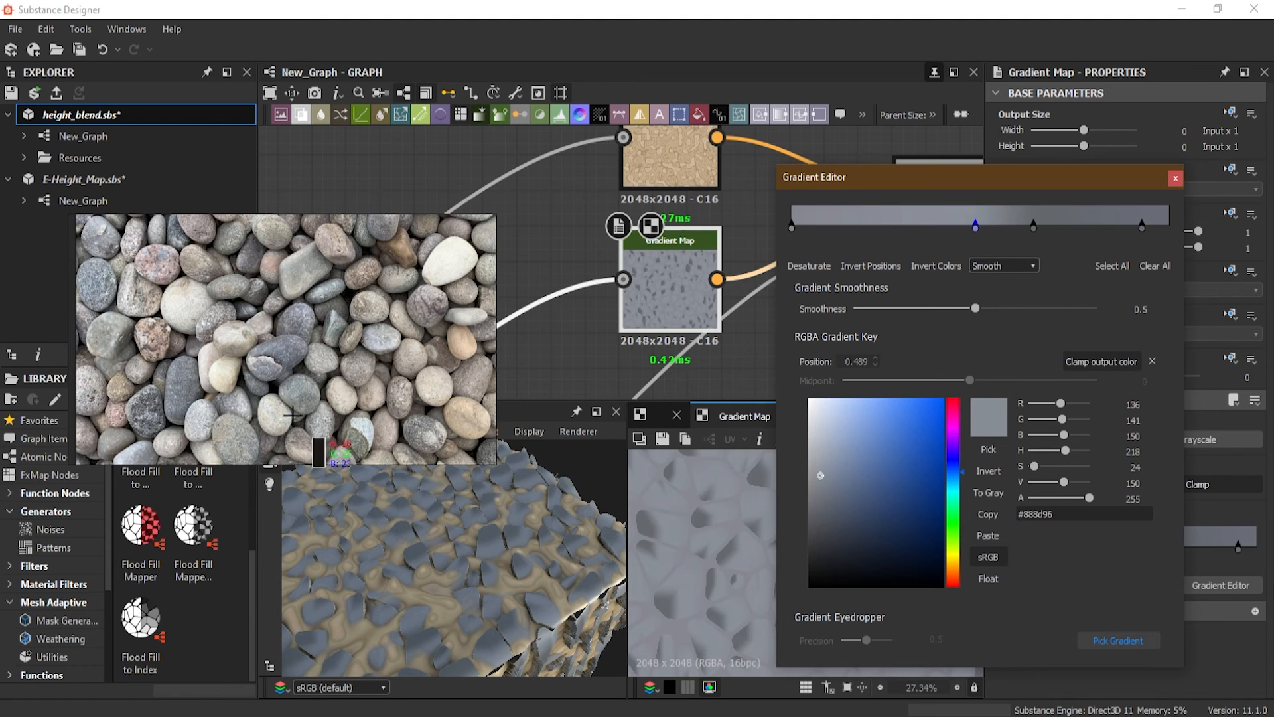
pyautogui.moveTo(190, 307)
pyautogui.mouseDown()
pyautogui.moveTo(181, 300)
pyautogui.moveTo(185, 313)
pyautogui.mouseUp()
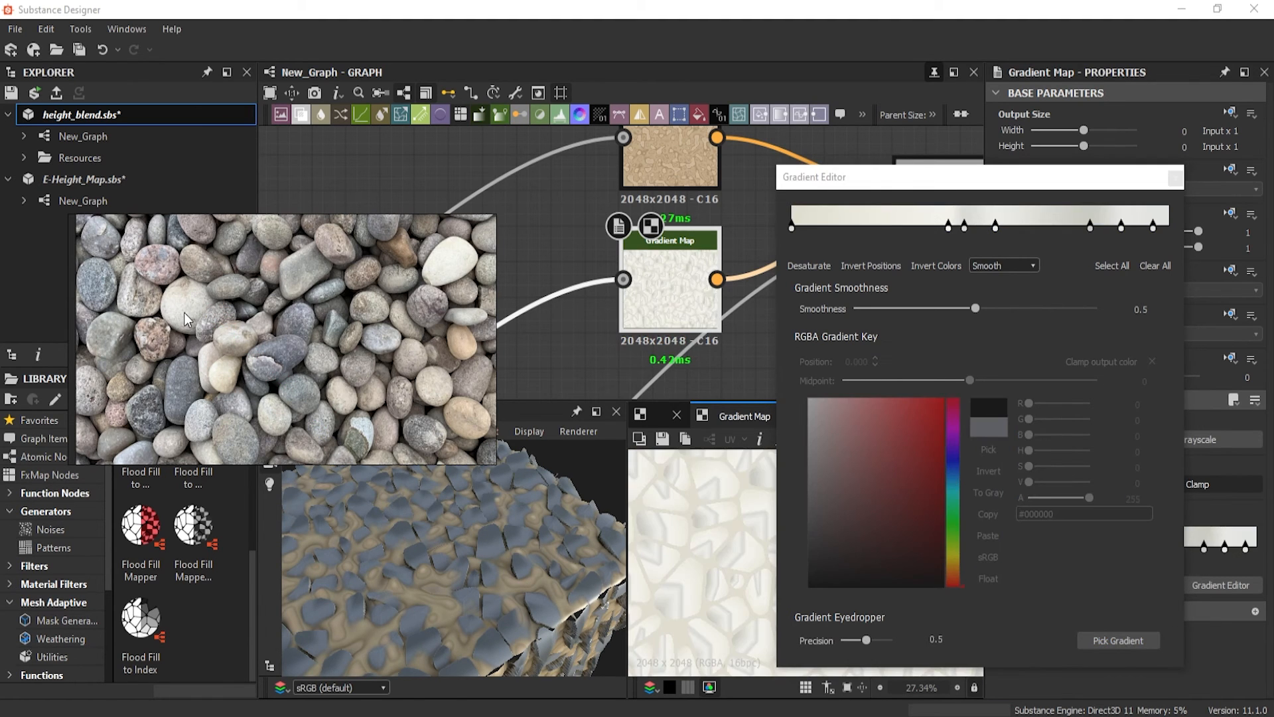
# - Enlarge the pale pebble picture, pick the stone gradient from a stroke across its large central pebble, and close the gradient editor
pyautogui.scroll(-3, 320, 338)
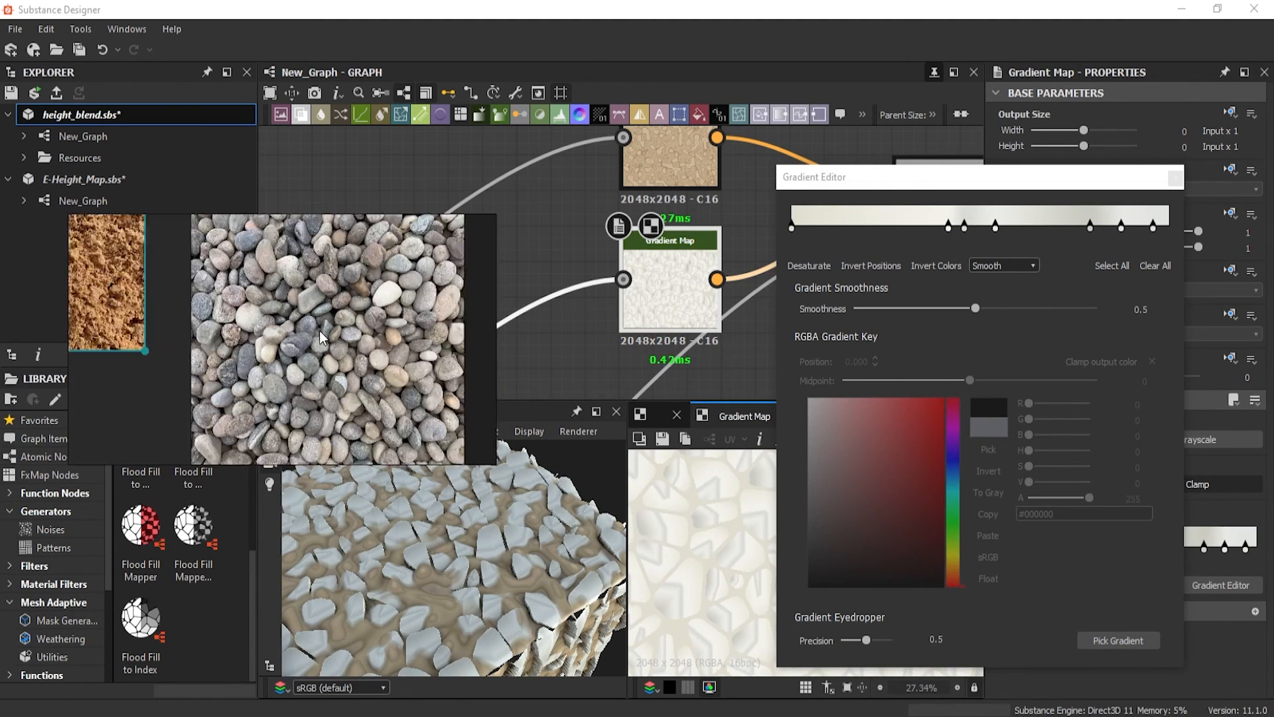
pyautogui.scroll(-5, 219, 339)
pyautogui.moveTo(411, 371); pyautogui.dragTo(425, 306, button='middle')
pyautogui.scroll(5, 272, 322)
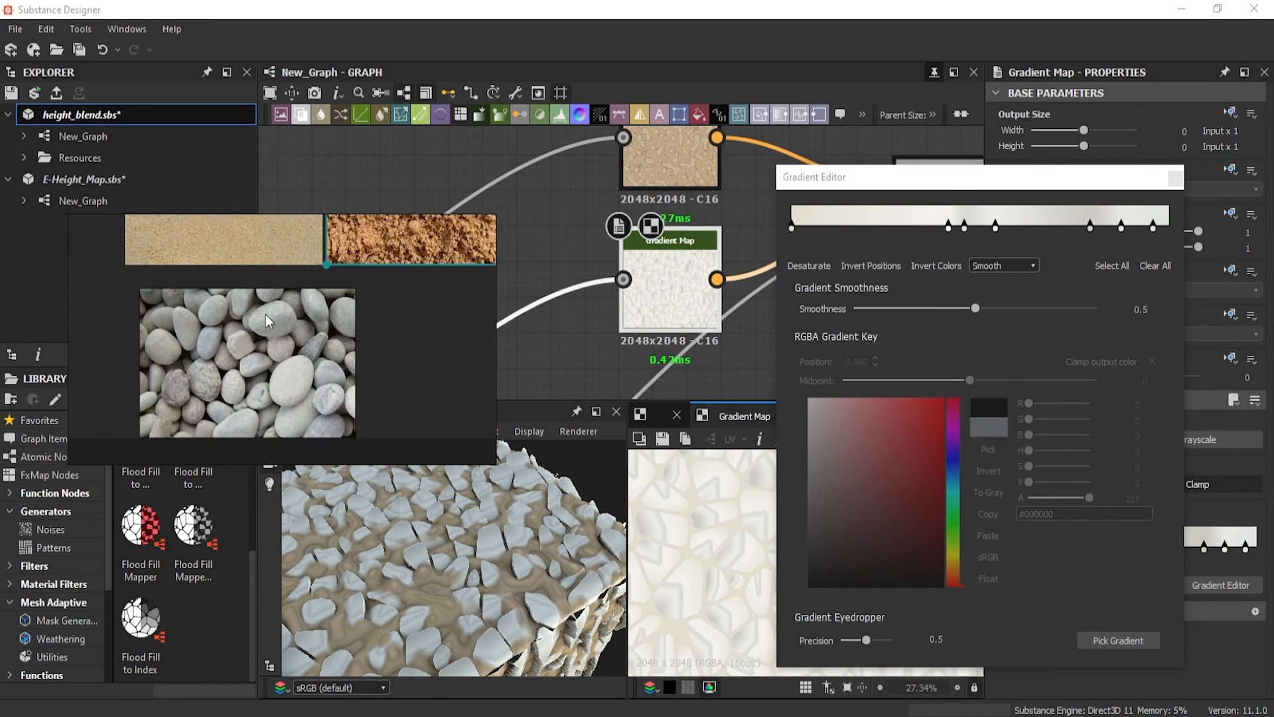
pyautogui.scroll(2, 277, 320)
pyautogui.scroll(2, 259, 329)
pyautogui.click(1127, 640)
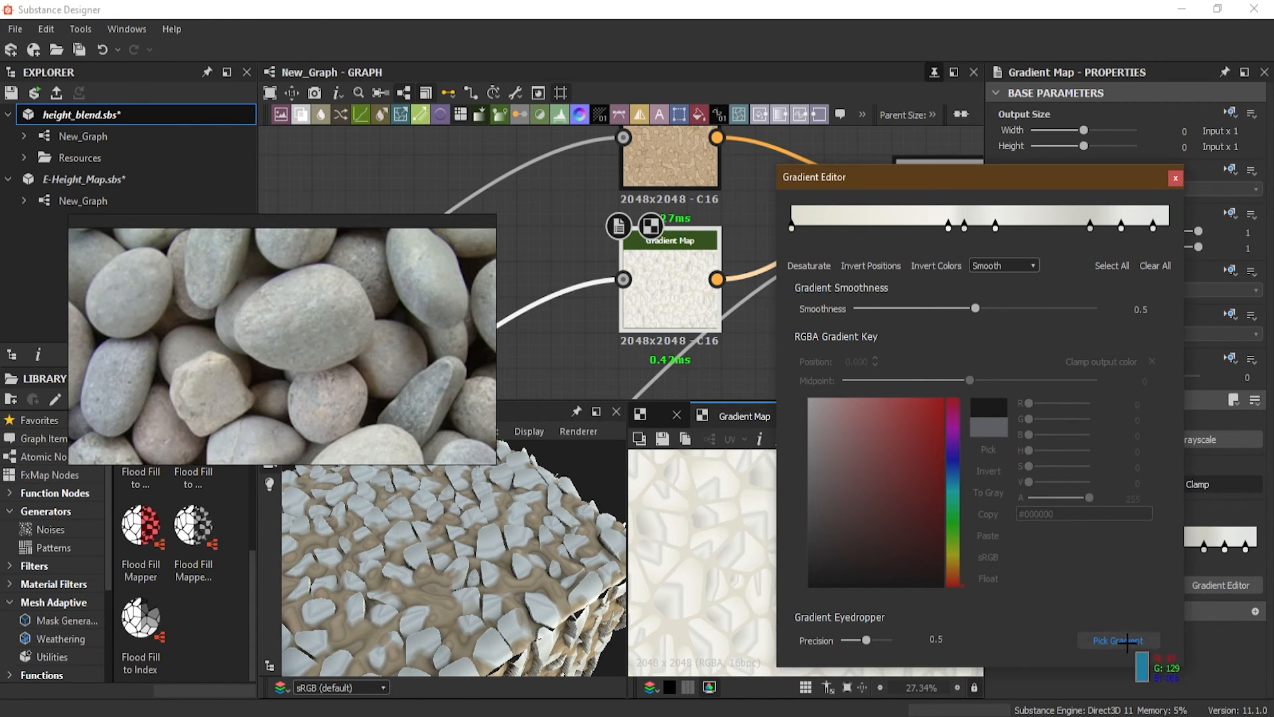
pyautogui.moveTo(276, 318); pyautogui.dragTo(329, 333)
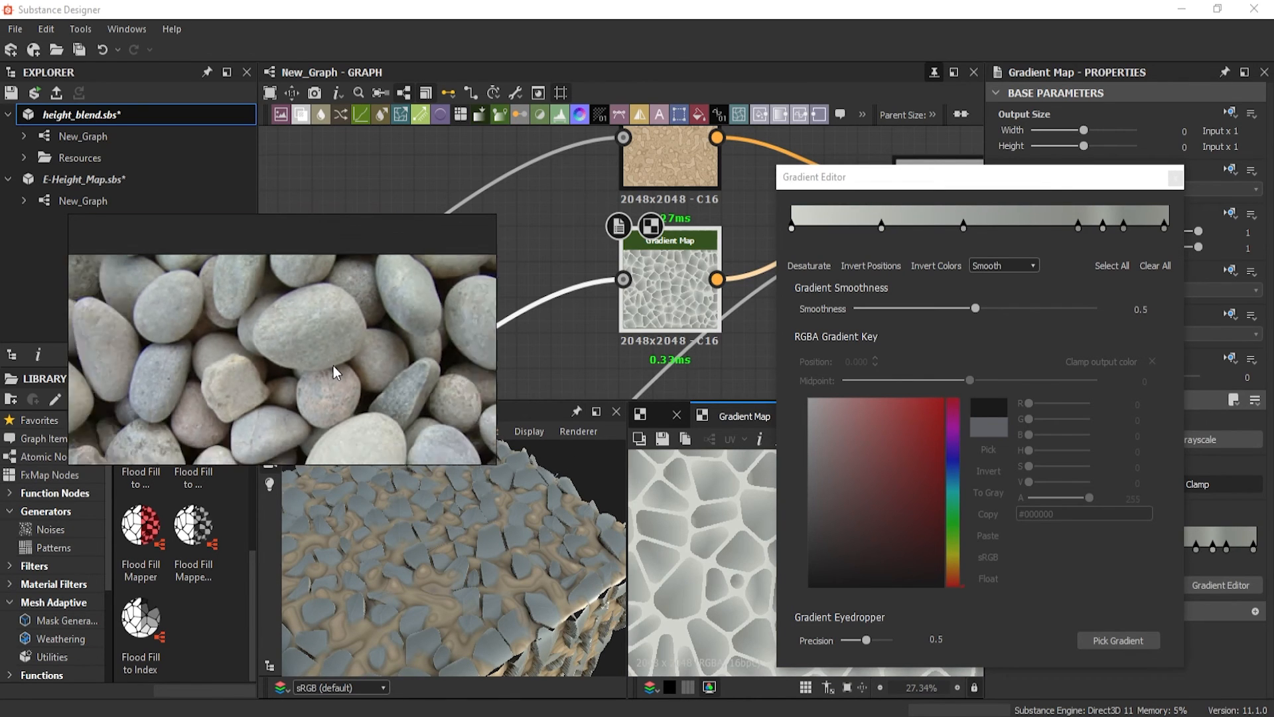
pyautogui.scroll(-5, 333, 364)
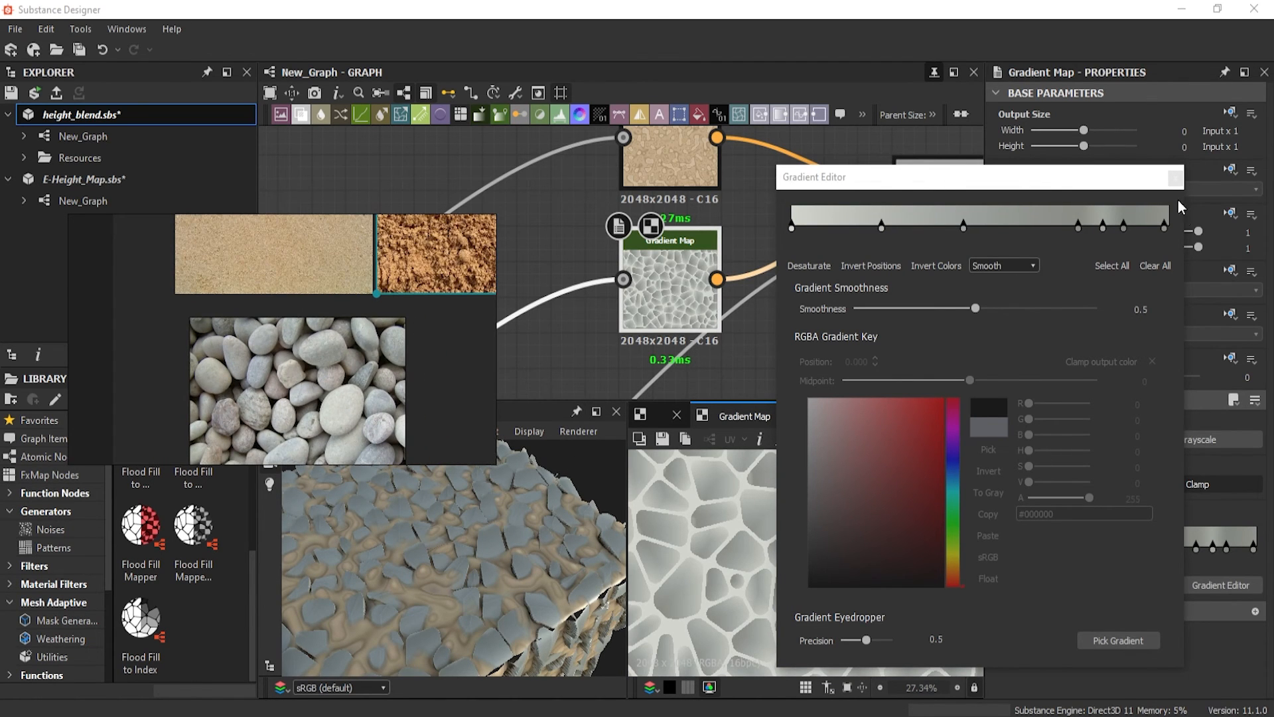
pyautogui.click(1173, 180)
# - Clear the ground Gradient Map's gradient and repick it from a short stroke near the center of the enlarged sand picture
pyautogui.doubleClick(684, 162)
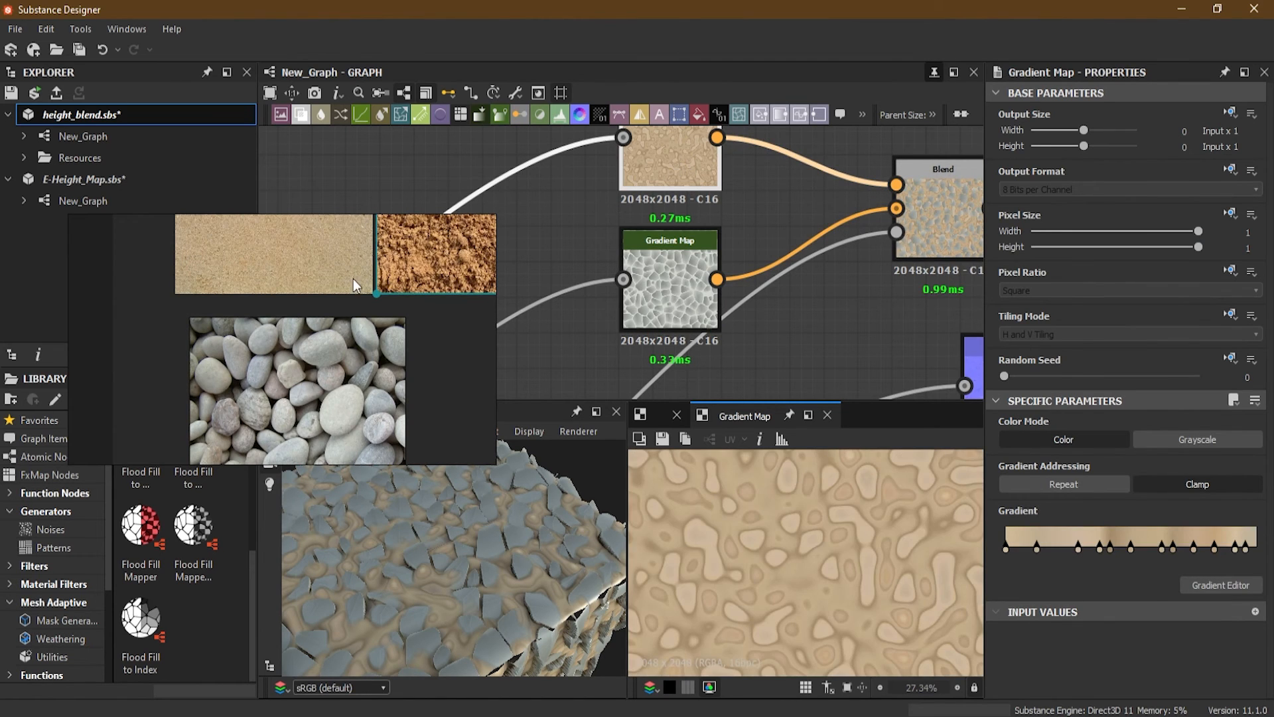
pyautogui.scroll(5, 288, 351)
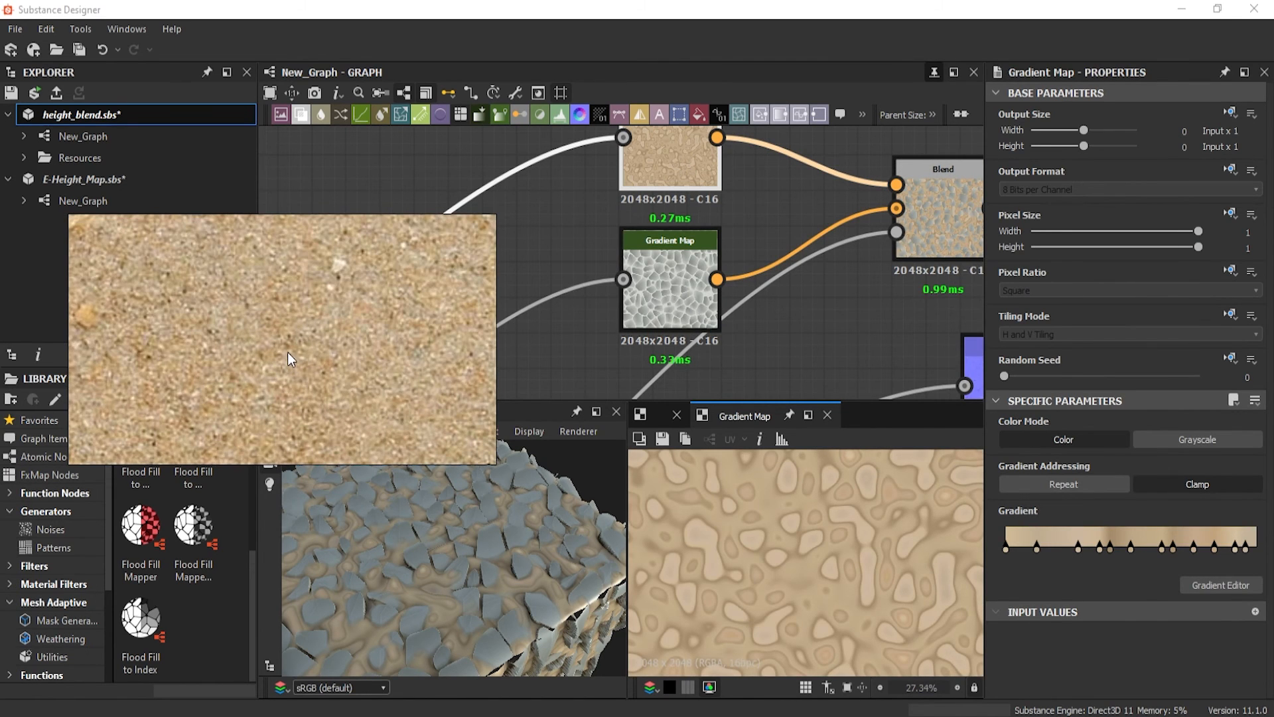
pyautogui.click(1205, 586)
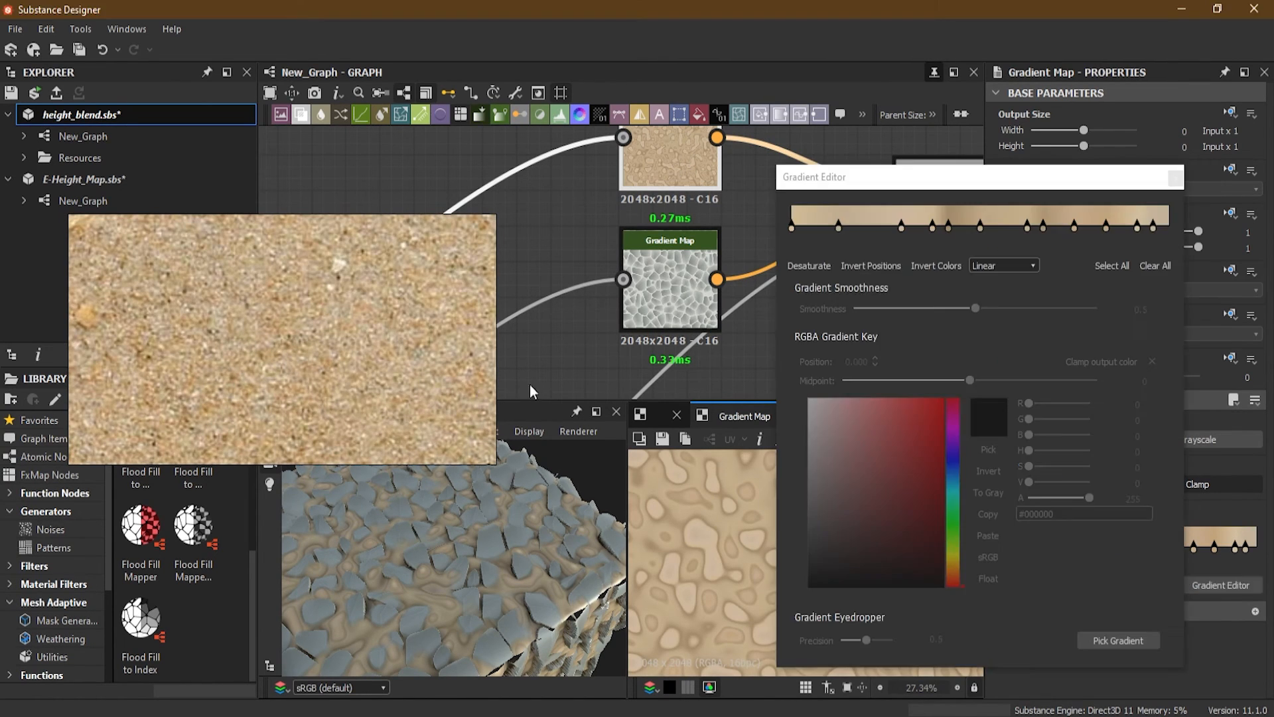
pyautogui.click(1156, 265)
pyautogui.click(1118, 640)
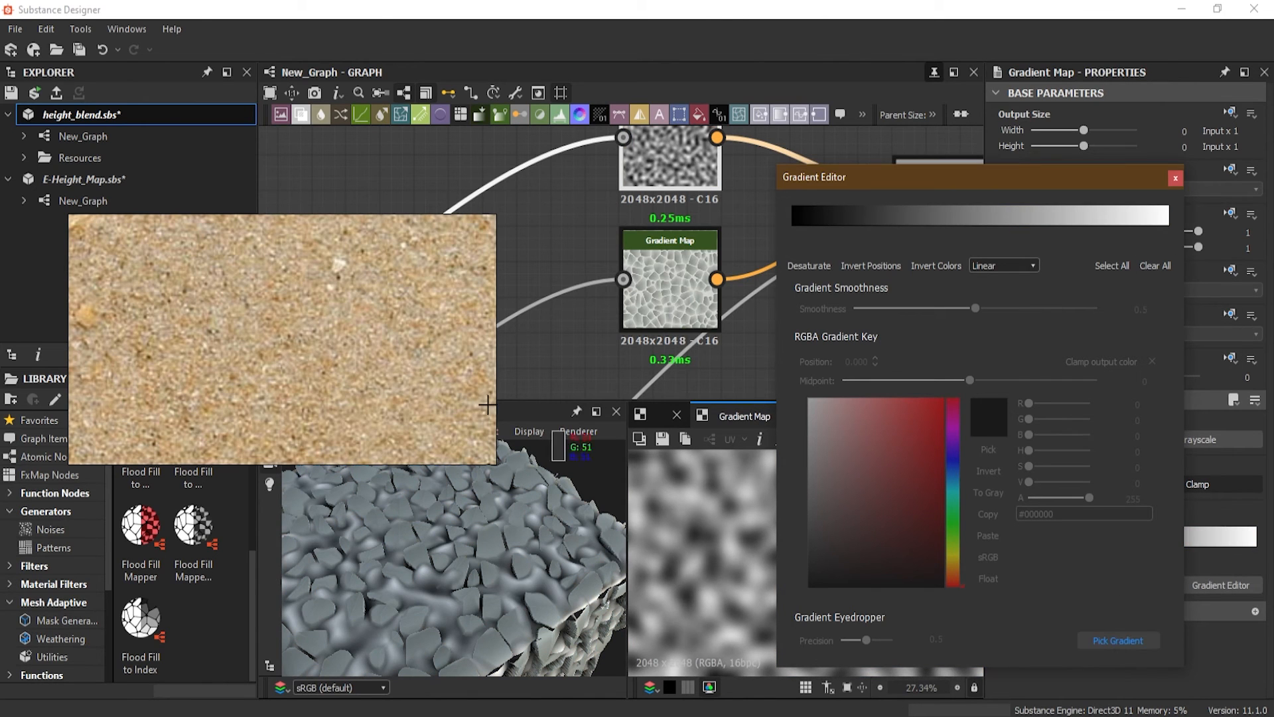
pyautogui.moveTo(245, 317); pyautogui.dragTo(281, 336)
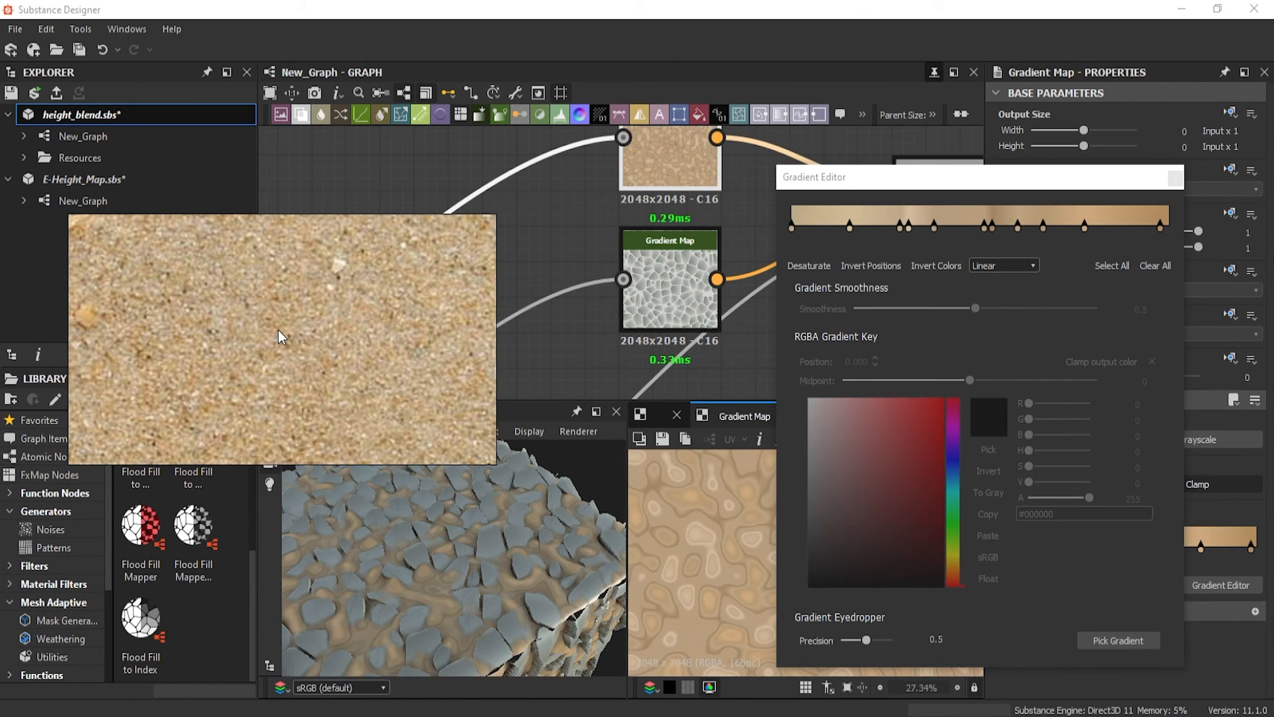
# - Repick the ground gradient from the lower sand area, replace it with one from the paler upper-right sand, and close the gradient editor
pyautogui.click(1118, 640)
pyautogui.moveTo(272, 396); pyautogui.dragTo(313, 408)
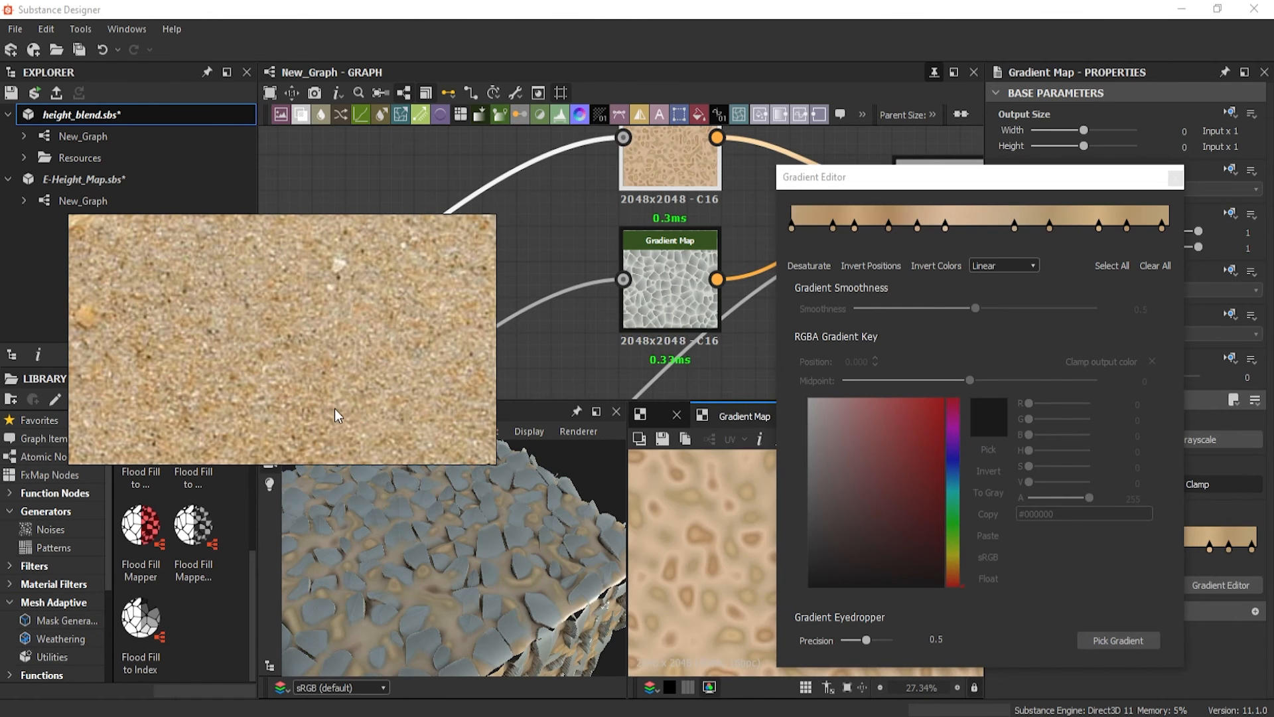
pyautogui.click(1118, 641)
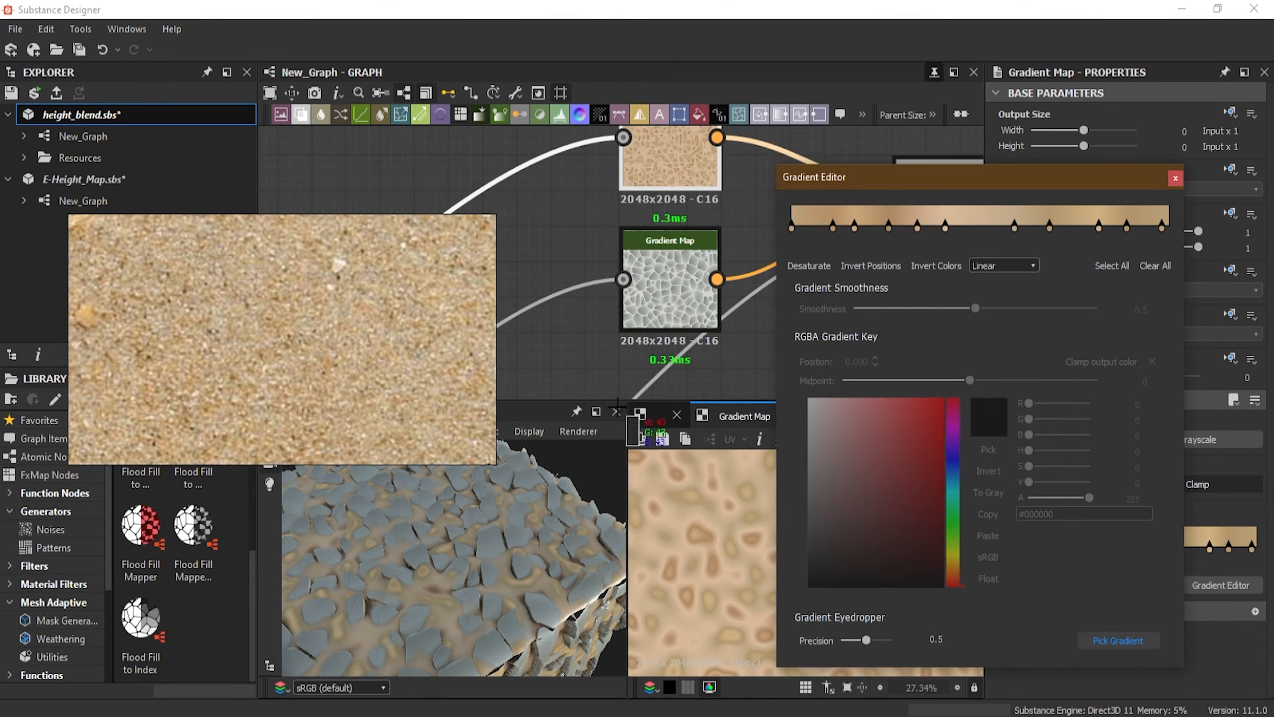
pyautogui.click(451, 300)
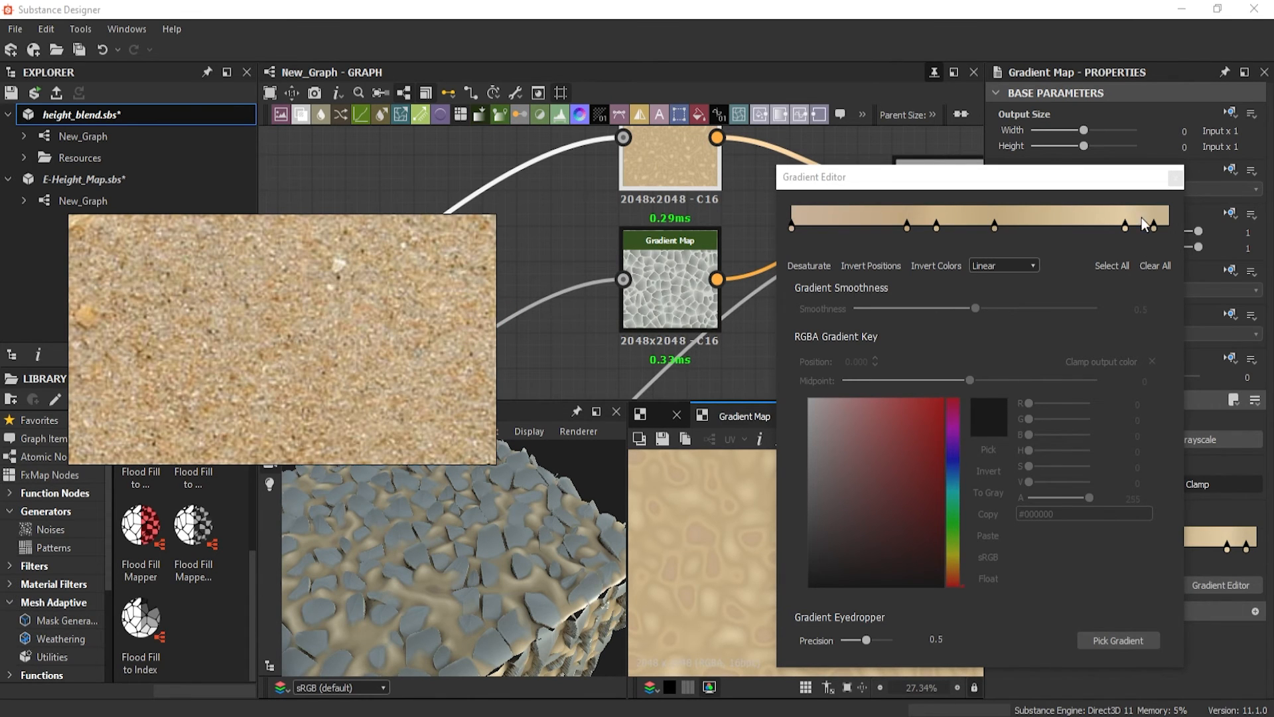
pyautogui.click(1176, 177)
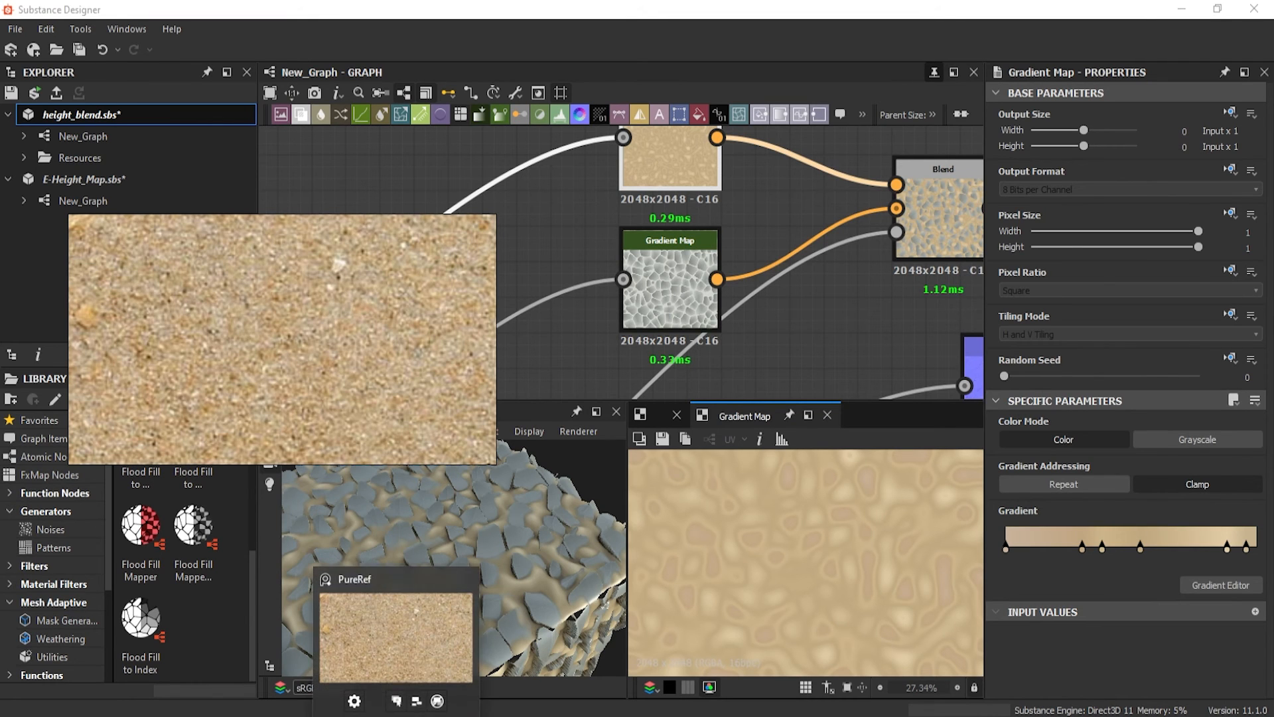
# - Disable always-on-top for the PureRef reference board and close it without saving the scene
pyautogui.click(437, 702)
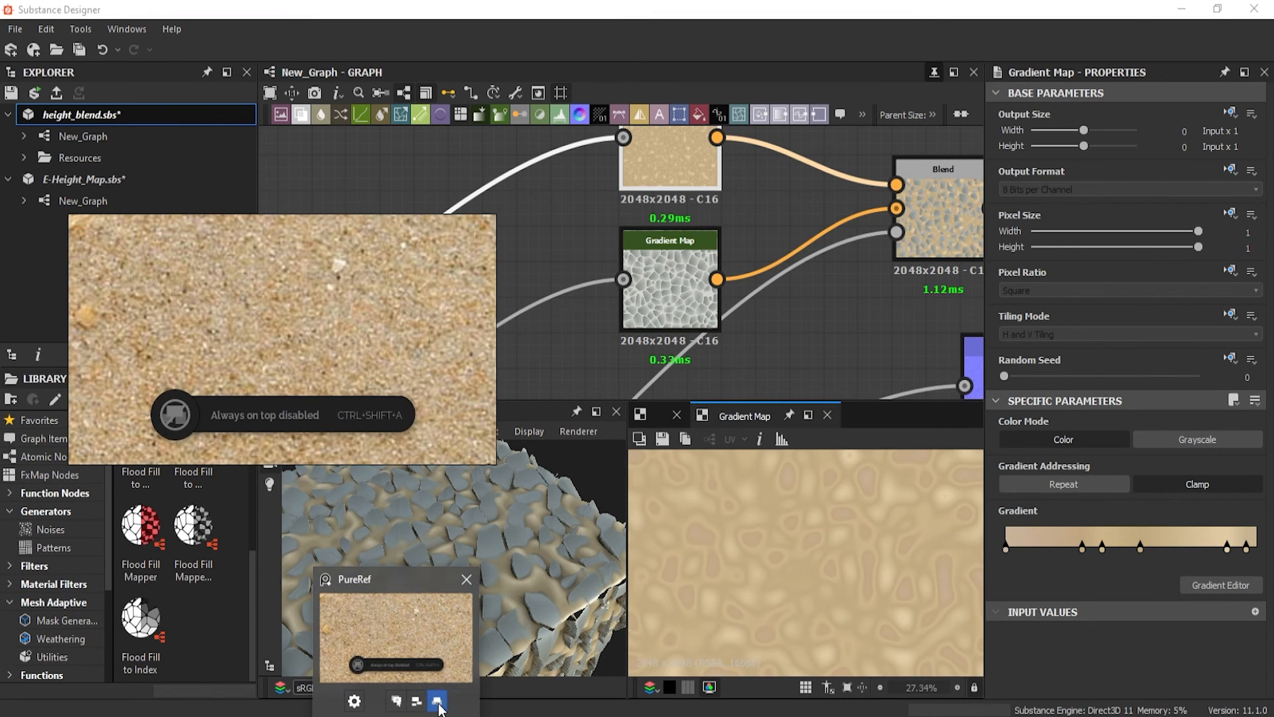
pyautogui.click(467, 579)
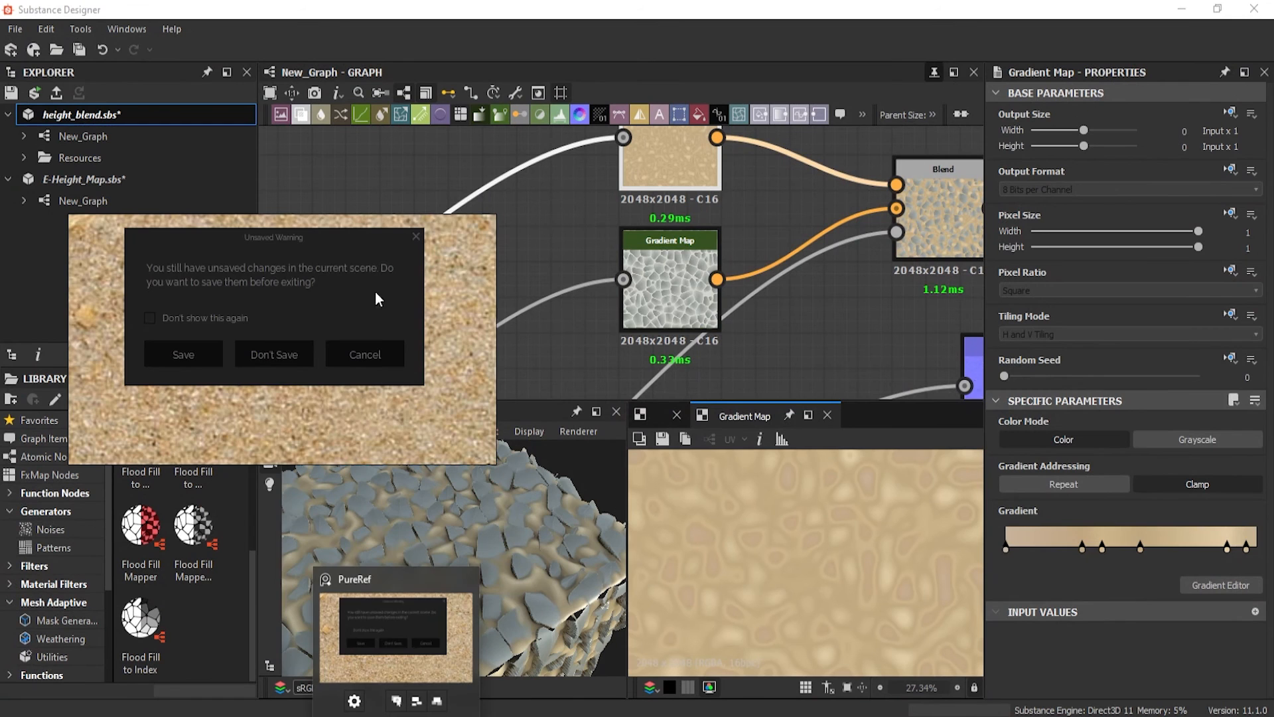
pyautogui.click(274, 354)
# - Set the stone gradient's smoothness to 0.54 while viewing the stones up close in 3D, and close the gradient editor
pyautogui.moveTo(521, 510); pyautogui.dragTo(484, 599)
pyautogui.scroll(-3, 464, 577)
pyautogui.scroll(3, 432, 540)
pyautogui.scroll(2, 484, 536)
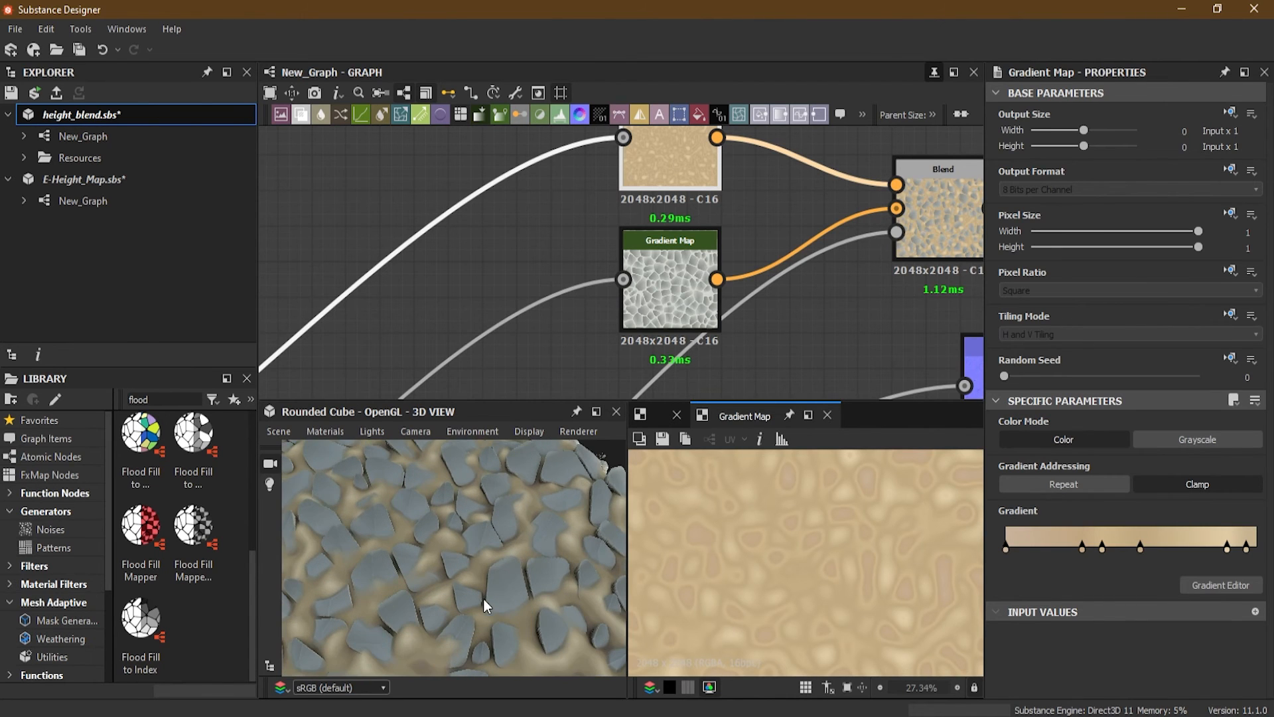
pyautogui.doubleClick(655, 284)
pyautogui.click(1220, 584)
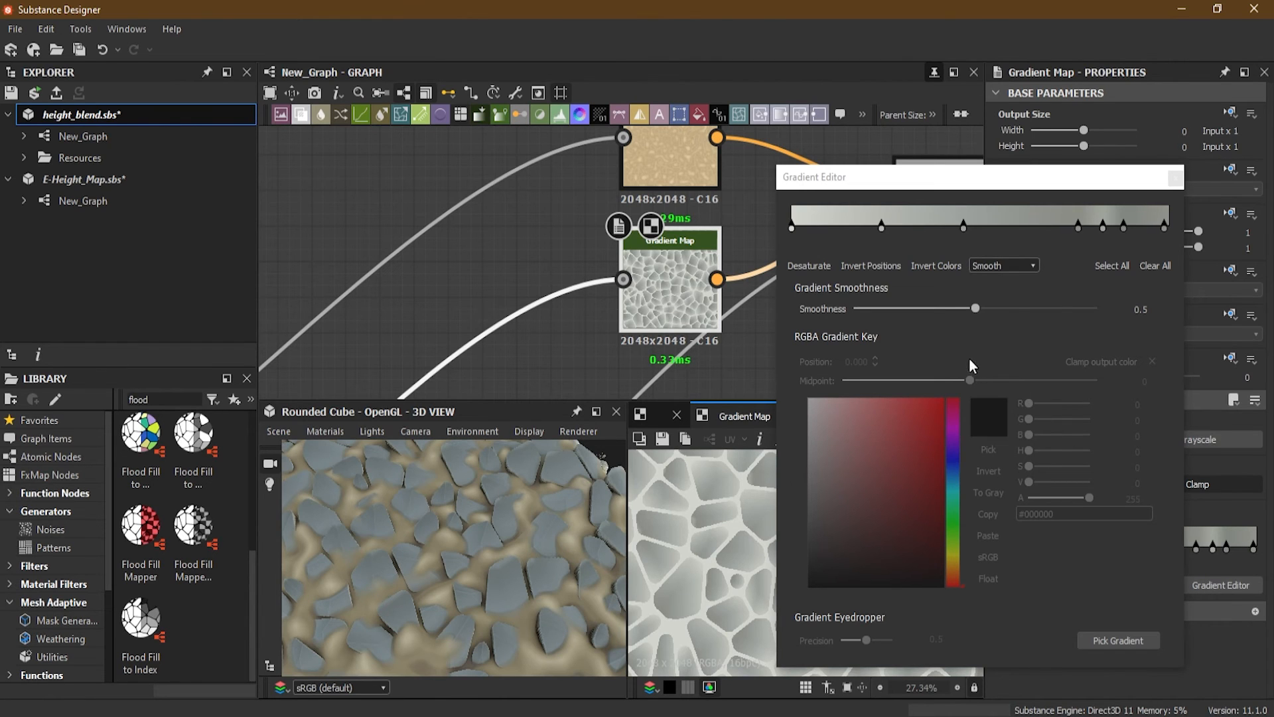
pyautogui.moveTo(977, 308)
pyautogui.mouseDown()
pyautogui.moveTo(876, 308)
pyautogui.moveTo(1051, 313)
pyautogui.moveTo(963, 313)
pyautogui.moveTo(984, 316)
pyautogui.mouseUp()
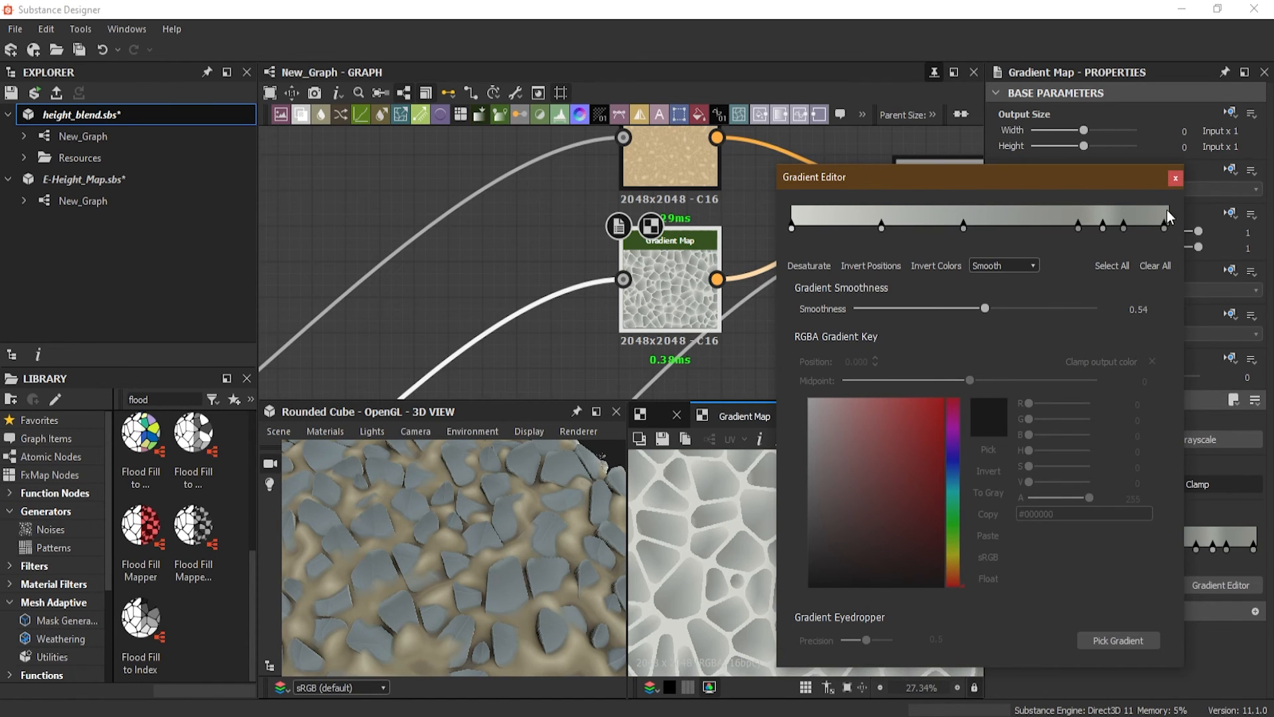
pyautogui.click(1174, 179)
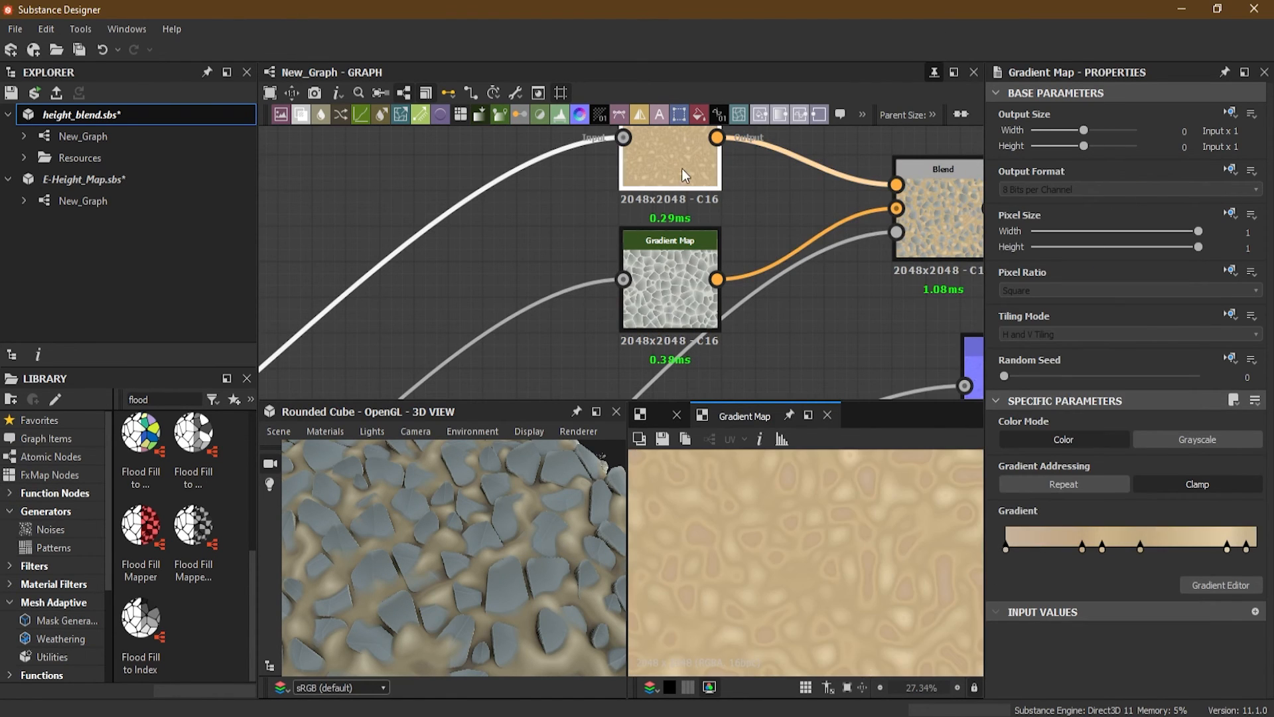
# - Set the ground gradient to Smooth interpolation with 0.85 smoothness, comparing it with Flat Tangents, and close the gradient editor
pyautogui.click(1231, 588)
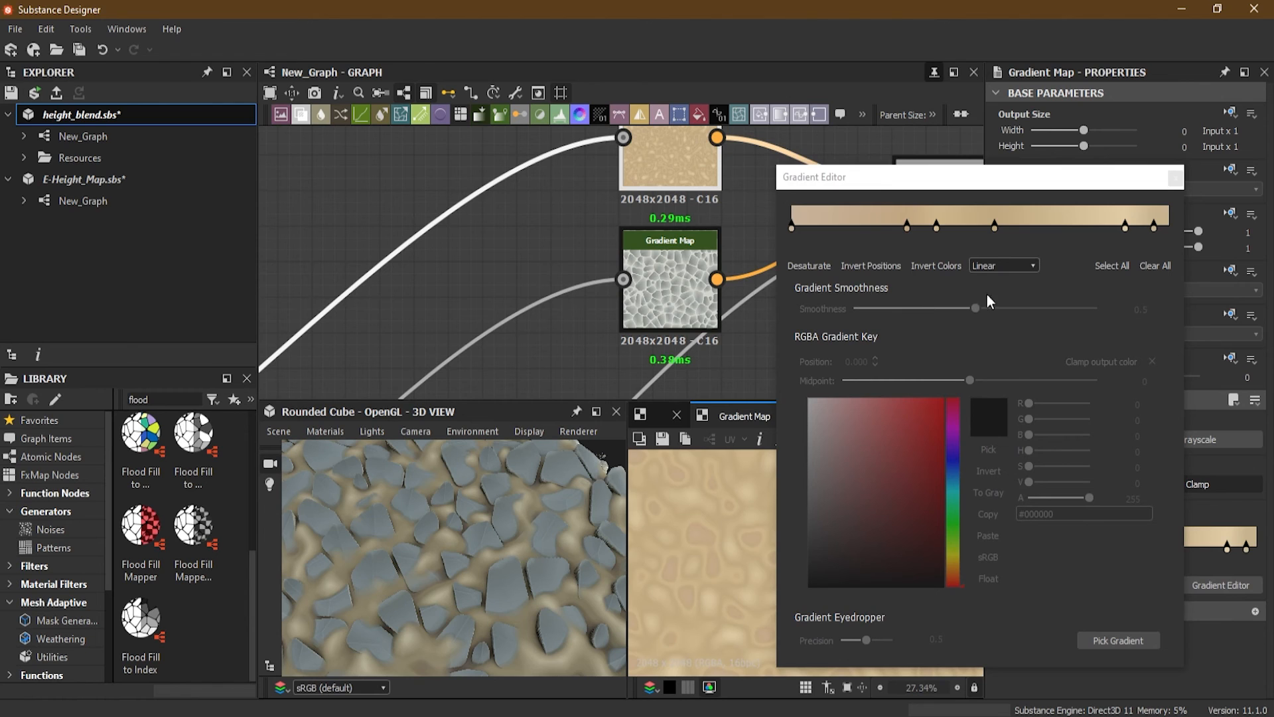
pyautogui.click(1005, 267)
pyautogui.click(1009, 297)
pyautogui.moveTo(975, 308); pyautogui.dragTo(1059, 325)
pyautogui.click(1002, 269)
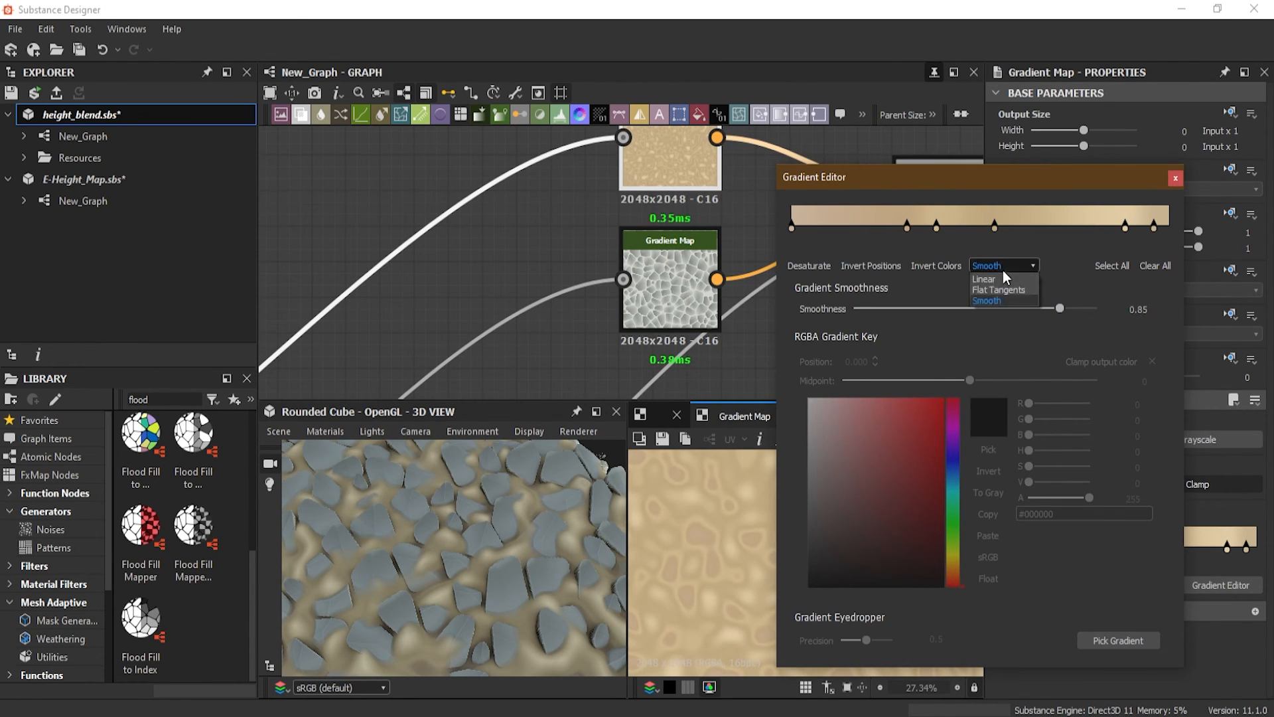
pyautogui.click(1009, 292)
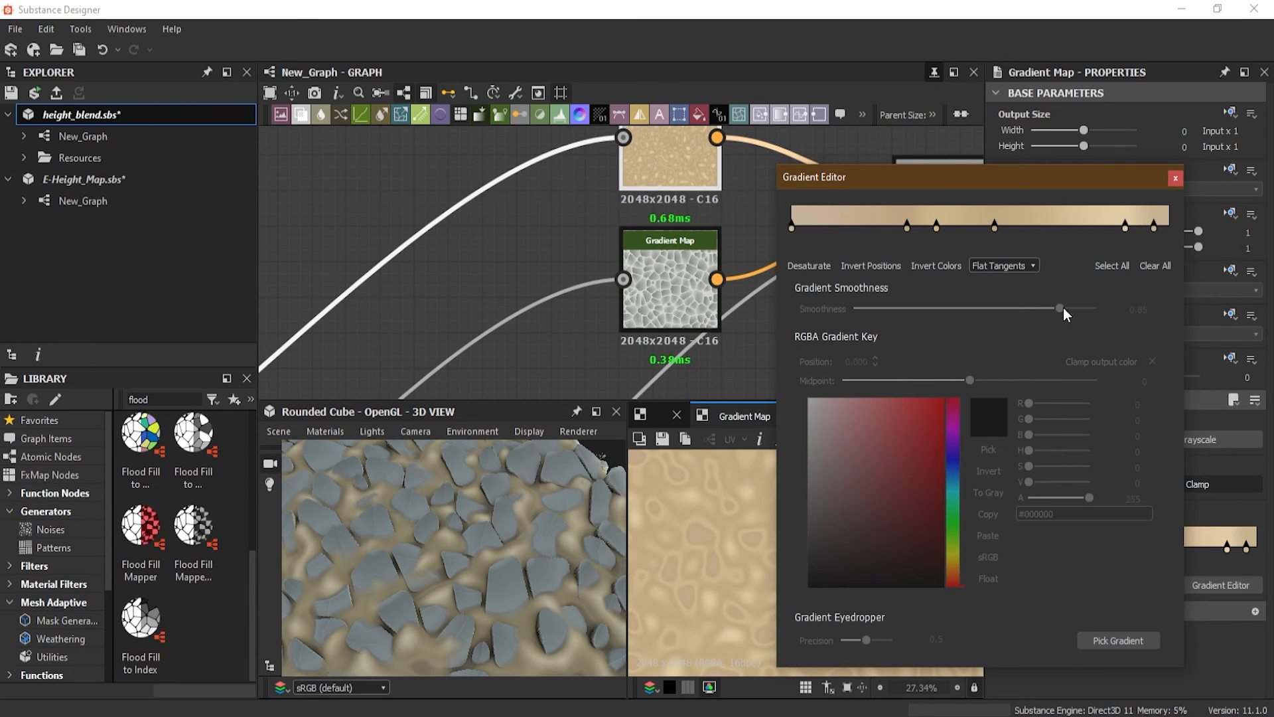
pyautogui.click(1001, 301)
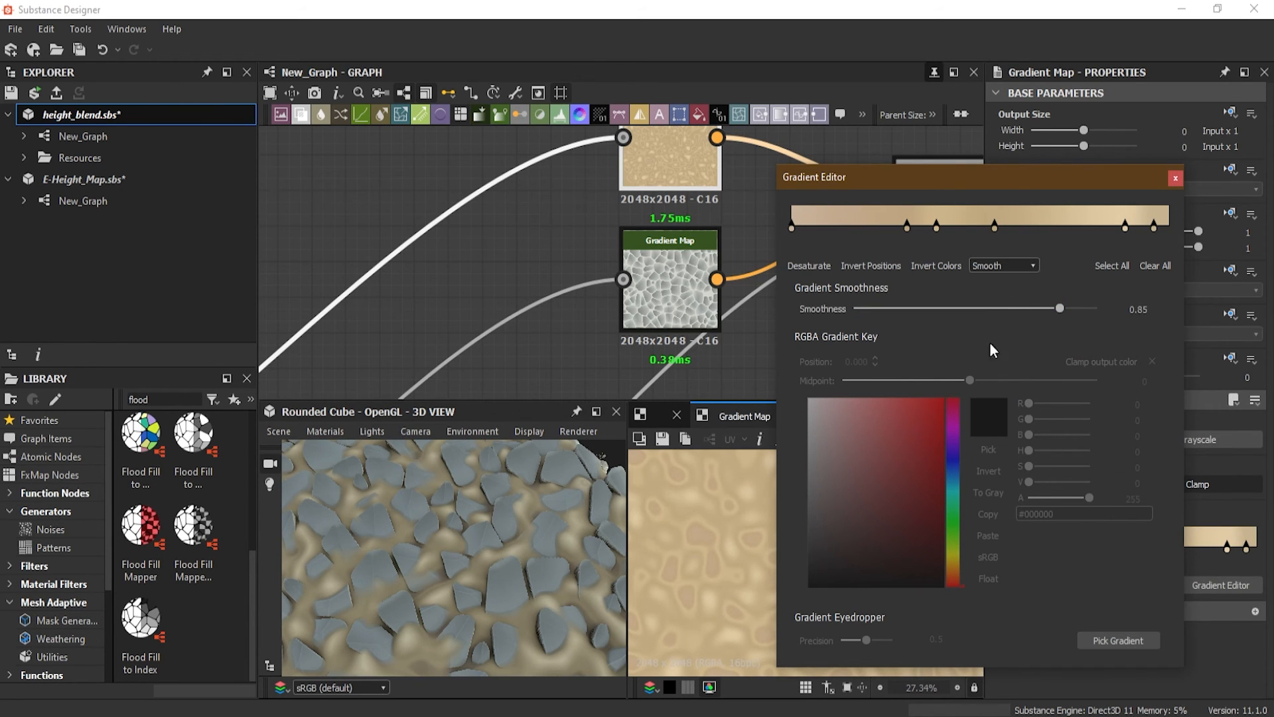
pyautogui.click(1173, 180)
# - Examine the stones and sand on the rounded cube from several distances and angles, and review the height blend nodes in the graph
pyautogui.scroll(-5, 540, 602)
pyautogui.moveTo(527, 610); pyautogui.dragTo(487, 560)
pyautogui.scroll(4, 471, 527)
pyautogui.scroll(-5, 499, 523)
pyautogui.scroll(3, 491, 548)
pyautogui.scroll(-3, 493, 555)
pyautogui.scroll(-5, 543, 327)
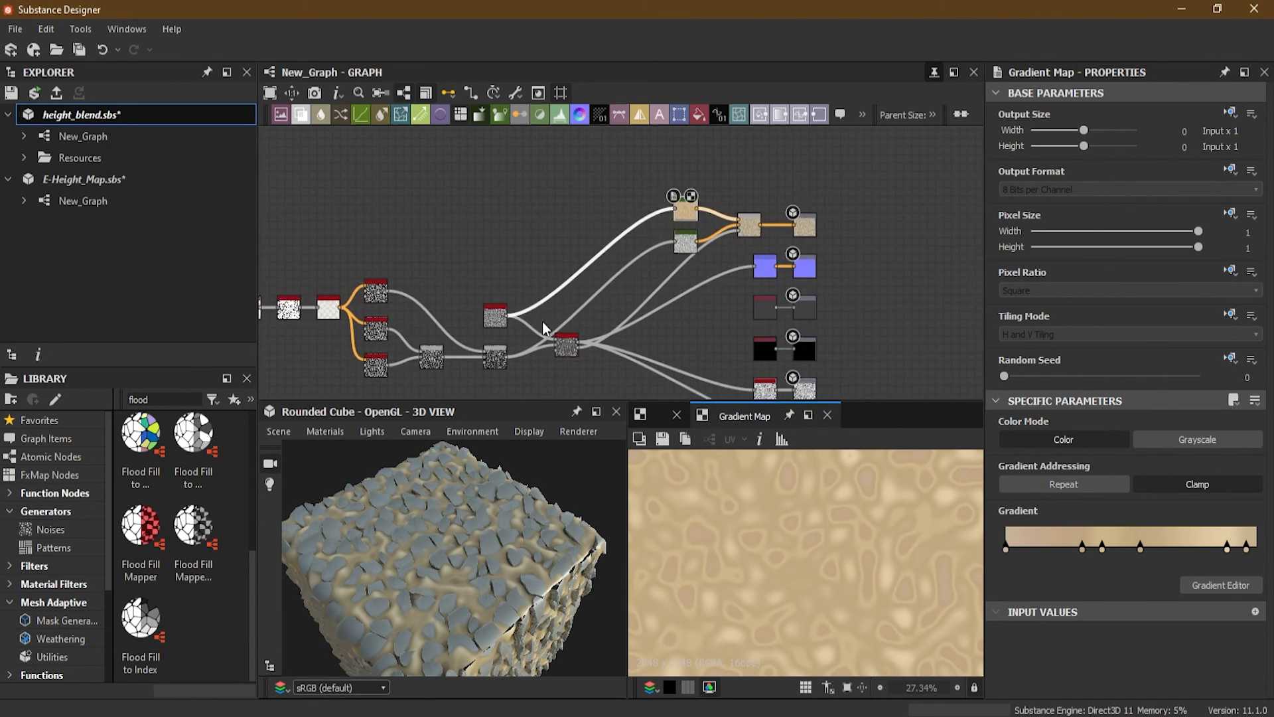
pyautogui.moveTo(543, 328); pyautogui.dragTo(661, 264, button='middle')
pyautogui.scroll(3, 689, 268)
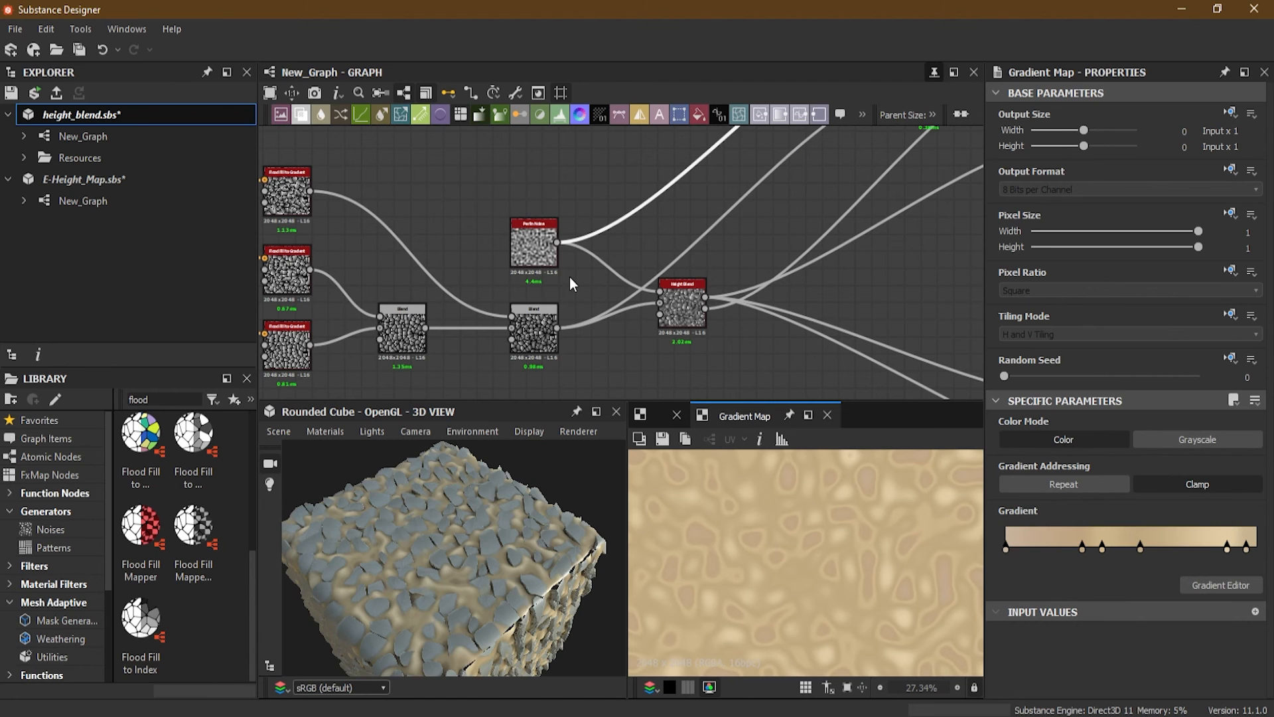
pyautogui.moveTo(463, 594); pyautogui.dragTo(428, 552)
pyautogui.scroll(3, 424, 516)
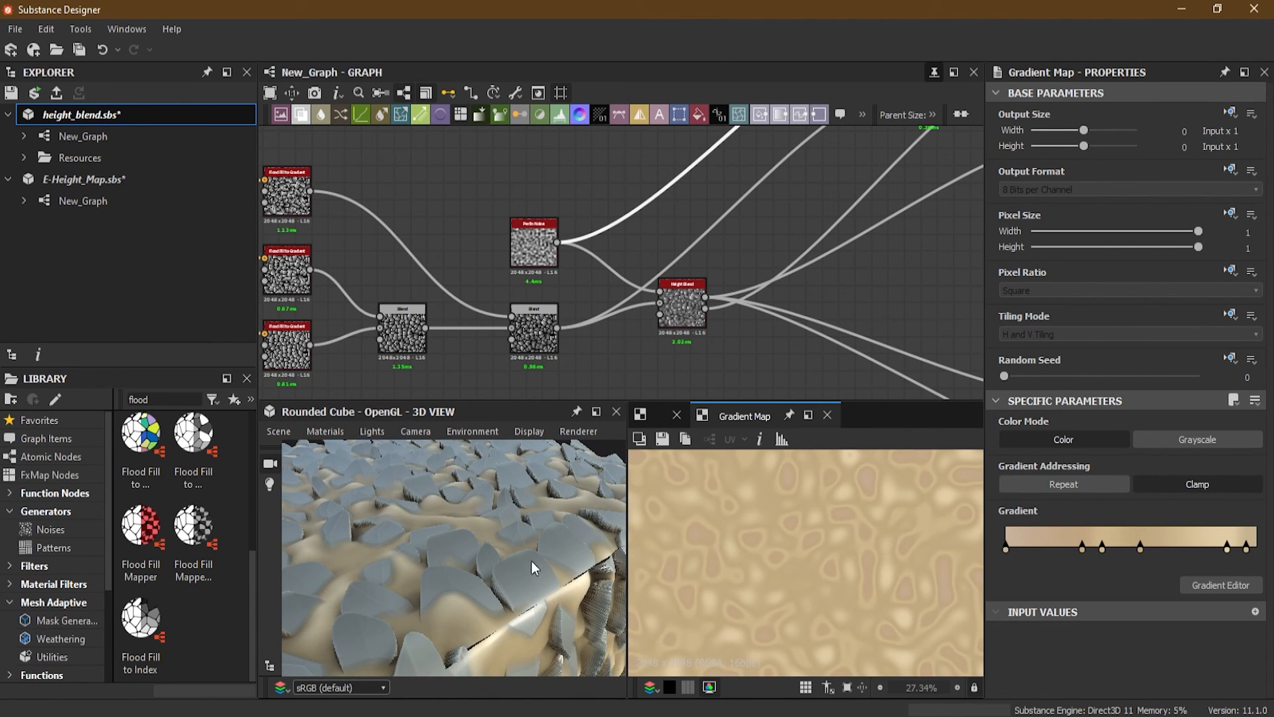
pyautogui.scroll(-5, 480, 559)
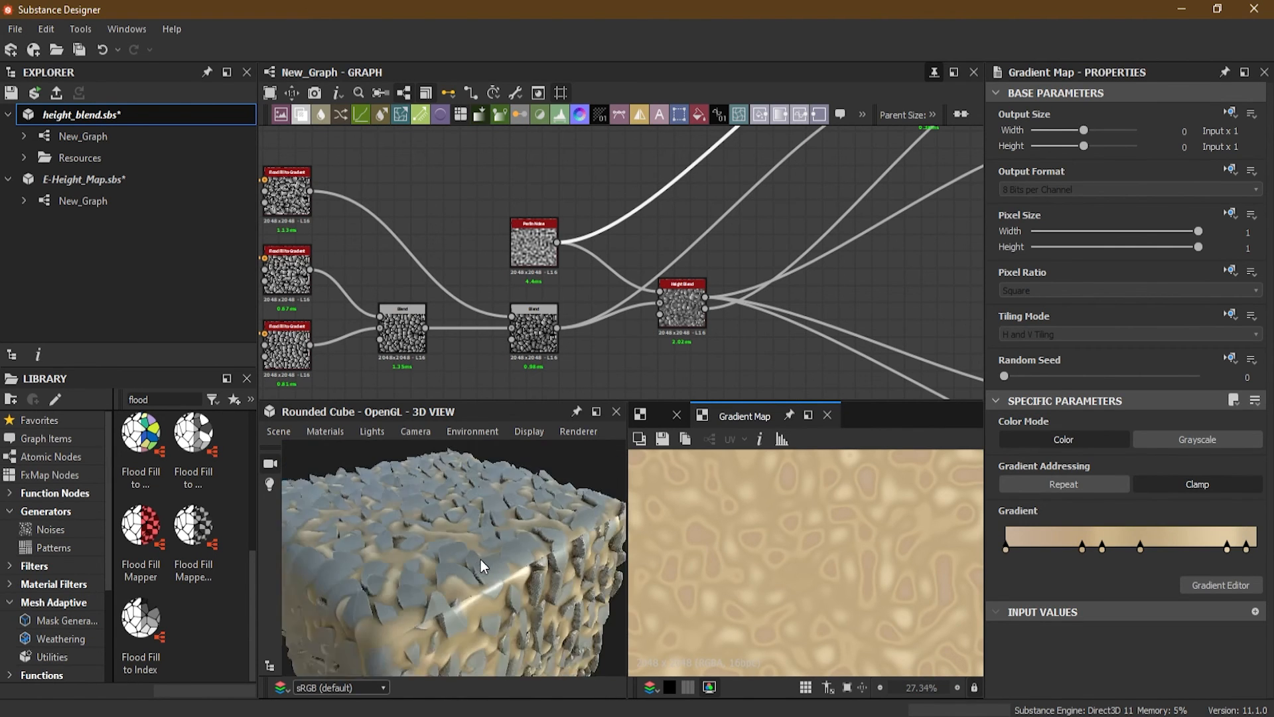
pyautogui.moveTo(488, 601); pyautogui.dragTo(493, 582)
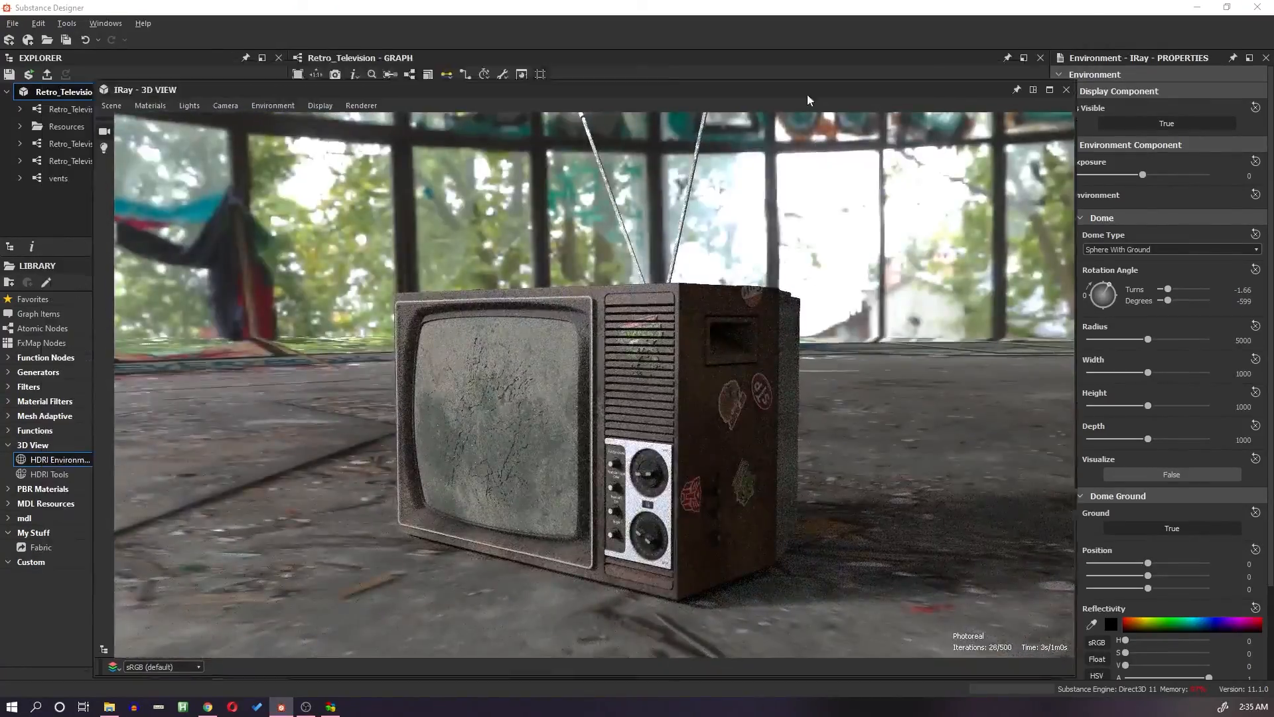
# - Set the Iray camera's focus distance to about 225 and its aperture diameter to 3.53 for the retro television render
pyautogui.moveTo(1102, 399); pyautogui.dragTo(1118, 400)
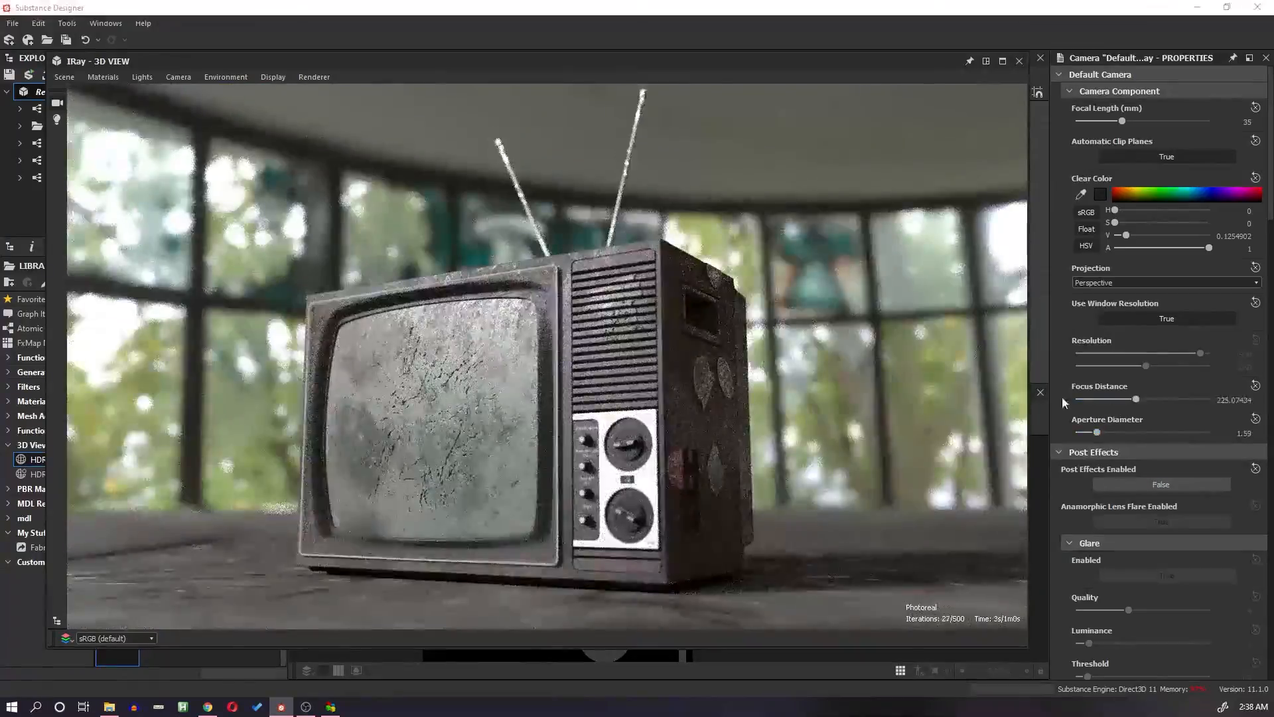
pyautogui.moveTo(1097, 432); pyautogui.dragTo(1134, 431)
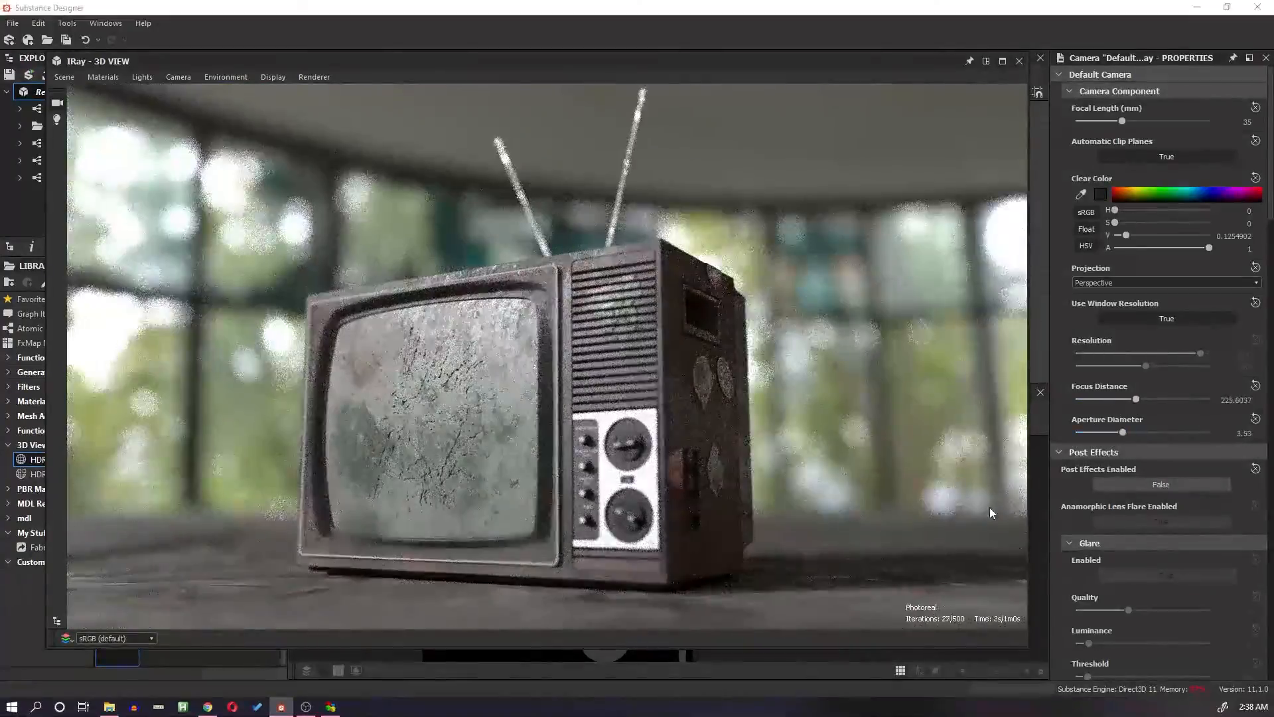